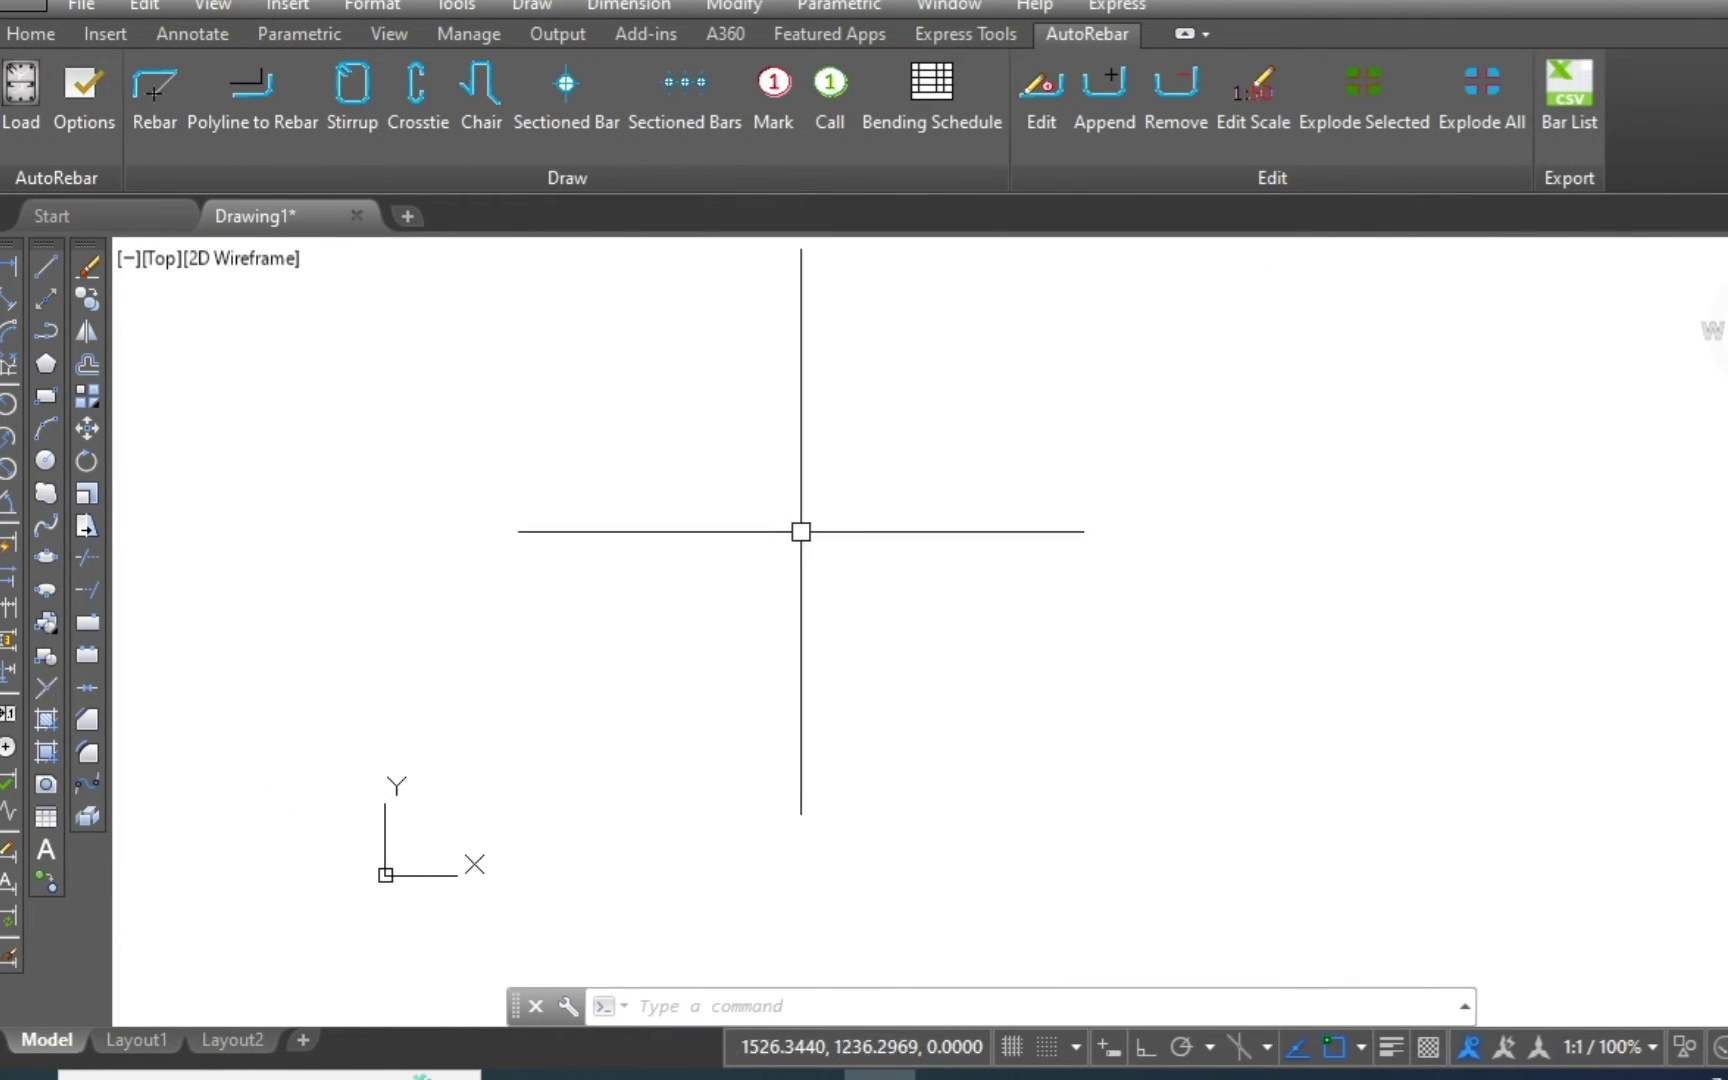
Draw a 20 mm L-shaped rebar with Ortho on: 934 horizontal leg, 486 vertical leg.
{"action": "left_click", "coordinate": [153, 100]}
{"action": "key", "text": "Return"}
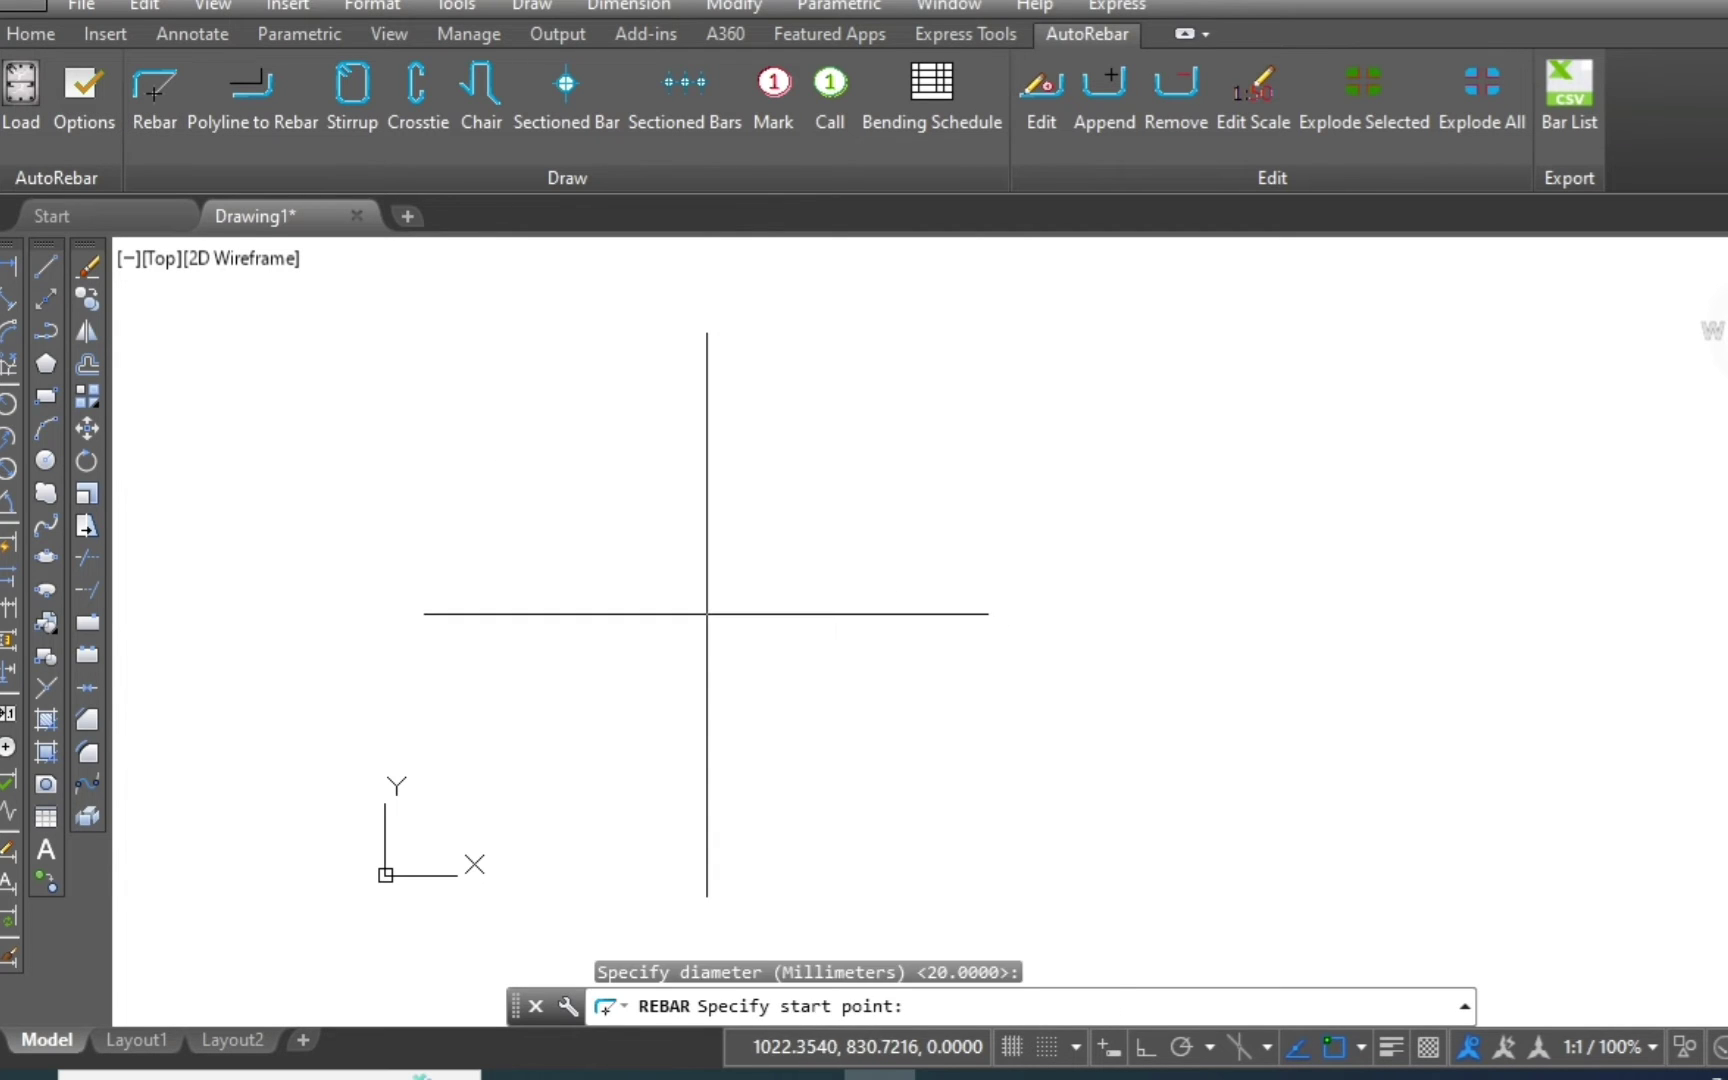
{"action": "left_click", "coordinate": [707, 614]}
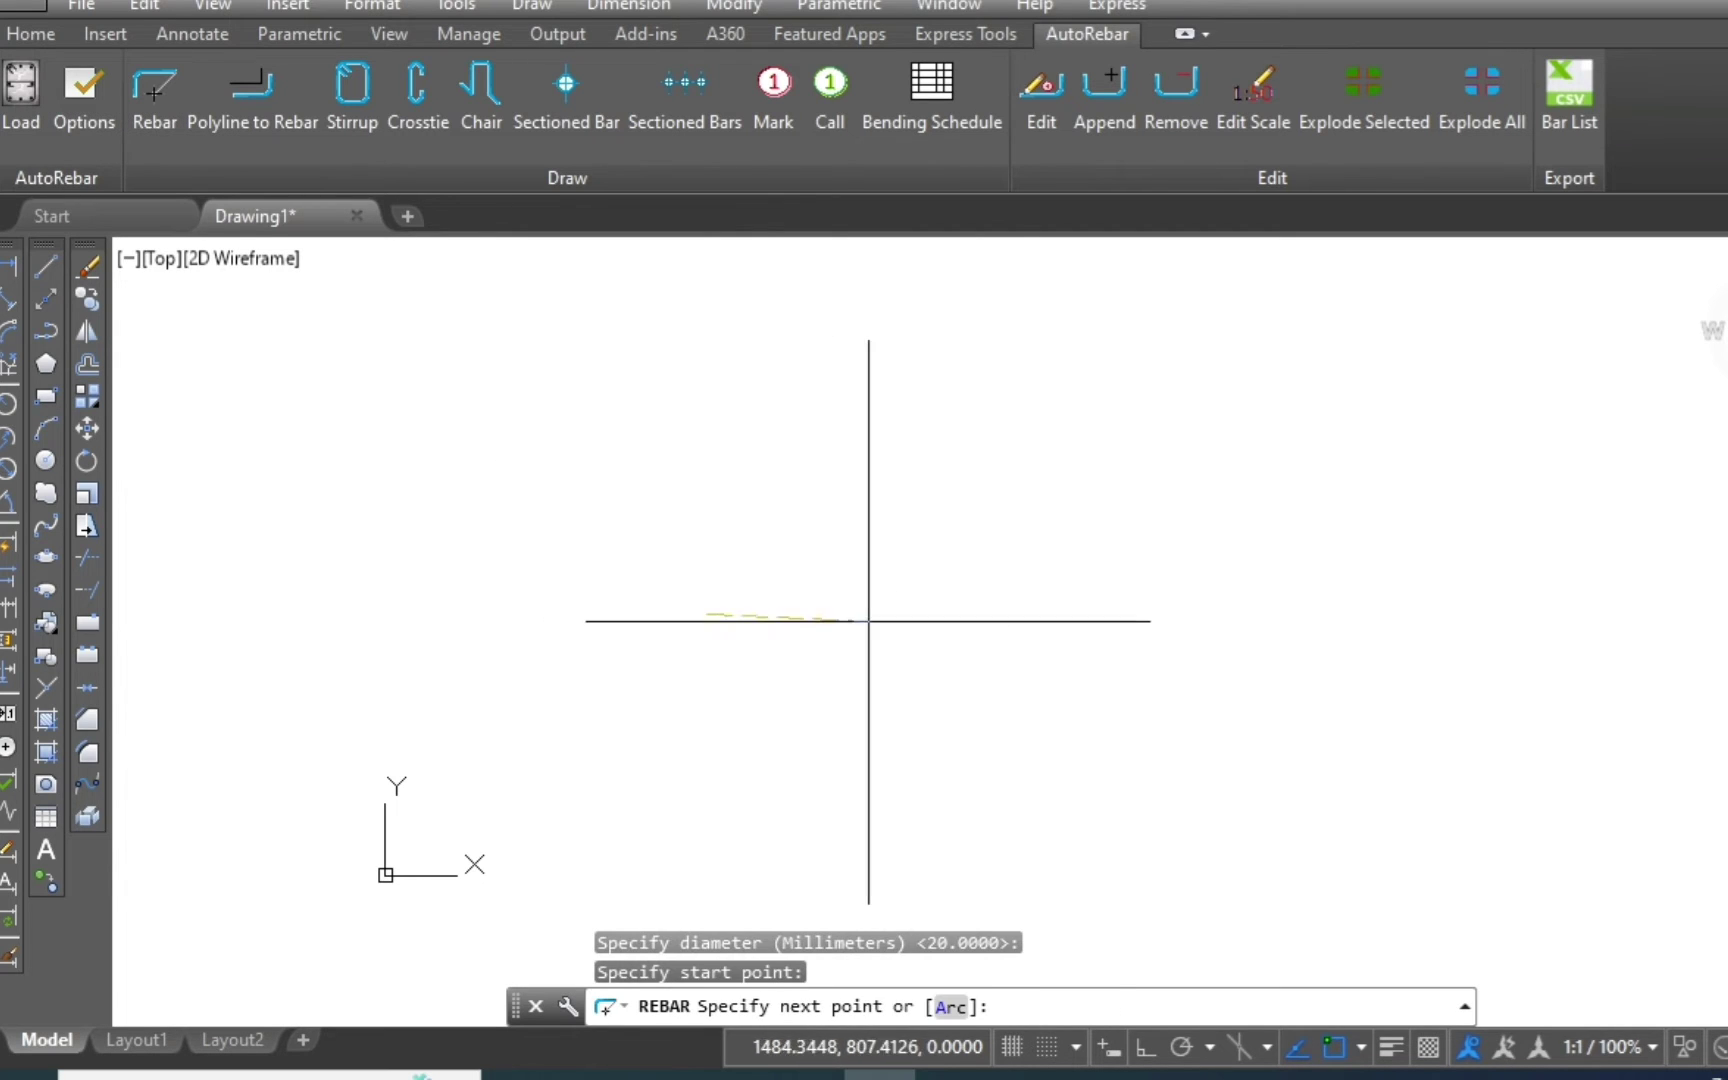
{"action": "left_click", "coordinate": [1150, 1047]}
{"action": "left_click", "coordinate": [998, 614]}
{"action": "left_click", "coordinate": [998, 463]}
{"action": "scroll", "coordinate": [914, 528], "scroll_direction": "up", "scroll_amount": 2}
{"action": "scroll", "coordinate": [860, 545], "scroll_direction": "up", "scroll_amount": 2}
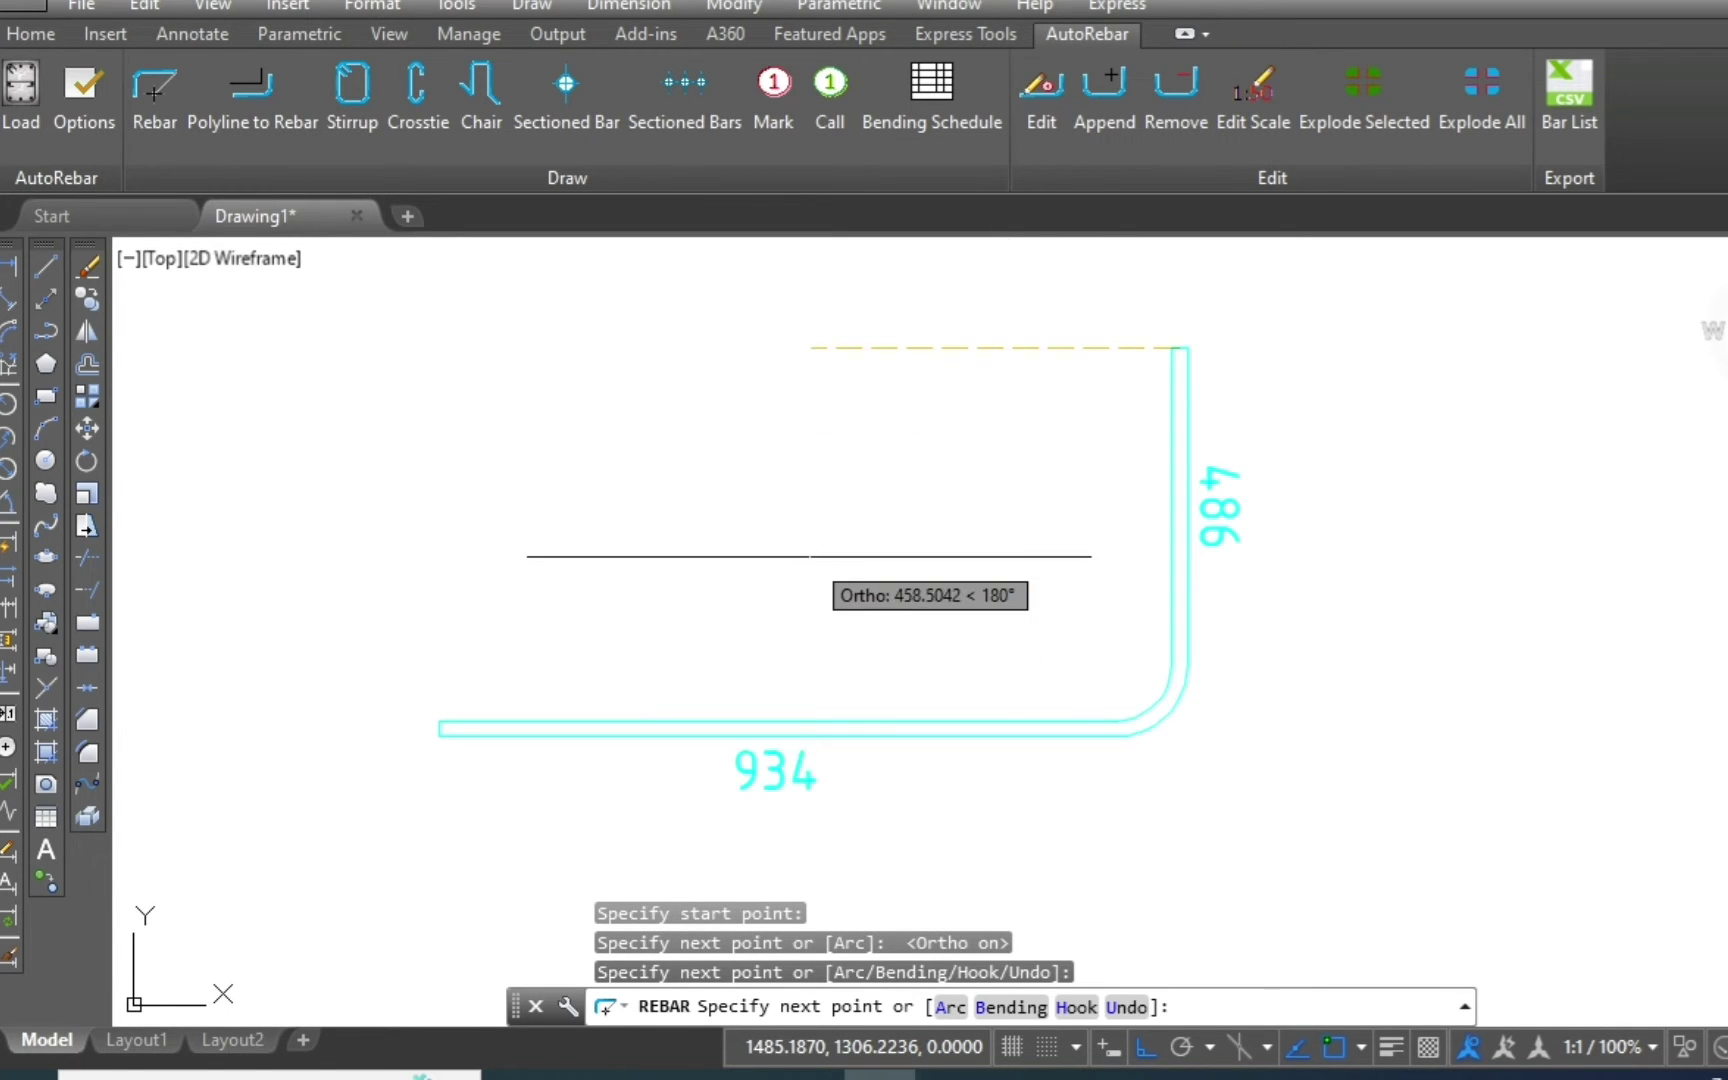
{"action": "key", "text": "Escape"}
{"action": "scroll", "coordinate": [904, 562], "scroll_direction": "down", "scroll_amount": 2}
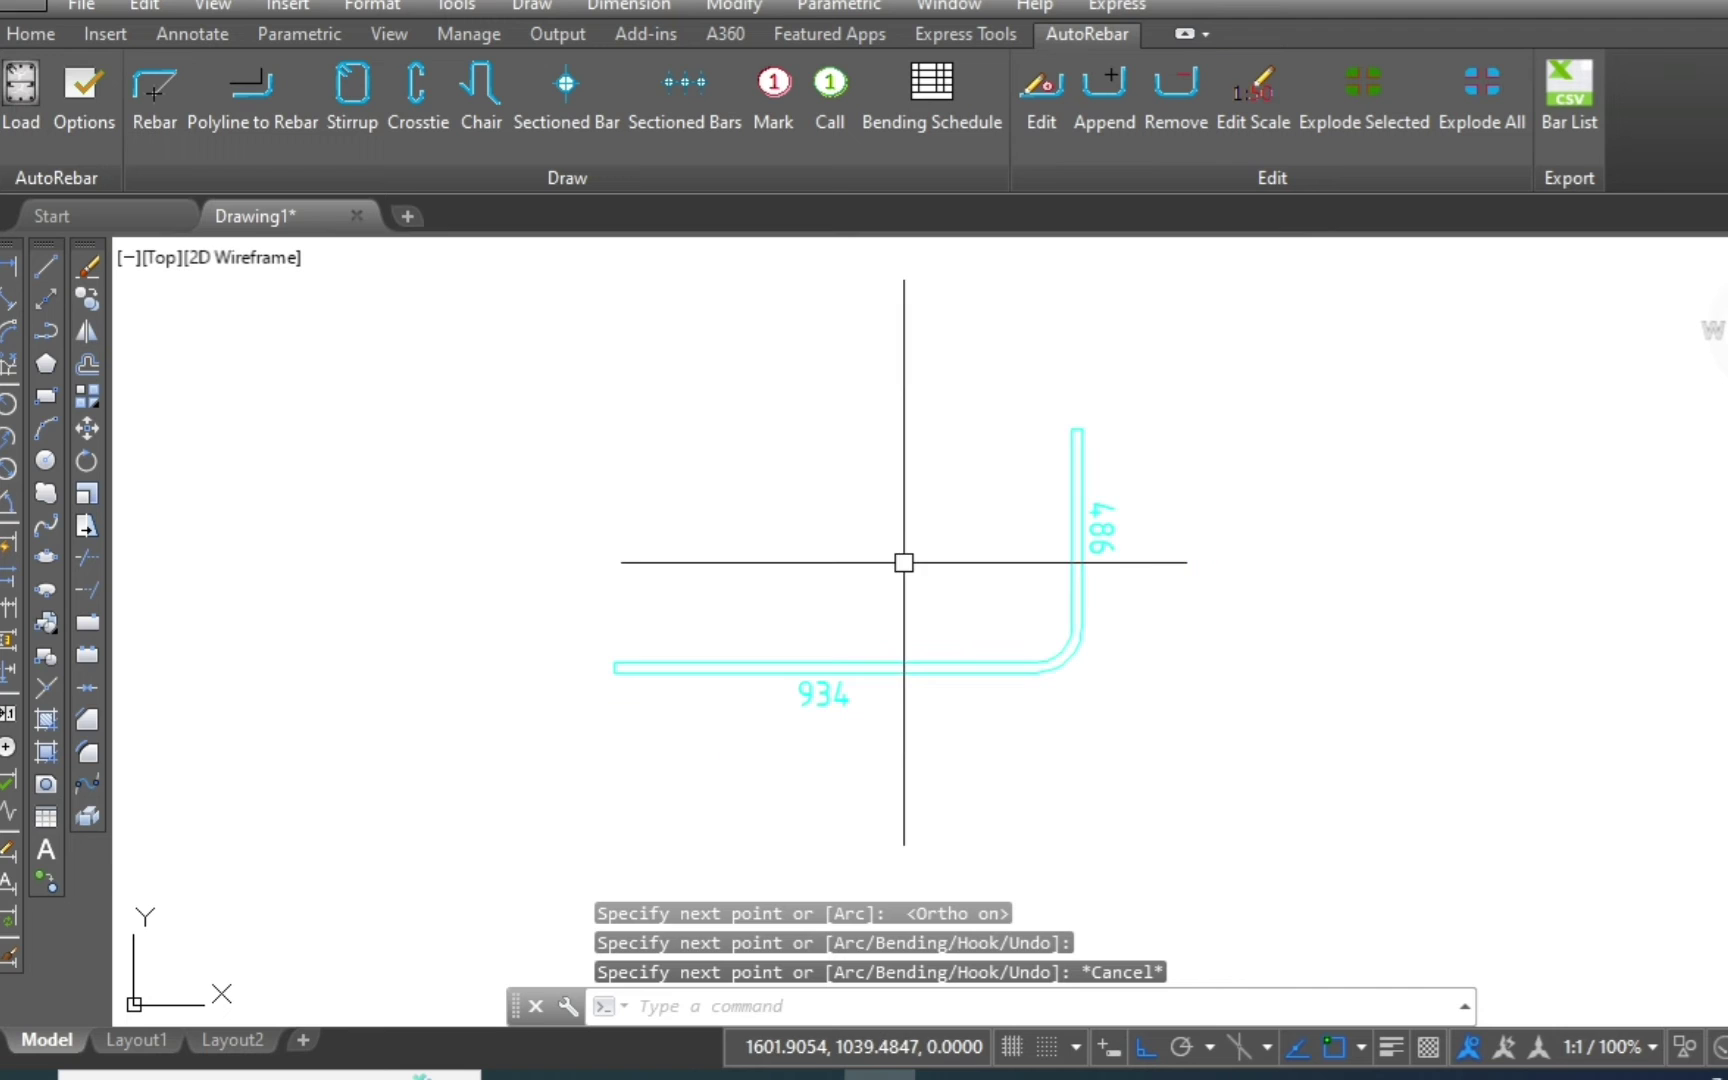
Change the bent rebar's diameter to 32 mm.
{"action": "left_click", "coordinate": [1071, 427]}
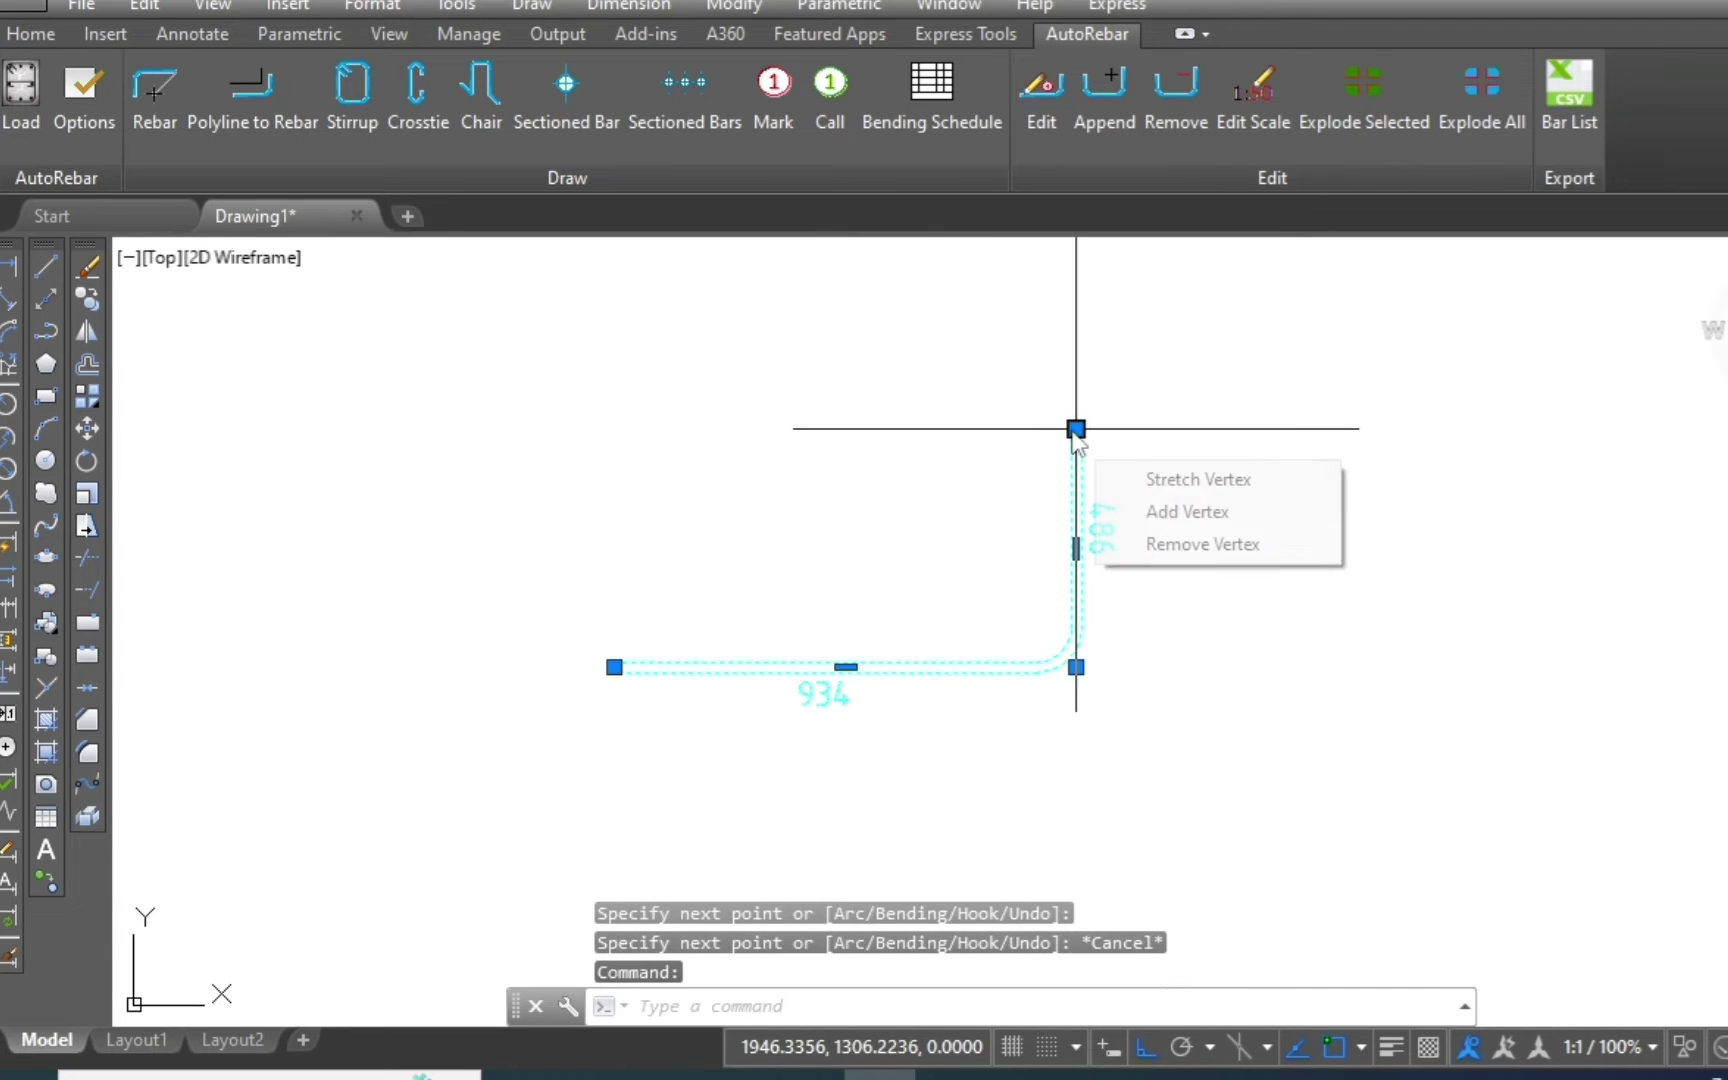
{"action": "left_click", "coordinate": [1040, 110]}
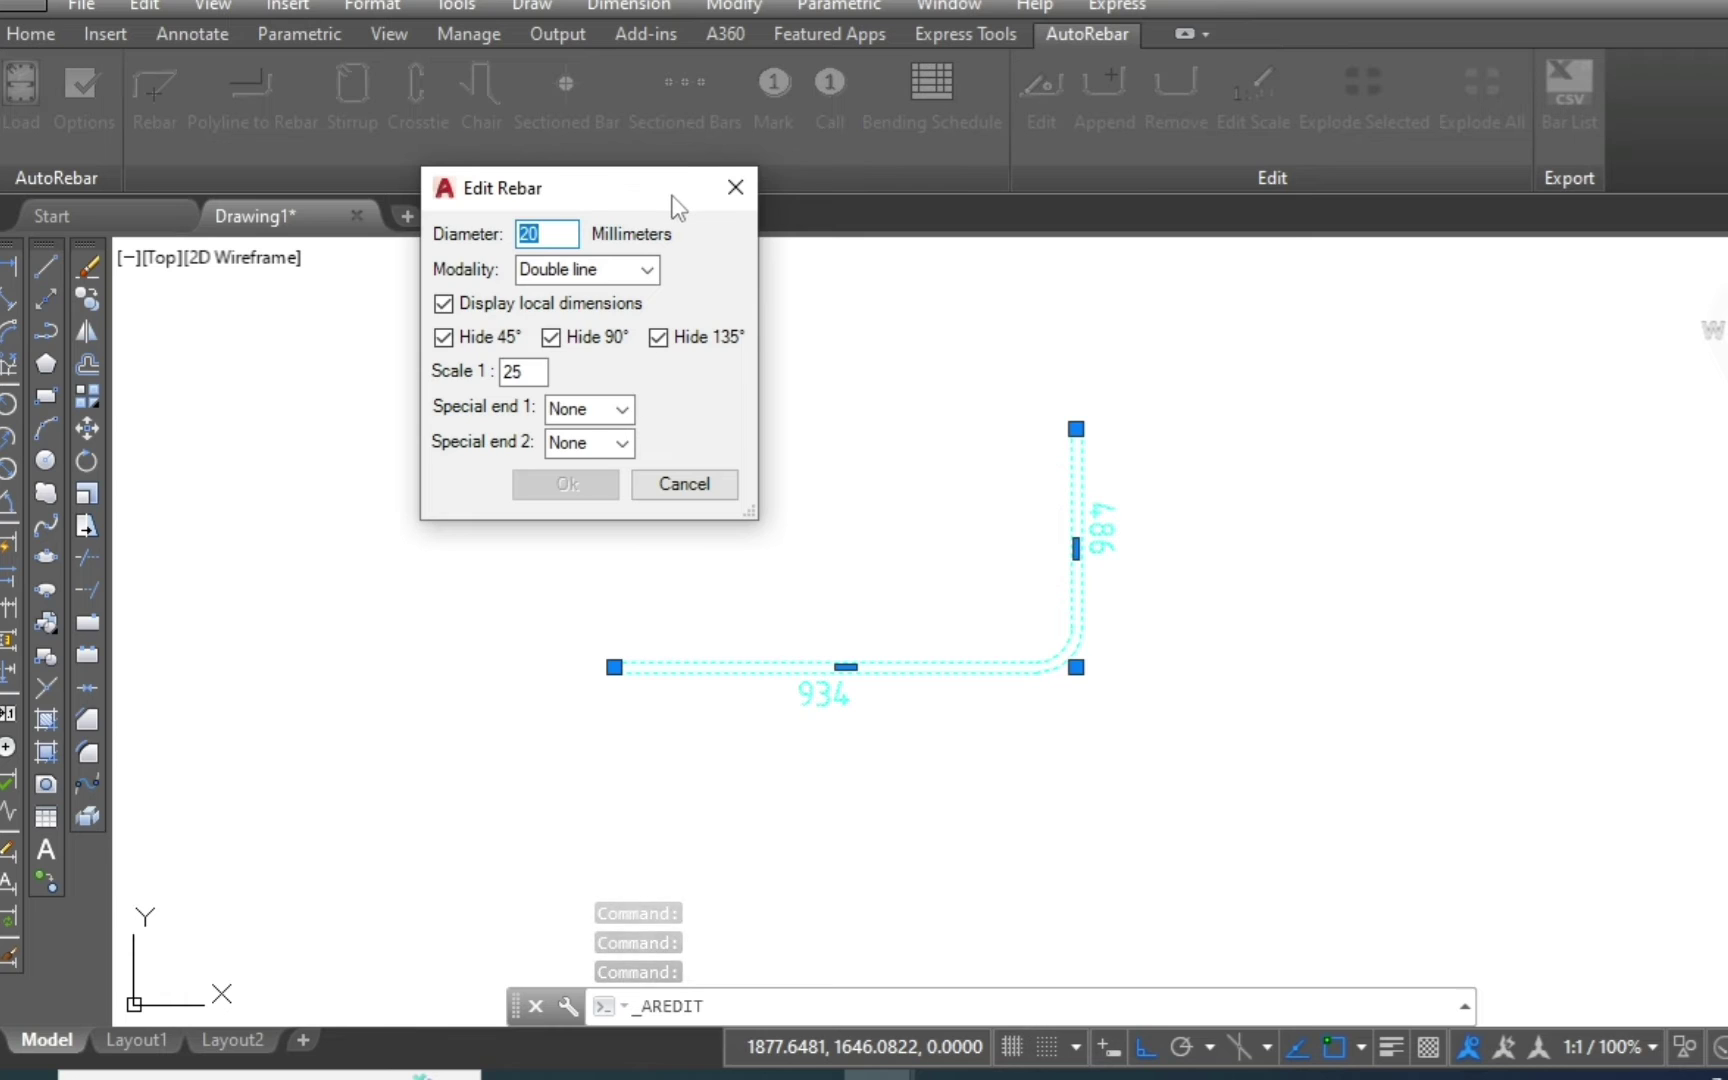
{"action": "left_click_drag", "start_coordinate": [672, 196], "coordinate": [759, 208]}
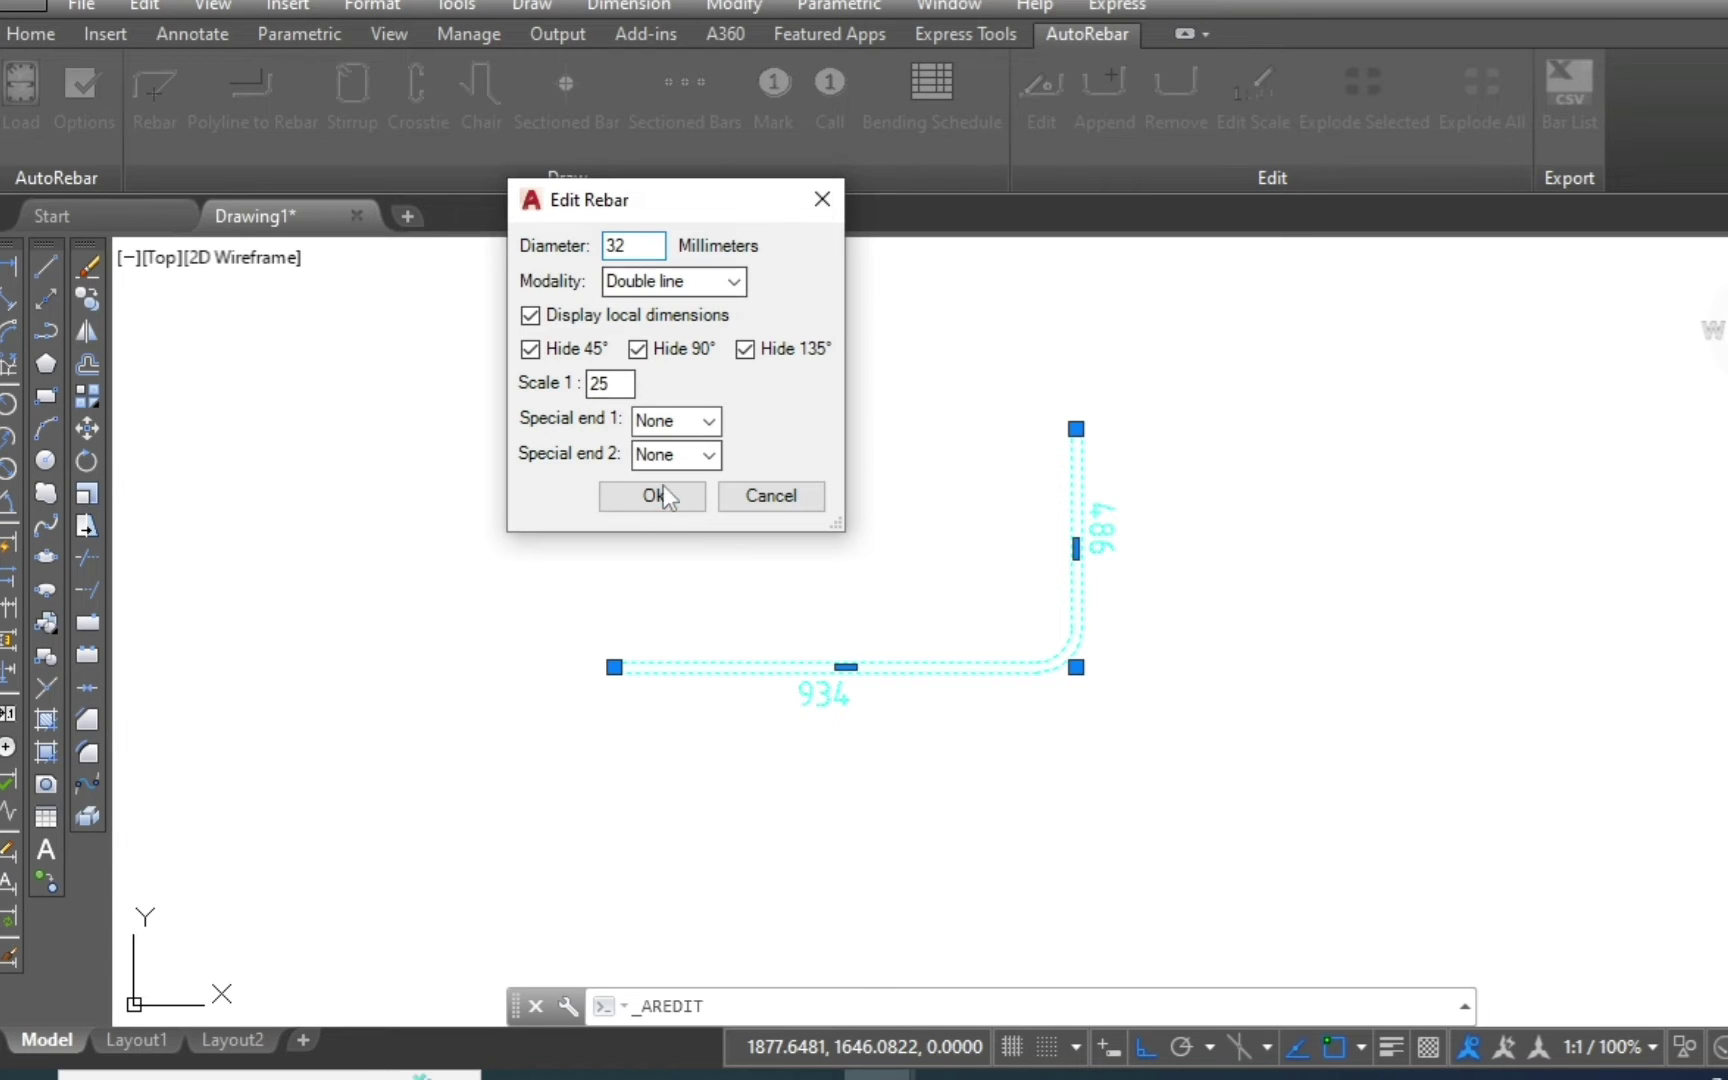
{"action": "left_click", "coordinate": [673, 504]}
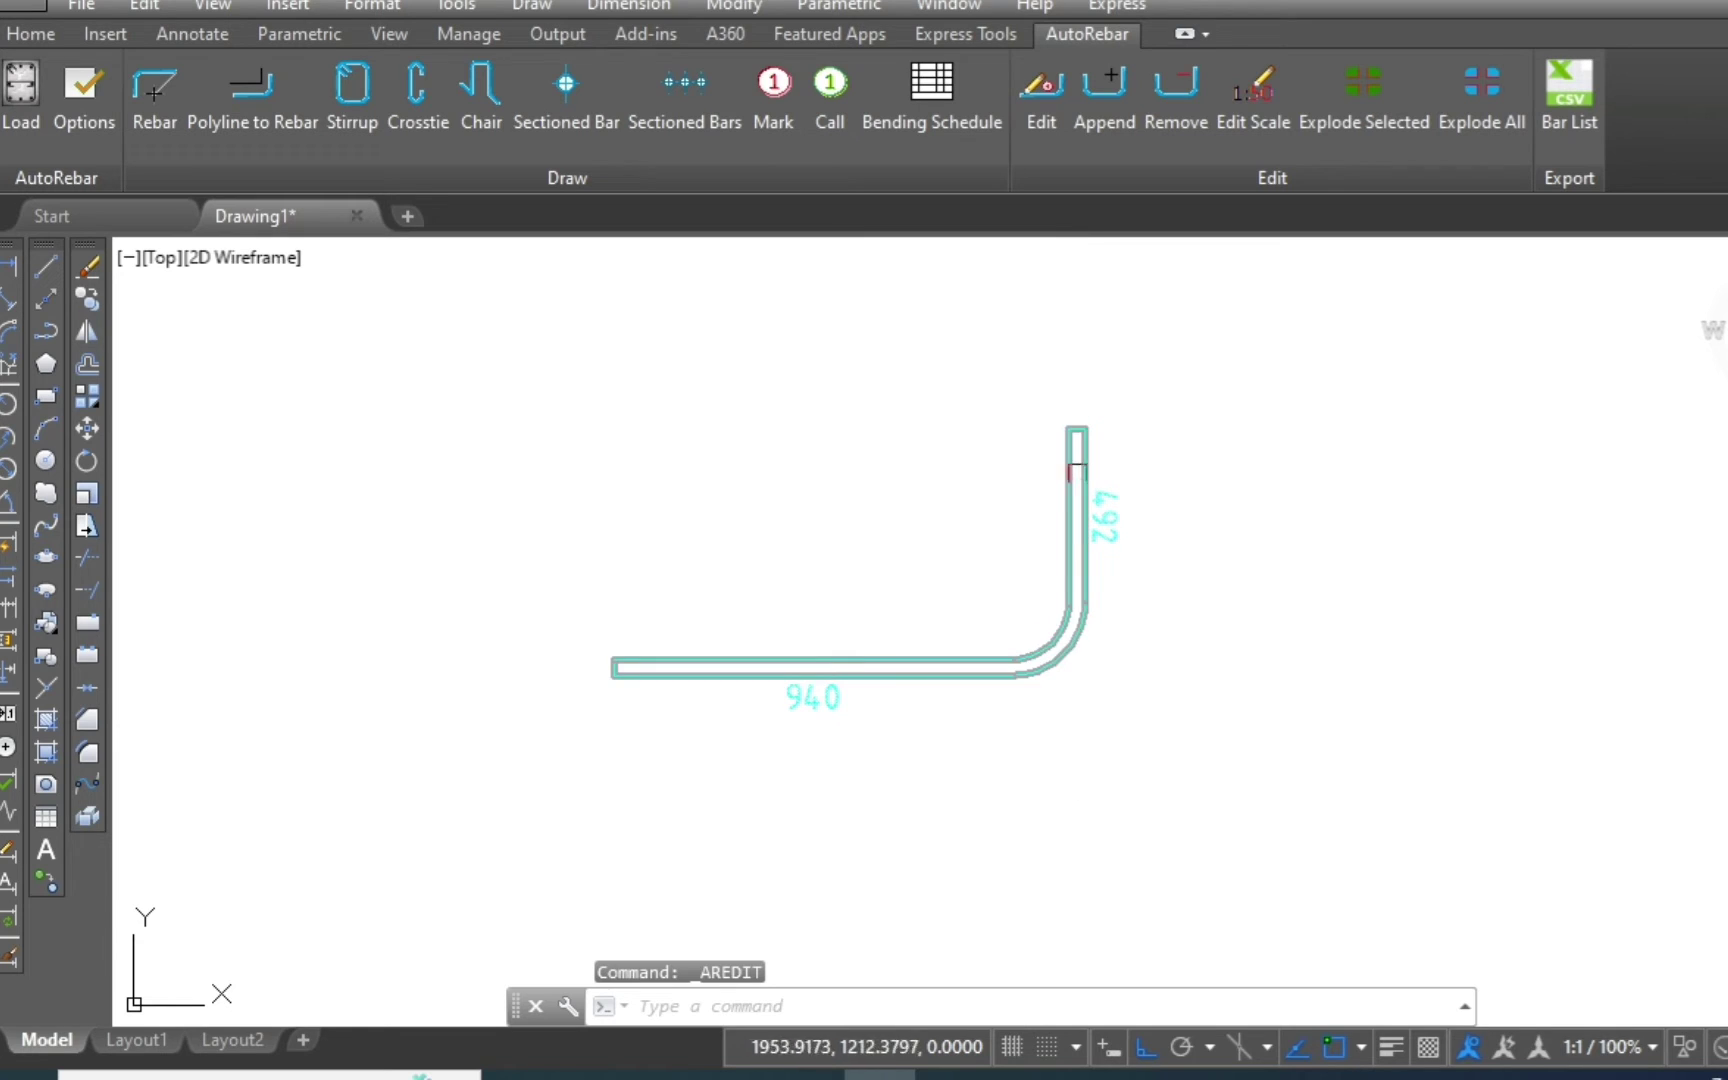
Set the rebar's display modality to Thick.
{"action": "left_click", "coordinate": [1068, 462]}
{"action": "left_click", "coordinate": [1038, 85]}
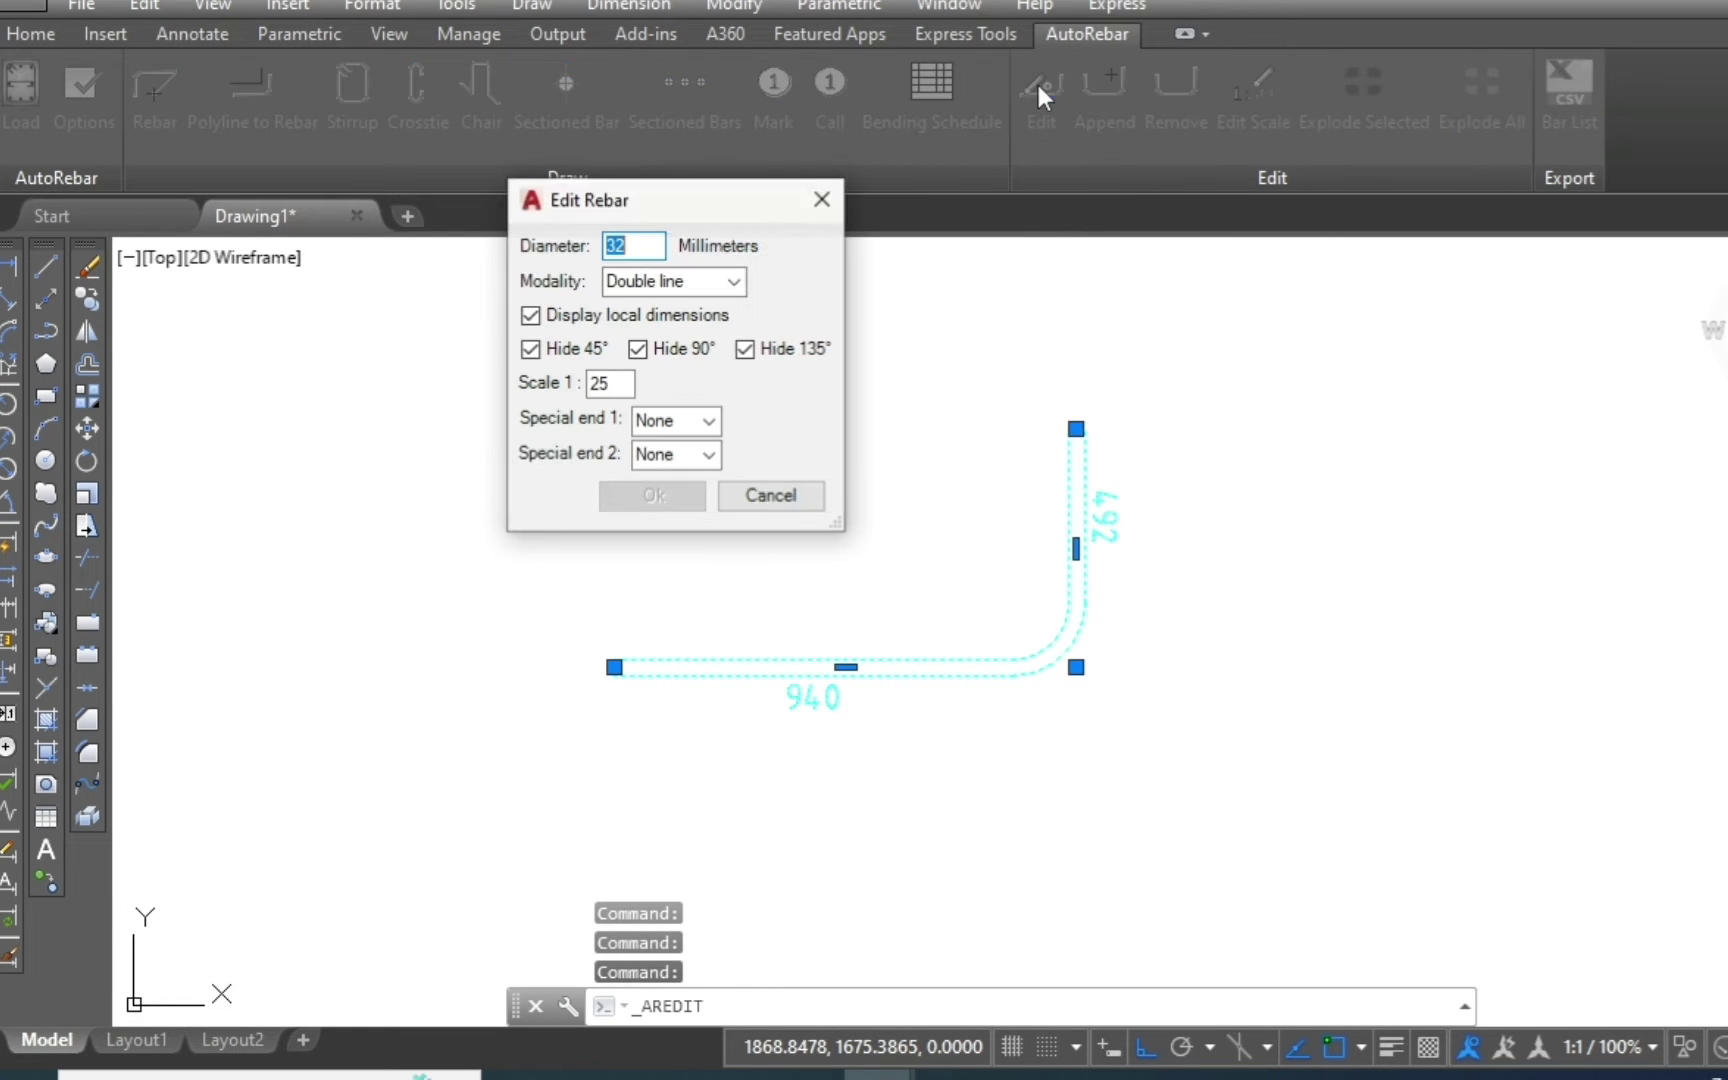
{"action": "left_click", "coordinate": [734, 283]}
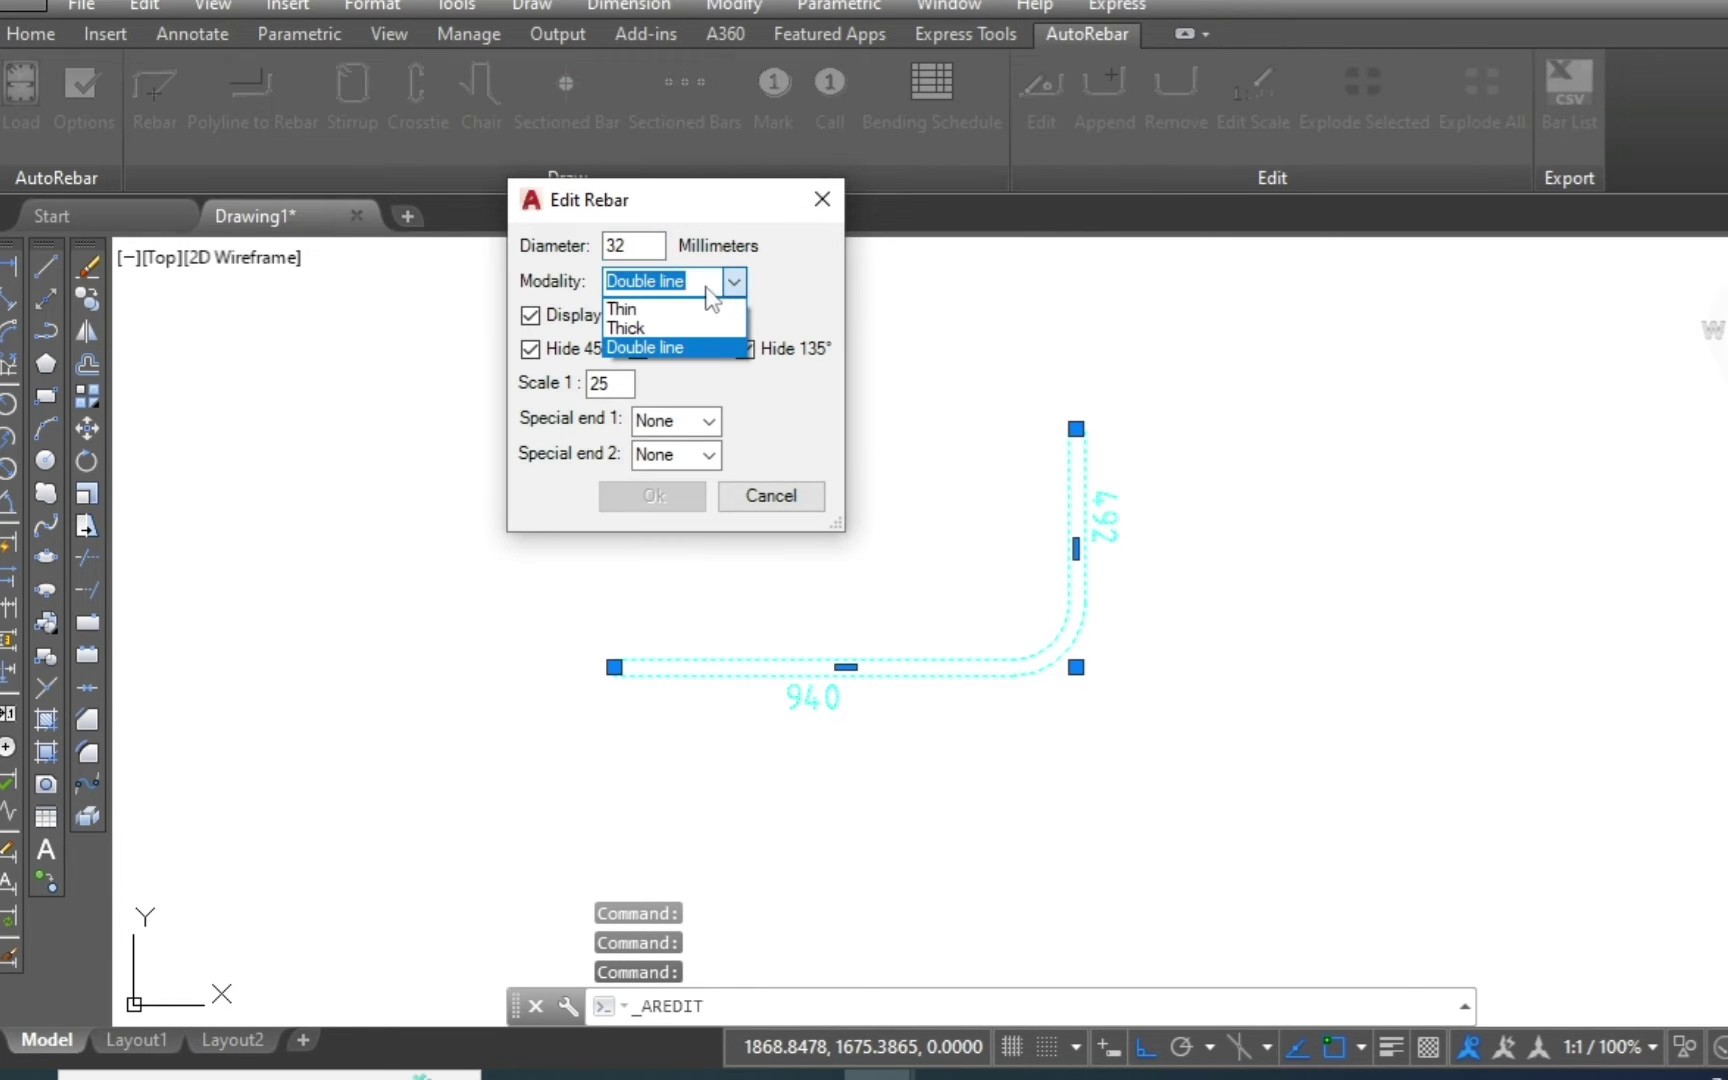
{"action": "left_click", "coordinate": [641, 329]}
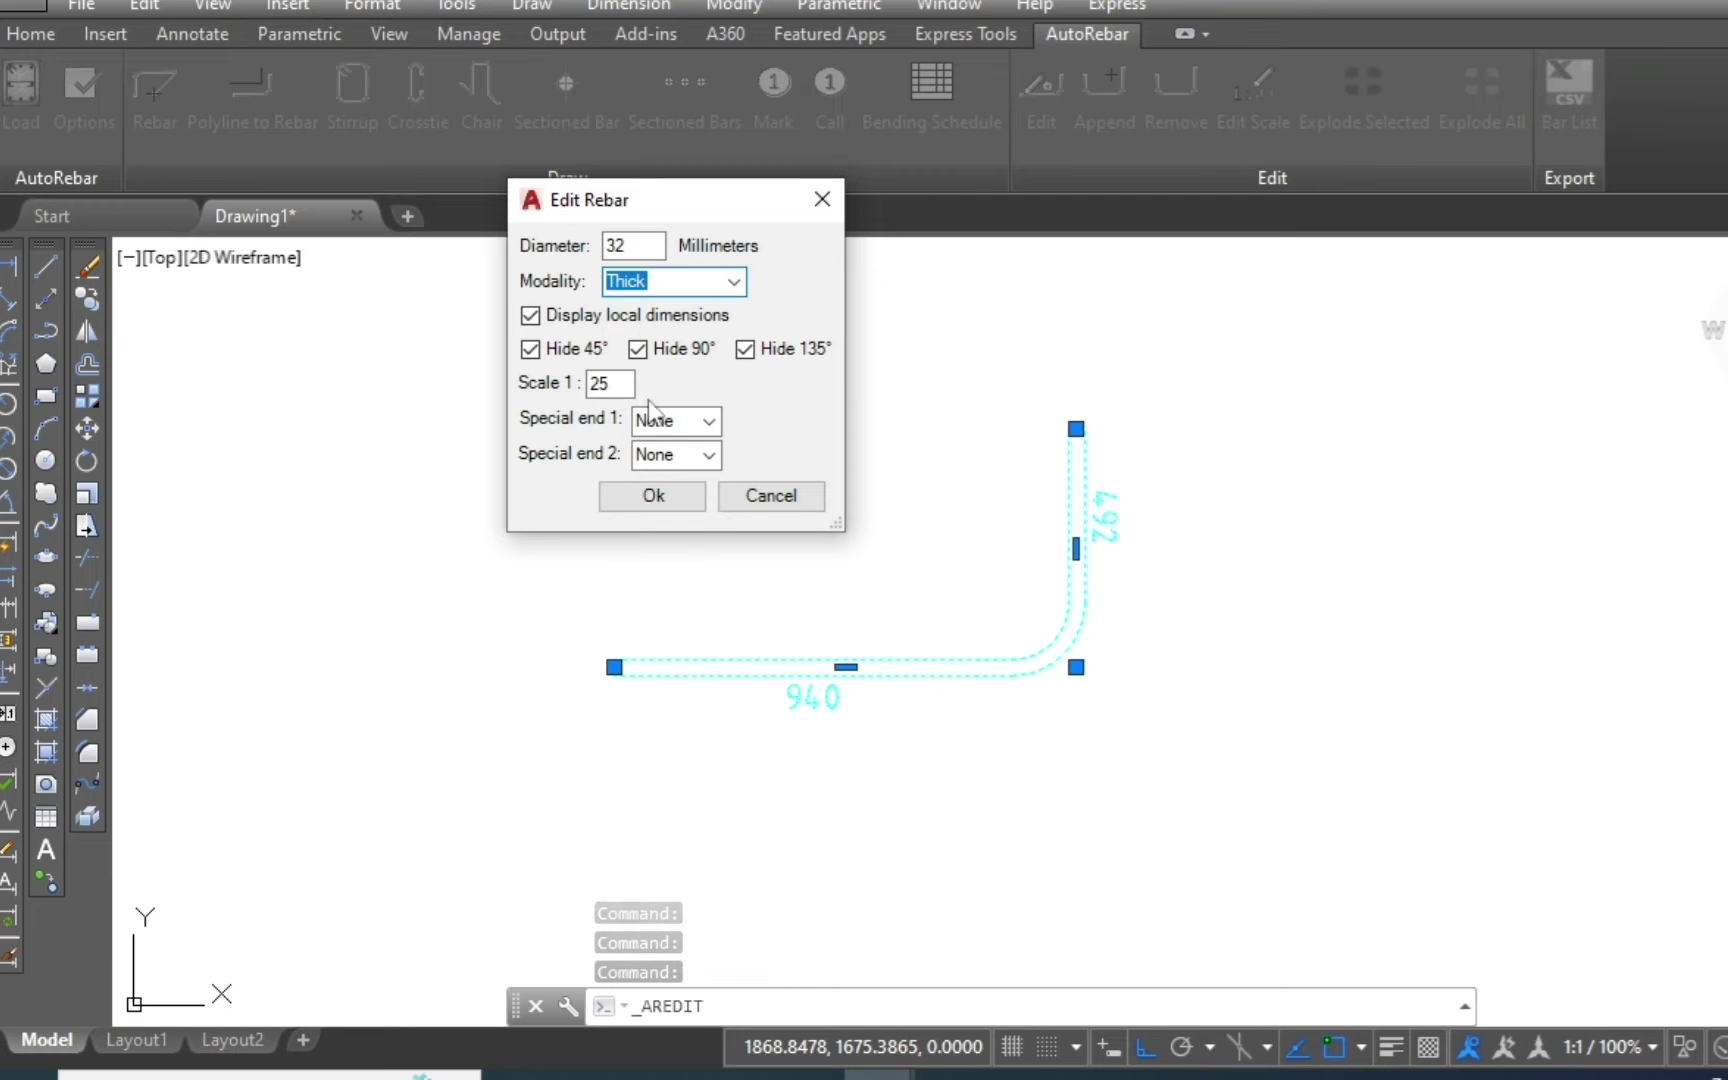
{"action": "left_click", "coordinate": [670, 495]}
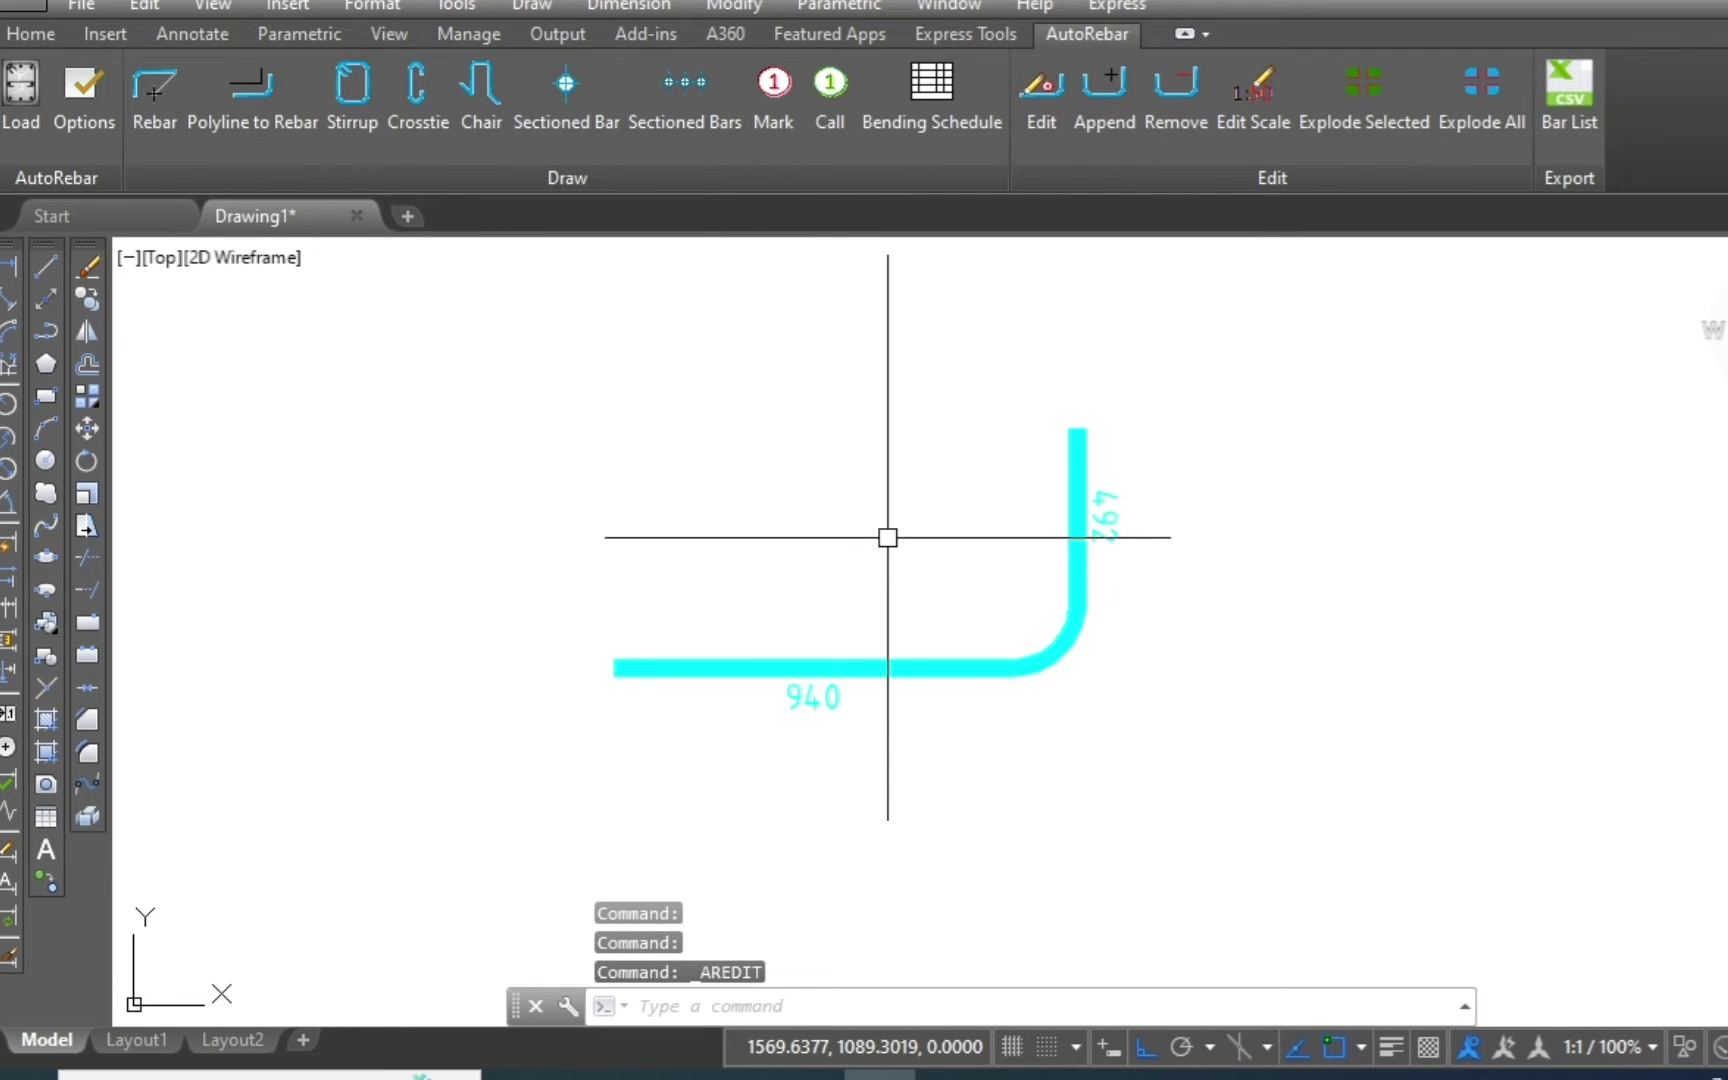
Turn off the rebar's local leg dimension labels.
{"action": "left_click", "coordinate": [1135, 378]}
{"action": "left_click", "coordinate": [1035, 435]}
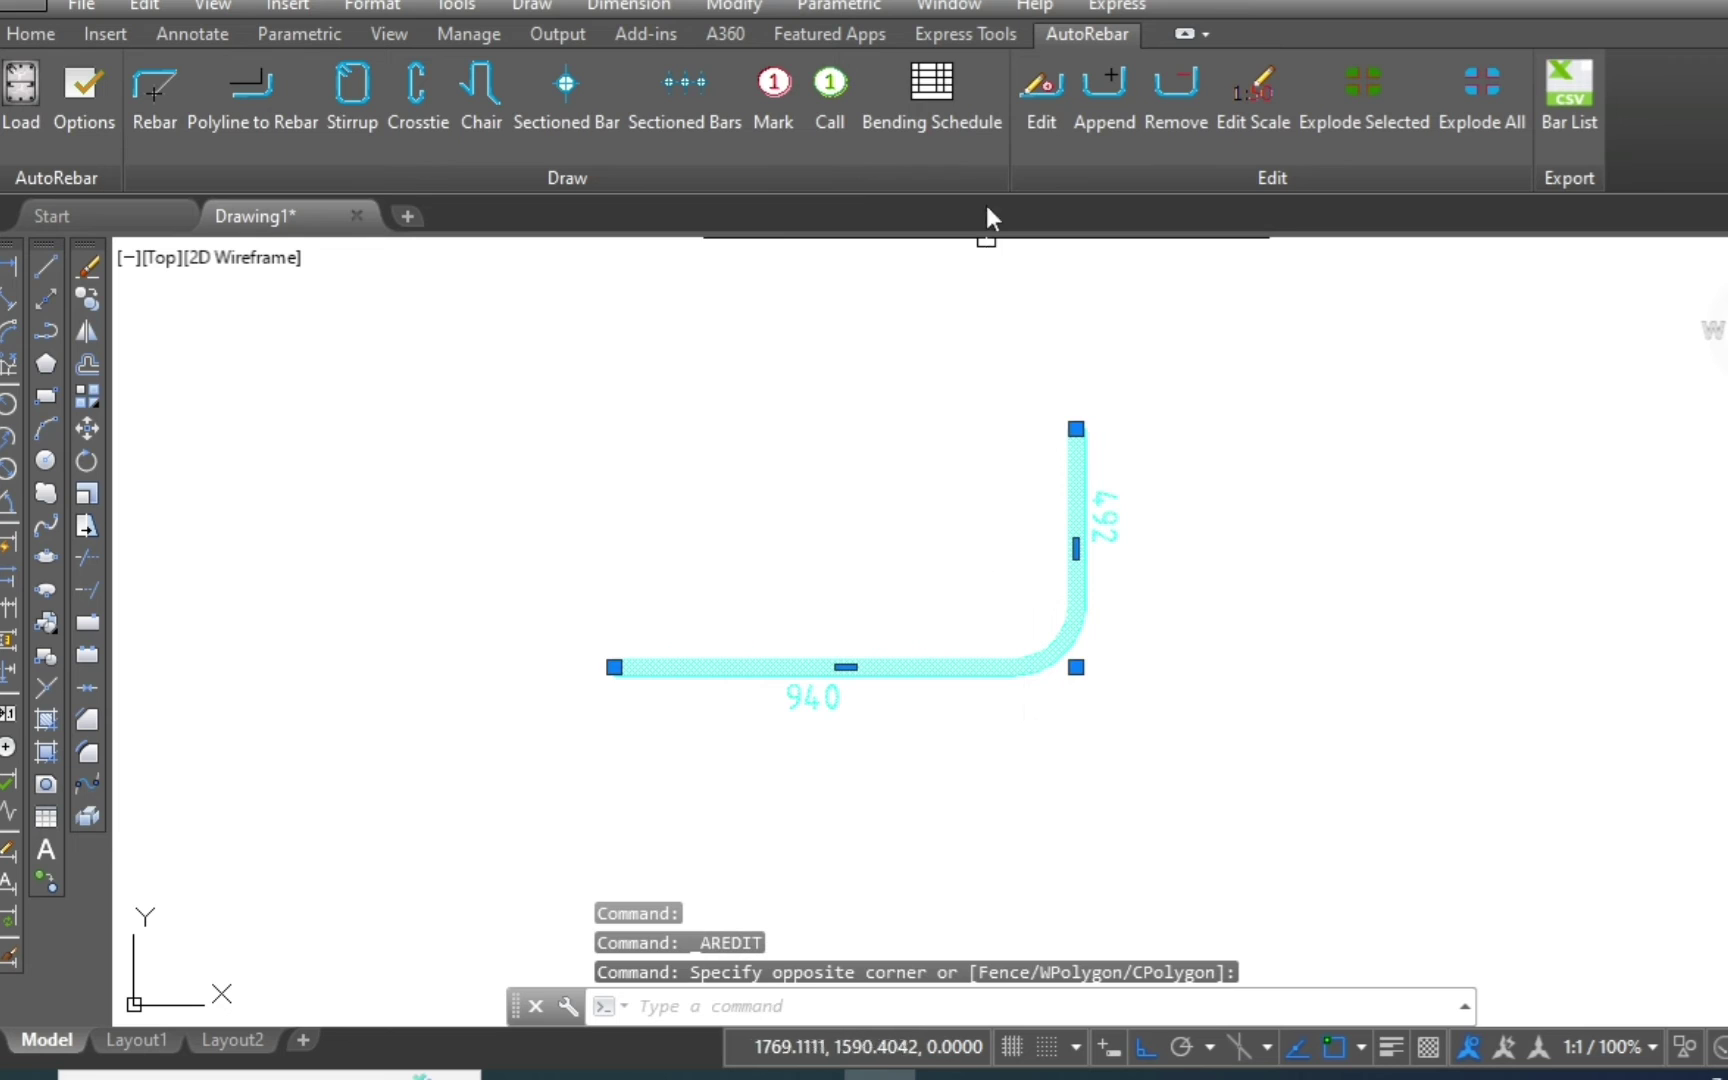
{"action": "left_click", "coordinate": [1045, 121]}
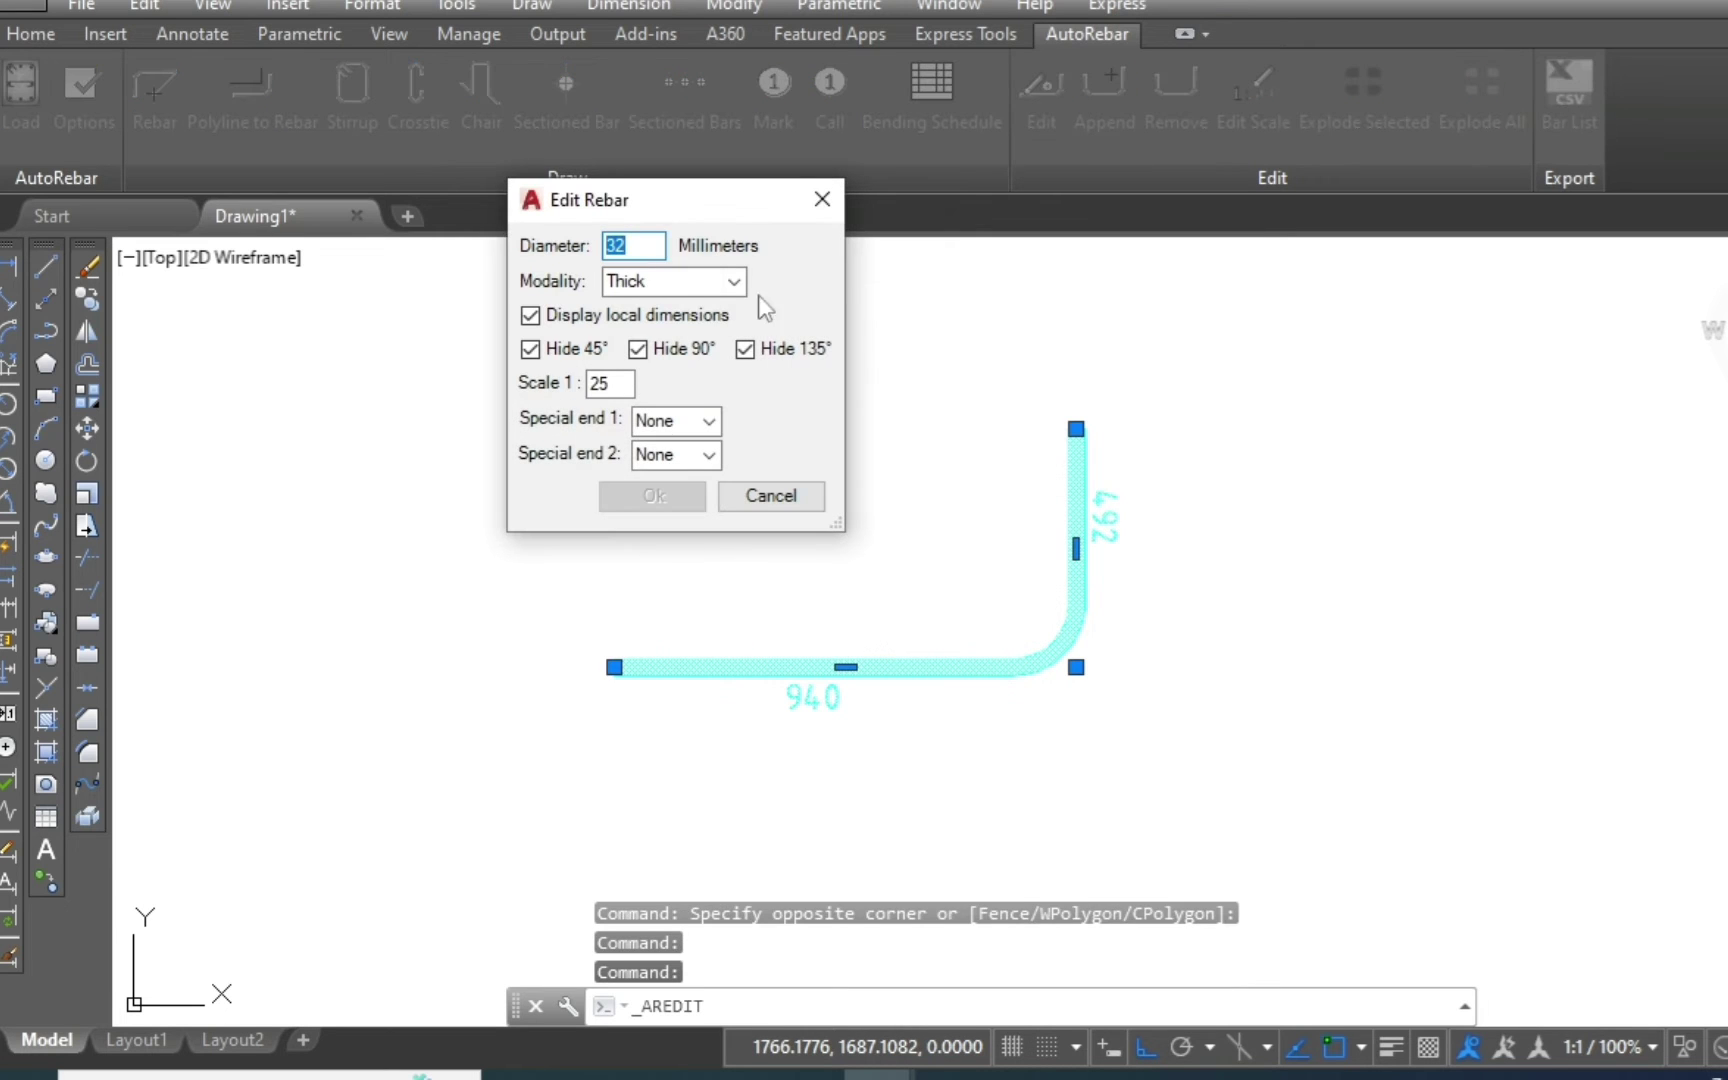
{"action": "left_click", "coordinate": [533, 318]}
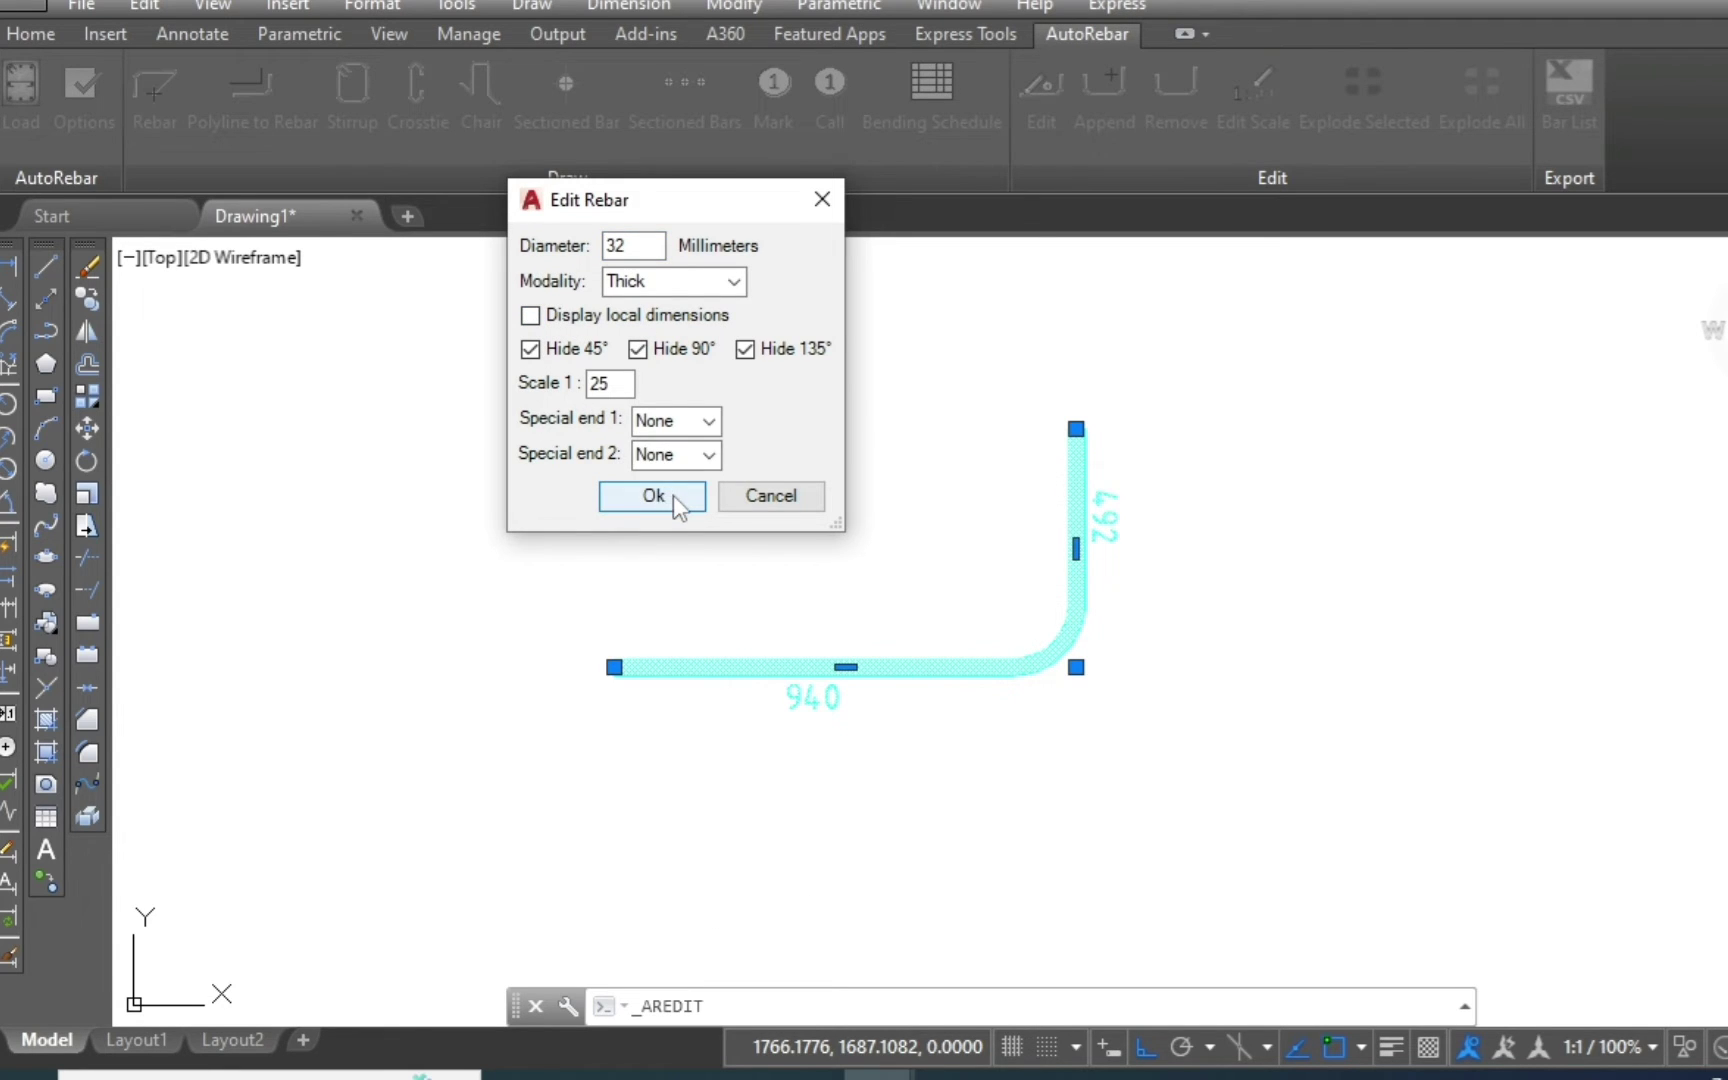
{"action": "left_click", "coordinate": [674, 495]}
Untick Hide 90° so the bend angle label shows, then reselect the rebar.
{"action": "left_click", "coordinate": [1137, 397]}
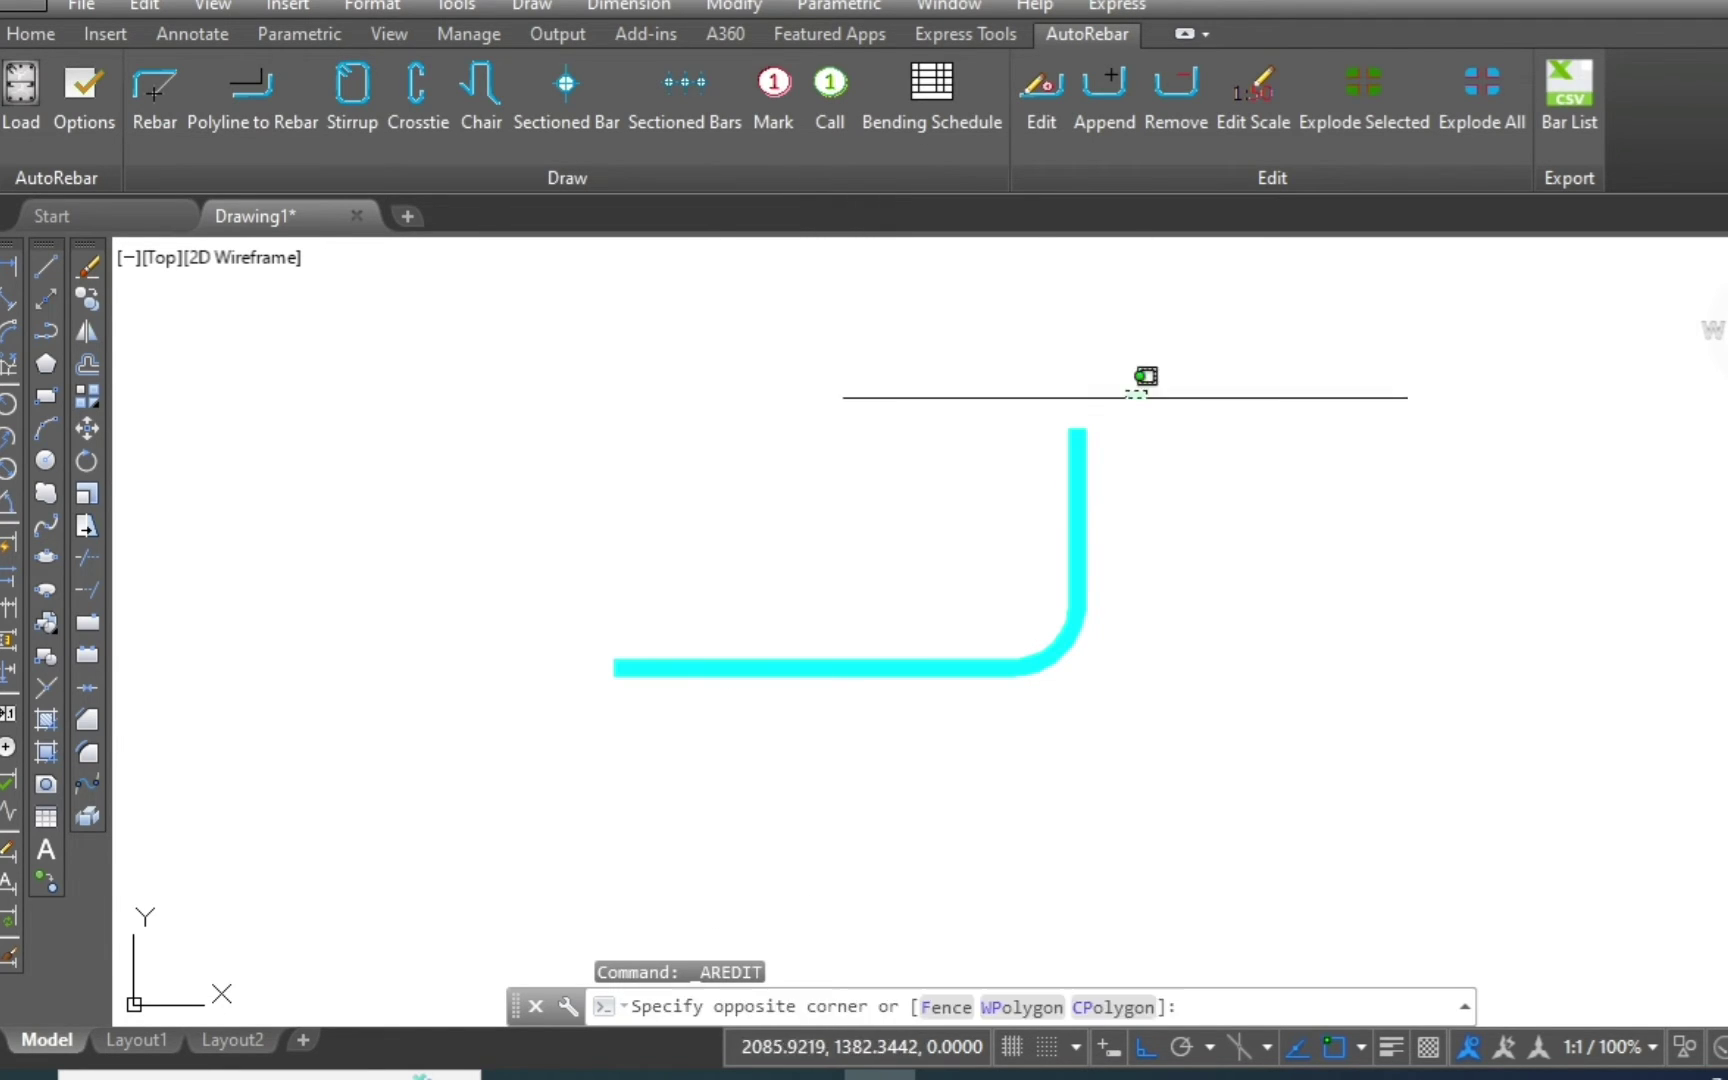
{"action": "left_click", "coordinate": [1005, 470]}
{"action": "left_click", "coordinate": [1044, 116]}
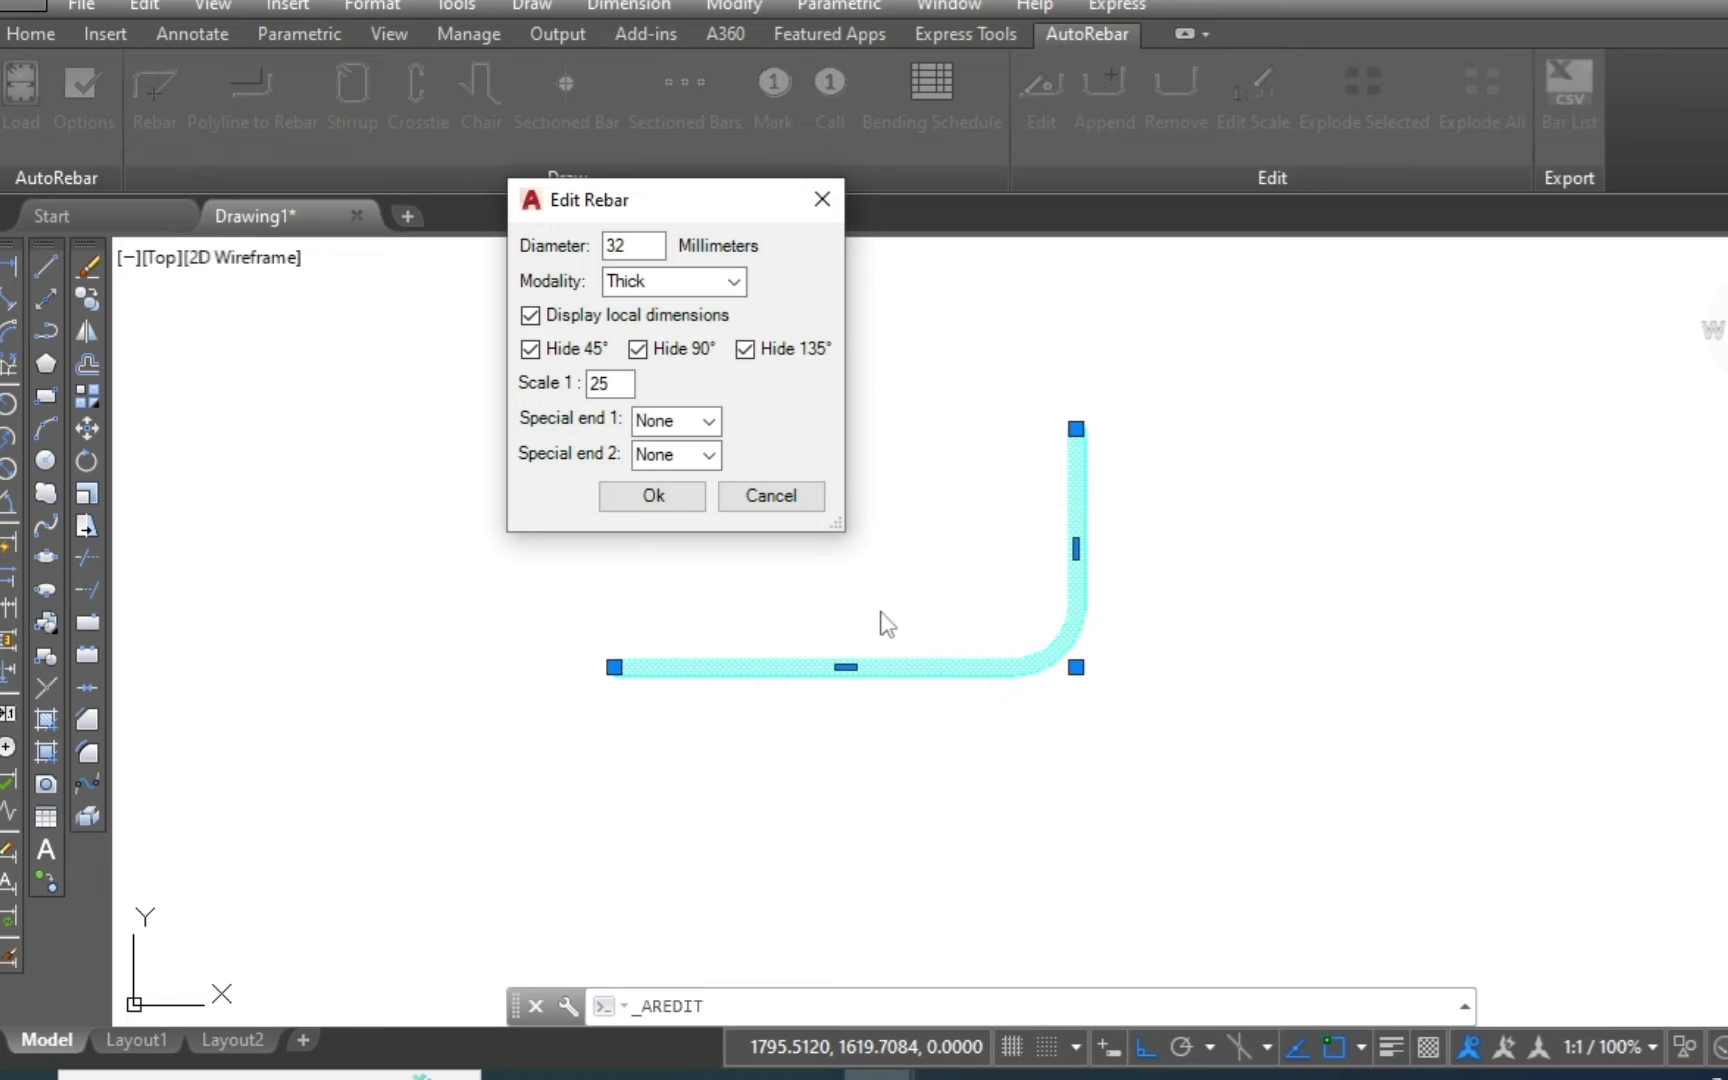
{"action": "left_click", "coordinate": [640, 350]}
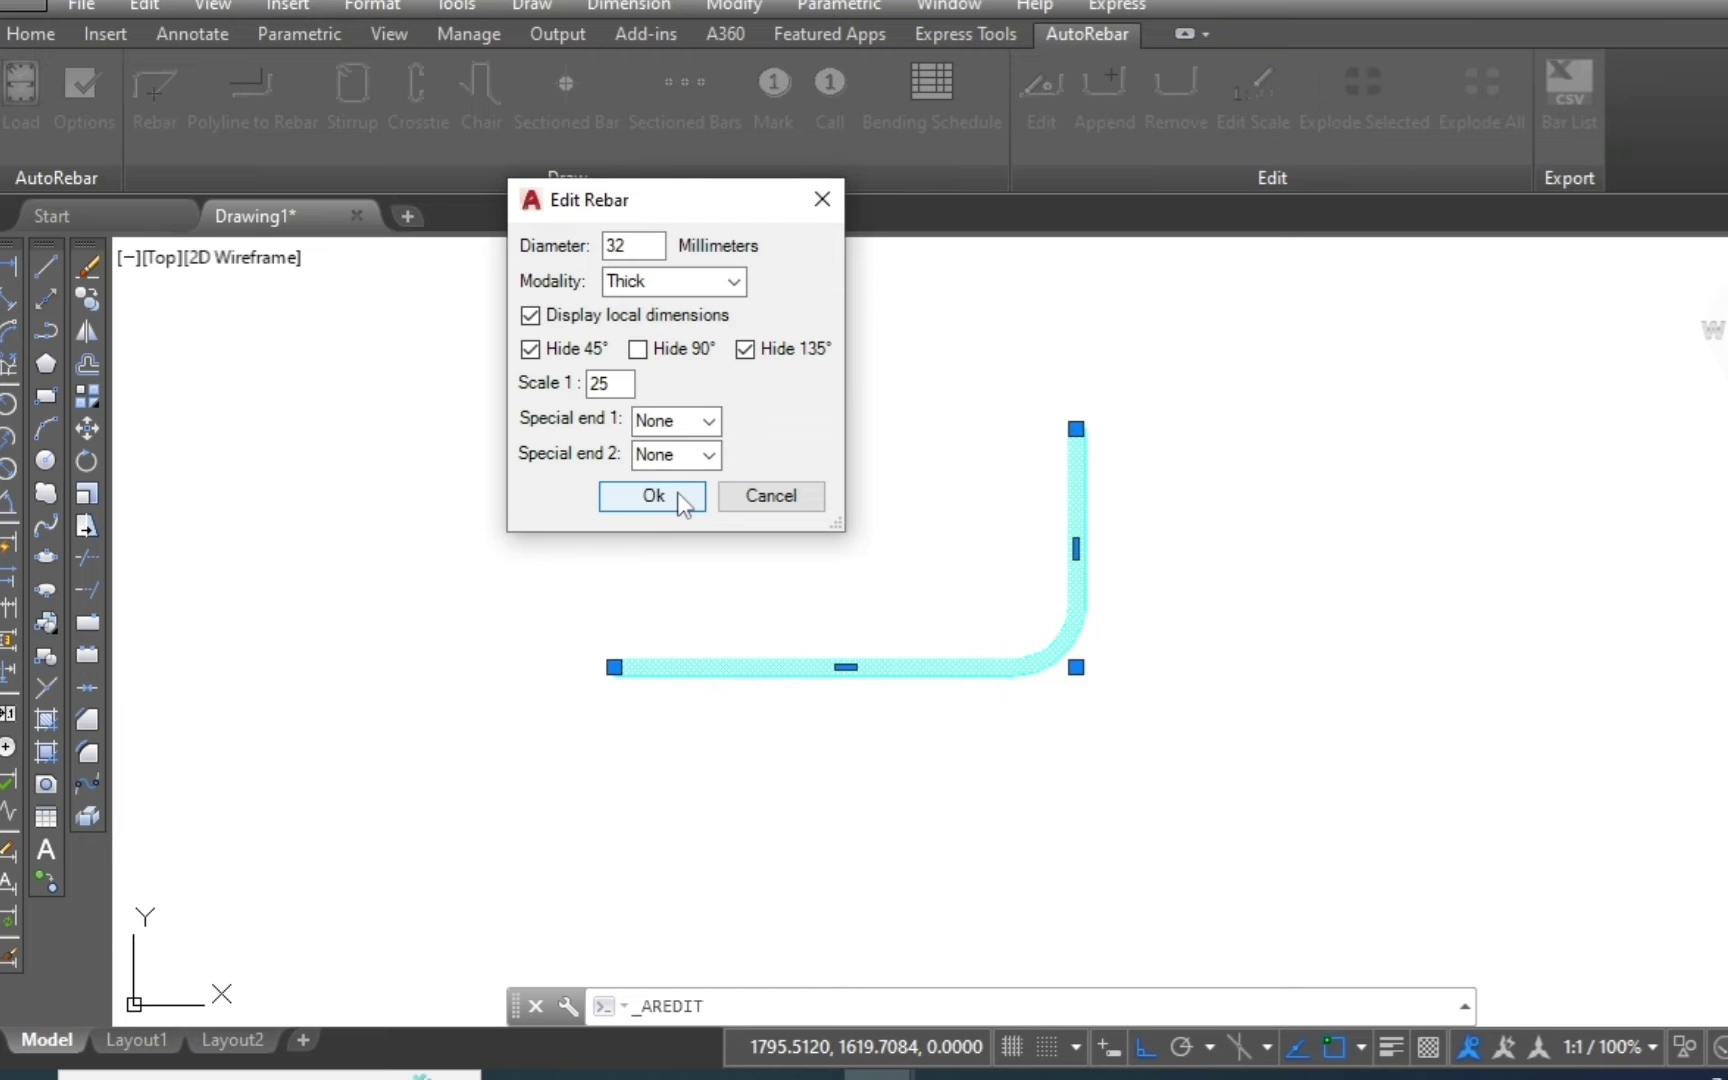
{"action": "left_click", "coordinate": [680, 497]}
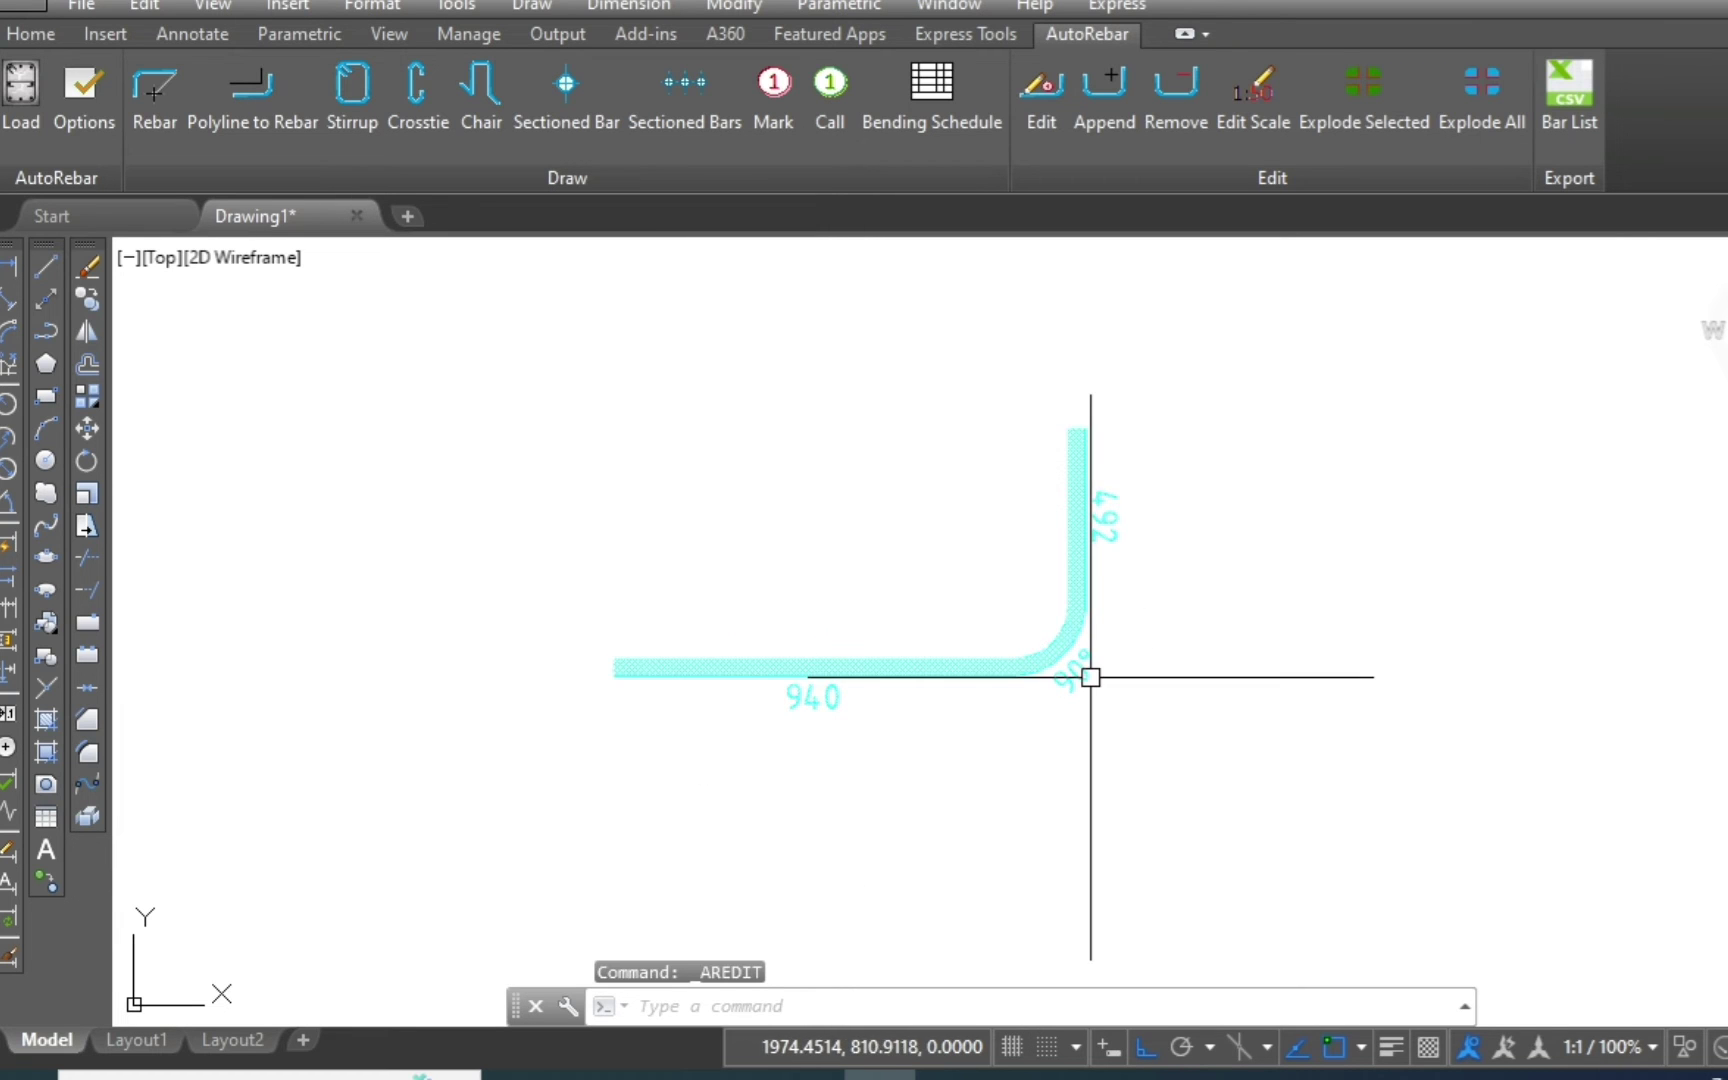
{"action": "left_click", "coordinate": [1130, 337]}
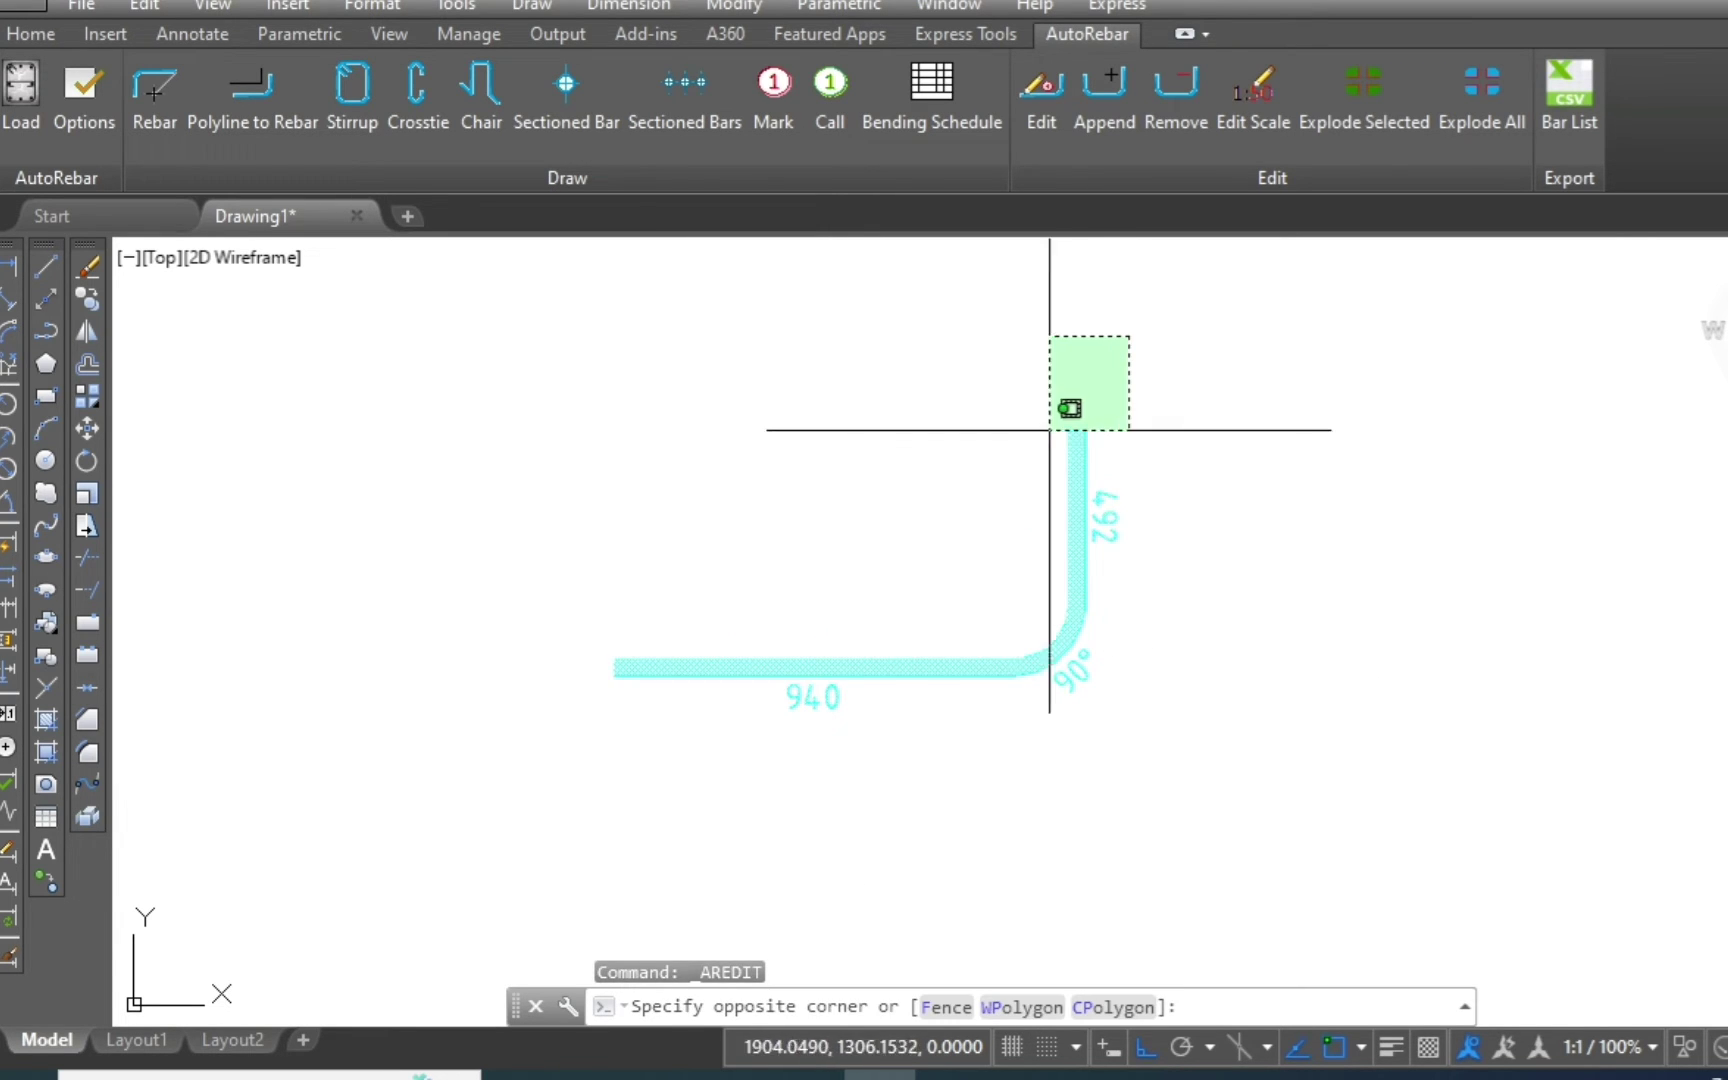
{"action": "left_click", "coordinate": [1009, 412]}
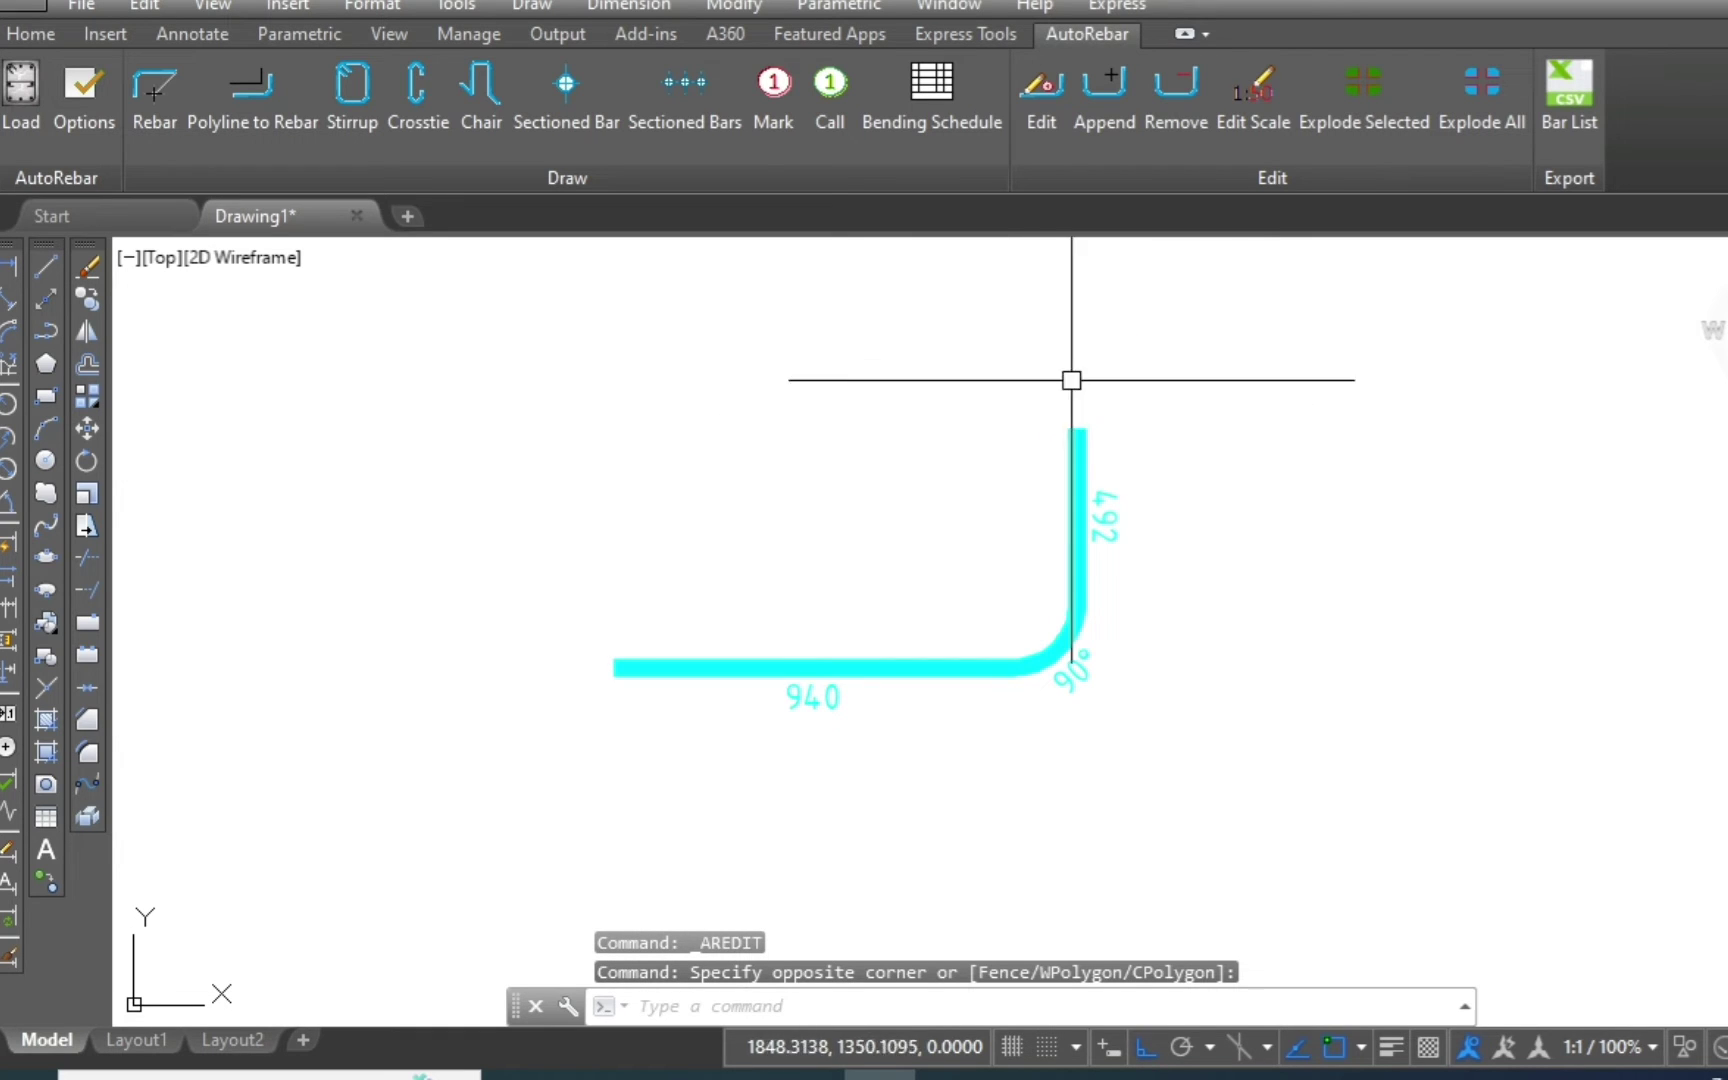
{"action": "left_click", "coordinate": [1130, 372]}
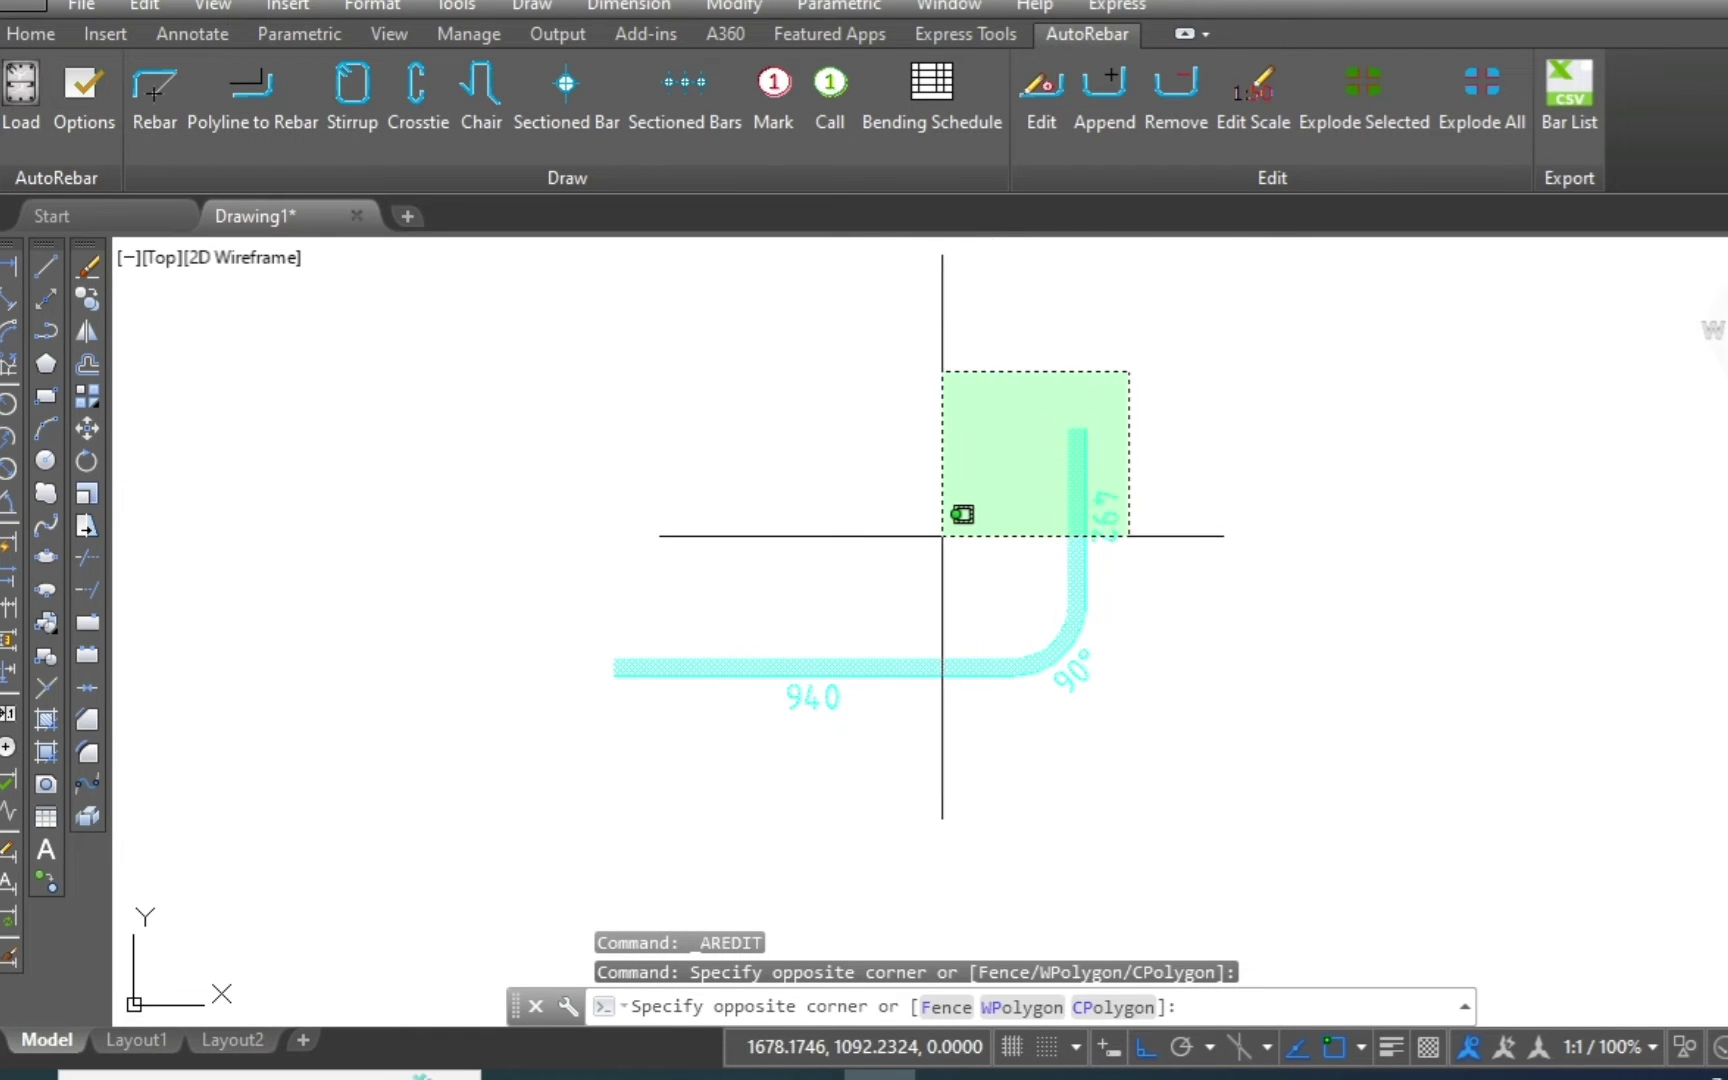
{"action": "left_click", "coordinate": [942, 536]}
Increase the rebar's label scale to 35 and reselect the bar.
{"action": "left_click", "coordinate": [1035, 123]}
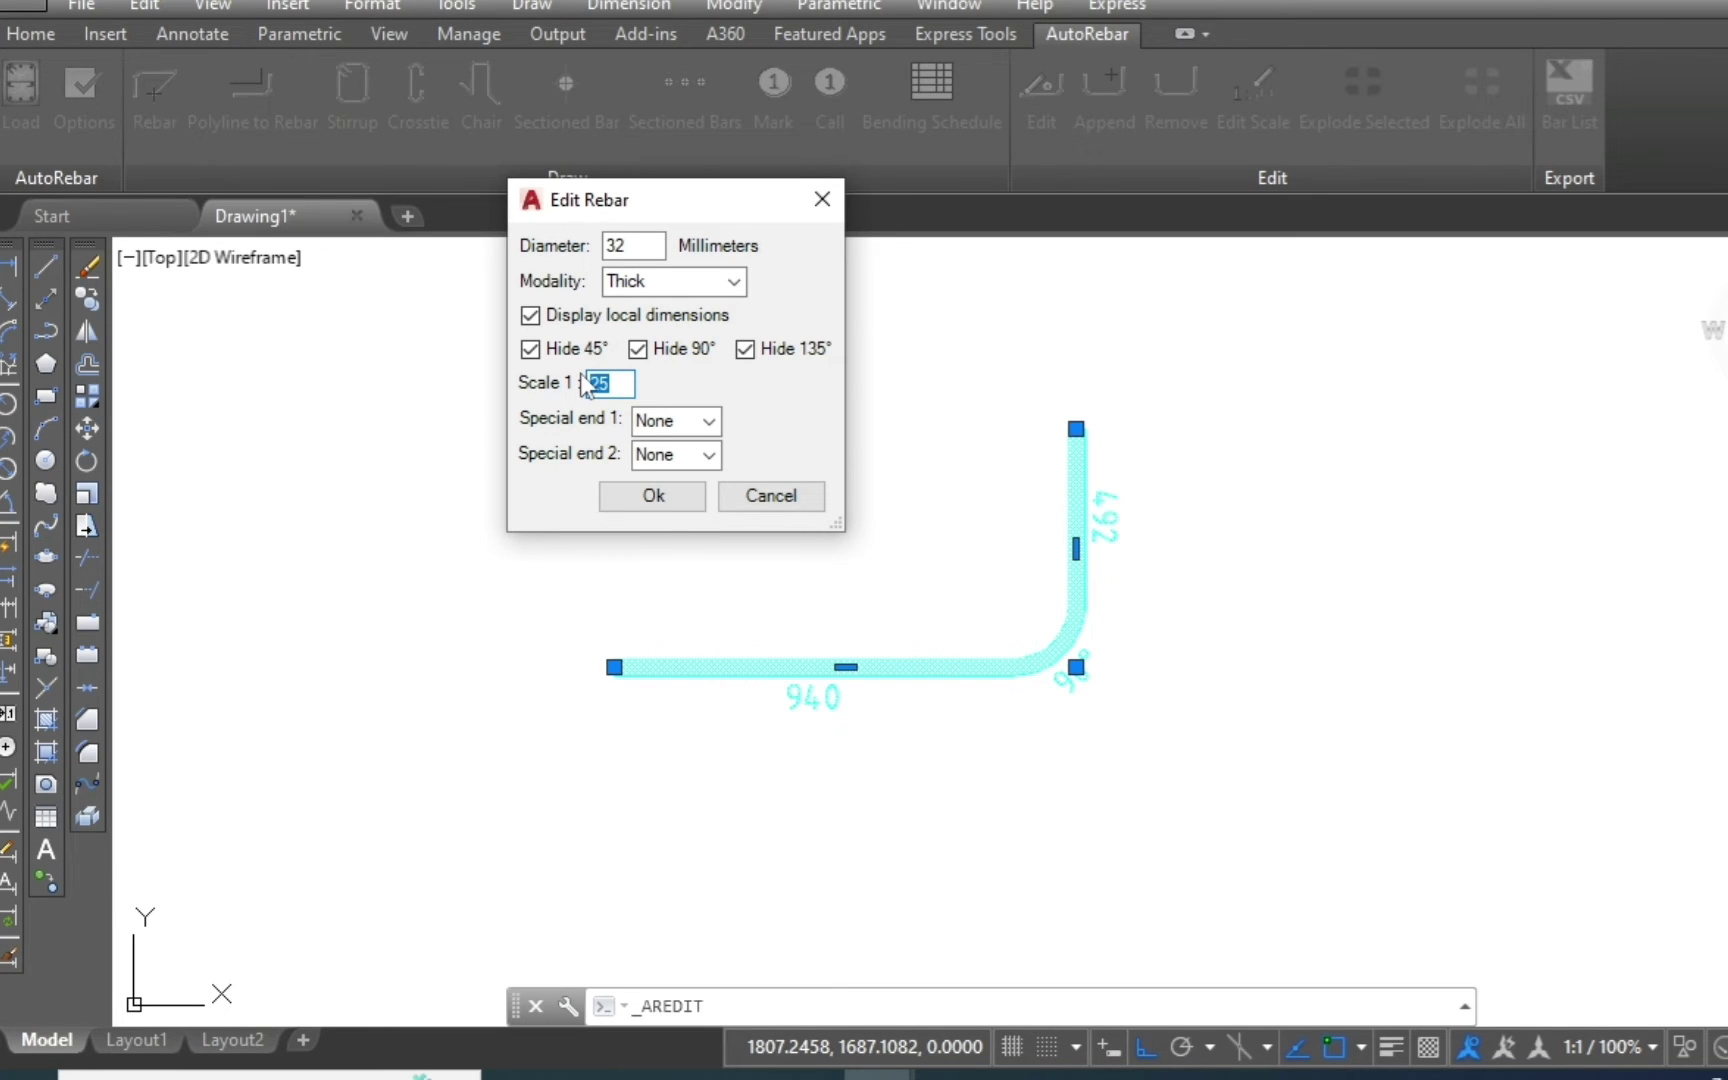
{"action": "left_click", "coordinate": [656, 496]}
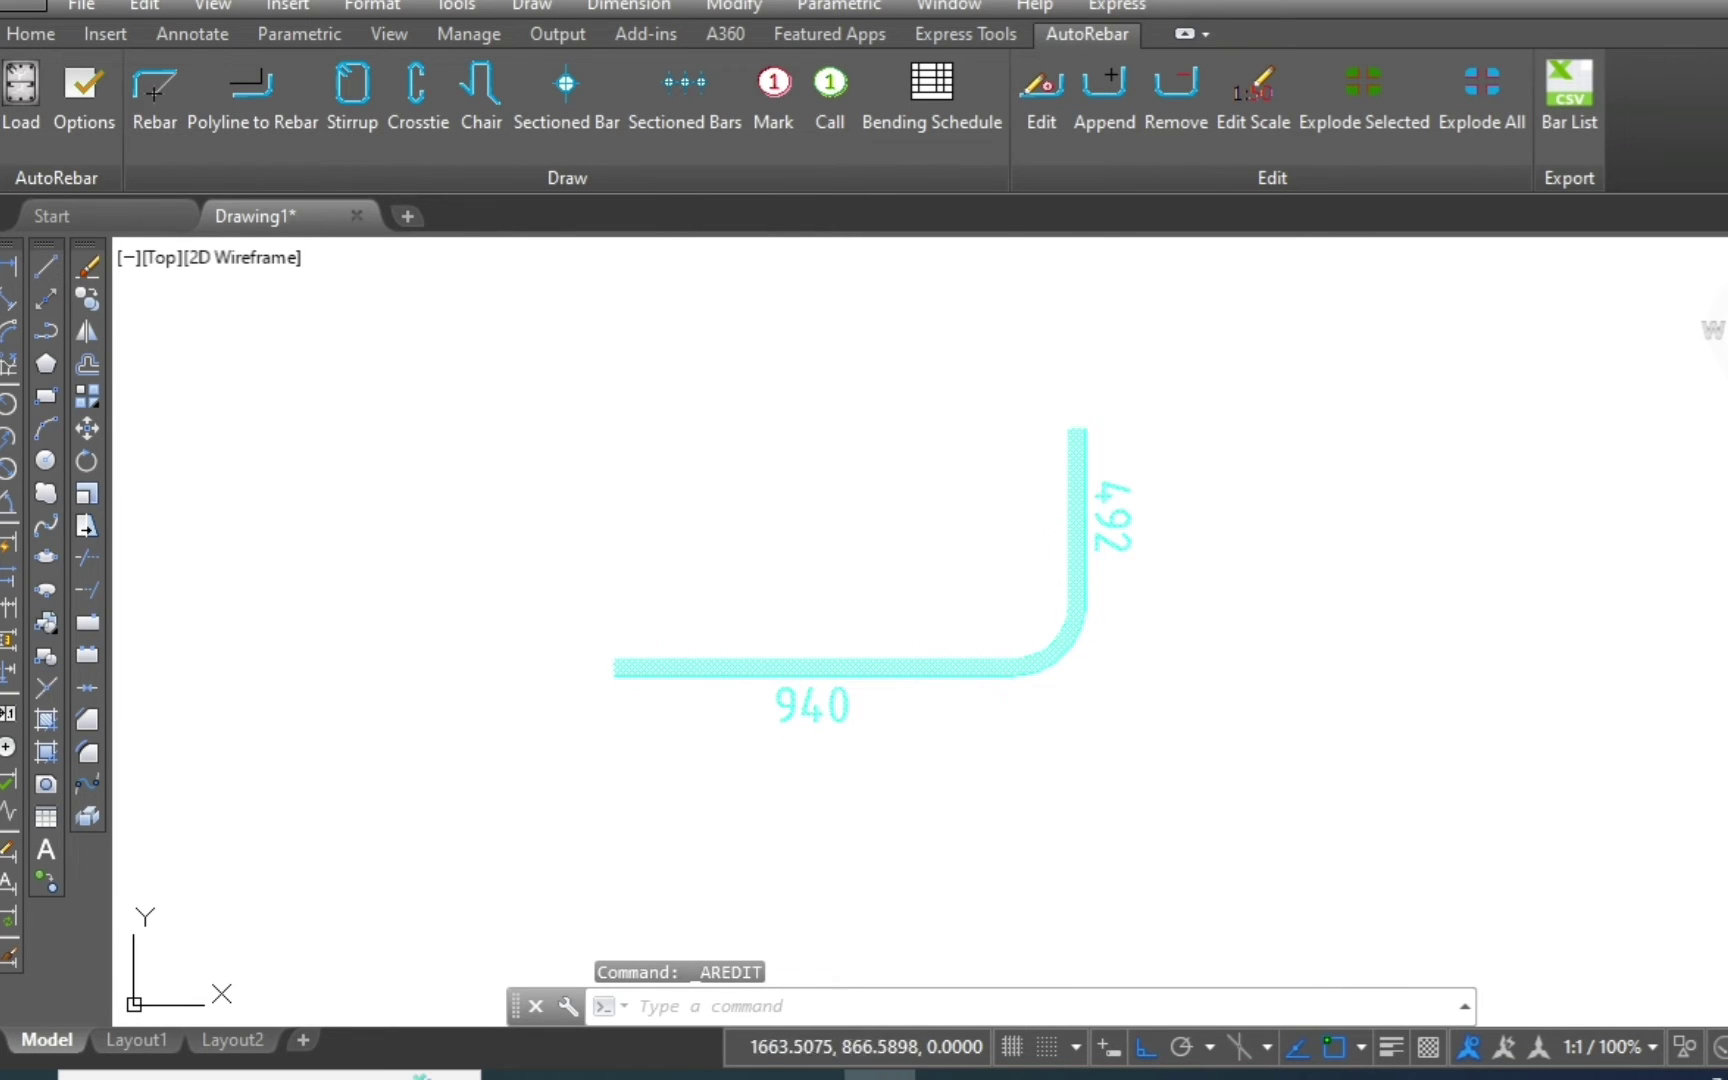
{"action": "left_click", "coordinate": [1109, 490]}
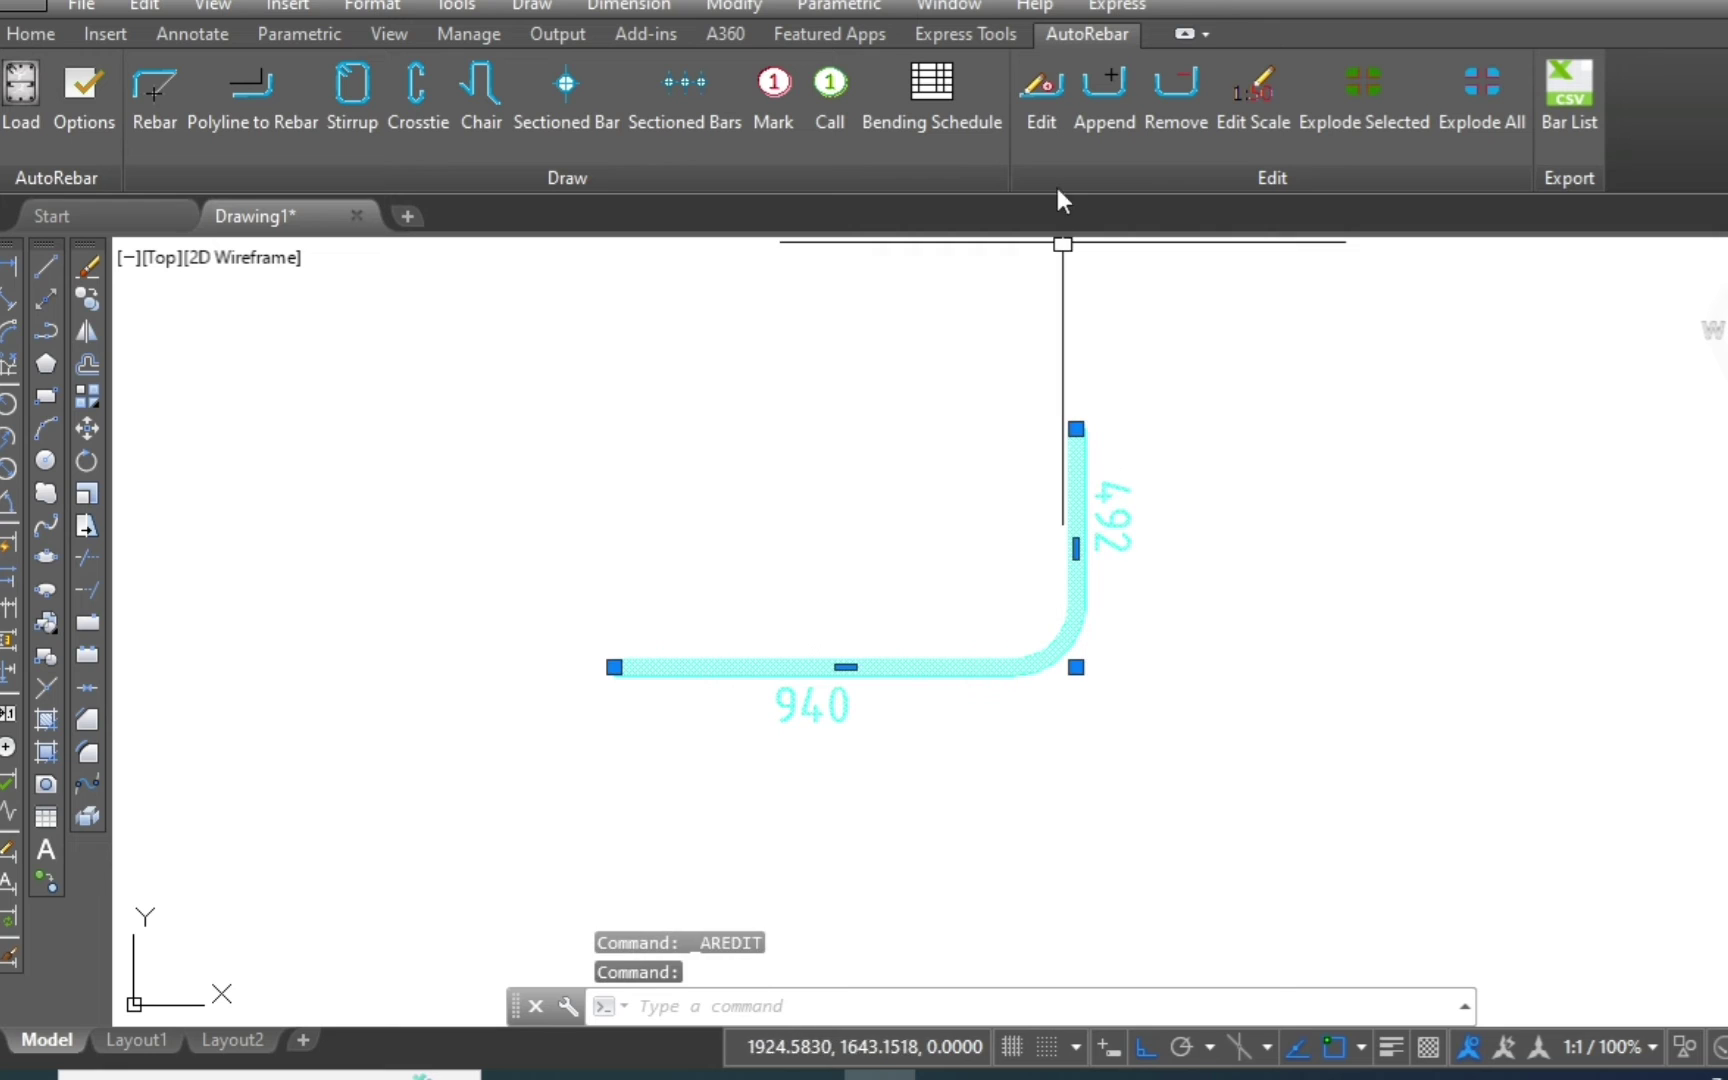
Set the rebar's Special end 1 to Section.
{"action": "left_click", "coordinate": [1048, 111]}
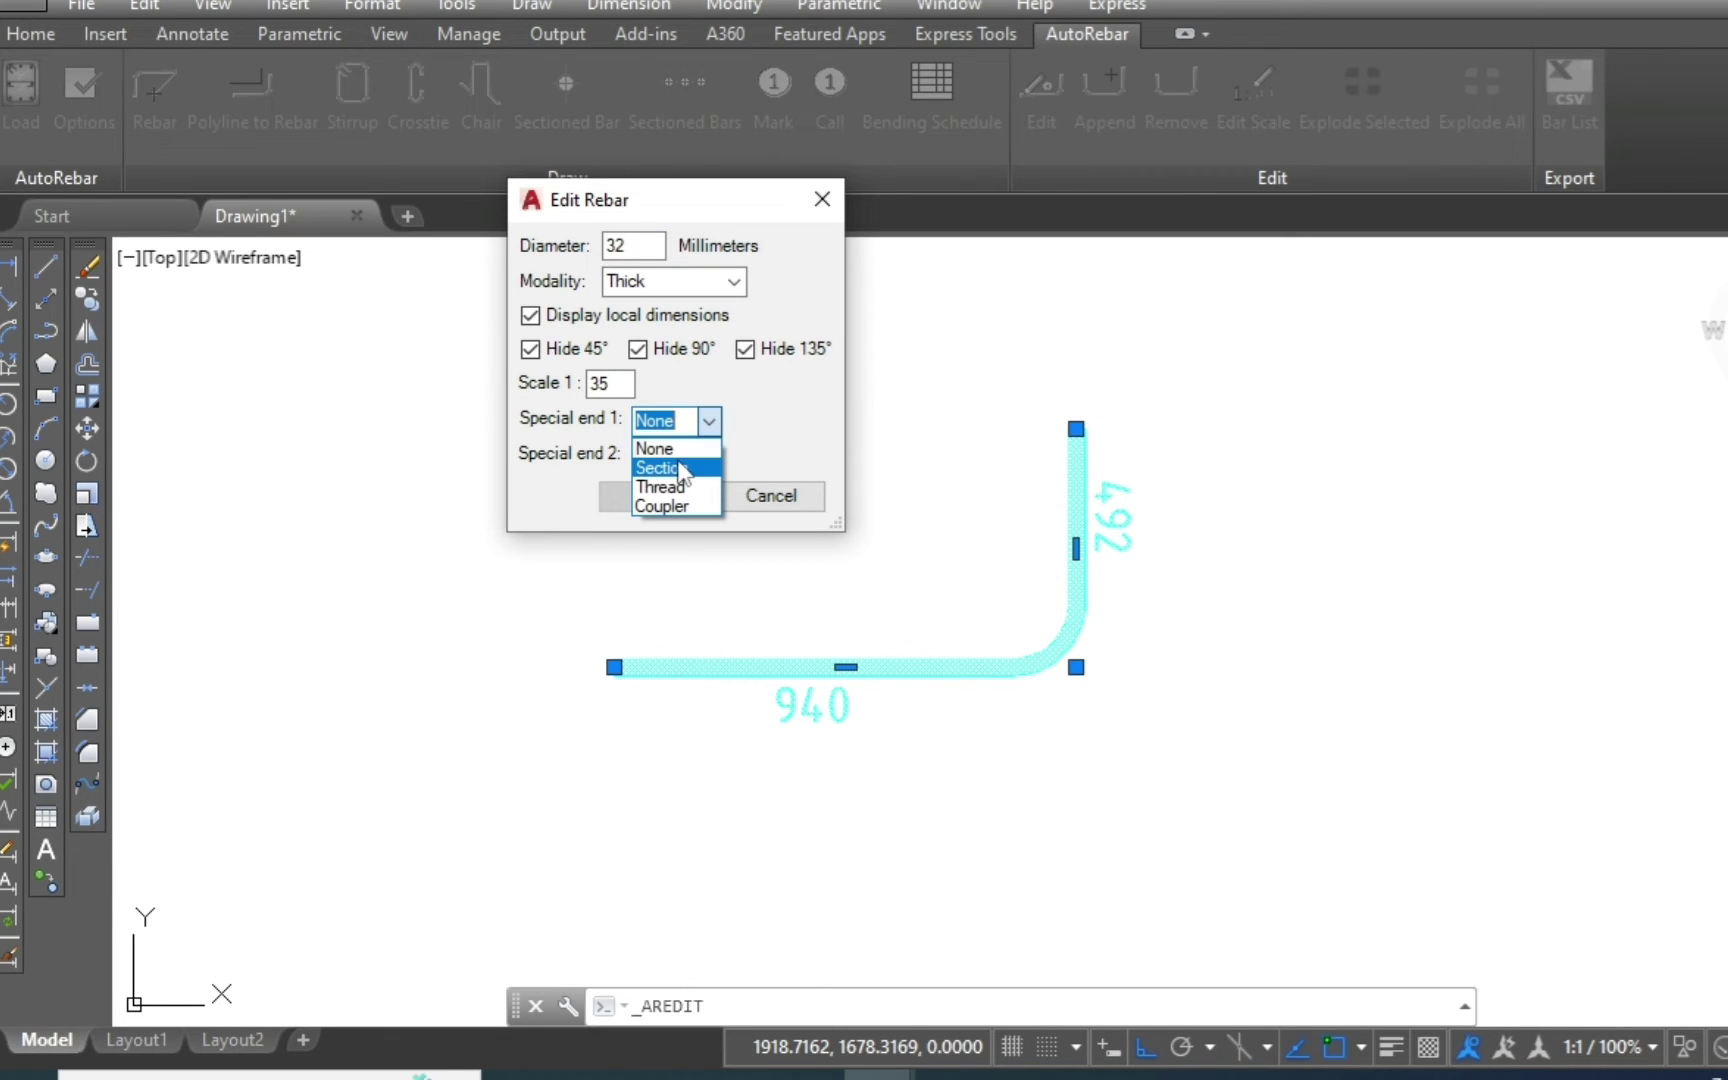
{"action": "left_click", "coordinate": [660, 467]}
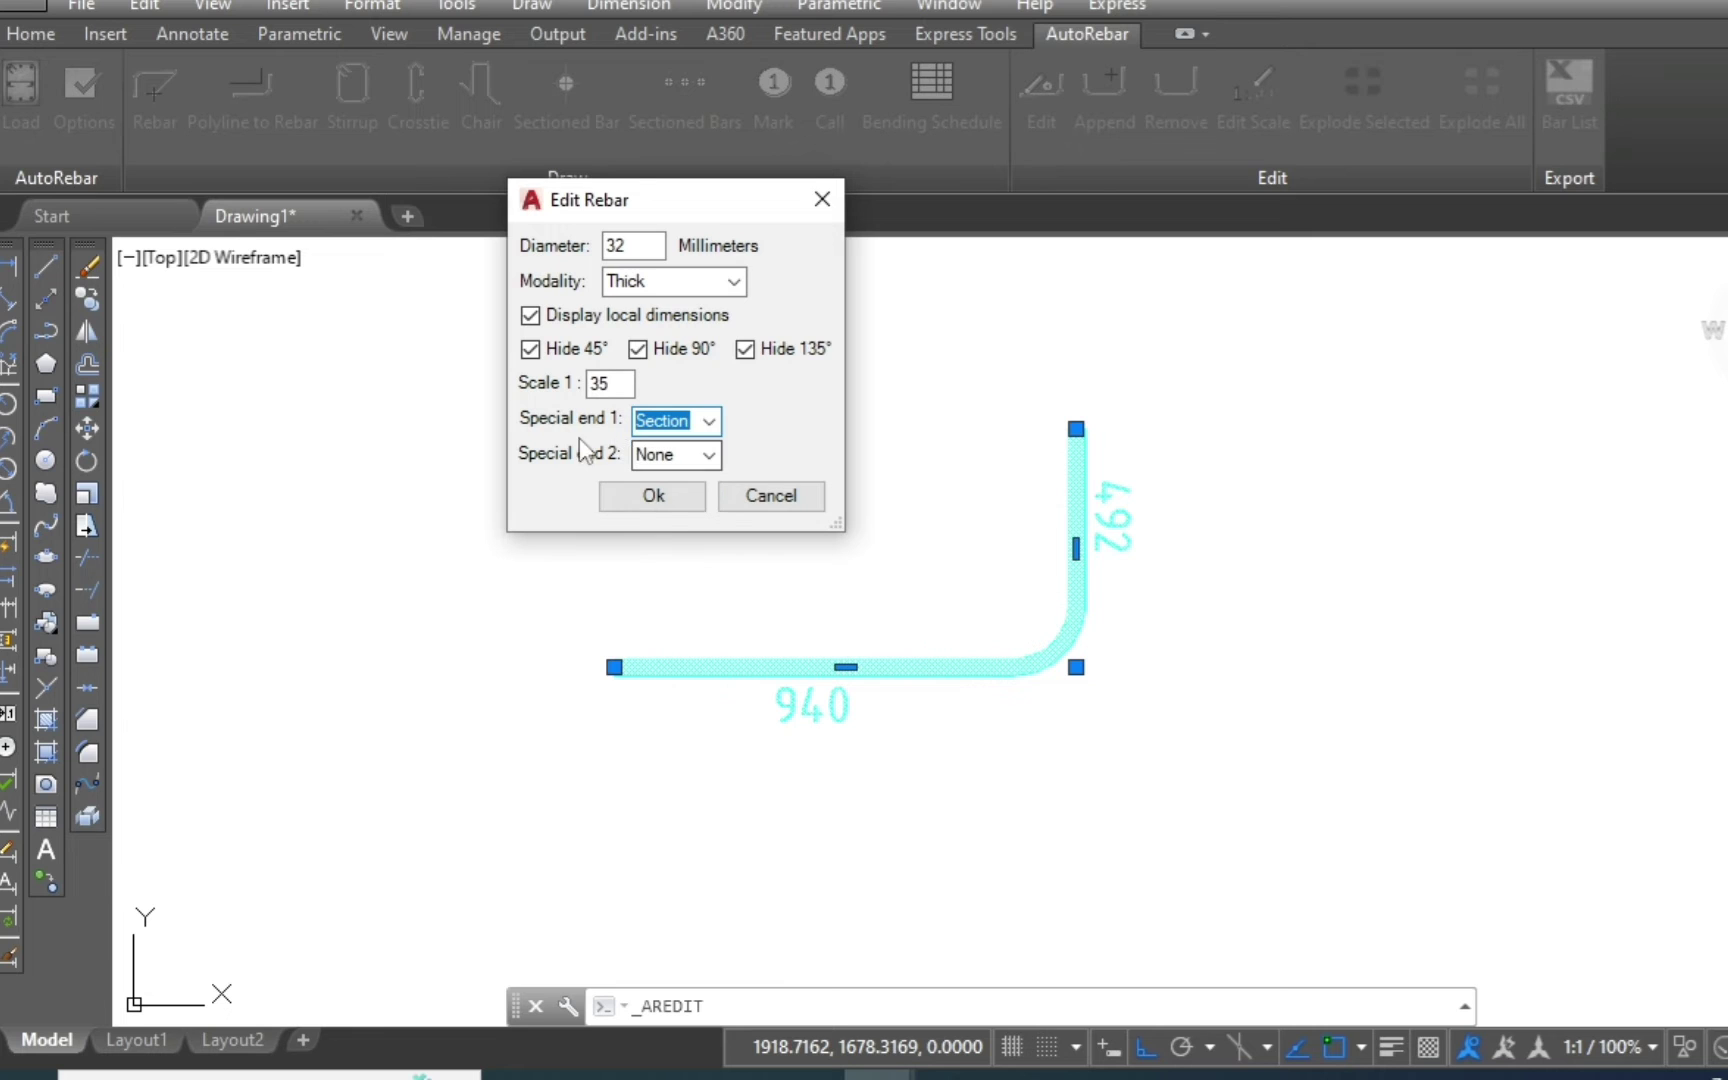
{"action": "left_click", "coordinate": [684, 497]}
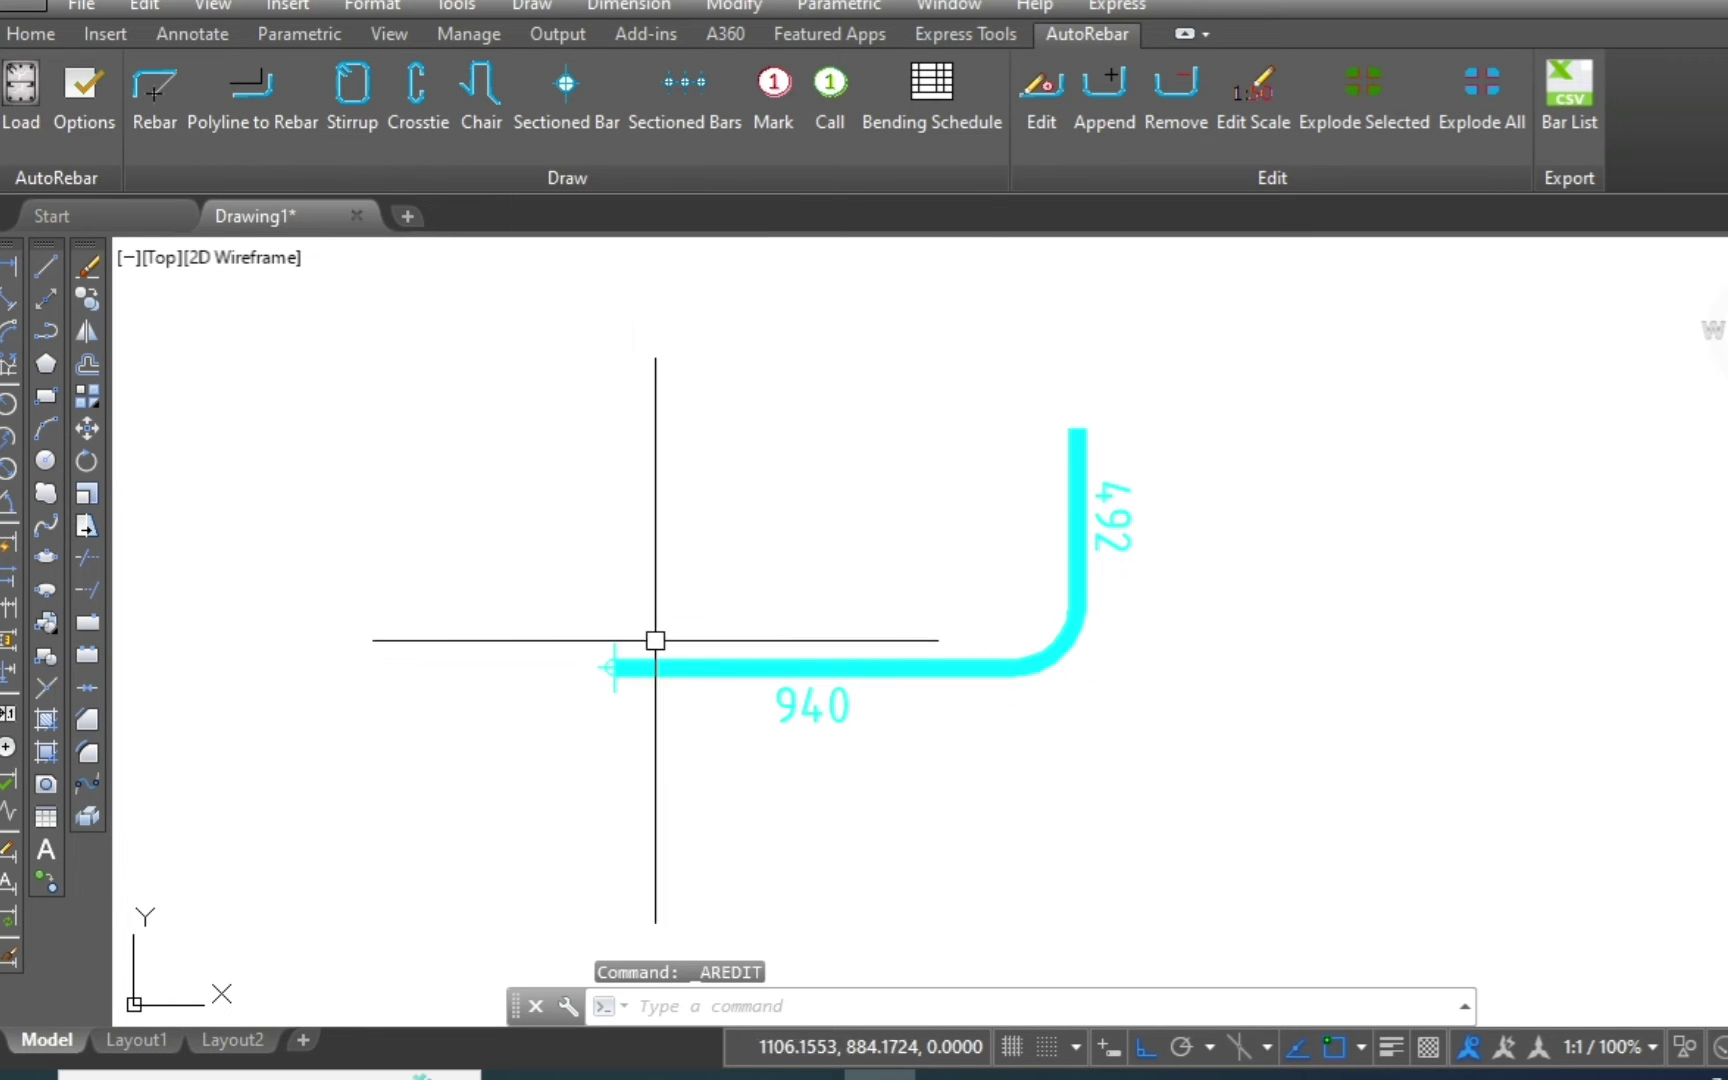
{"action": "scroll", "coordinate": [623, 674], "scroll_direction": "up", "scroll_amount": 5}
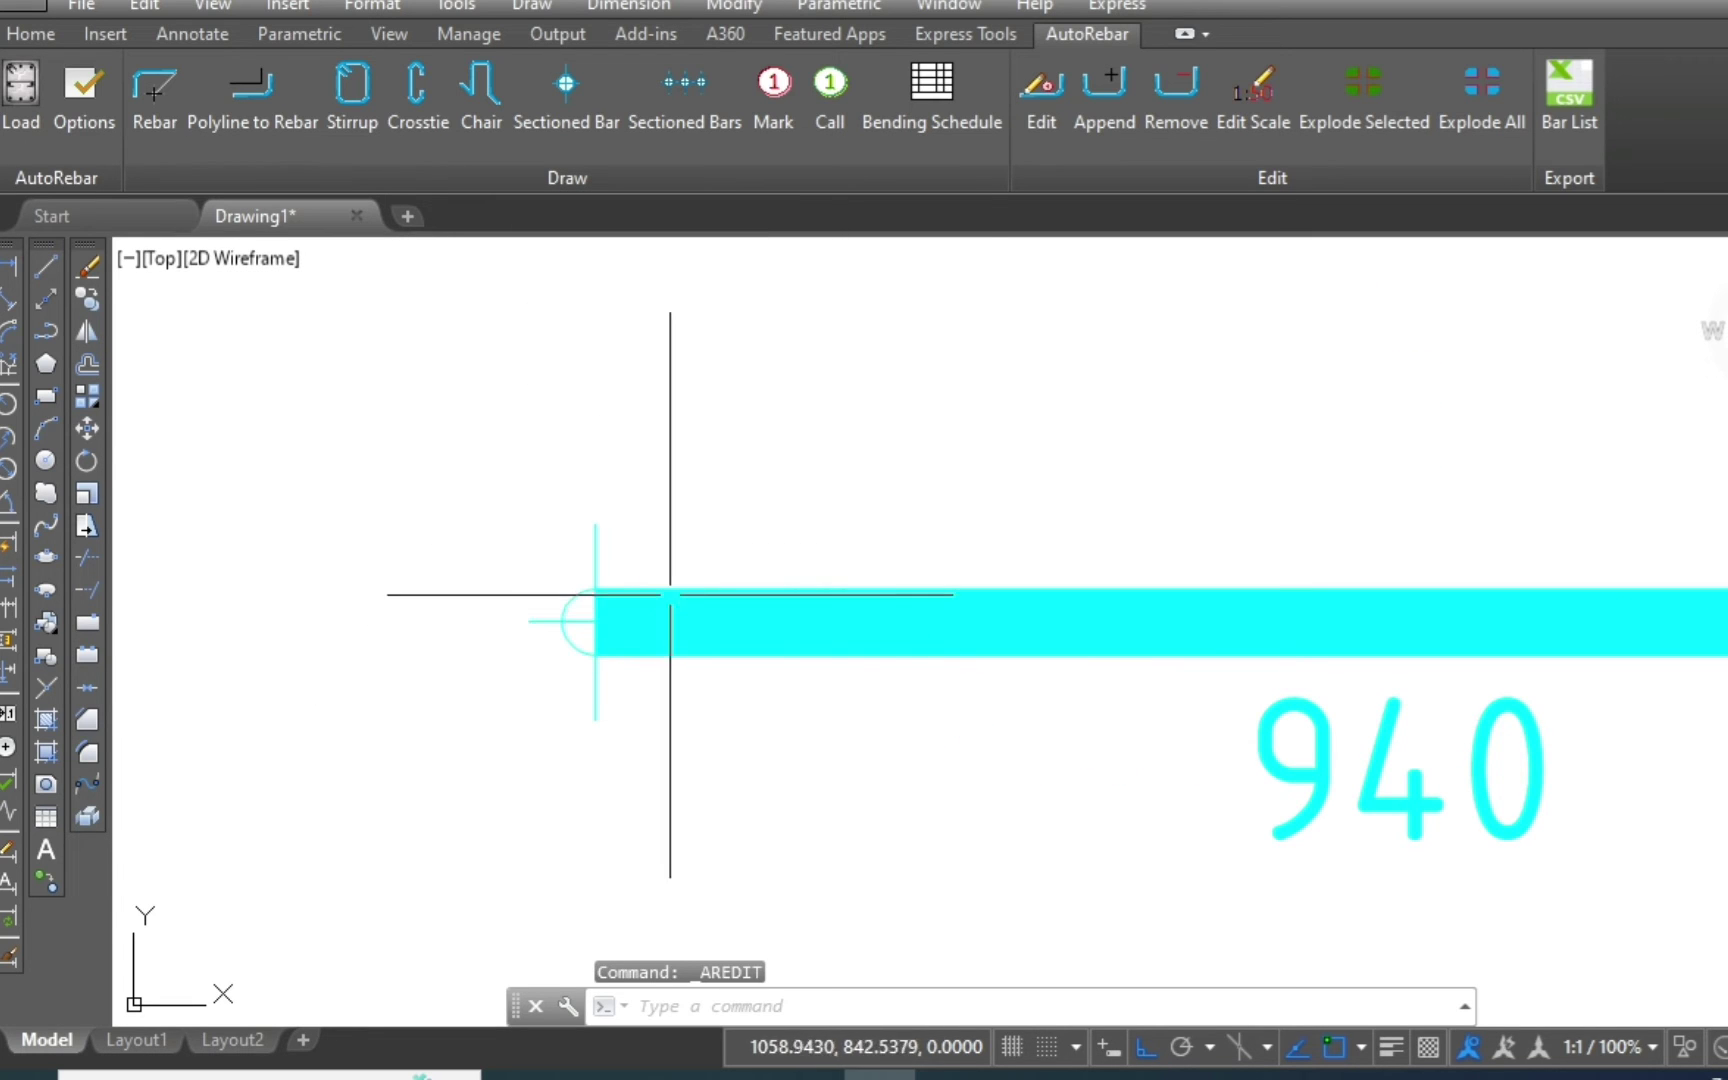
{"action": "left_click", "coordinate": [672, 595]}
Switch the 940/492 bar's display modality to Double line.
{"action": "left_click", "coordinate": [1053, 81]}
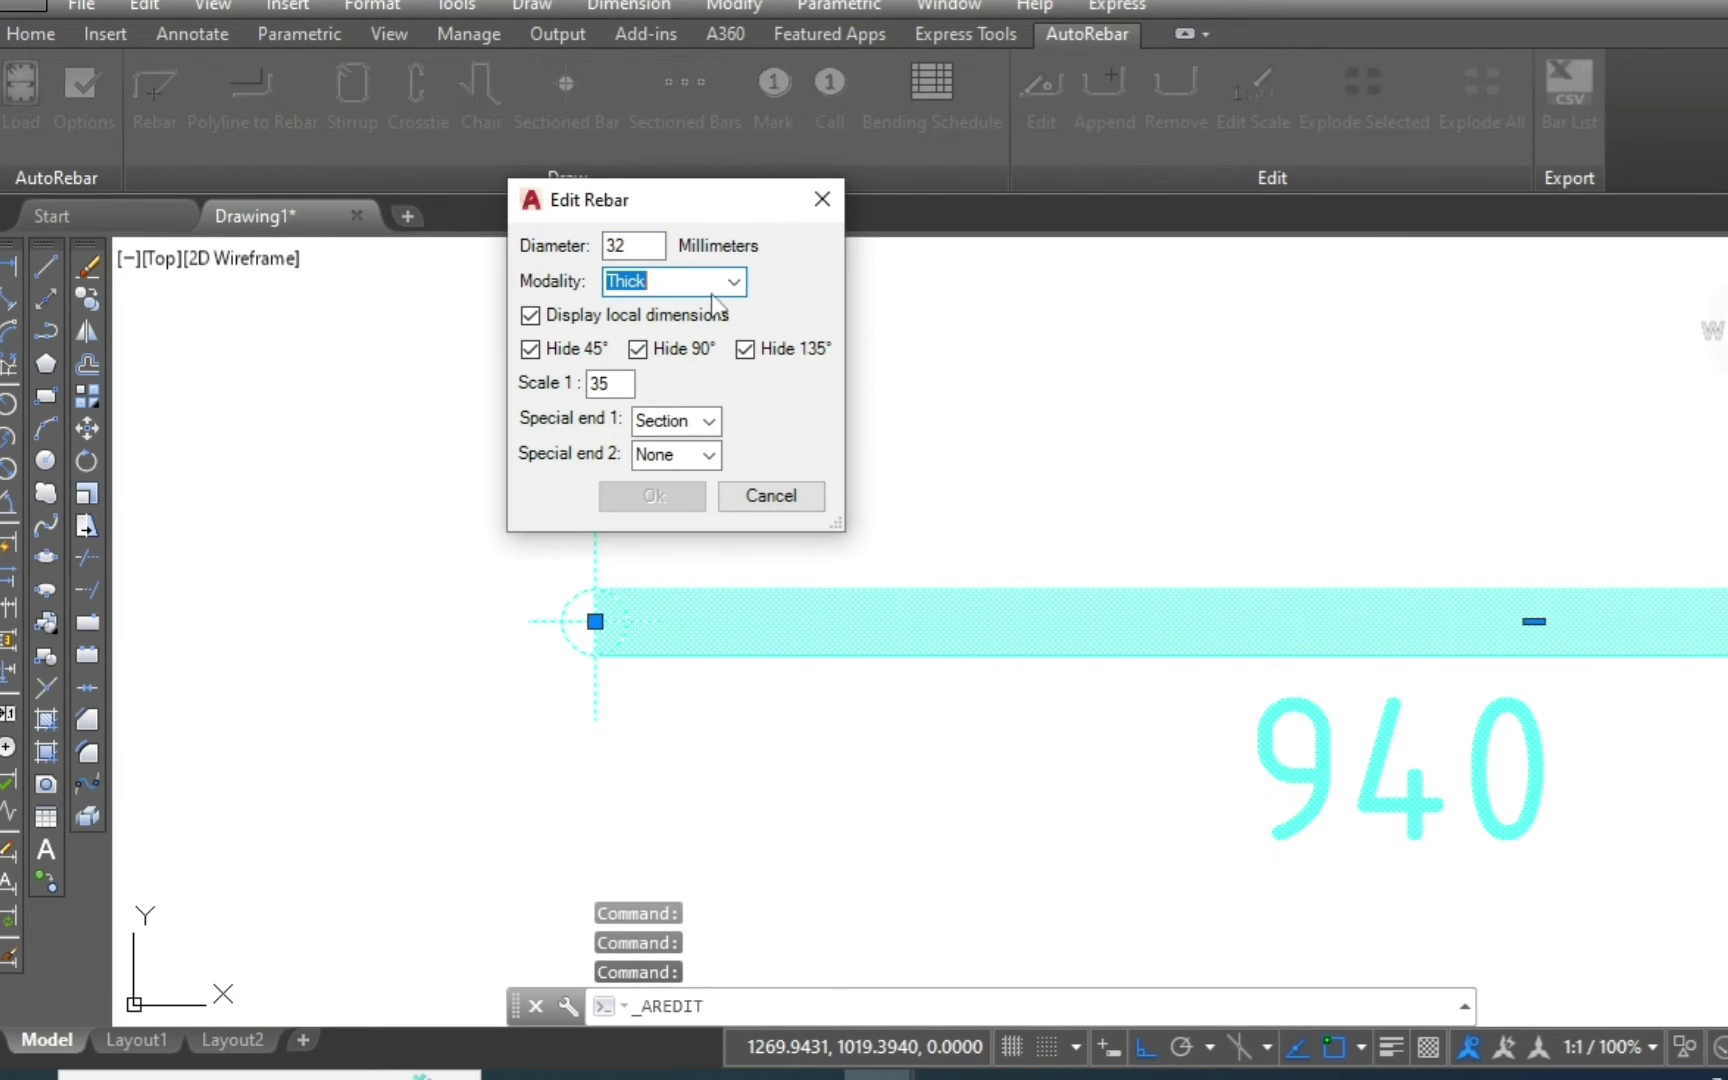
{"action": "left_click", "coordinate": [734, 281]}
{"action": "left_click", "coordinate": [665, 343]}
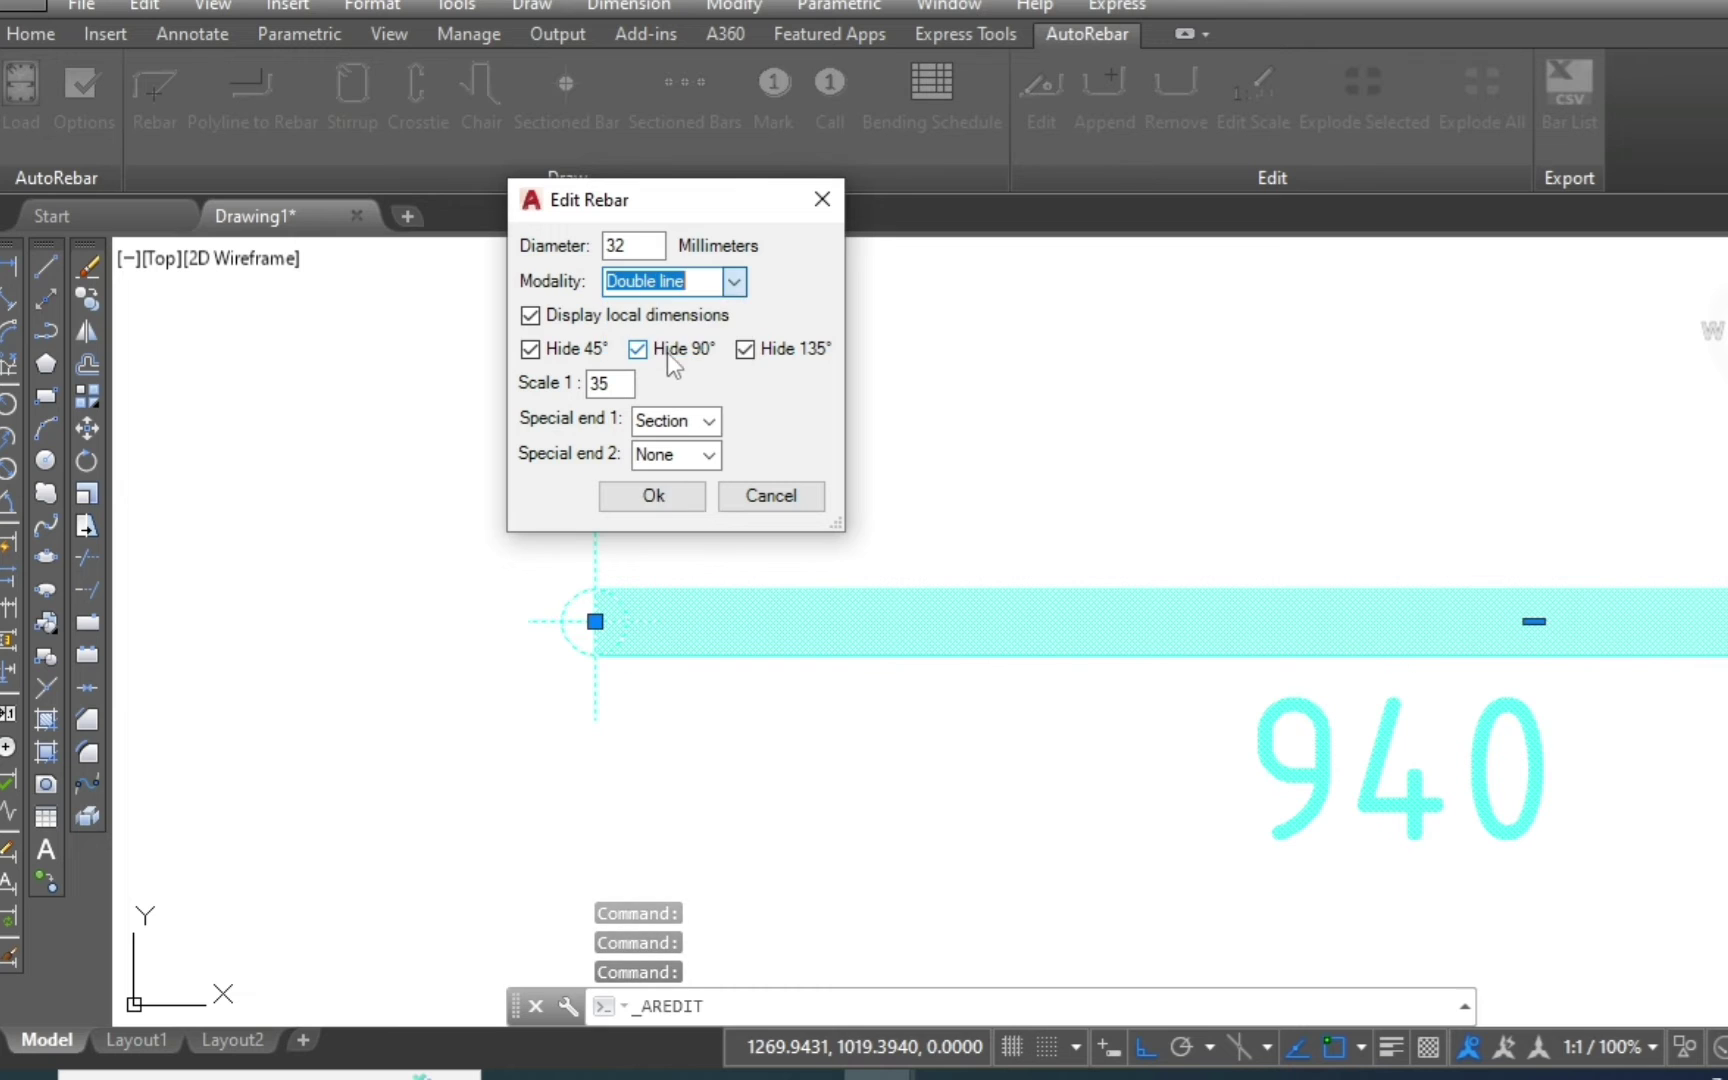
{"action": "left_click", "coordinate": [680, 500]}
{"action": "scroll", "coordinate": [450, 600], "scroll_direction": "down", "scroll_amount": 2}
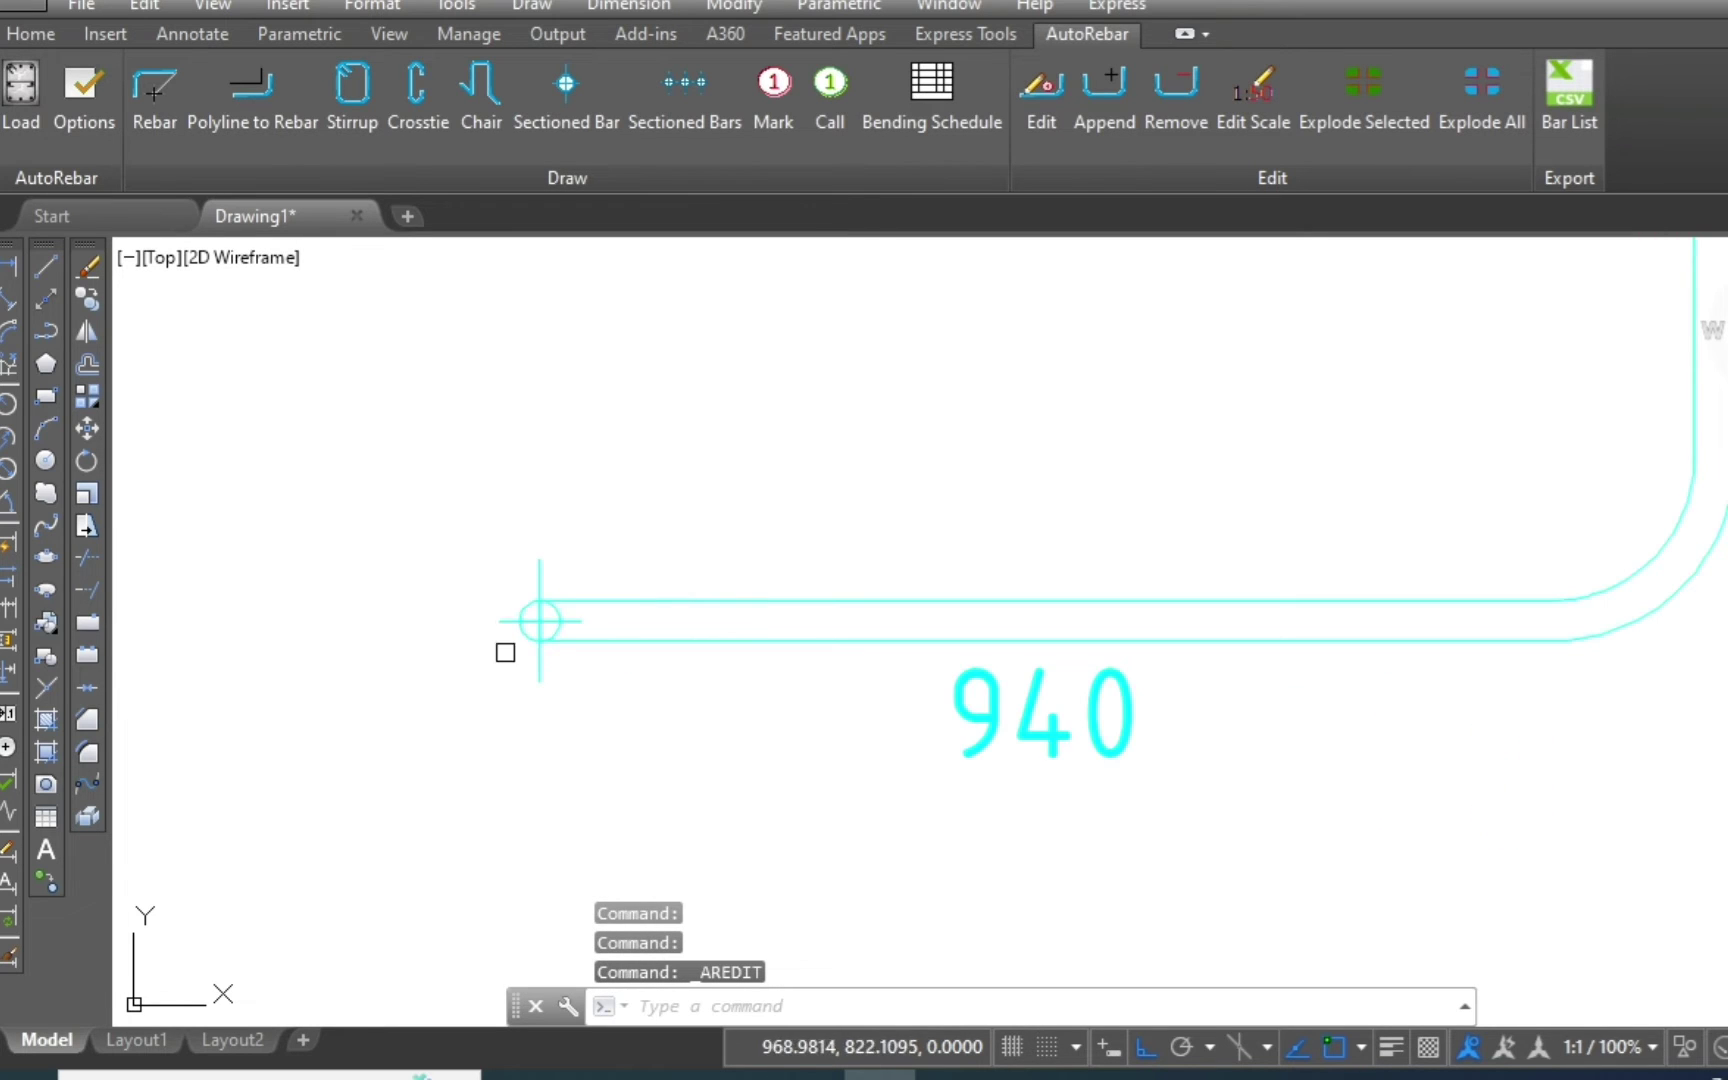
{"action": "scroll", "coordinate": [505, 648], "scroll_direction": "down", "scroll_amount": 3}
Set the bar's Special end 2 to Section as well.
{"action": "left_click", "coordinate": [670, 583]}
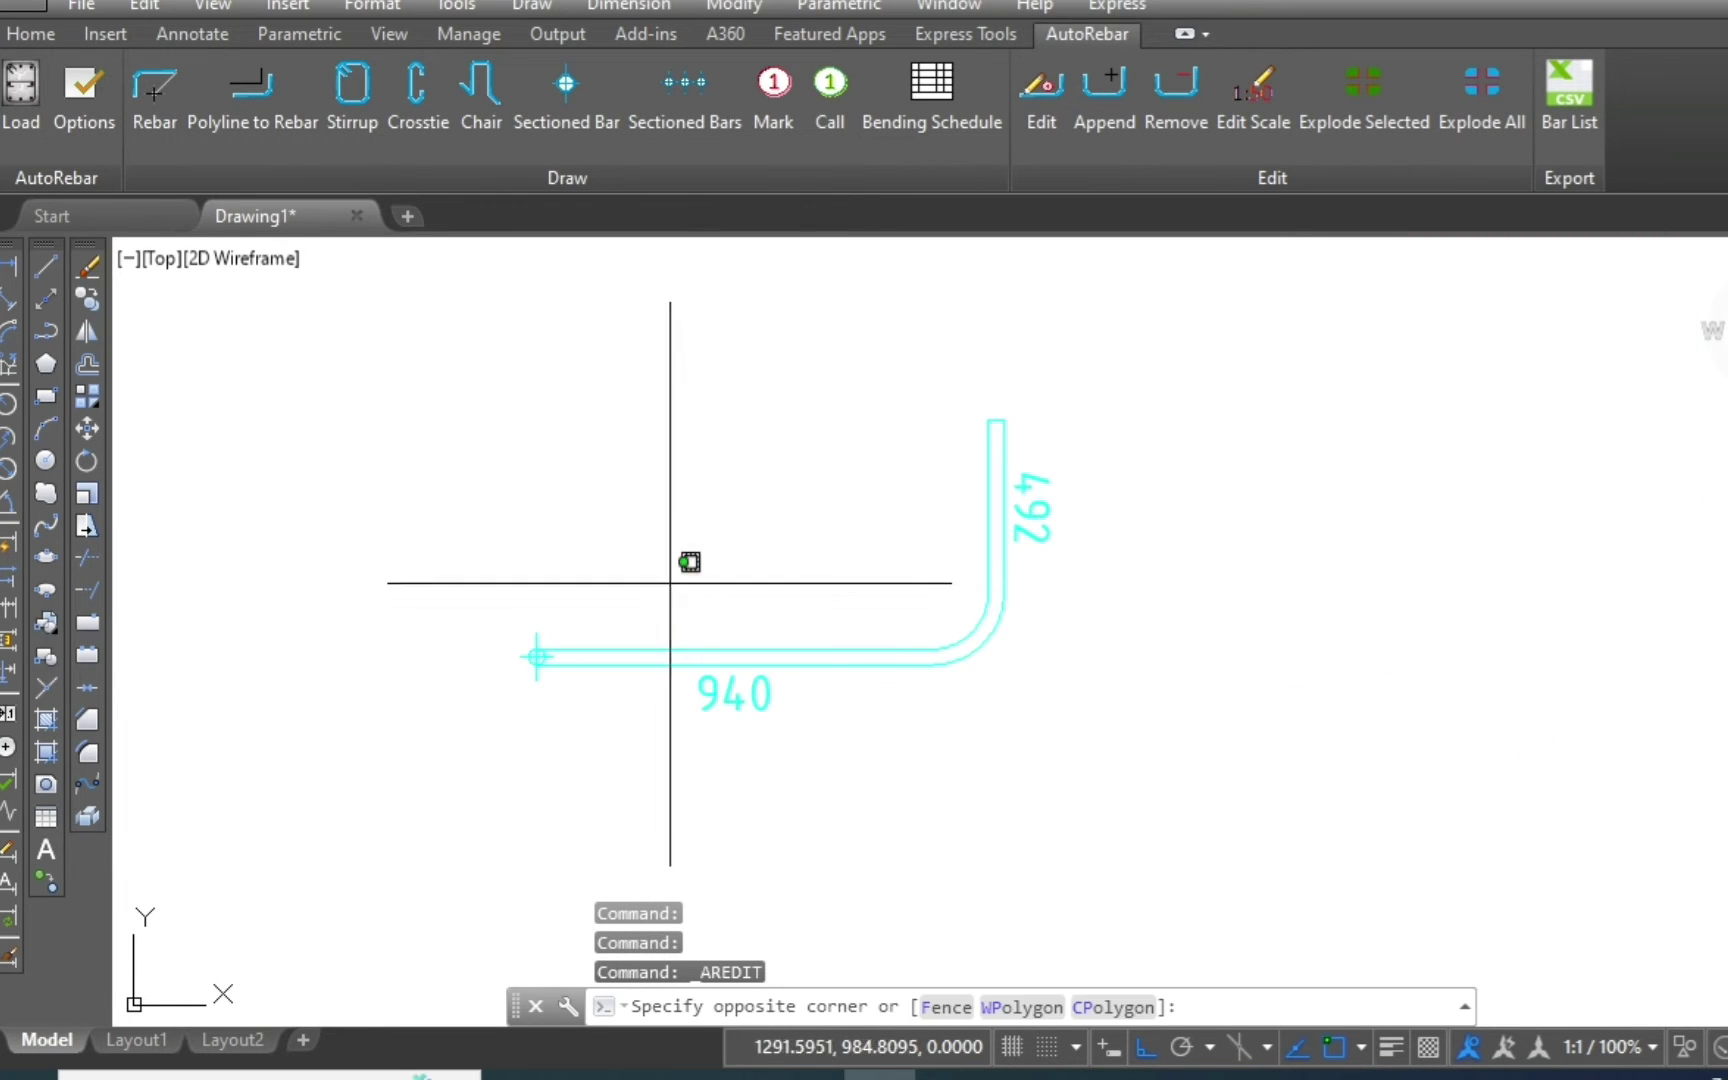
{"action": "left_click", "coordinate": [632, 685]}
{"action": "left_click", "coordinate": [1031, 124]}
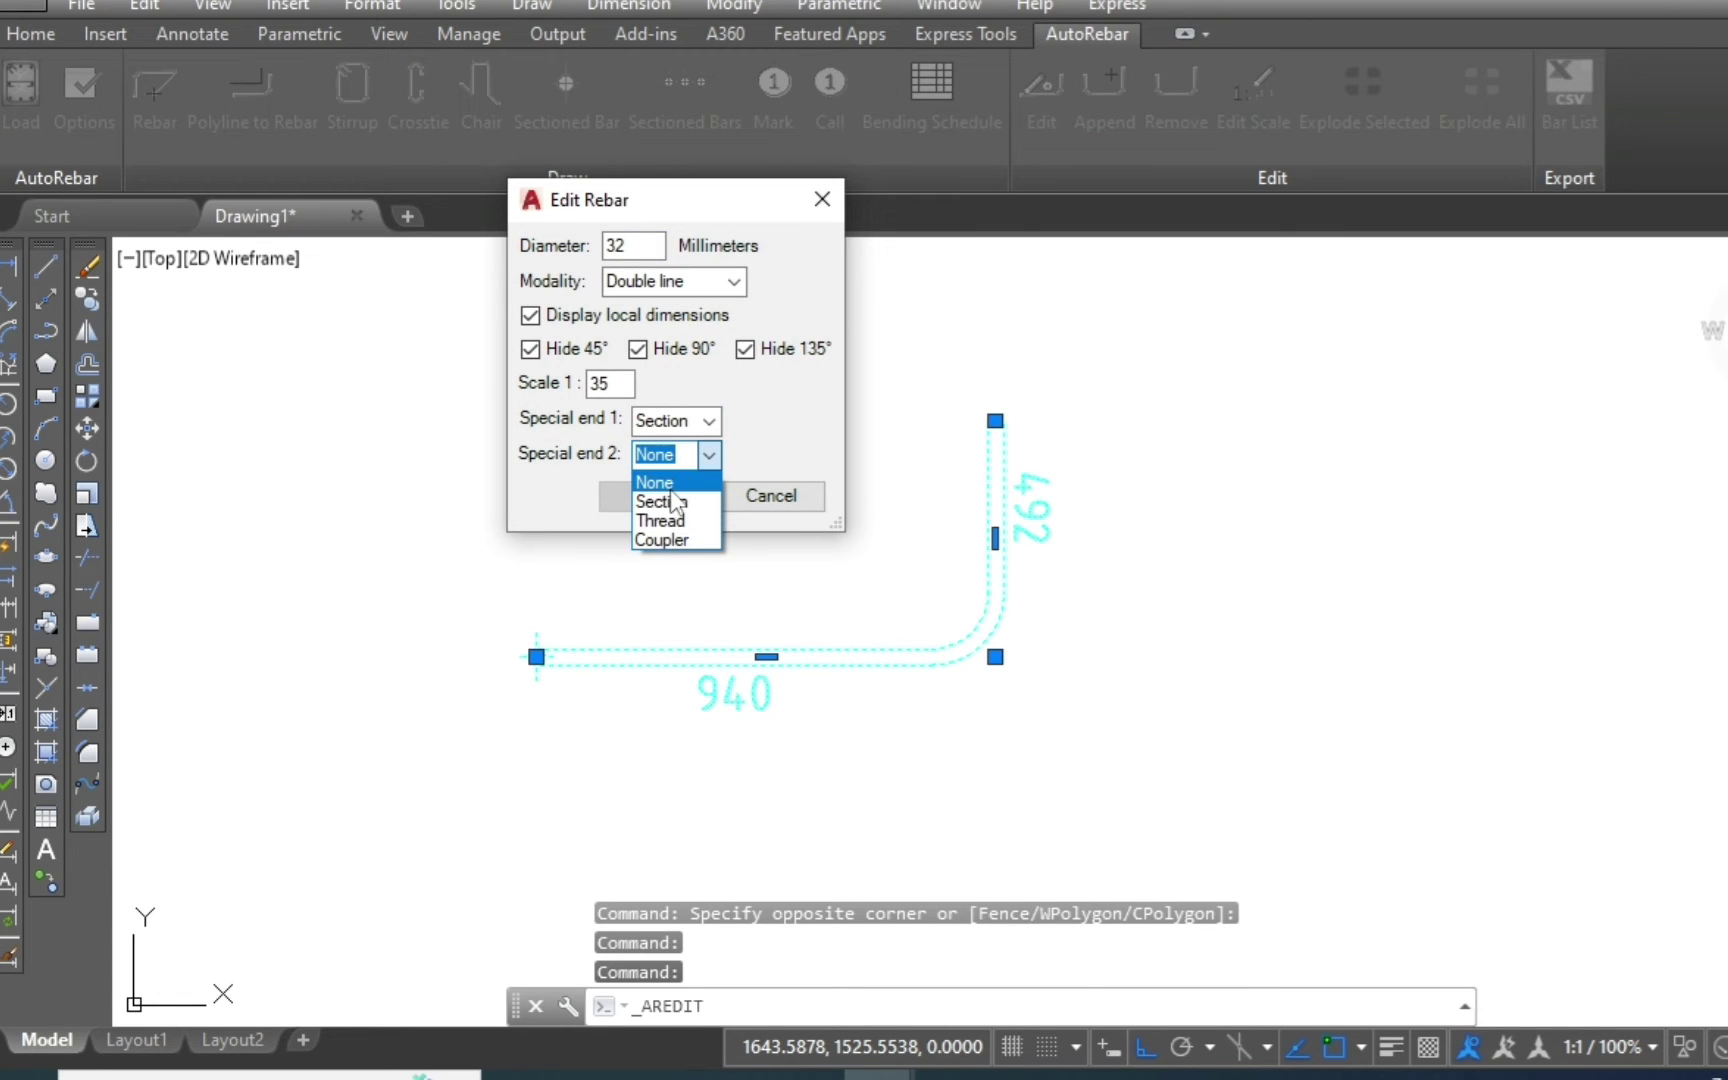
{"action": "left_click", "coordinate": [676, 502]}
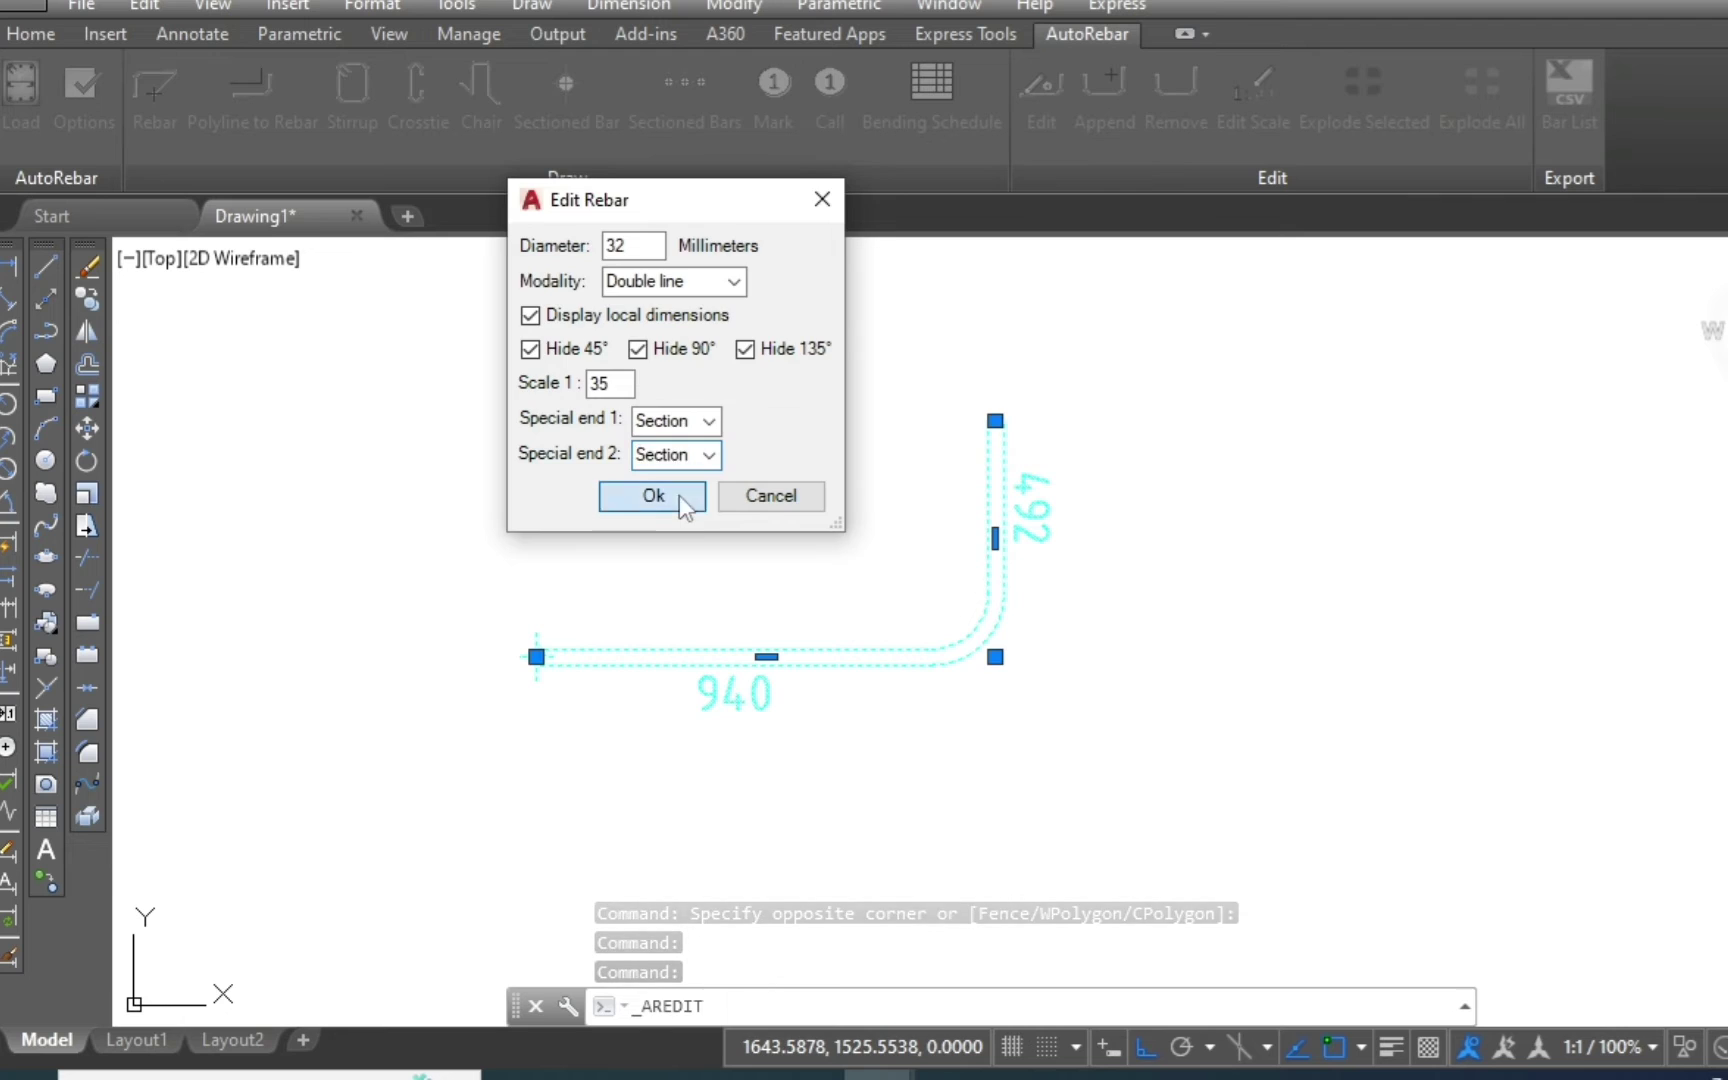
{"action": "left_click", "coordinate": [679, 495]}
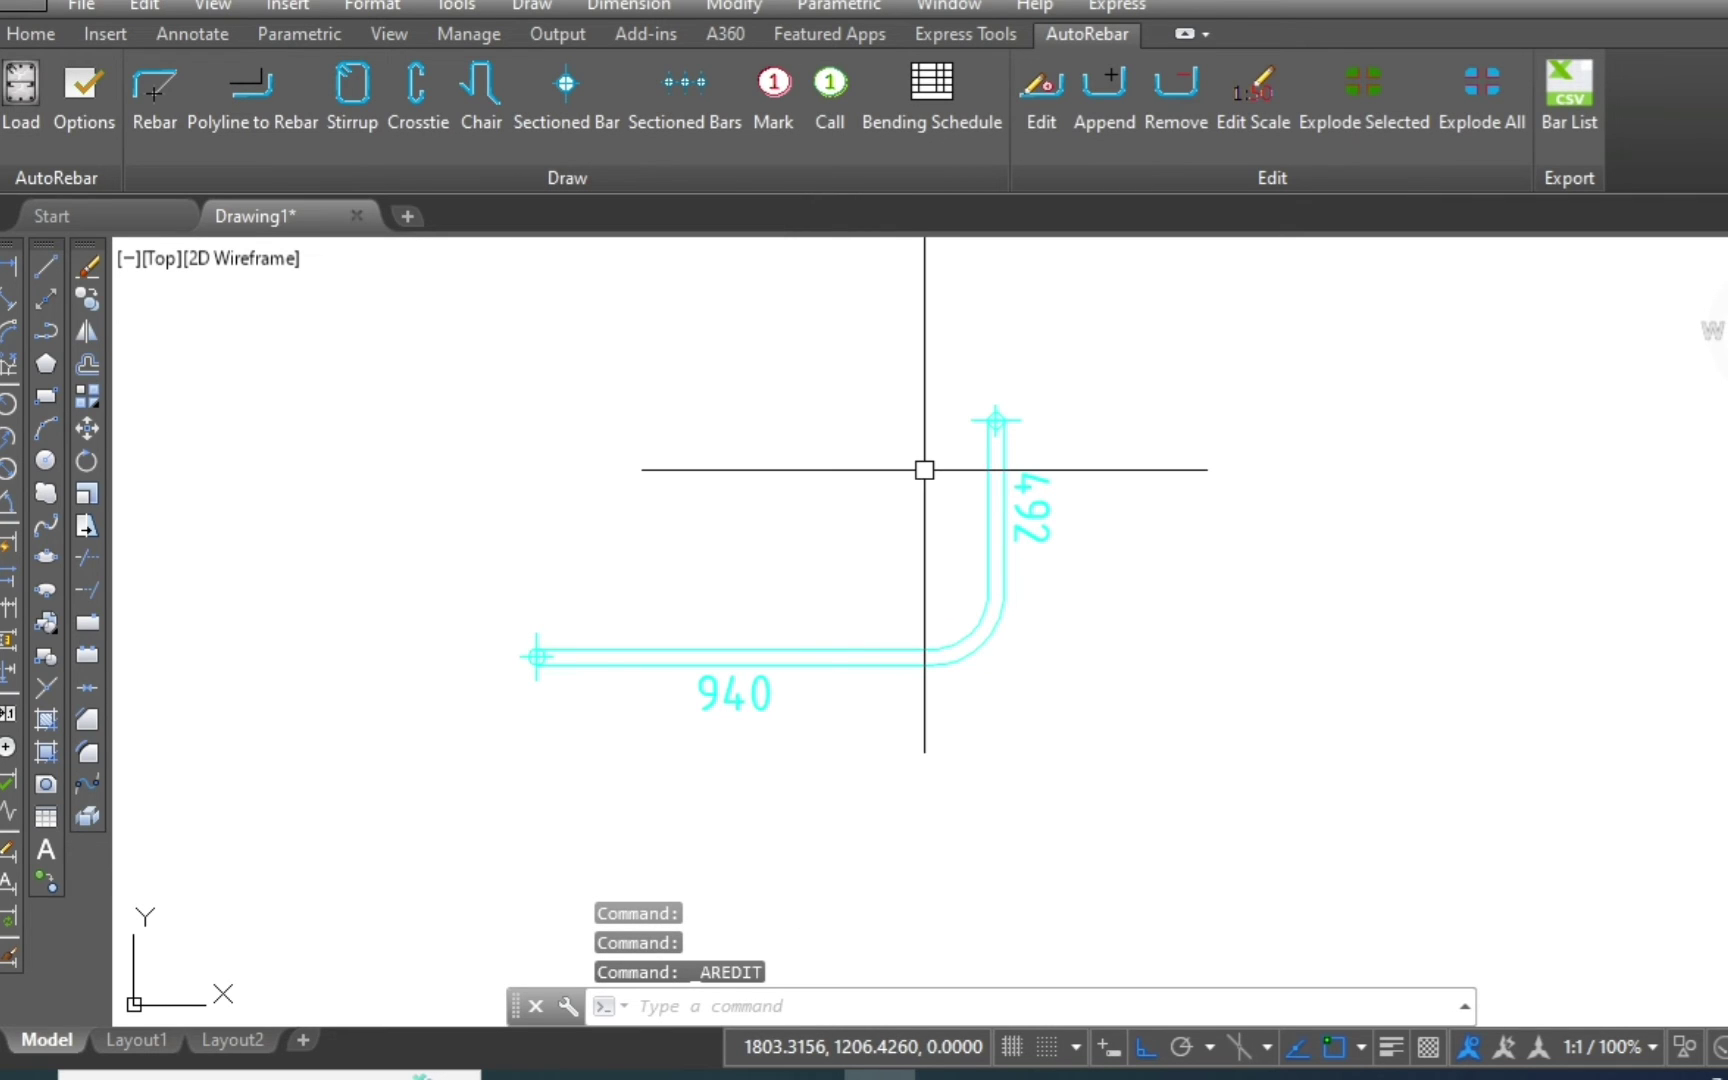
{"action": "scroll", "coordinate": [915, 590], "scroll_direction": "down", "scroll_amount": 2}
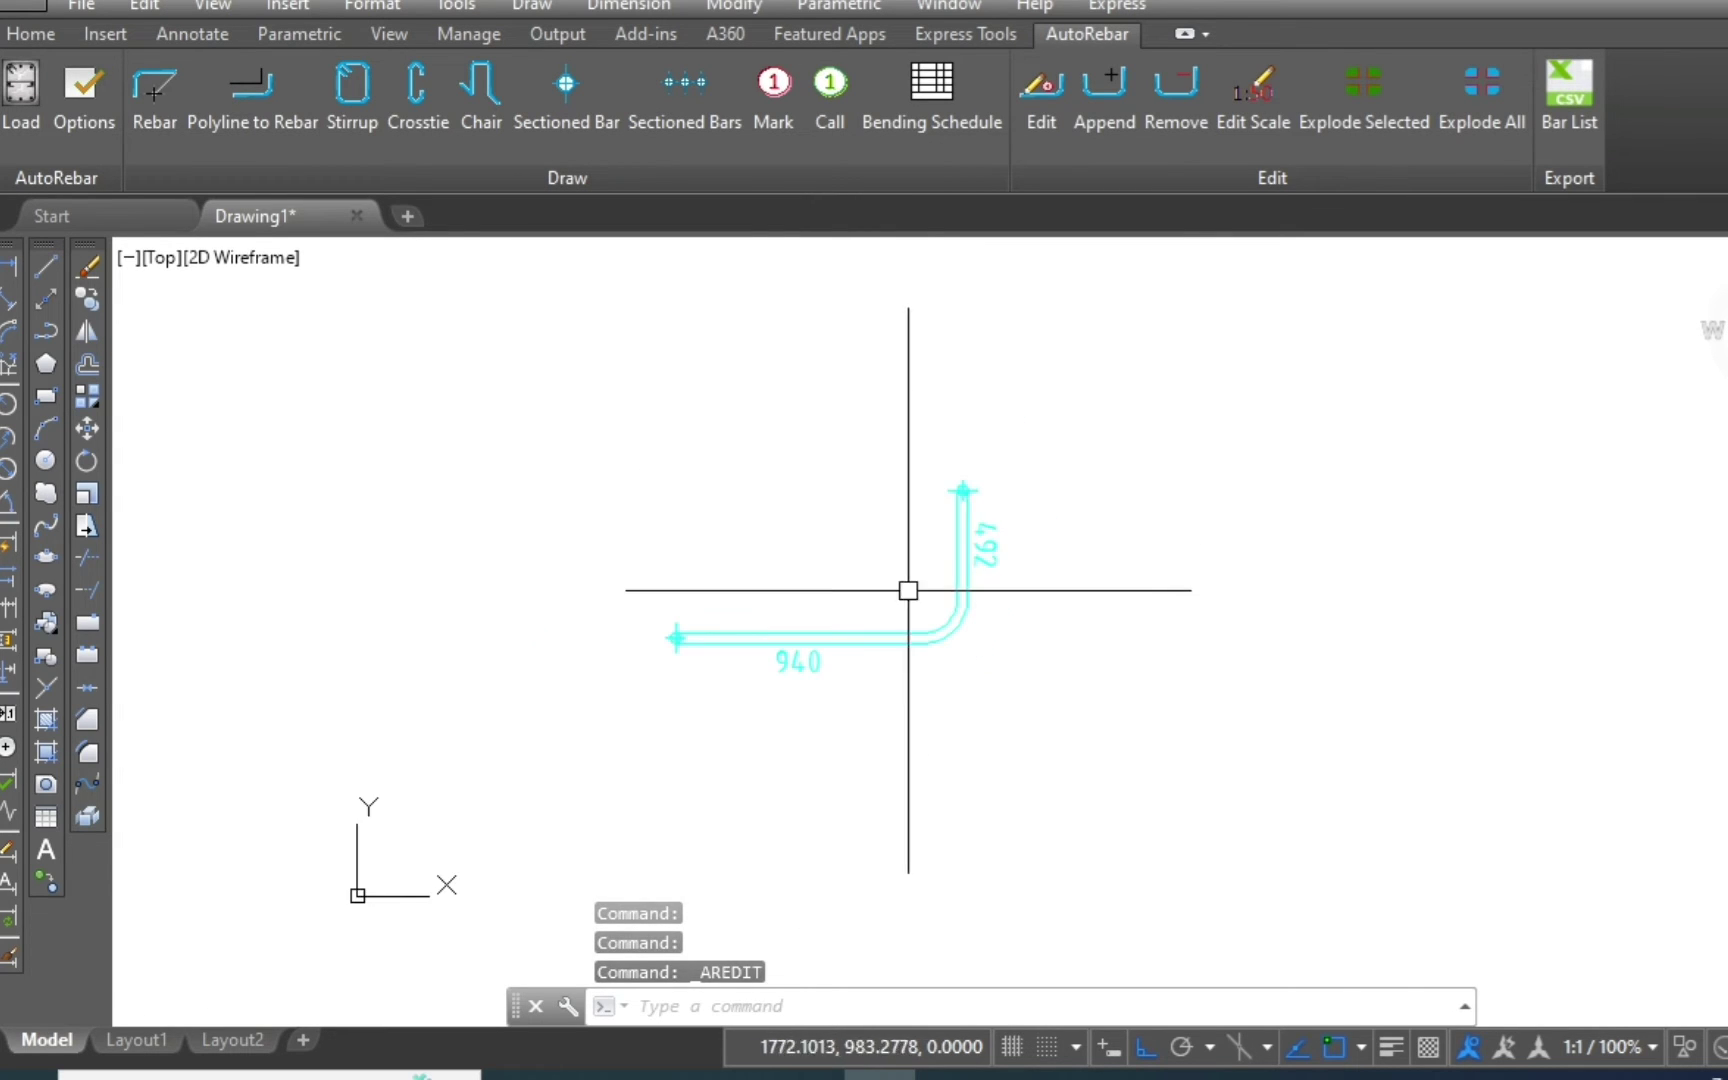
{"action": "scroll", "coordinate": [870, 470], "scroll_direction": "up", "scroll_amount": 2}
Draw a second 20 mm L-shaped rebar with 585 and 312 legs.
{"action": "left_click", "coordinate": [154, 94]}
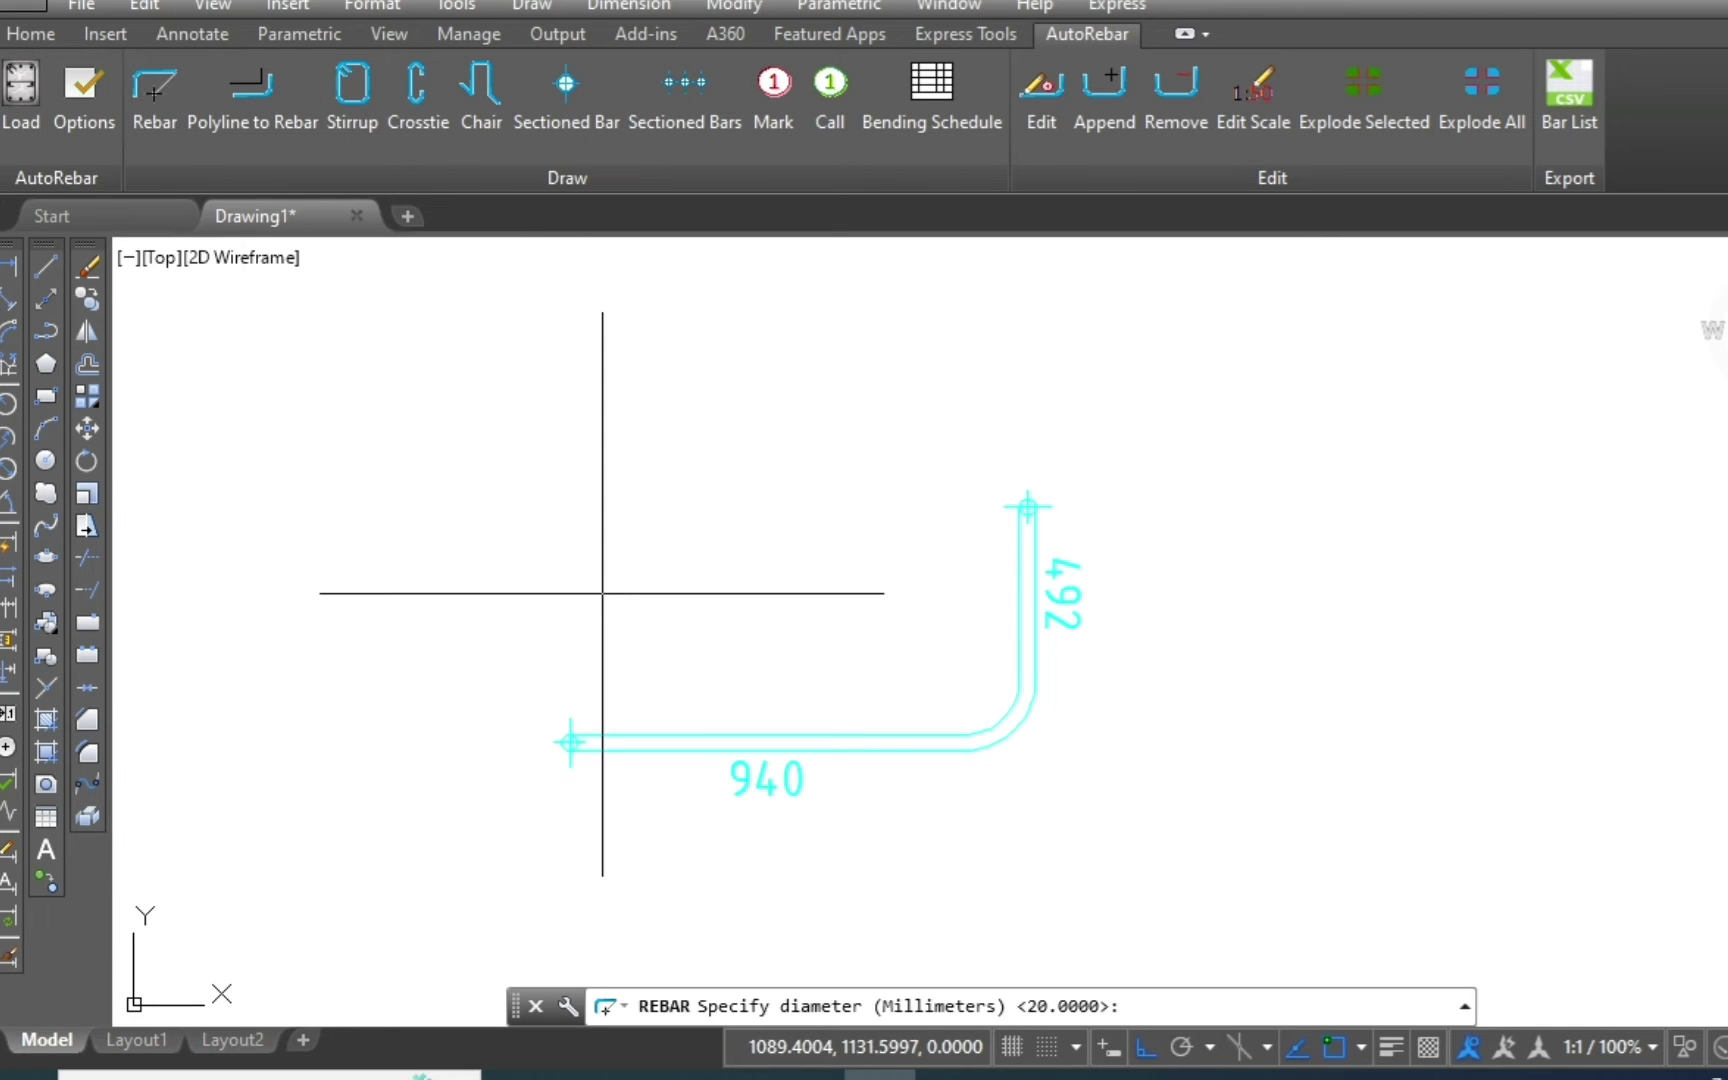
{"action": "key", "text": "Return"}
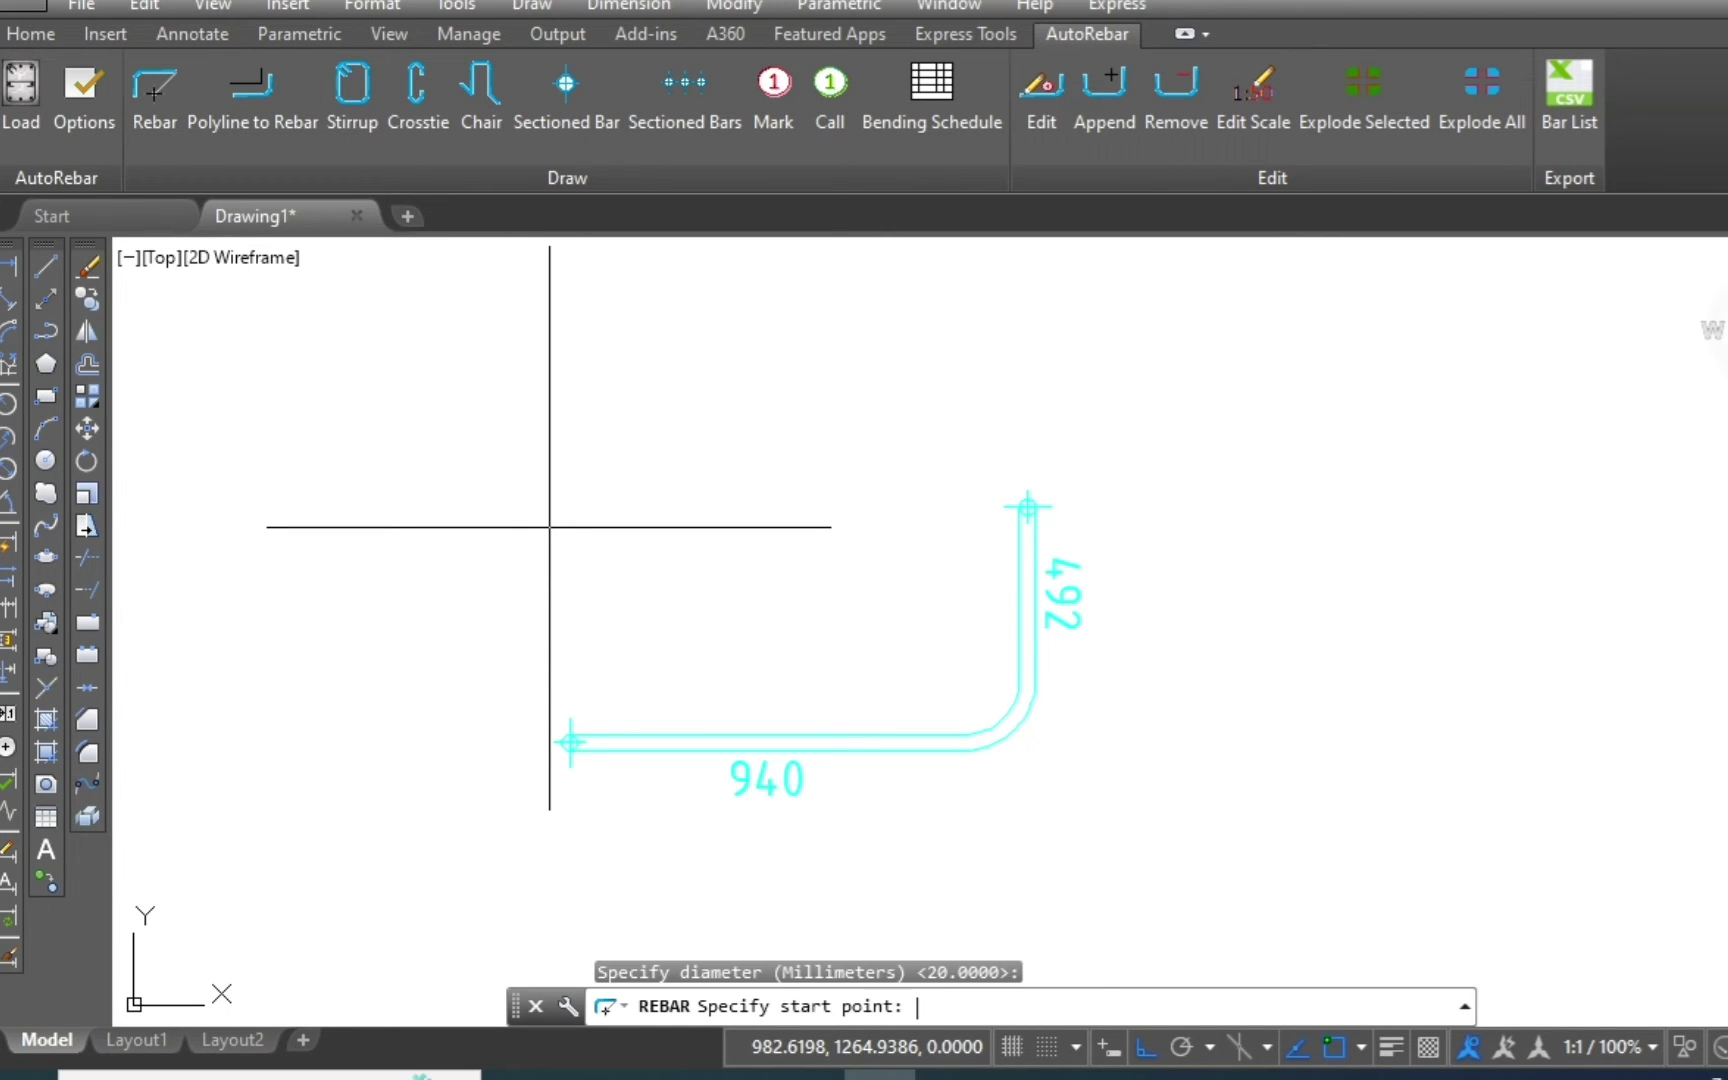
{"action": "left_click", "coordinate": [546, 522]}
{"action": "left_click", "coordinate": [830, 522]}
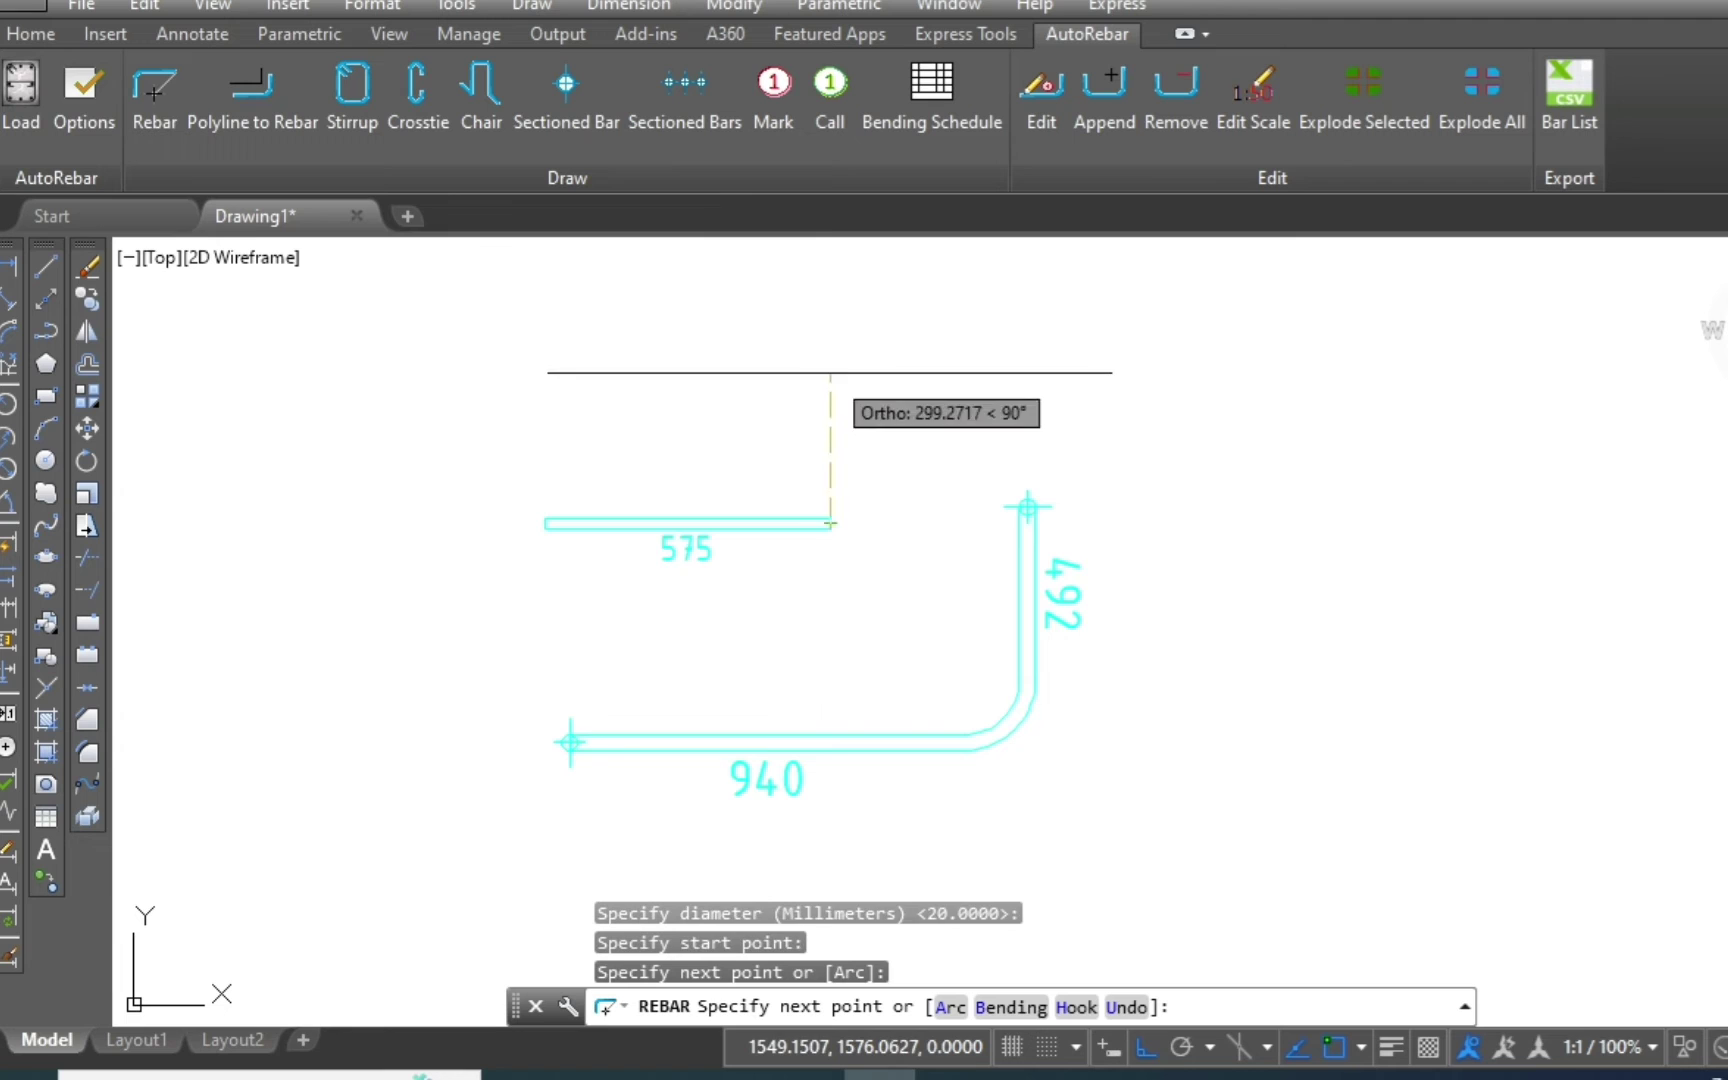
{"action": "scroll", "coordinate": [733, 374], "scroll_direction": "up", "scroll_amount": 2}
{"action": "scroll", "coordinate": [1007, 420], "scroll_direction": "down", "scroll_amount": 2}
{"action": "key", "text": "Escape"}
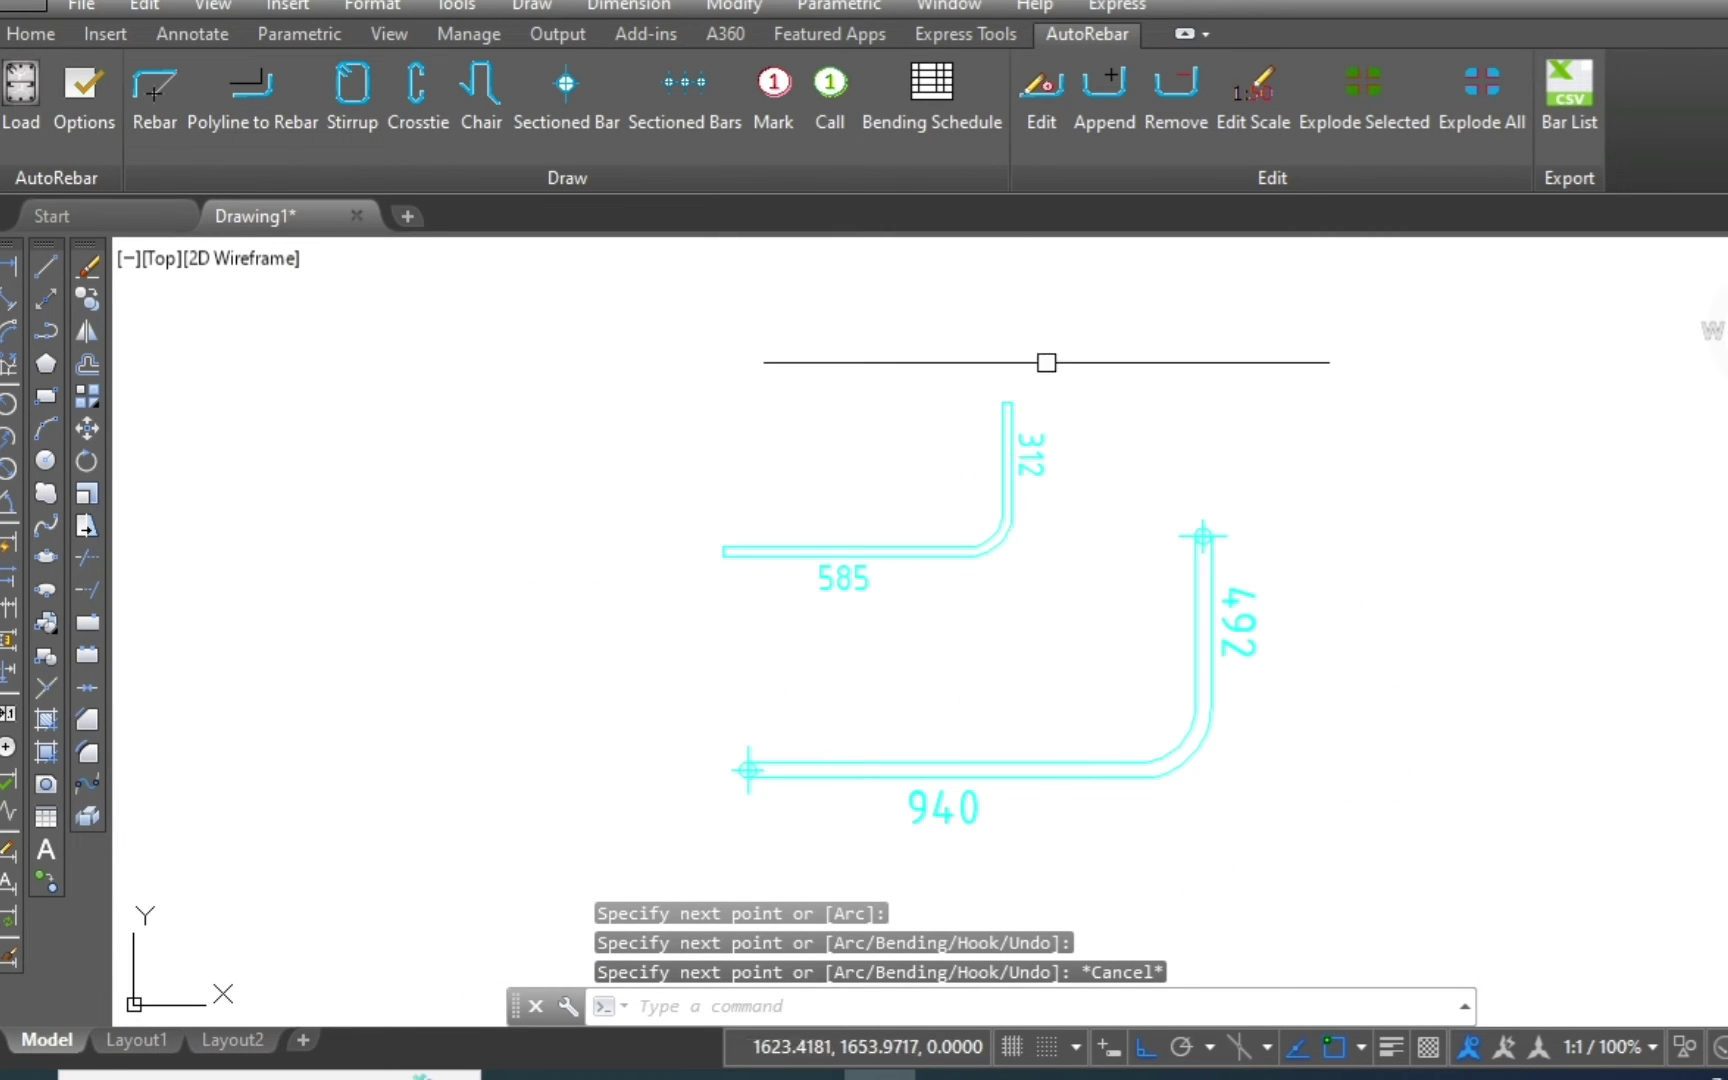
Set both Special ends of the 585/312 bar to Thread.
{"action": "left_click", "coordinate": [1041, 359]}
{"action": "left_click", "coordinate": [937, 440]}
{"action": "left_click", "coordinate": [1029, 120]}
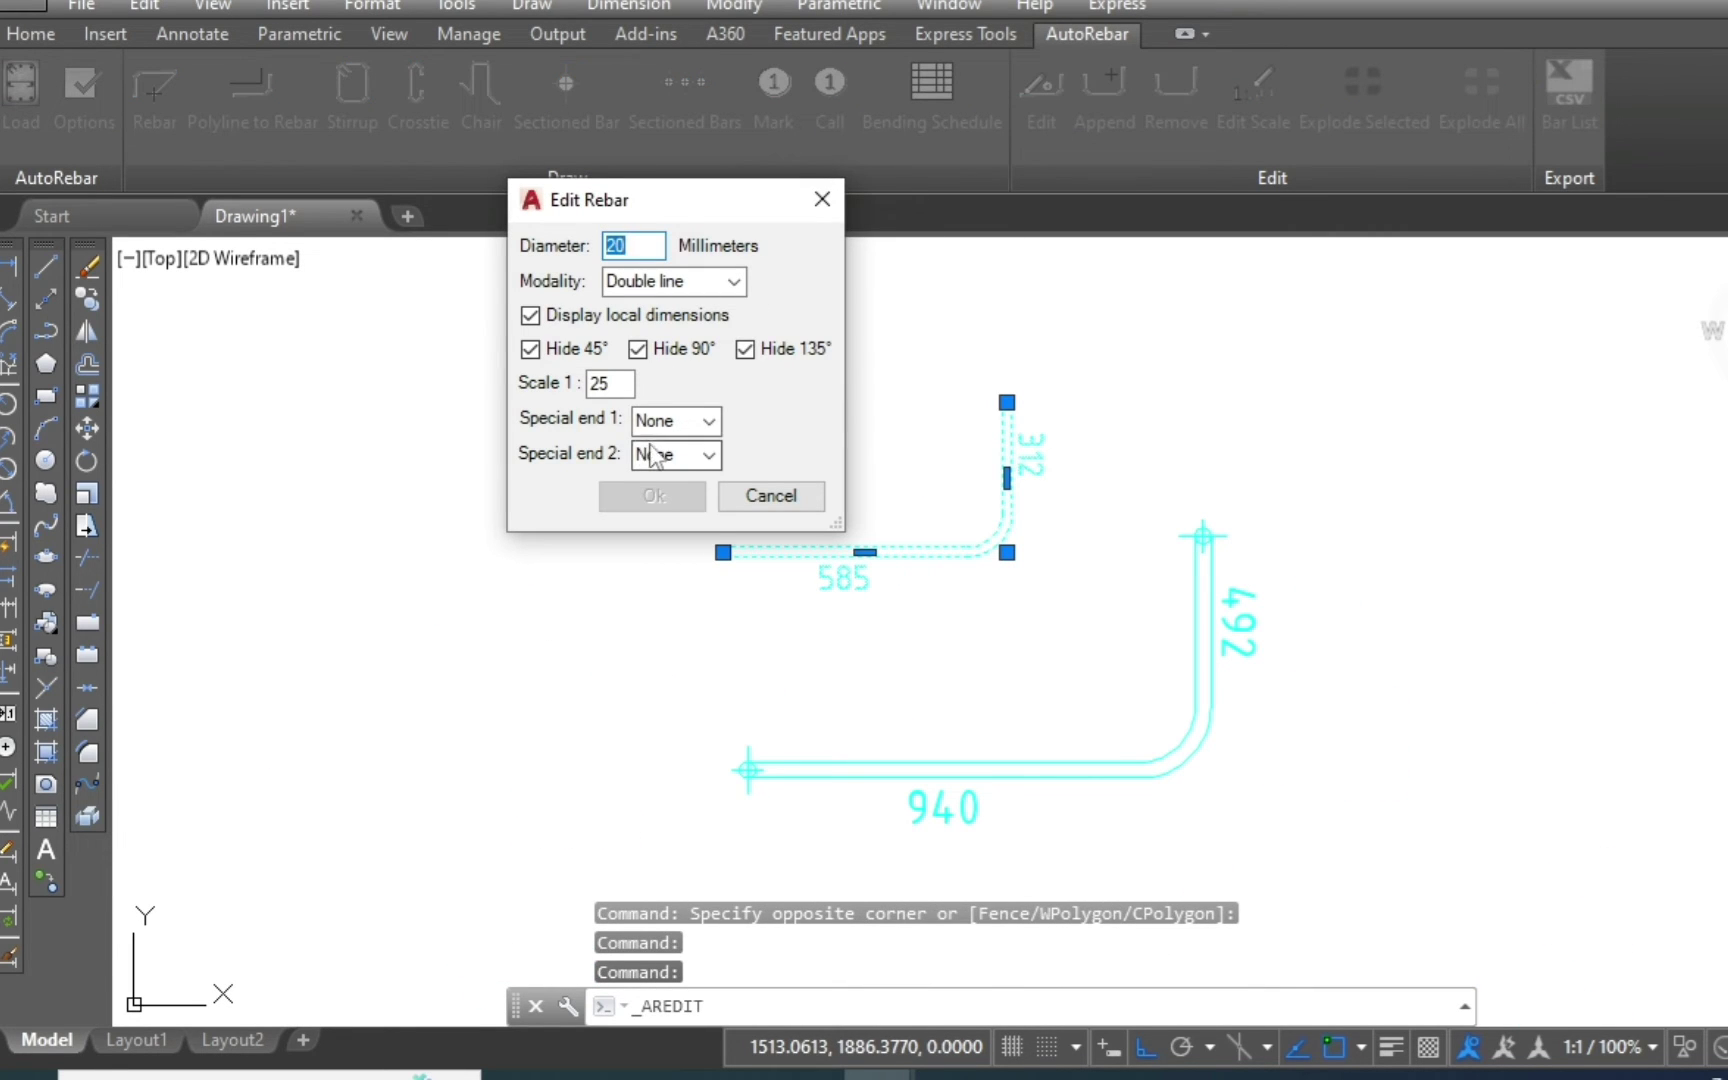
{"action": "left_click", "coordinate": [708, 421]}
{"action": "left_click", "coordinate": [676, 488]}
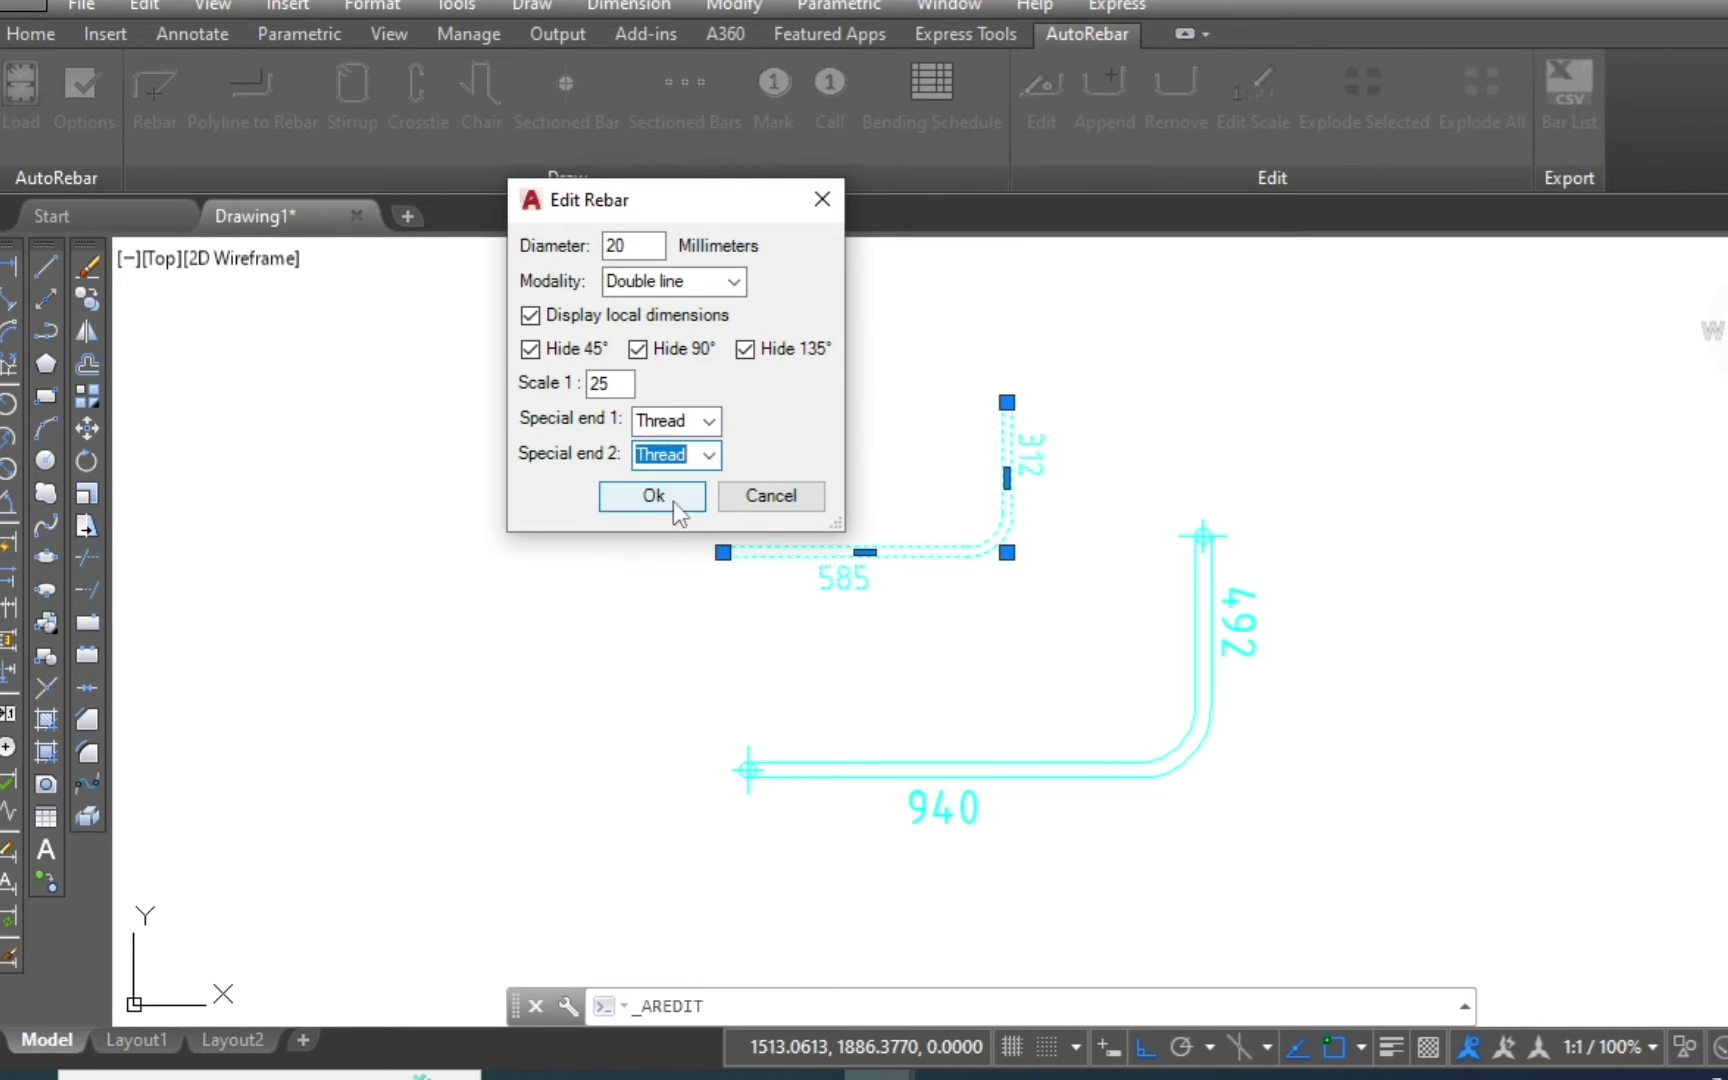
{"action": "left_click", "coordinate": [674, 498]}
{"action": "scroll", "coordinate": [780, 530], "scroll_direction": "up", "scroll_amount": 5}
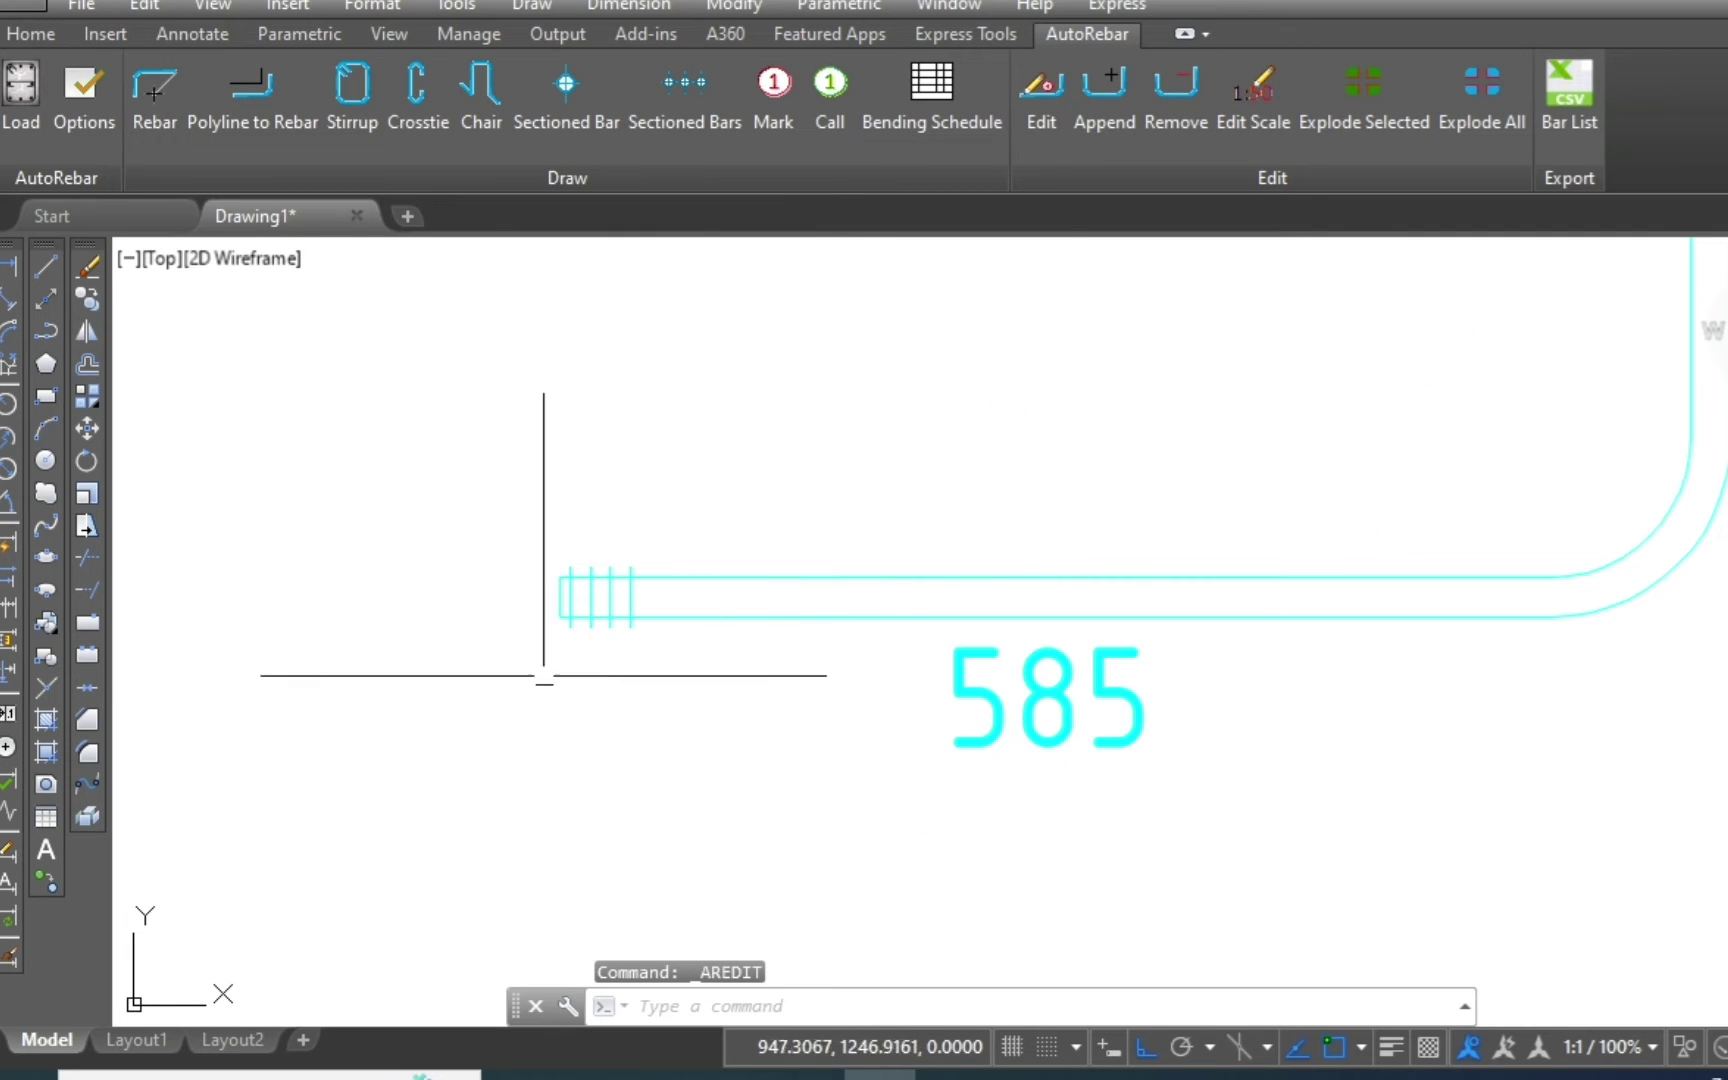
{"action": "scroll", "coordinate": [655, 610], "scroll_direction": "down", "scroll_amount": 2}
{"action": "scroll", "coordinate": [642, 645], "scroll_direction": "down", "scroll_amount": 2}
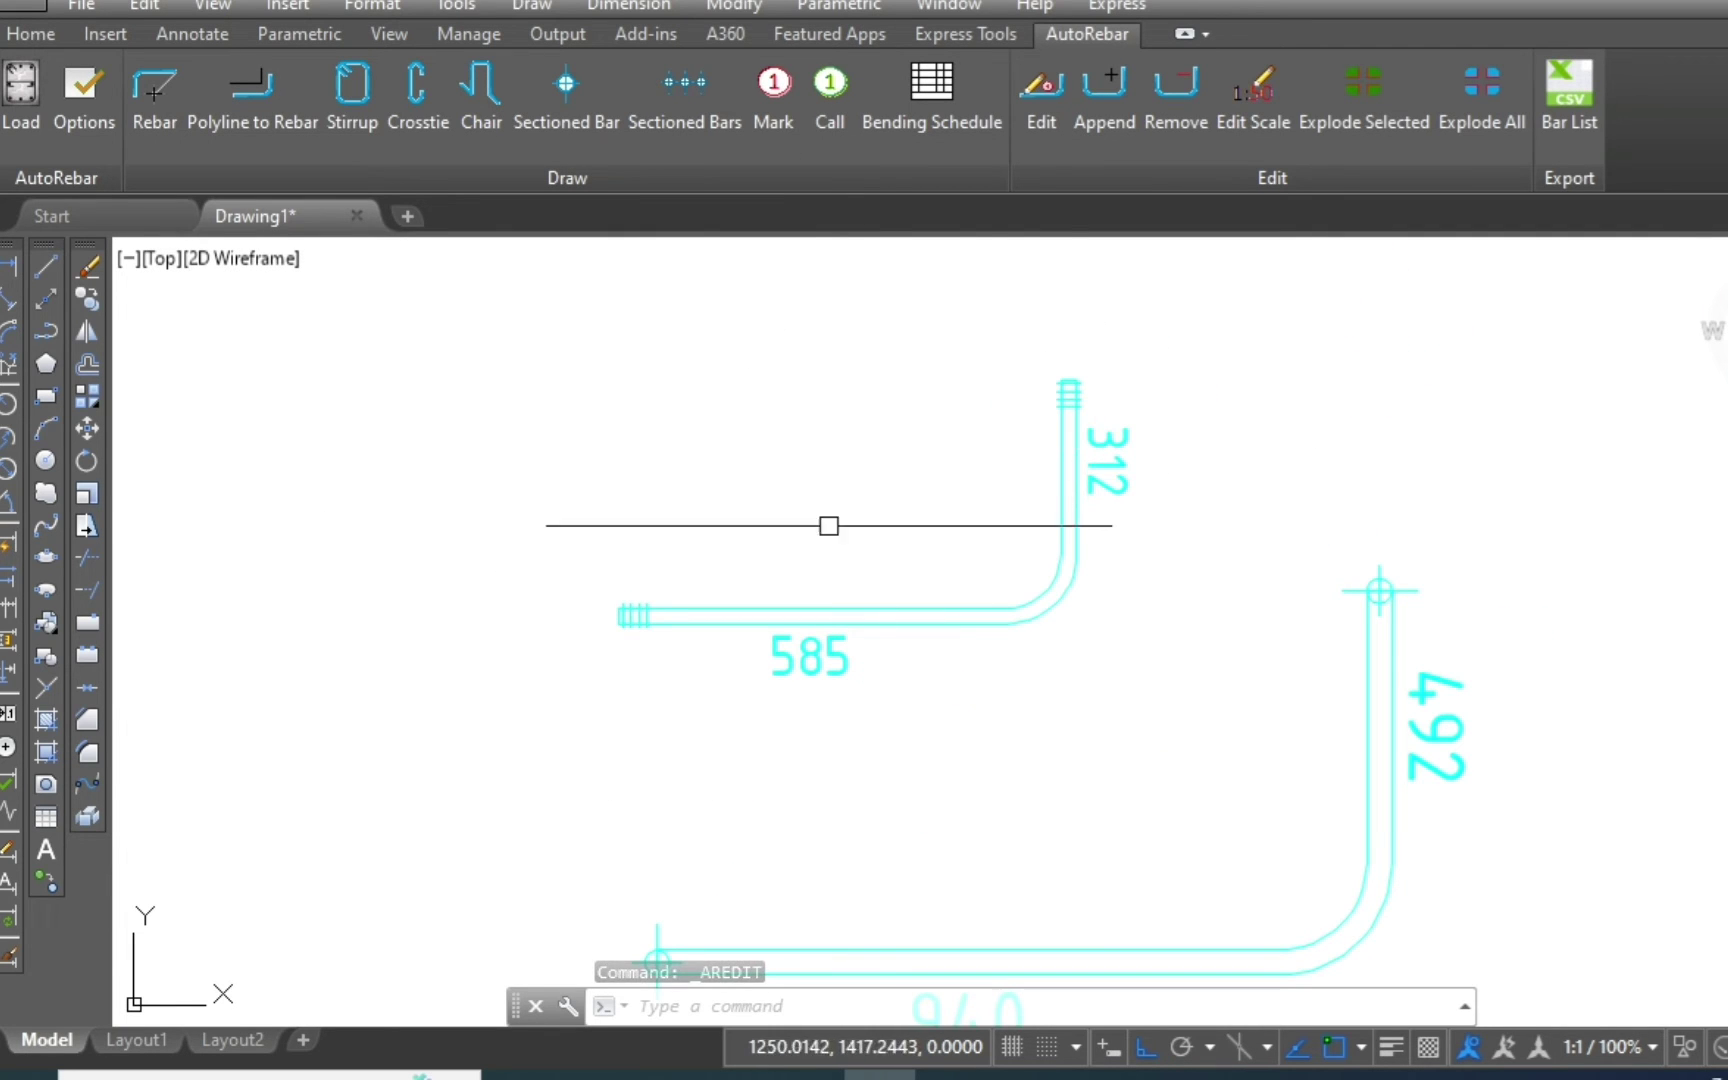
{"action": "scroll", "coordinate": [900, 790], "scroll_direction": "down", "scroll_amount": 4}
Draw a 20 mm rebar with Ortho off: 567 straight leg, 337 leg bent 66°.
{"action": "scroll", "coordinate": [972, 644], "scroll_direction": "up", "scroll_amount": 2}
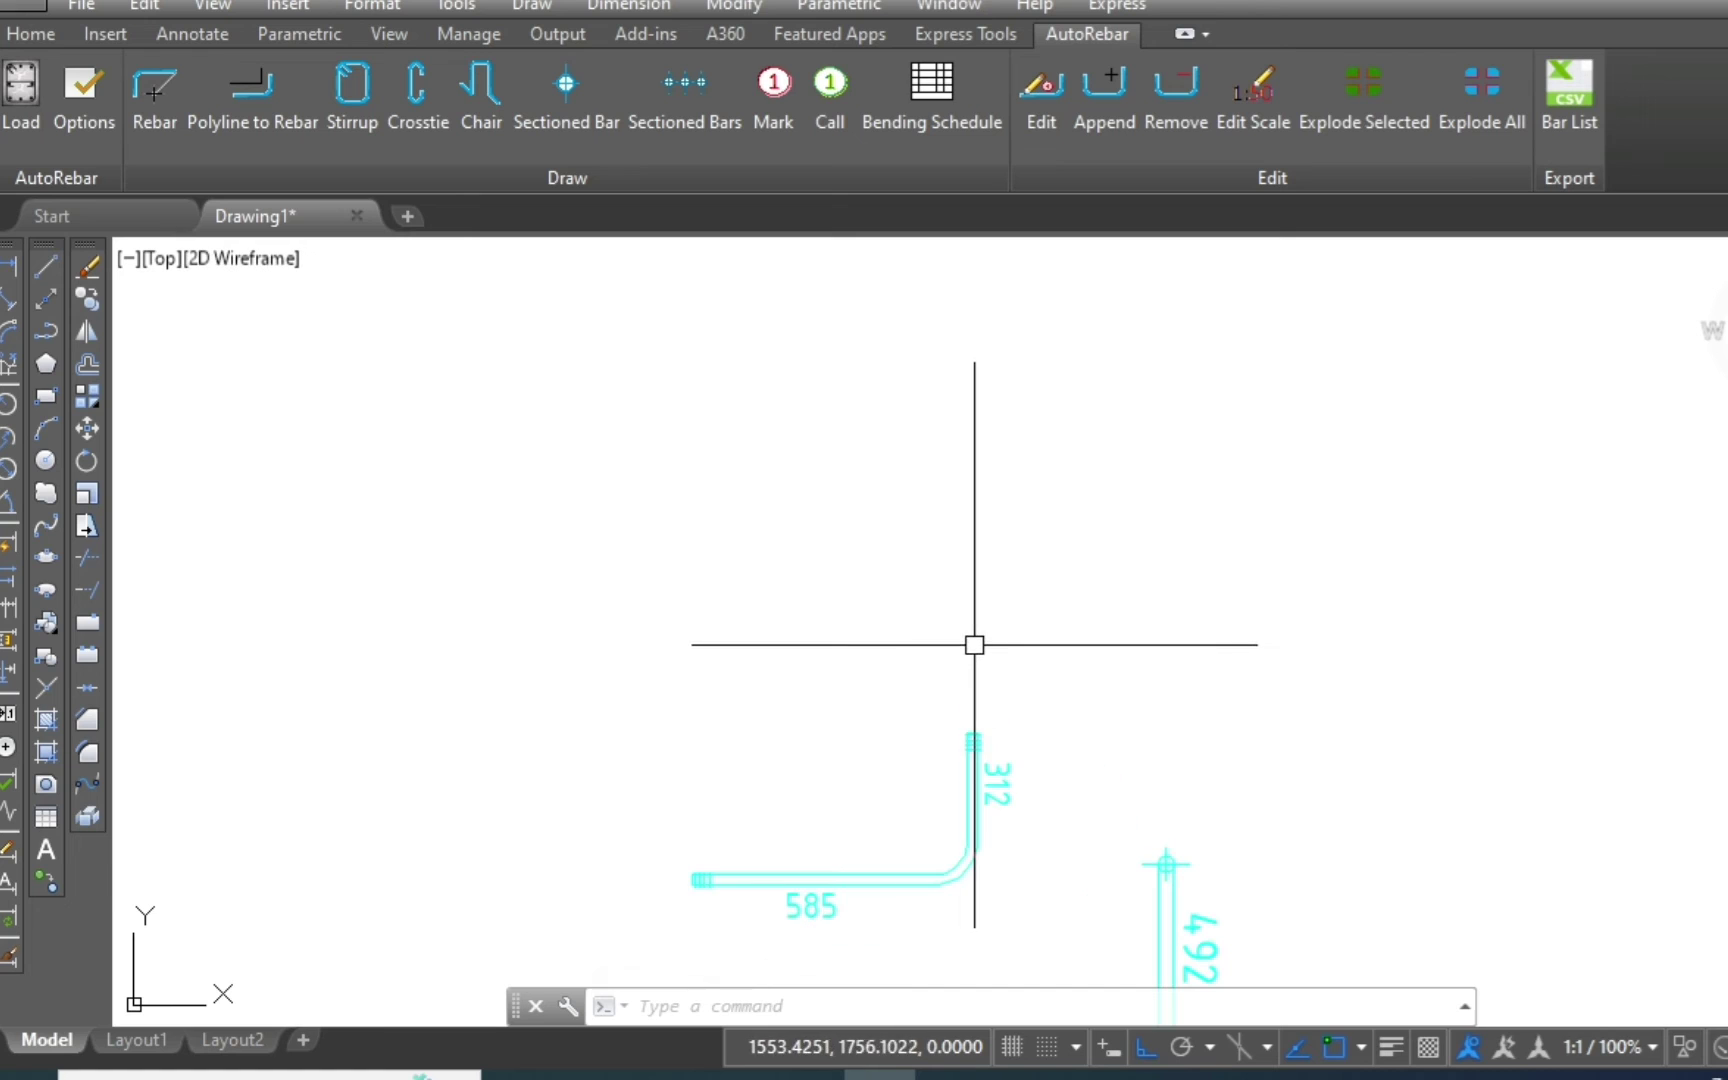
{"action": "left_click", "coordinate": [150, 107]}
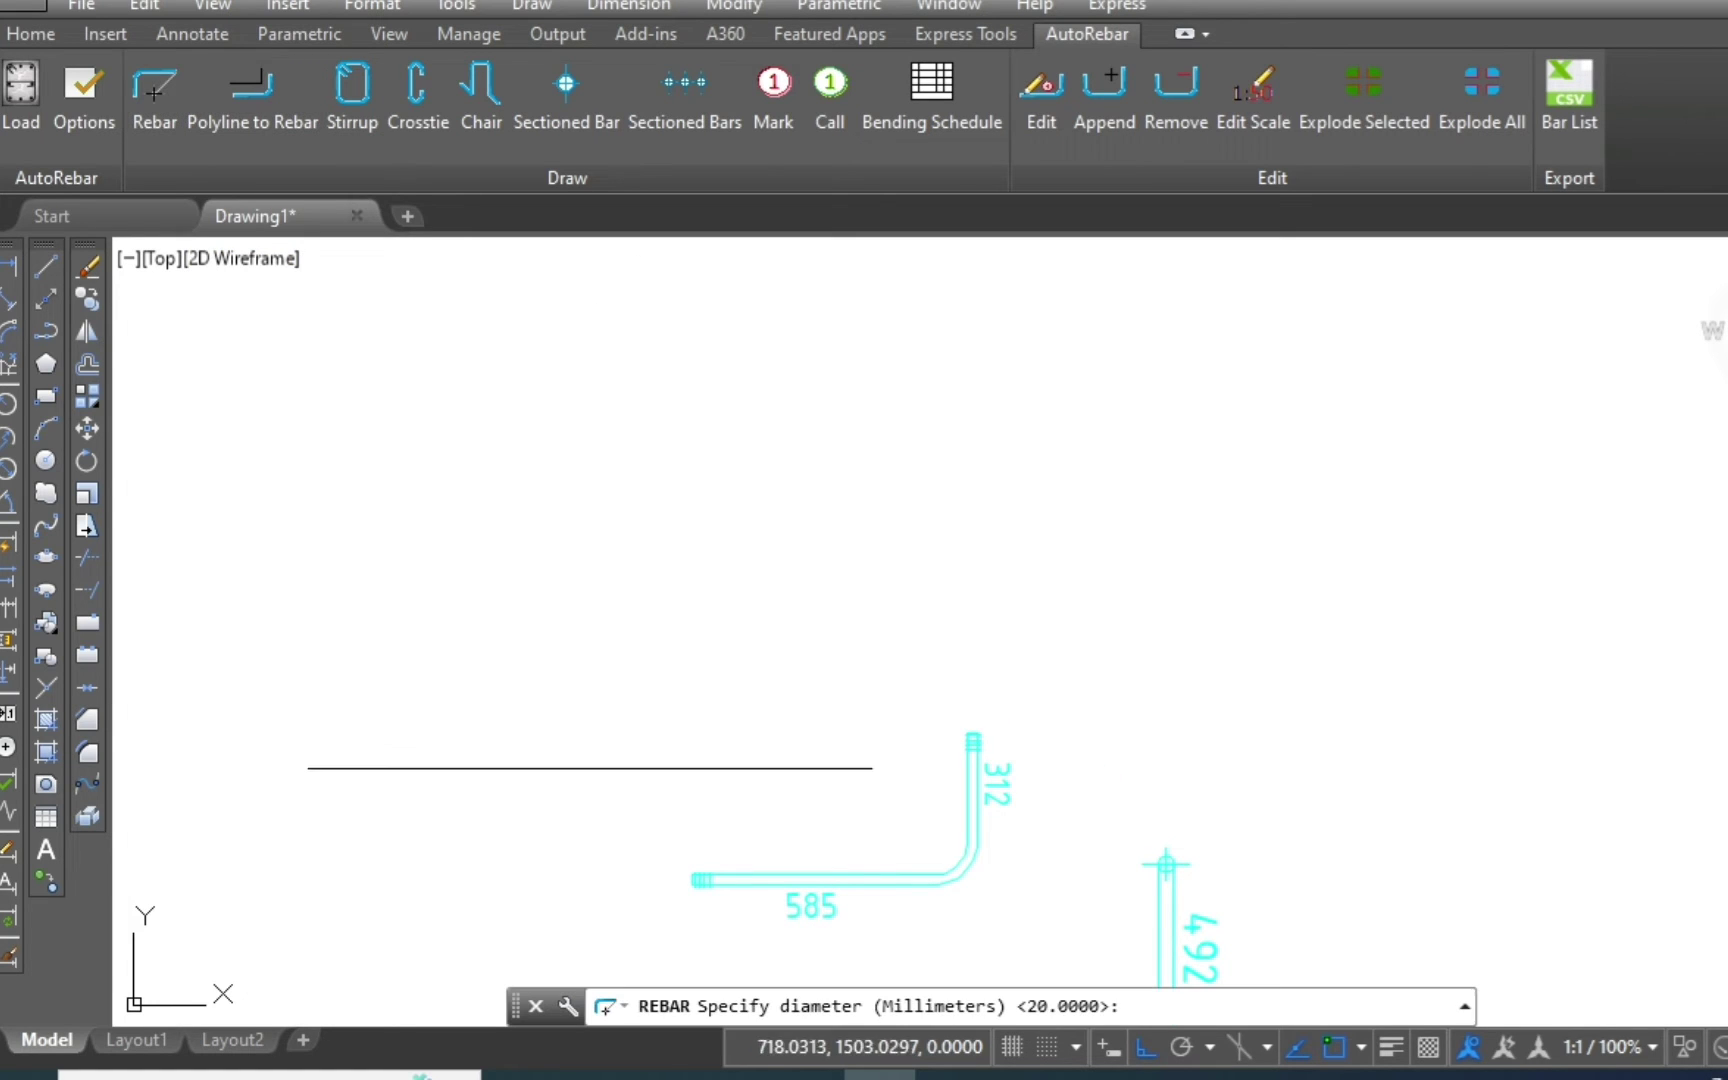
{"action": "key", "text": "Return"}
{"action": "left_click", "coordinate": [615, 716]}
{"action": "left_click", "coordinate": [890, 716]}
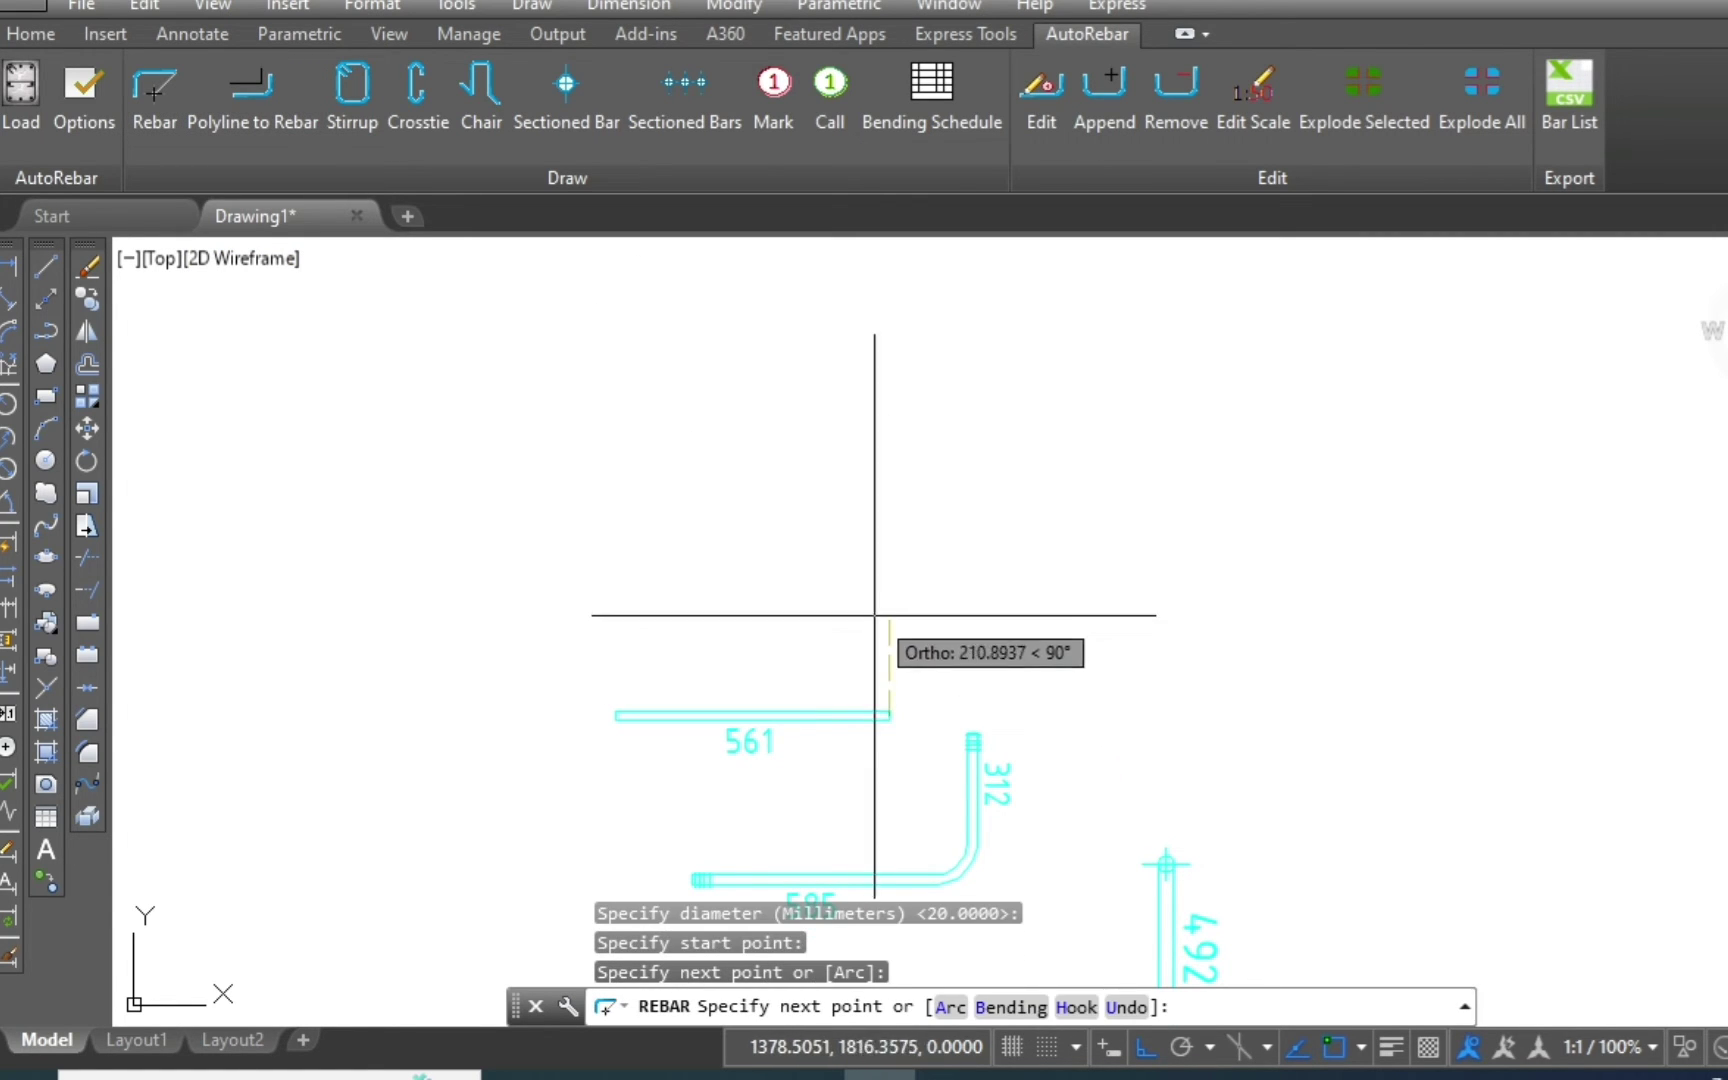
{"action": "left_click", "coordinate": [1140, 1047]}
{"action": "left_click", "coordinate": [955, 566]}
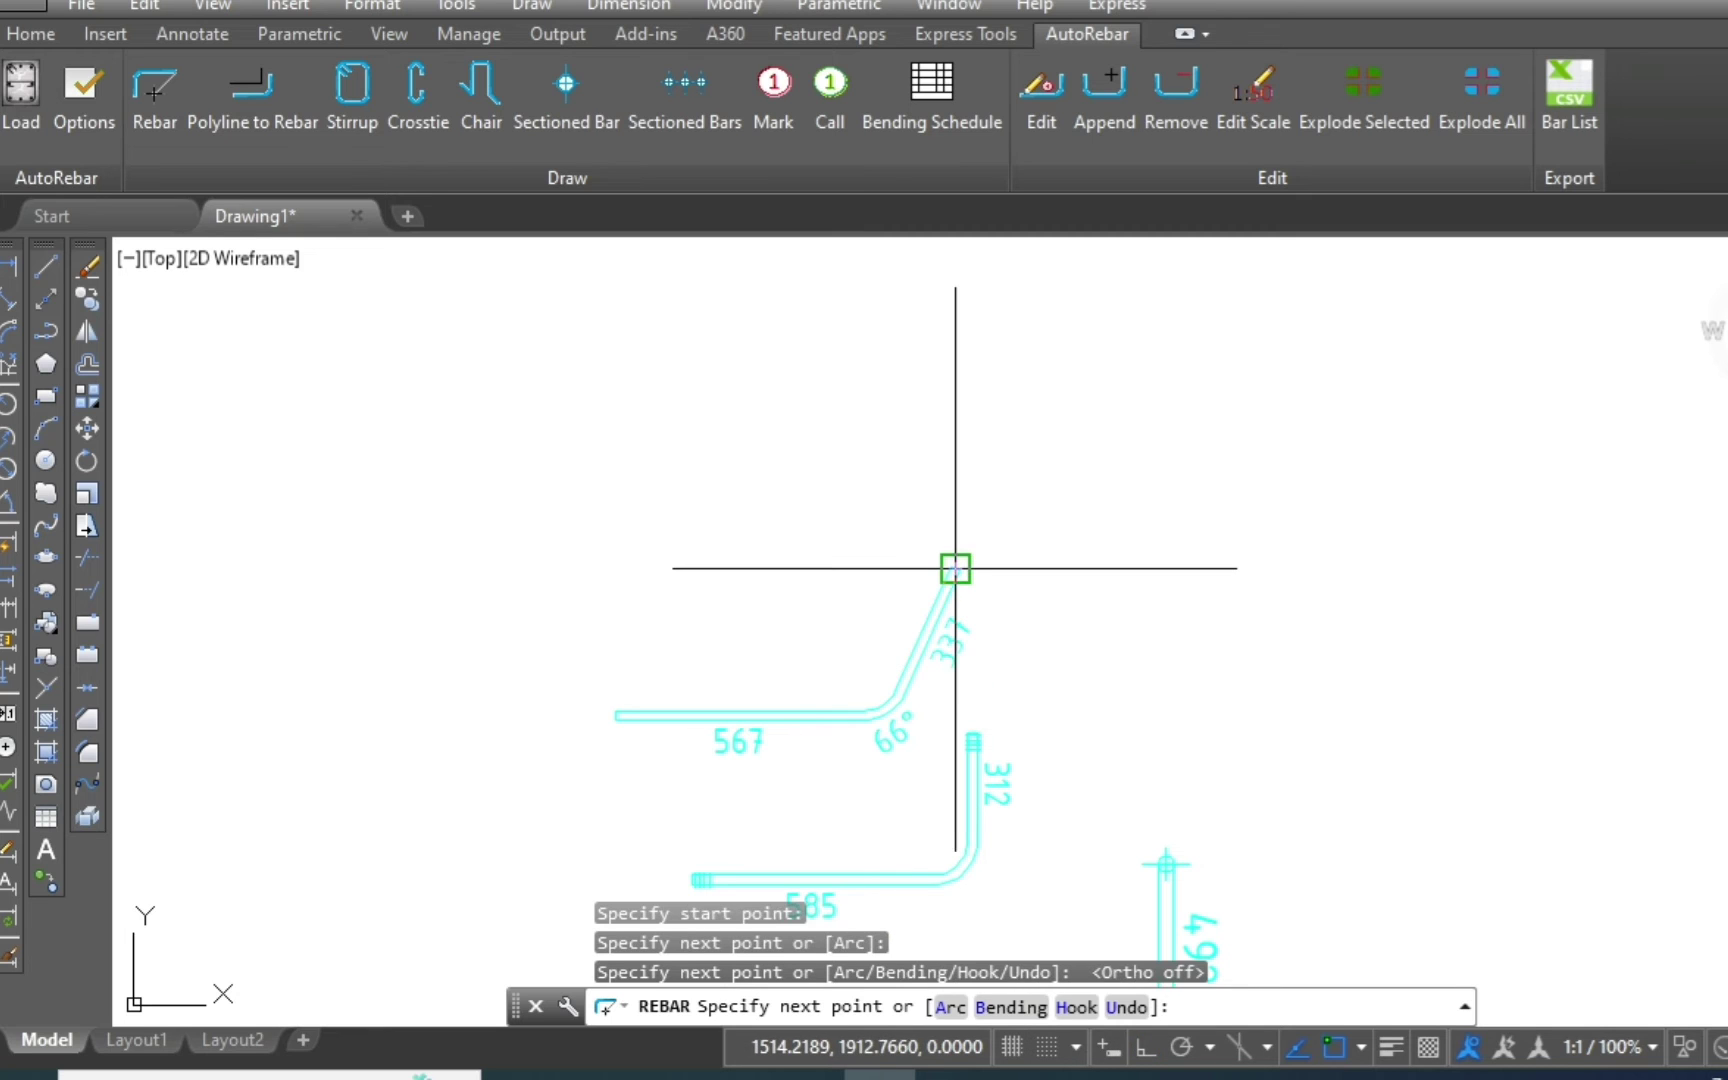
{"action": "key", "text": "Escape"}
Set both Special ends of the 567/337 bar to Coupler.
{"action": "scroll", "coordinate": [955, 566], "scroll_direction": "up", "scroll_amount": 2}
{"action": "left_click", "coordinate": [972, 490]}
{"action": "left_click", "coordinate": [895, 609]}
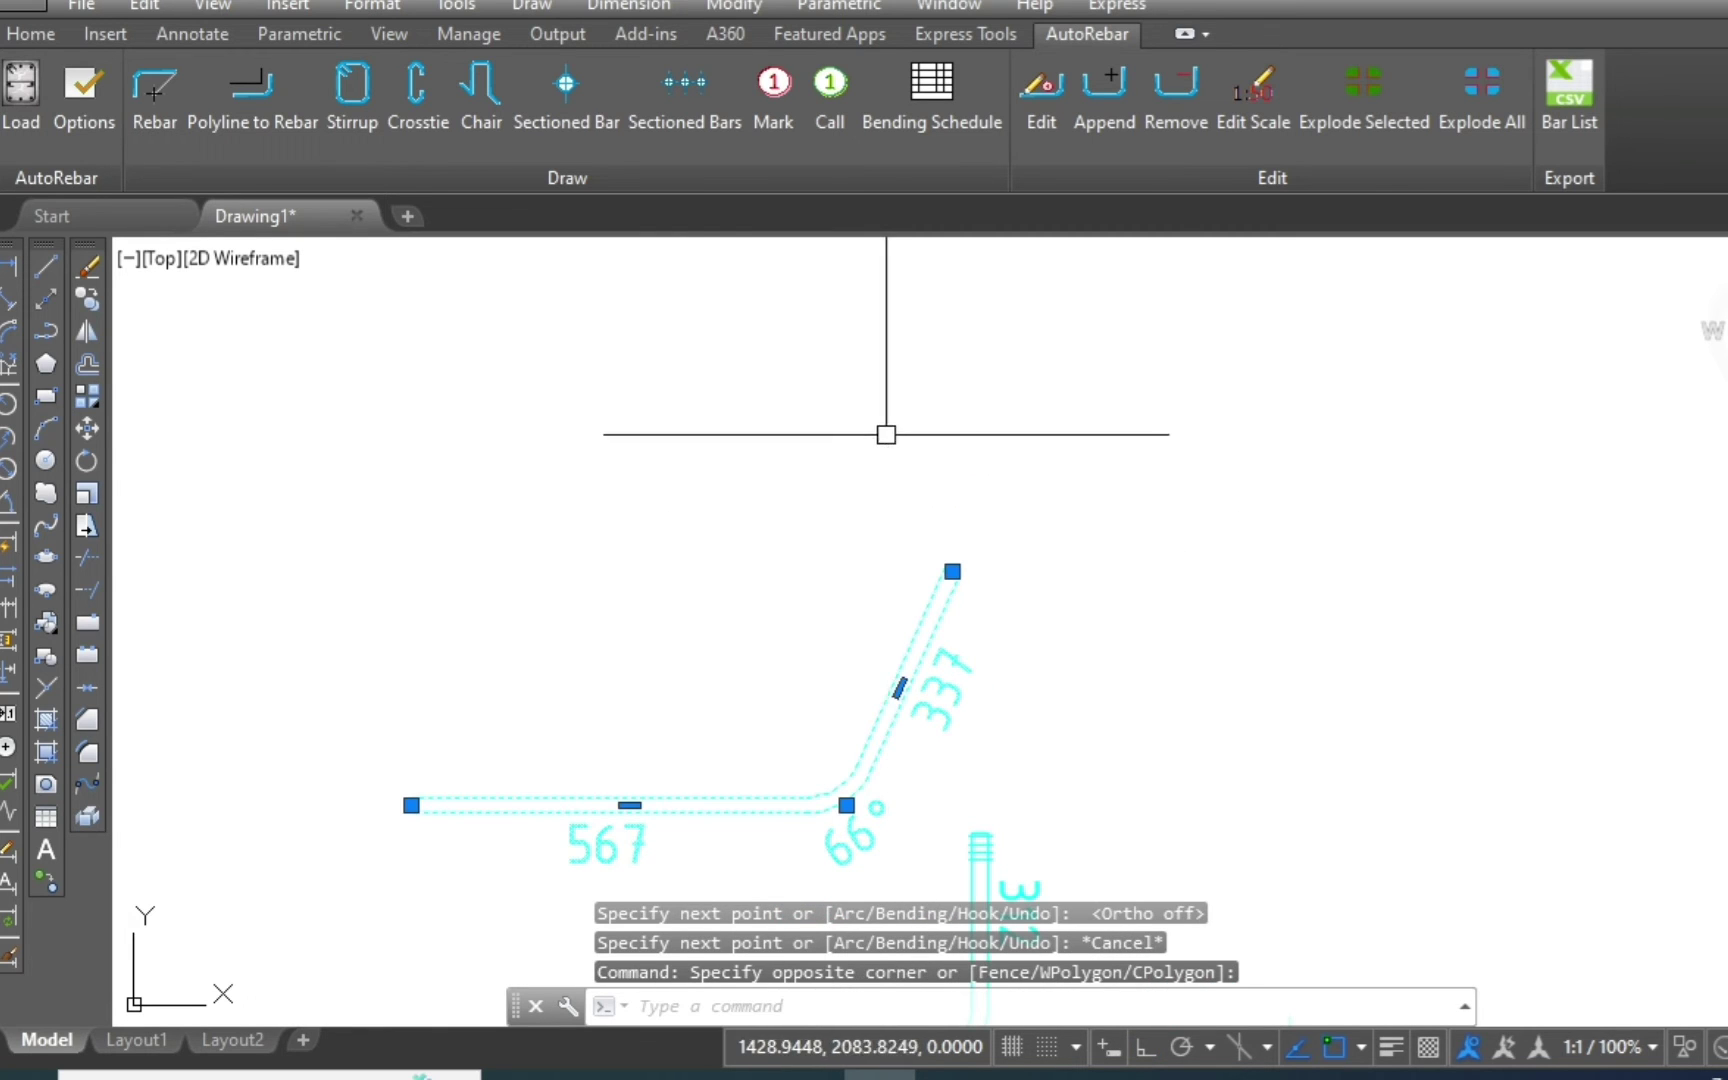
{"action": "scroll", "coordinate": [884, 400], "scroll_direction": "down", "scroll_amount": 2}
{"action": "left_click", "coordinate": [1065, 104]}
{"action": "left_click", "coordinate": [689, 432]}
{"action": "left_click", "coordinate": [665, 506]}
{"action": "left_click", "coordinate": [709, 455]}
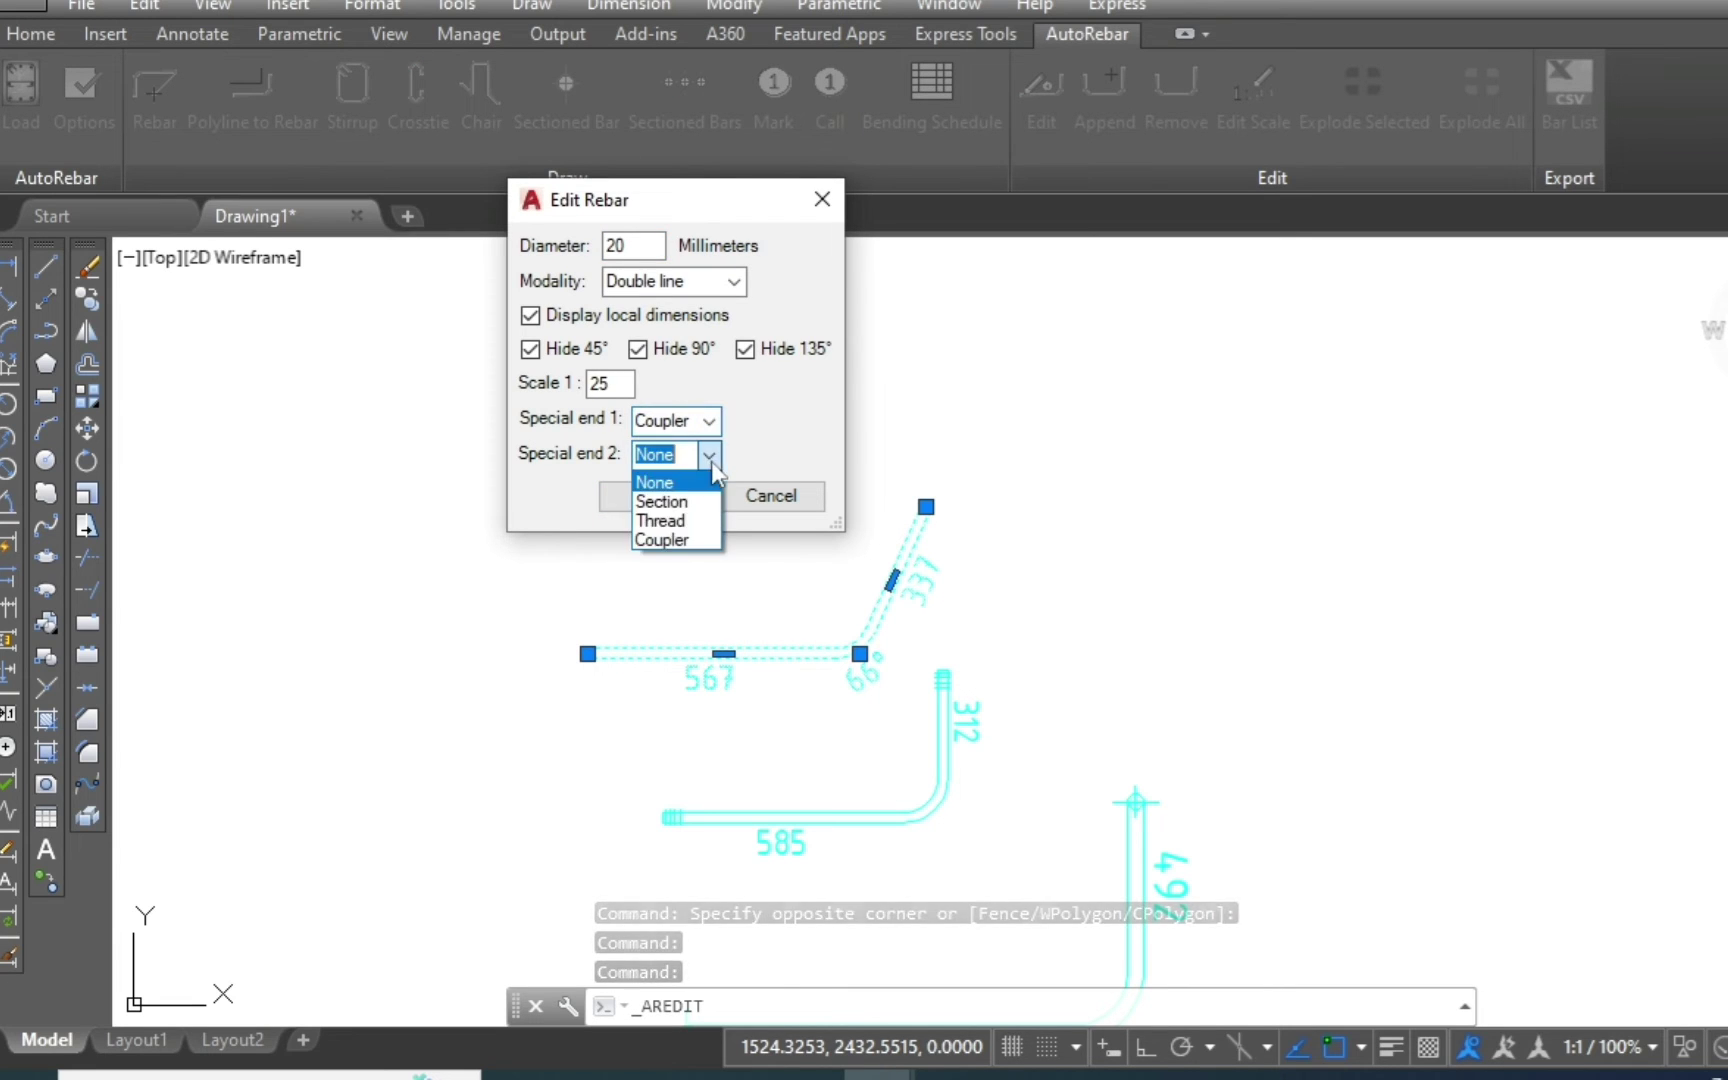
{"action": "left_click", "coordinate": [662, 540]}
{"action": "left_click", "coordinate": [655, 496]}
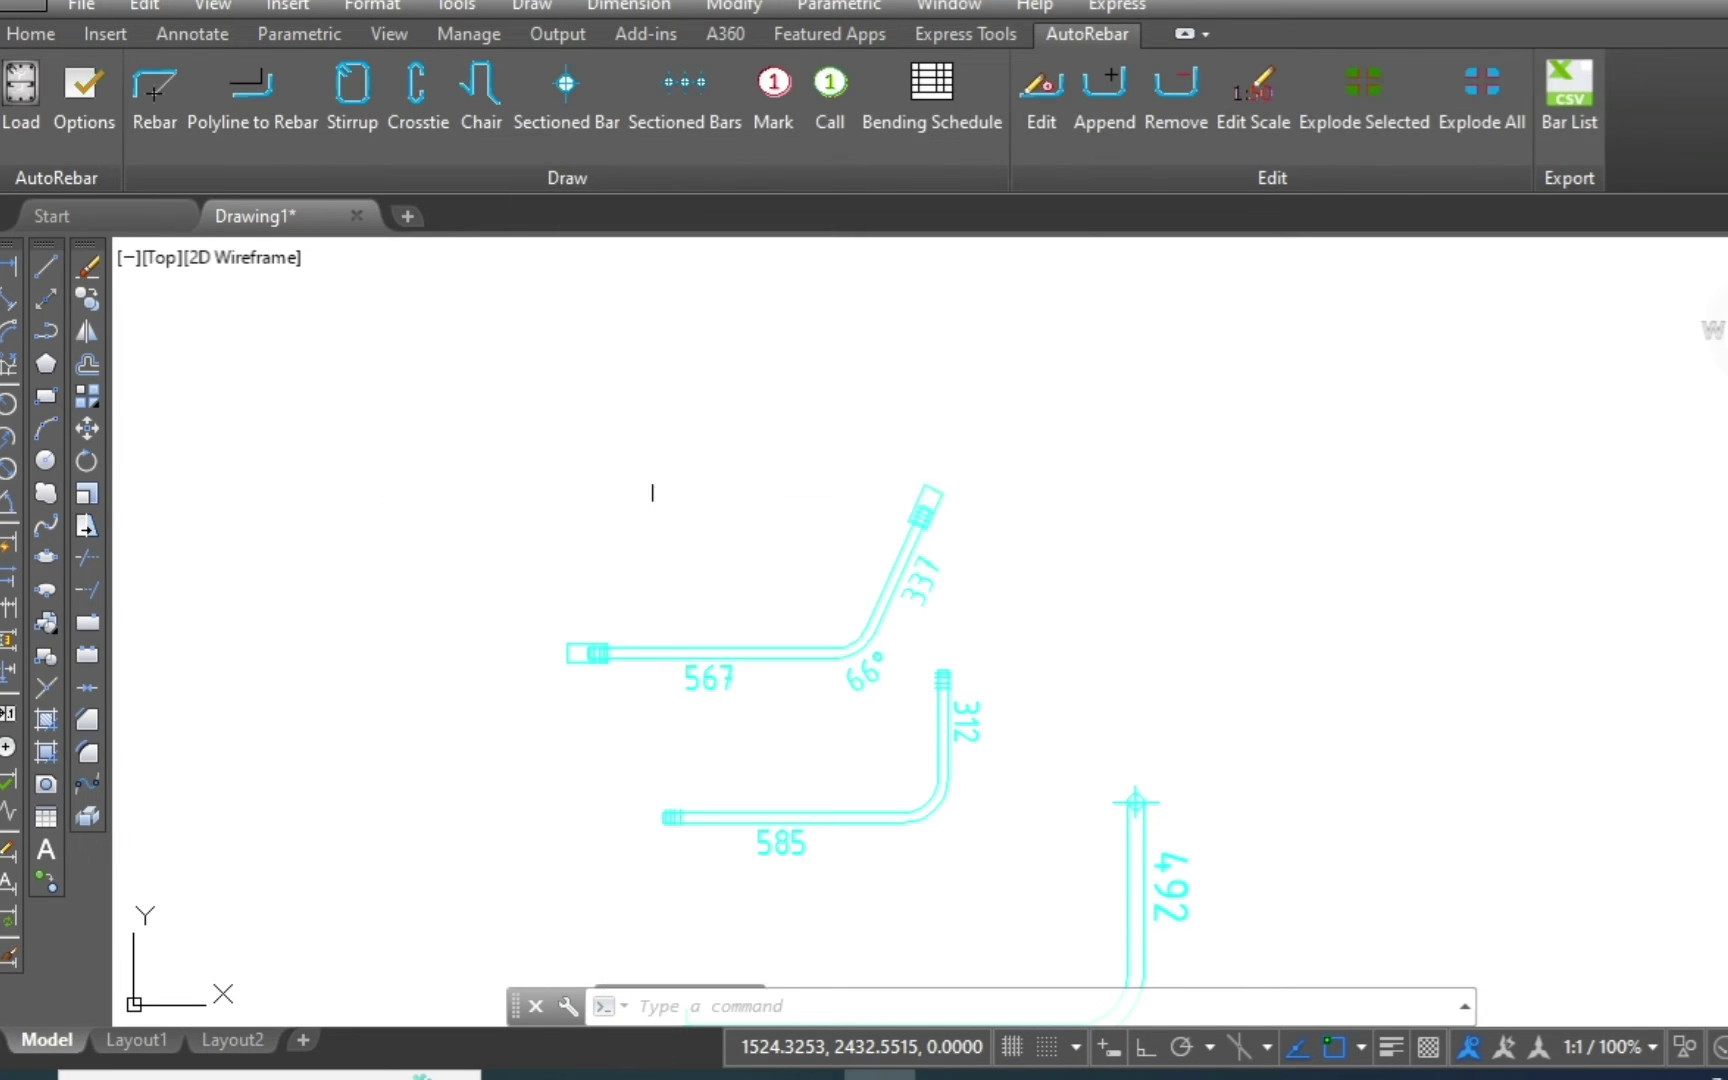
{"action": "scroll", "coordinate": [585, 645], "scroll_direction": "up", "scroll_amount": 3}
{"action": "scroll", "coordinate": [561, 626], "scroll_direction": "down", "scroll_amount": 2}
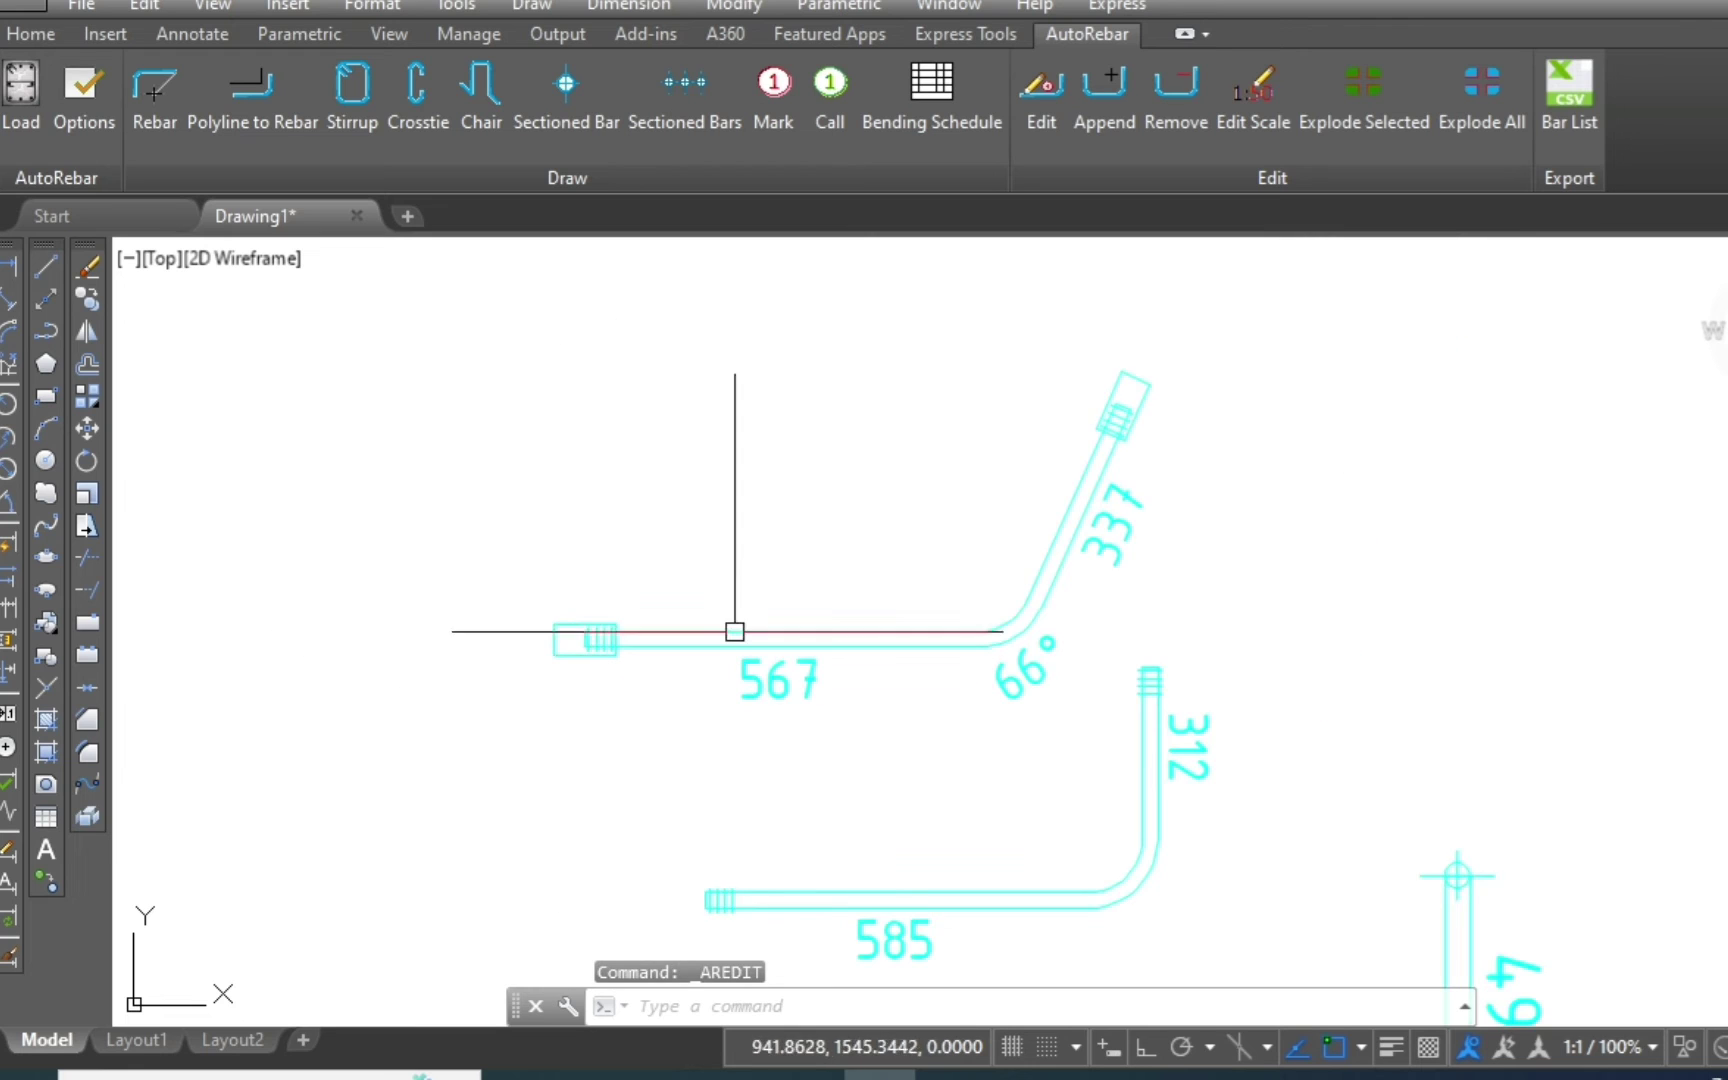
{"action": "scroll", "coordinate": [586, 625], "scroll_direction": "down", "scroll_amount": 2}
{"action": "scroll", "coordinate": [482, 612], "scroll_direction": "down", "scroll_amount": 2}
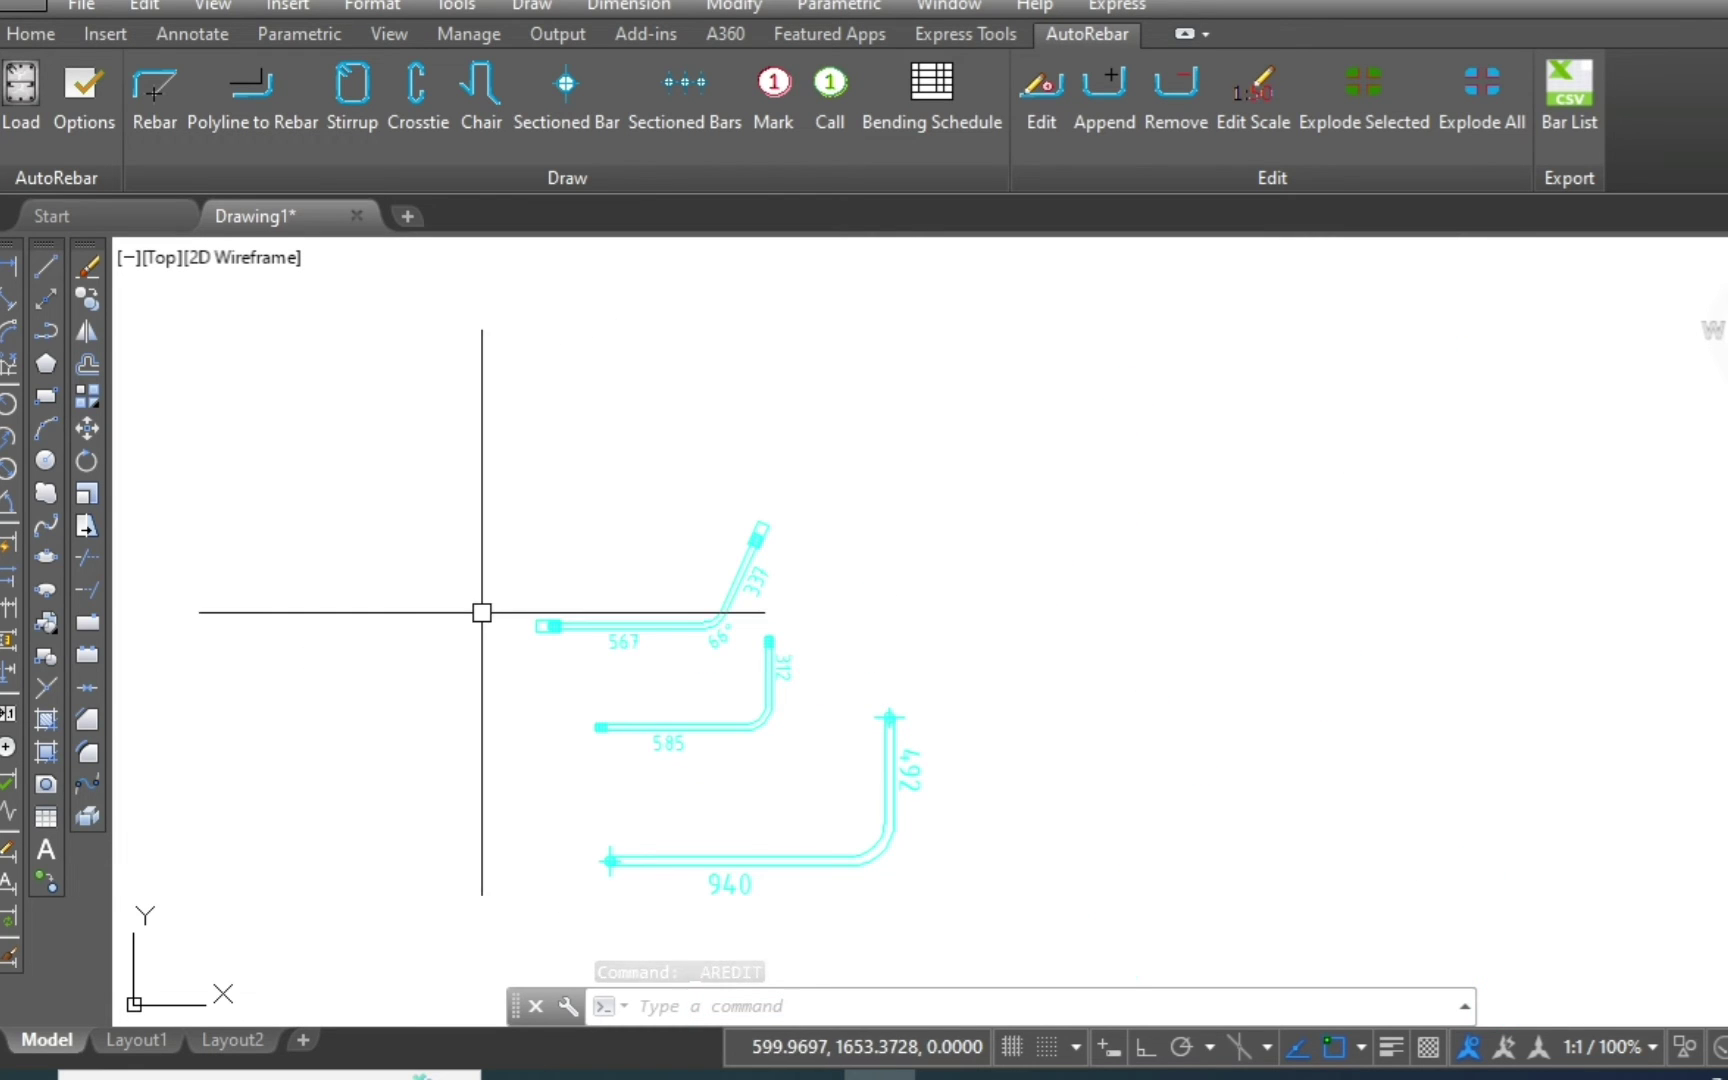
{"action": "scroll", "coordinate": [800, 470], "scroll_direction": "down", "scroll_amount": 2}
Erase all three existing rebars.
{"action": "left_click", "coordinate": [976, 474]}
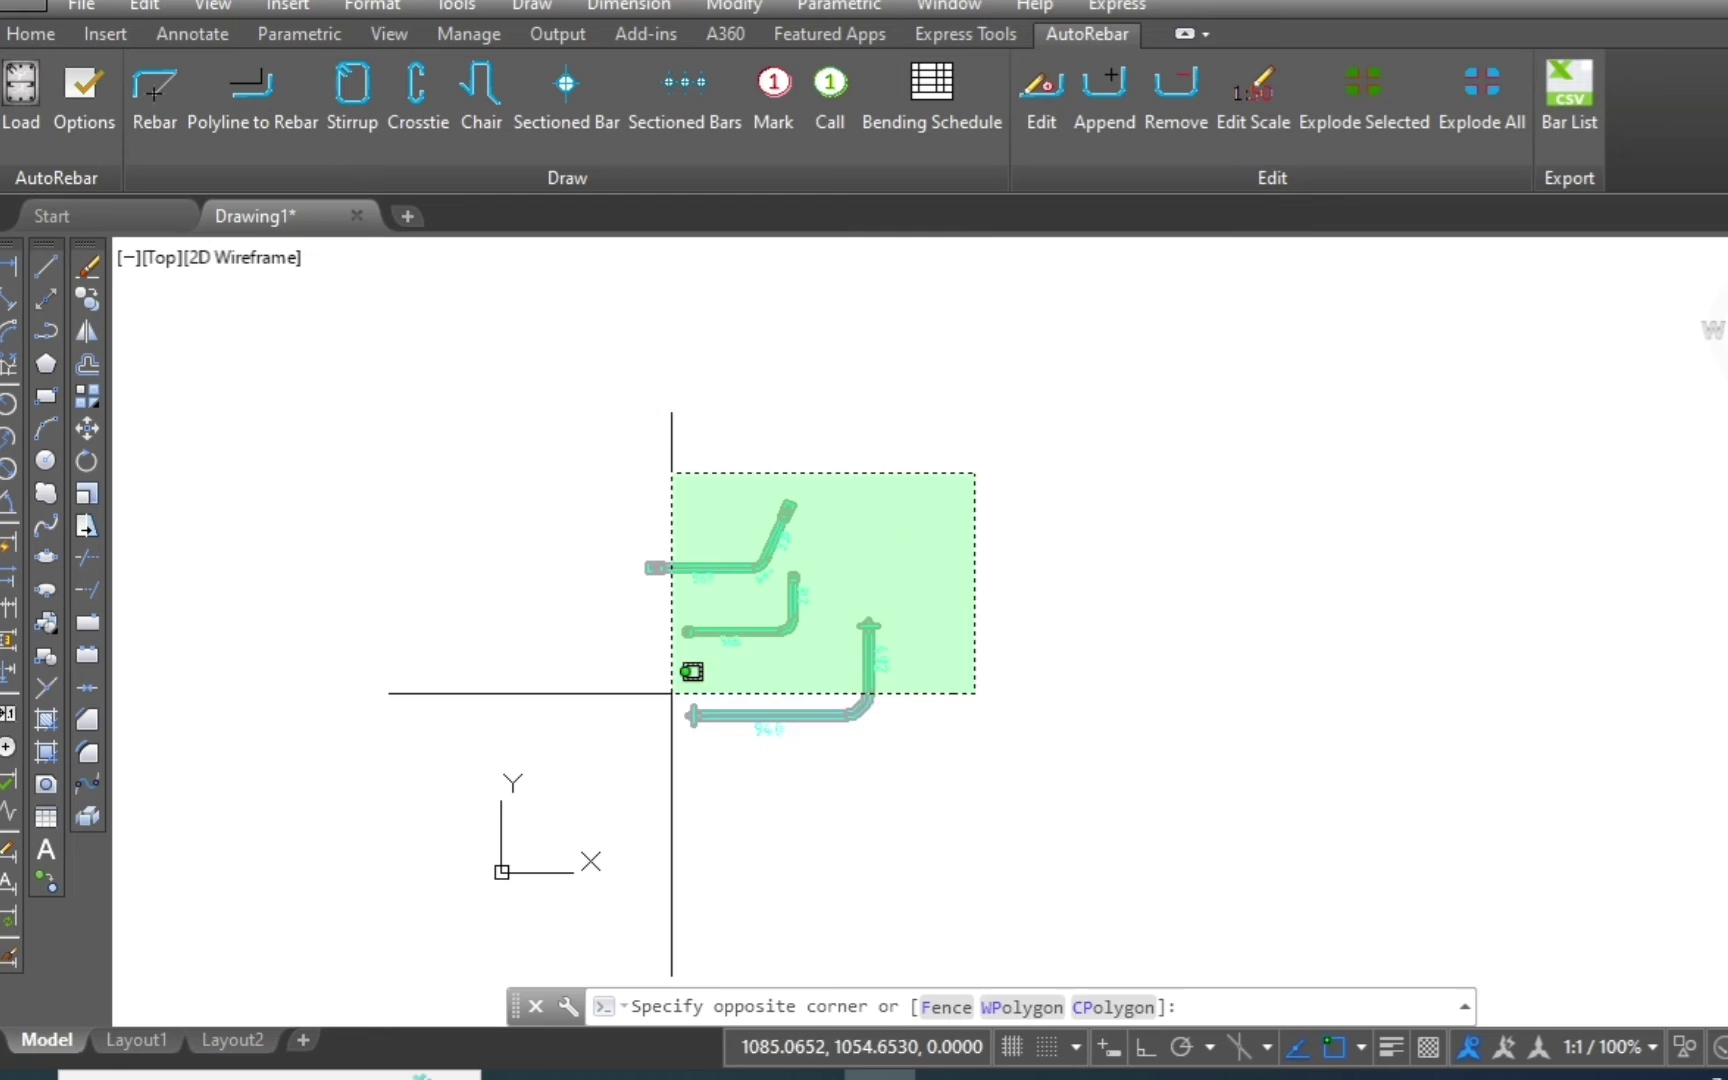
{"action": "left_click", "coordinate": [596, 722]}
{"action": "type", "text": "e"}
{"action": "key", "text": "Return"}
{"action": "key", "text": "Return"}
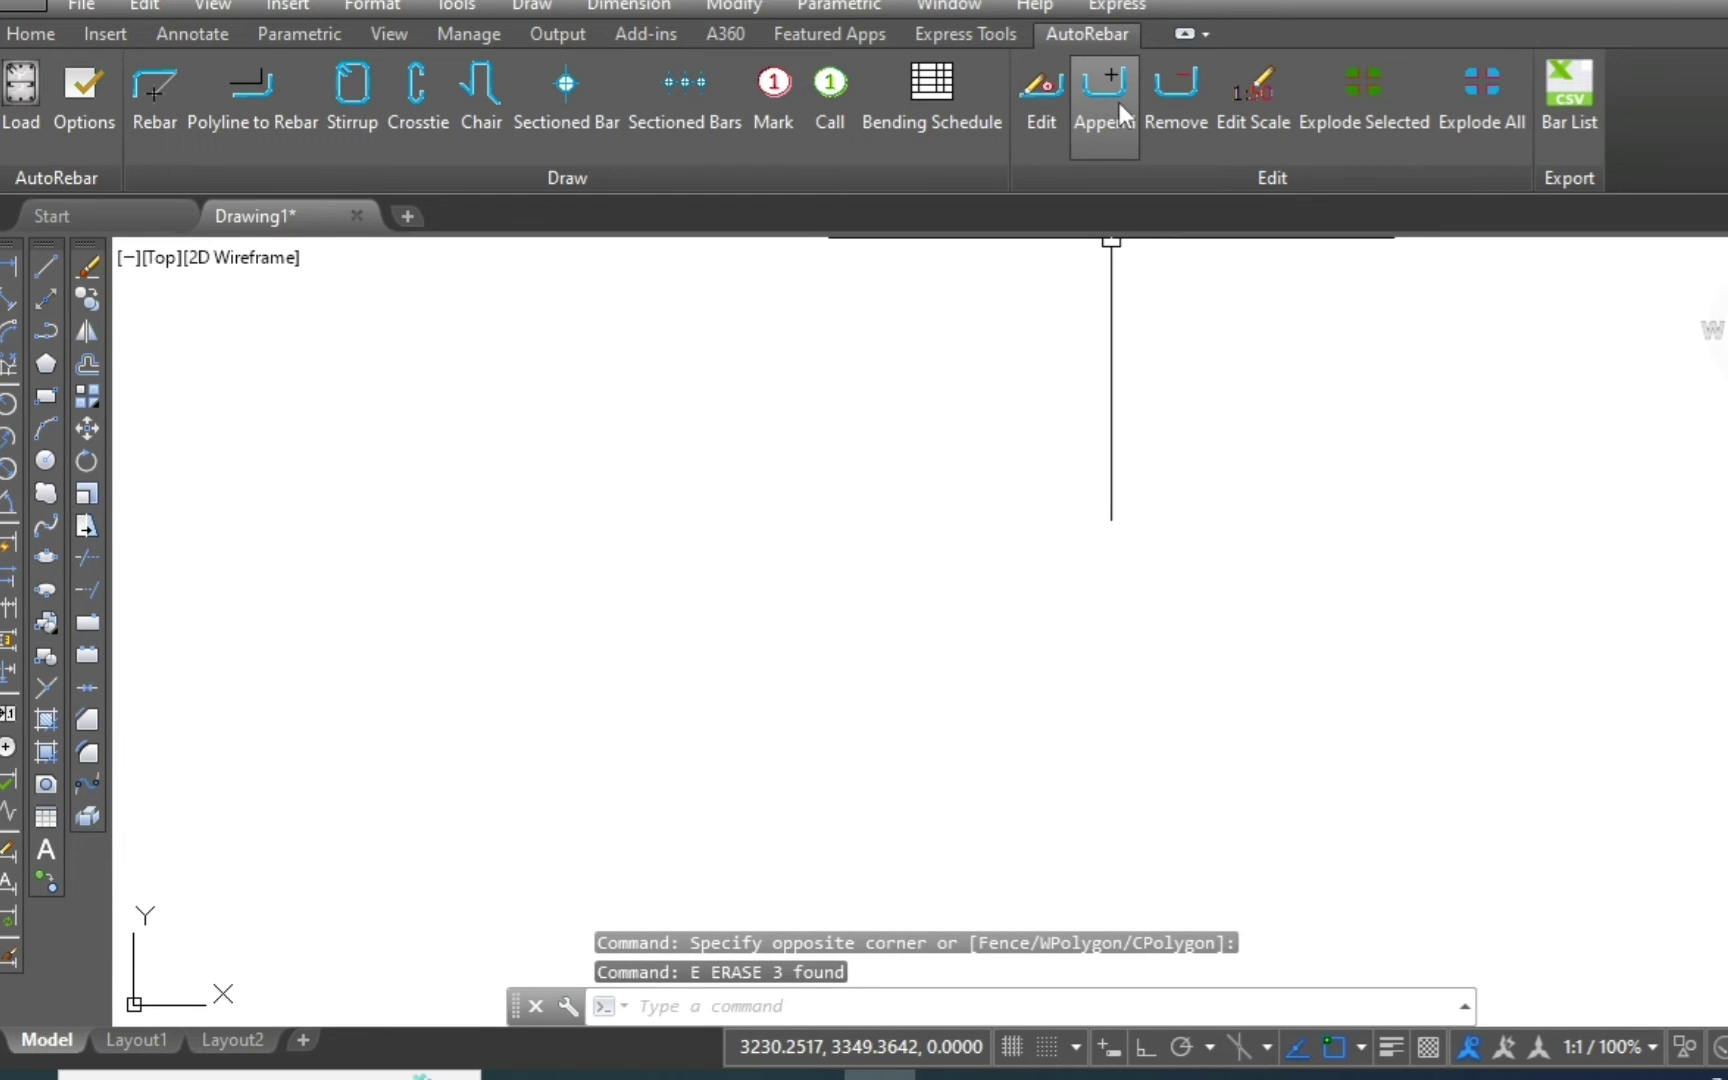
Draw a new 20 mm rebar with an 825 leg turning 53° into a 788 leg.
{"action": "left_click", "coordinate": [152, 100]}
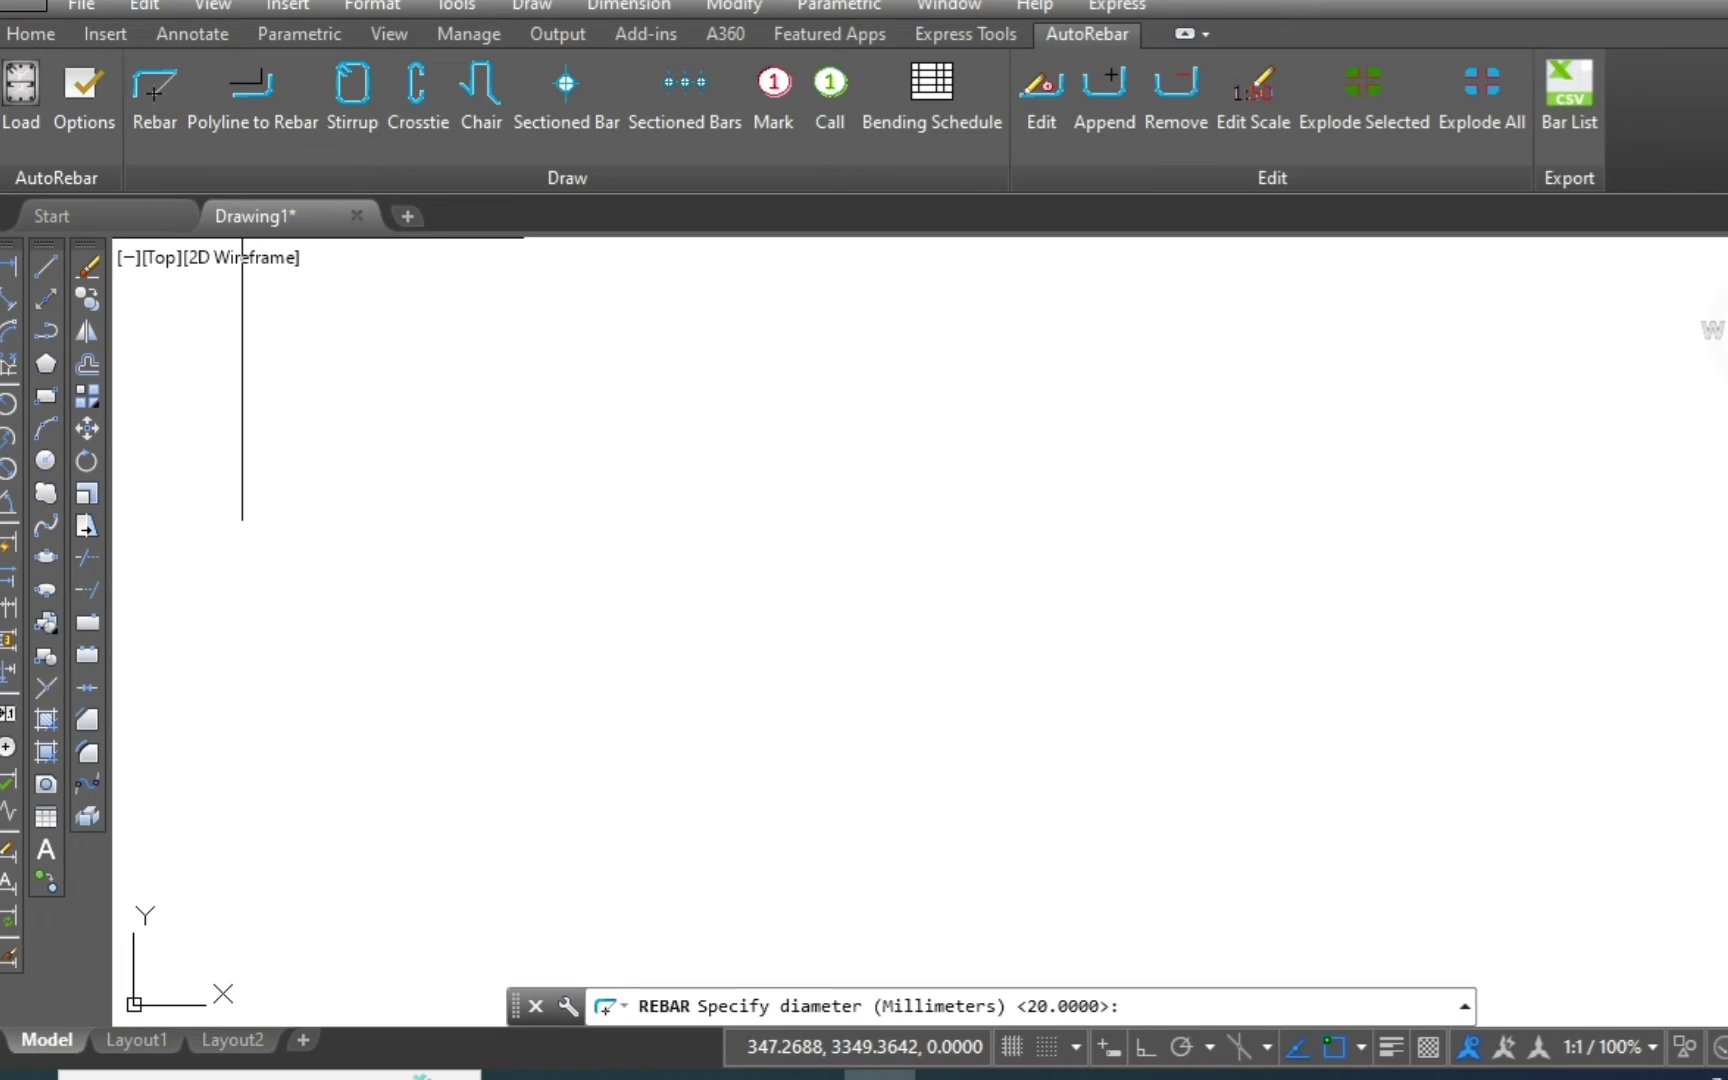
{"action": "key", "text": "Return"}
{"action": "left_click", "coordinate": [680, 688]}
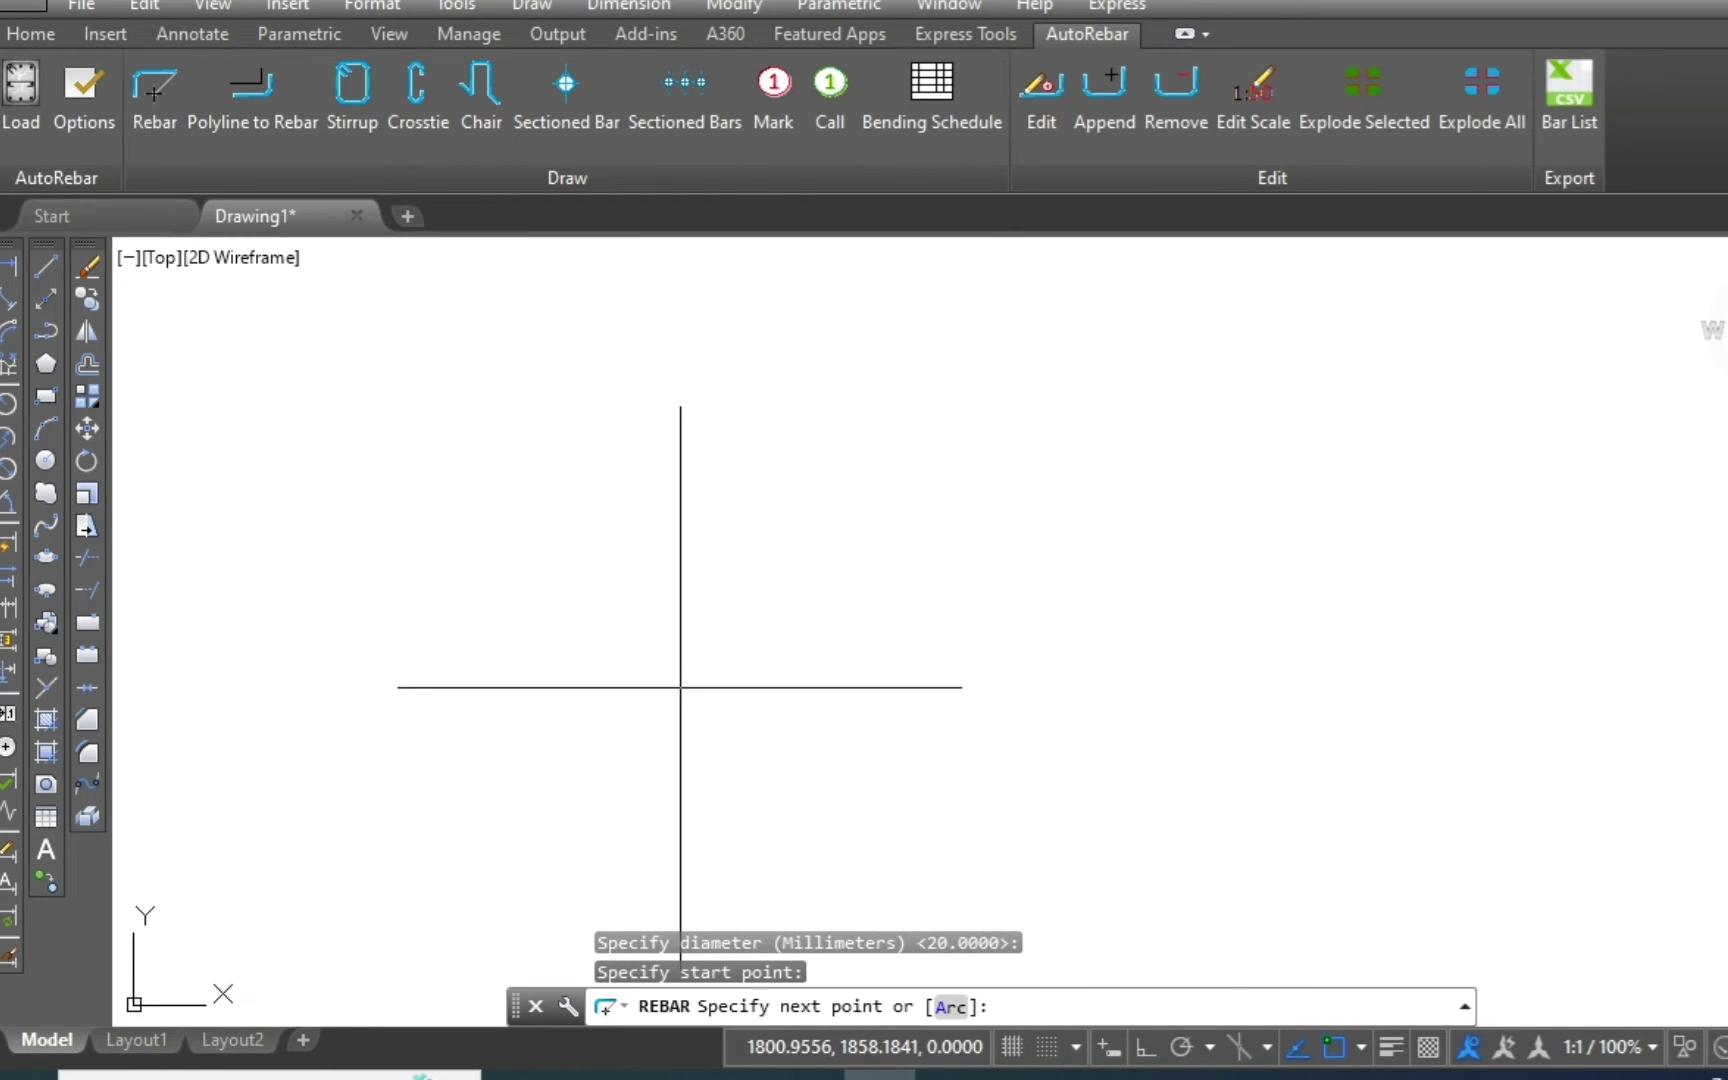
{"action": "left_click", "coordinate": [928, 688]}
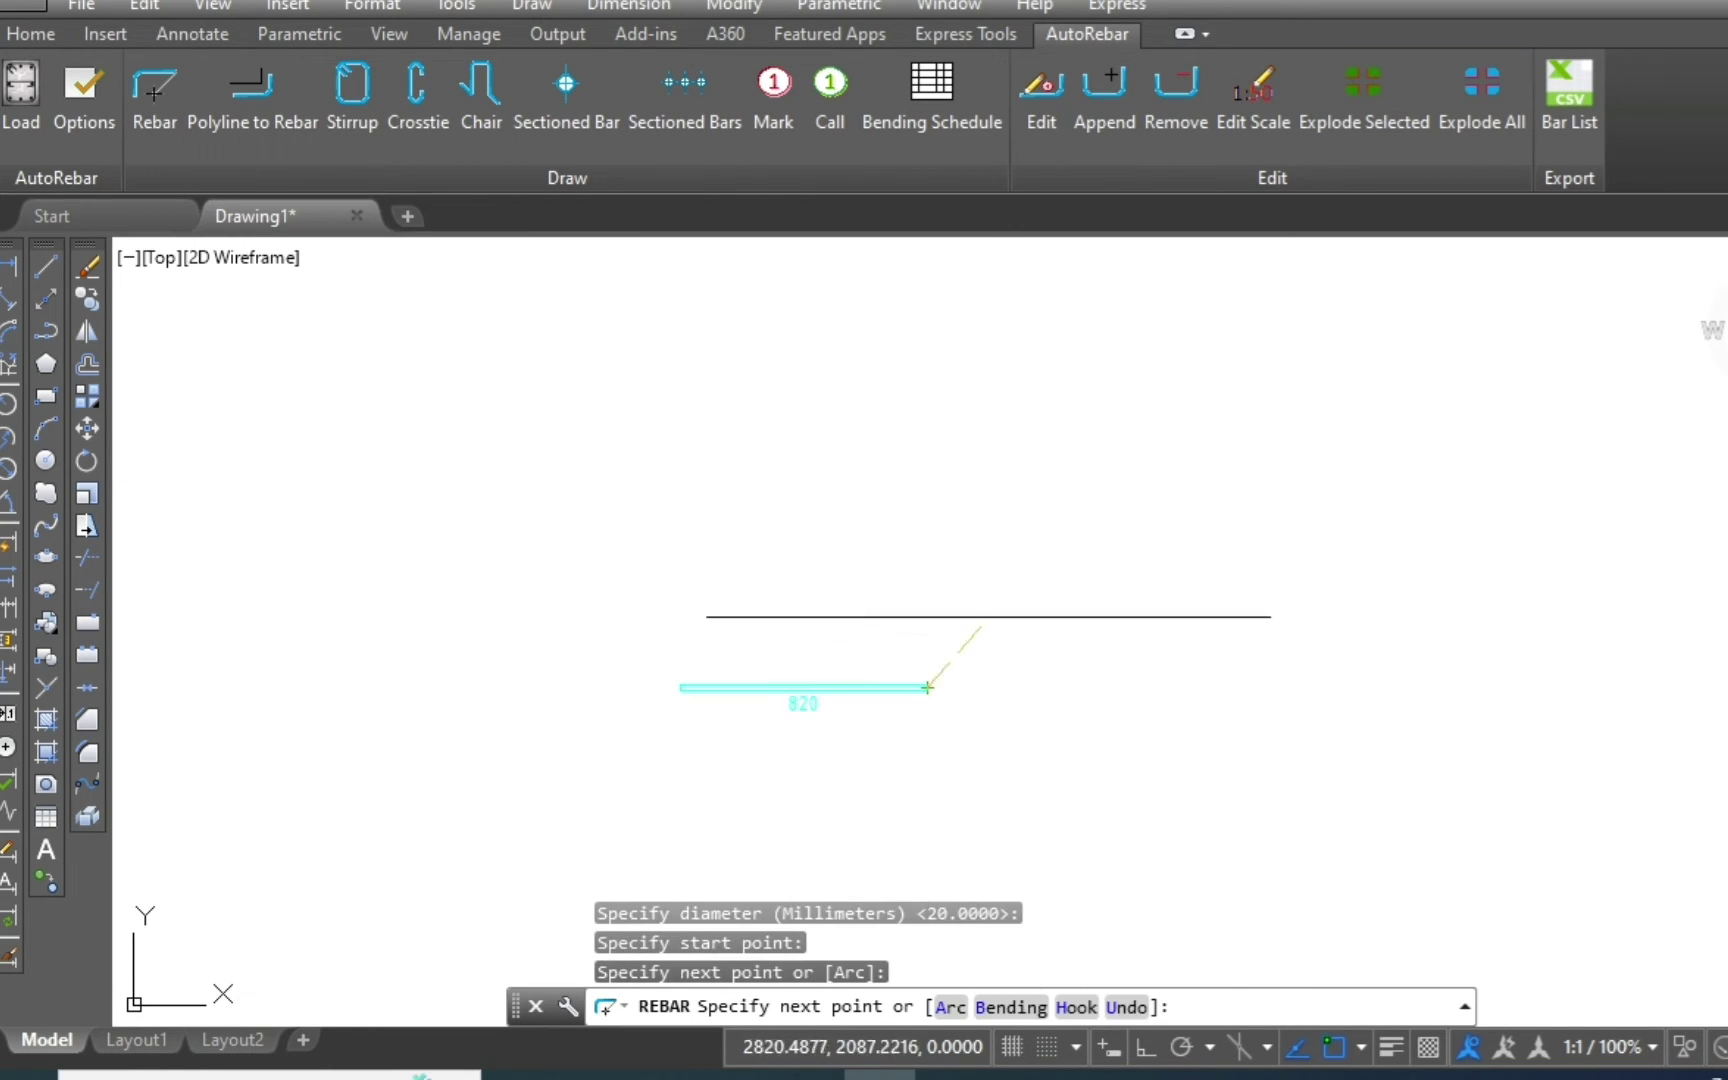
{"action": "left_click", "coordinate": [1021, 558]}
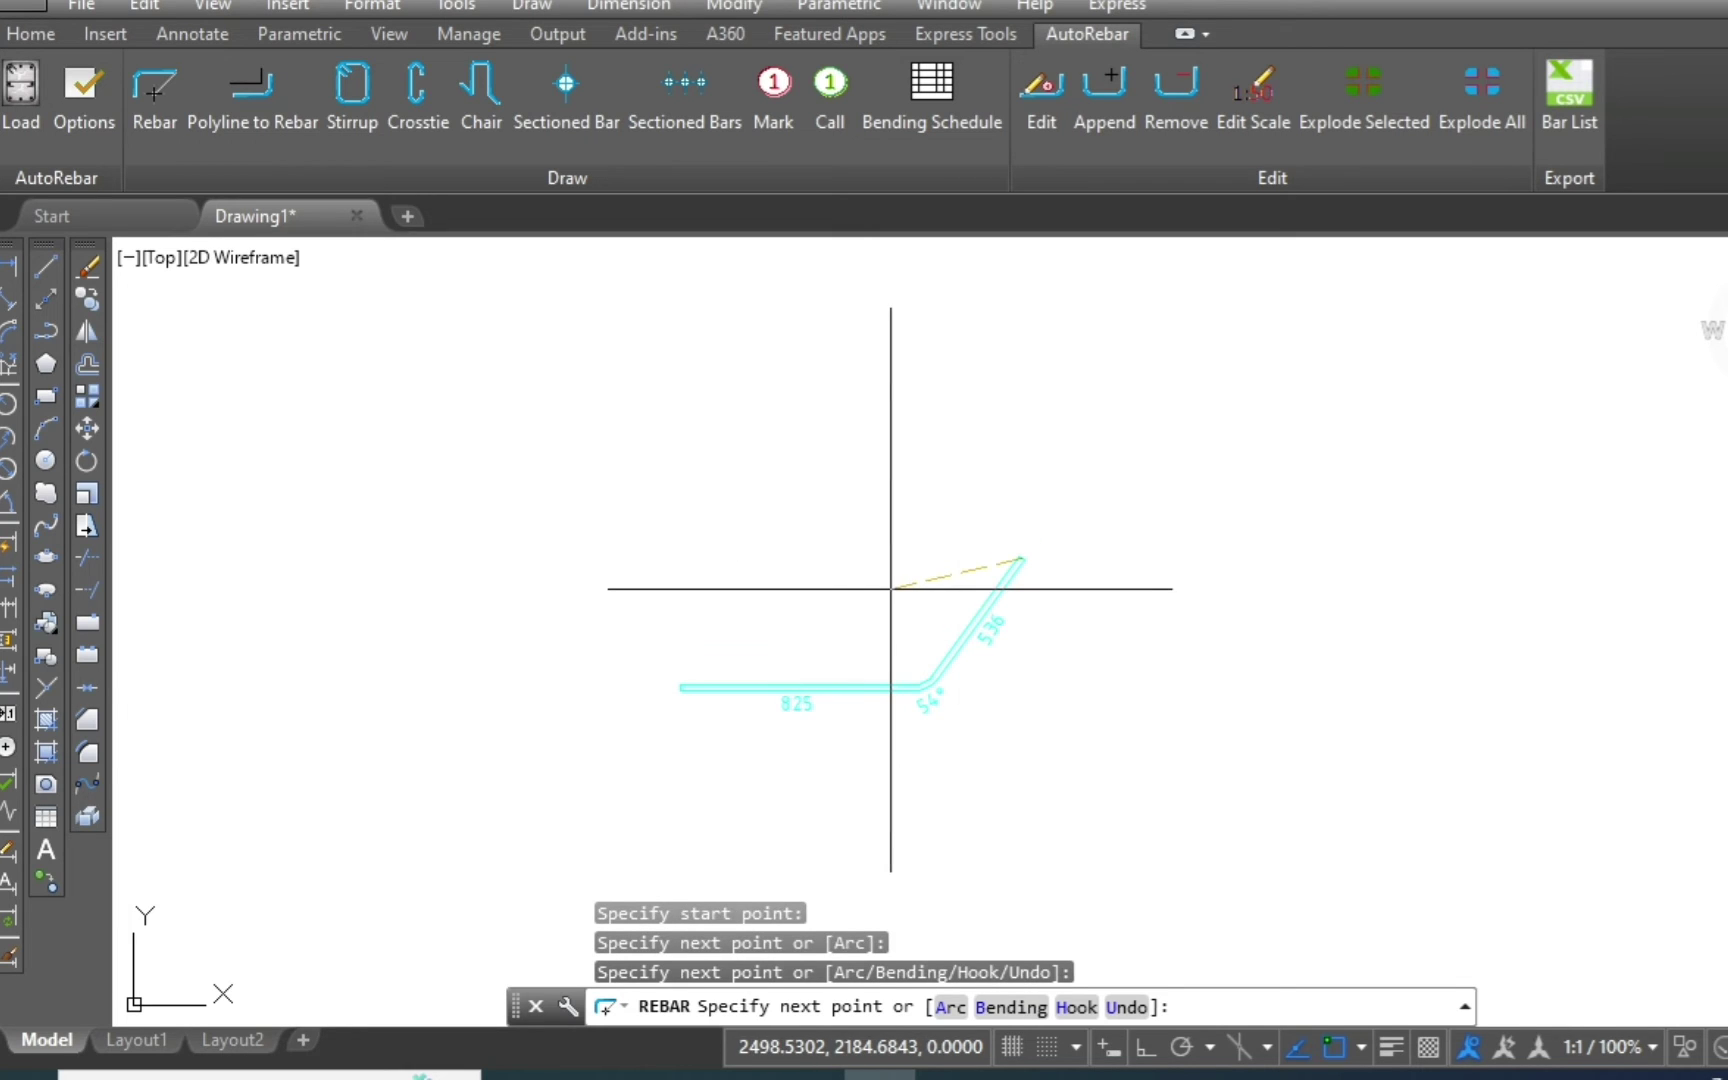
{"action": "key", "text": "Return"}
{"action": "scroll", "coordinate": [891, 588], "scroll_direction": "up", "scroll_amount": 2}
Append a 318 leg bent 50° at the upper end of the 788 leg.
{"action": "key", "text": "Escape"}
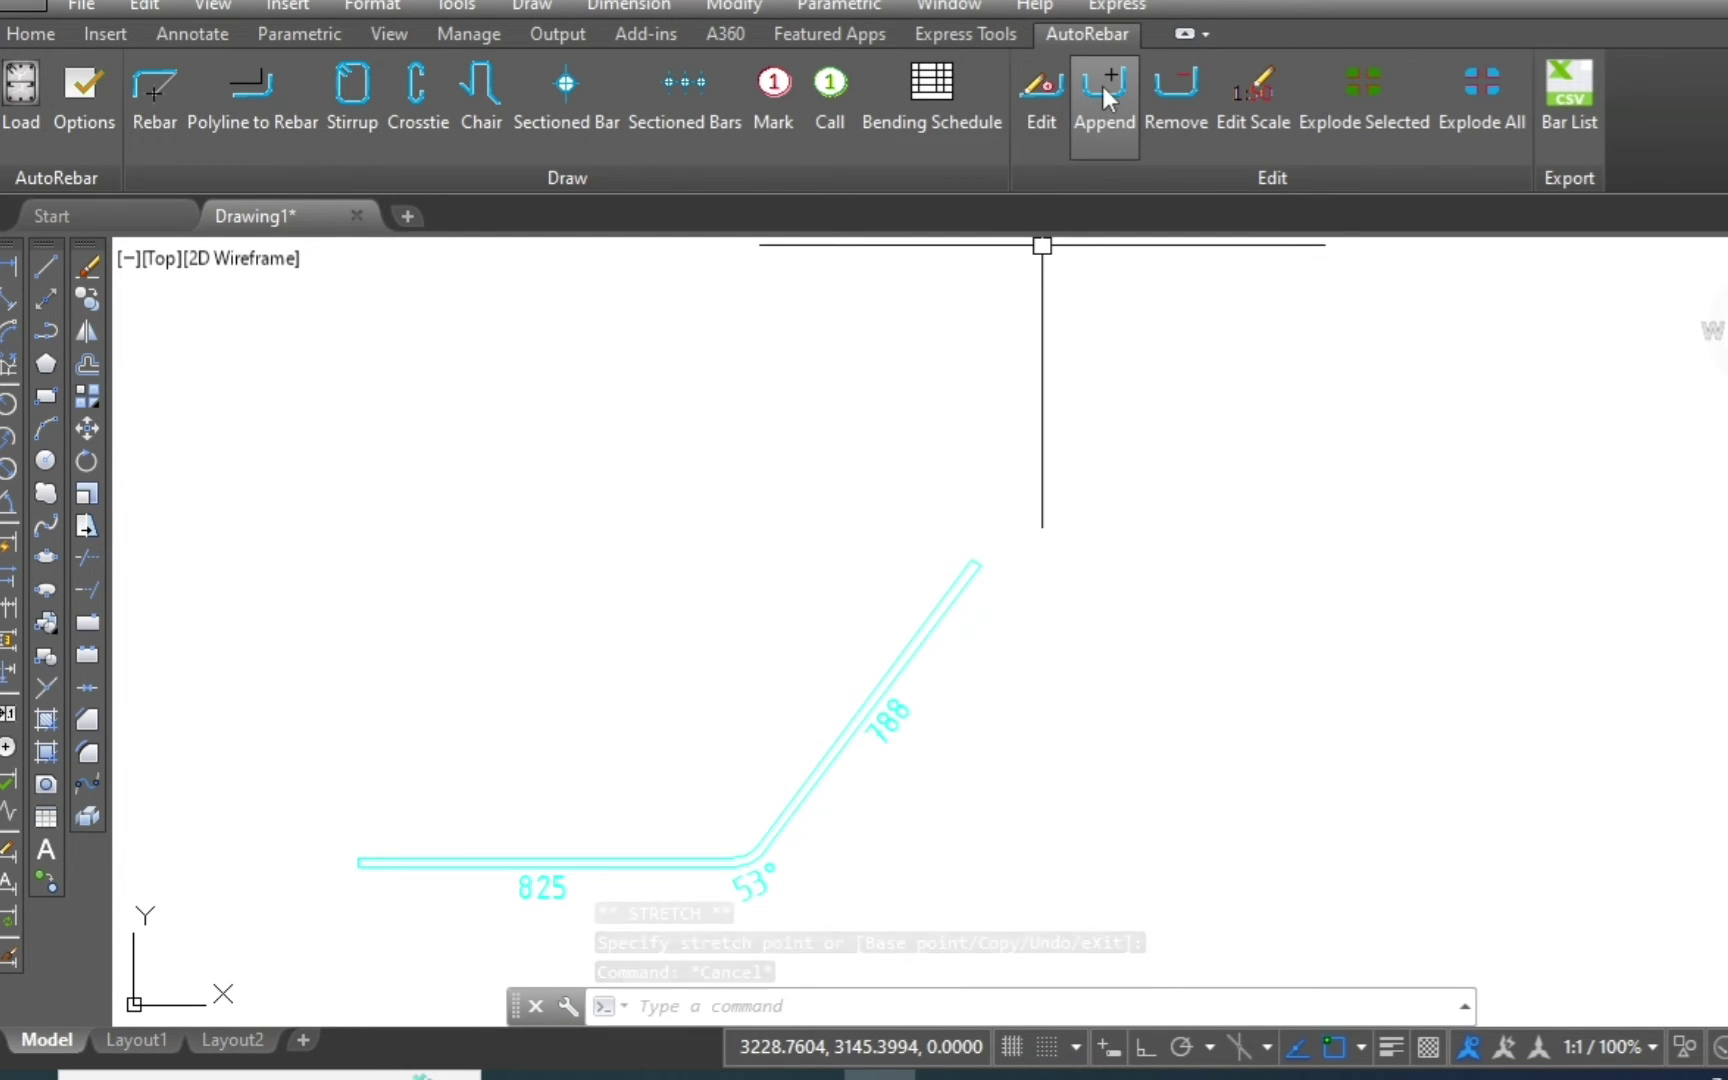
{"action": "left_click", "coordinate": [1102, 86]}
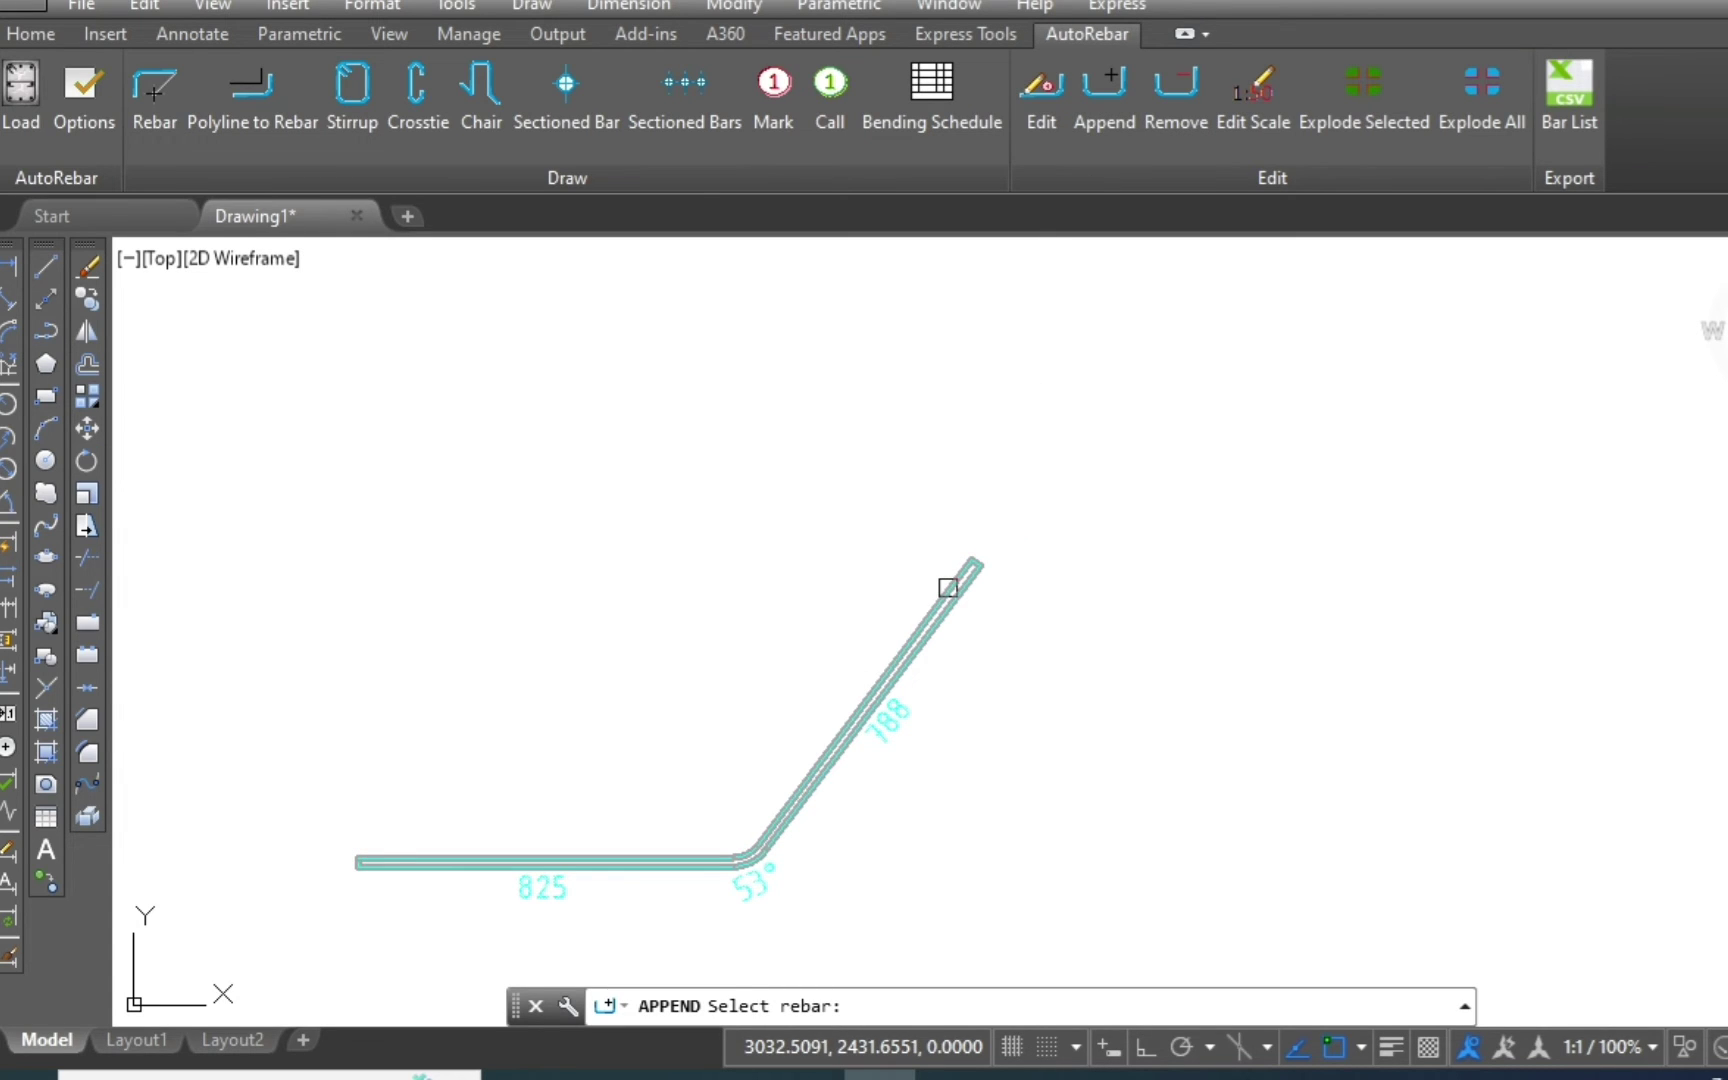
{"action": "left_click", "coordinate": [948, 587]}
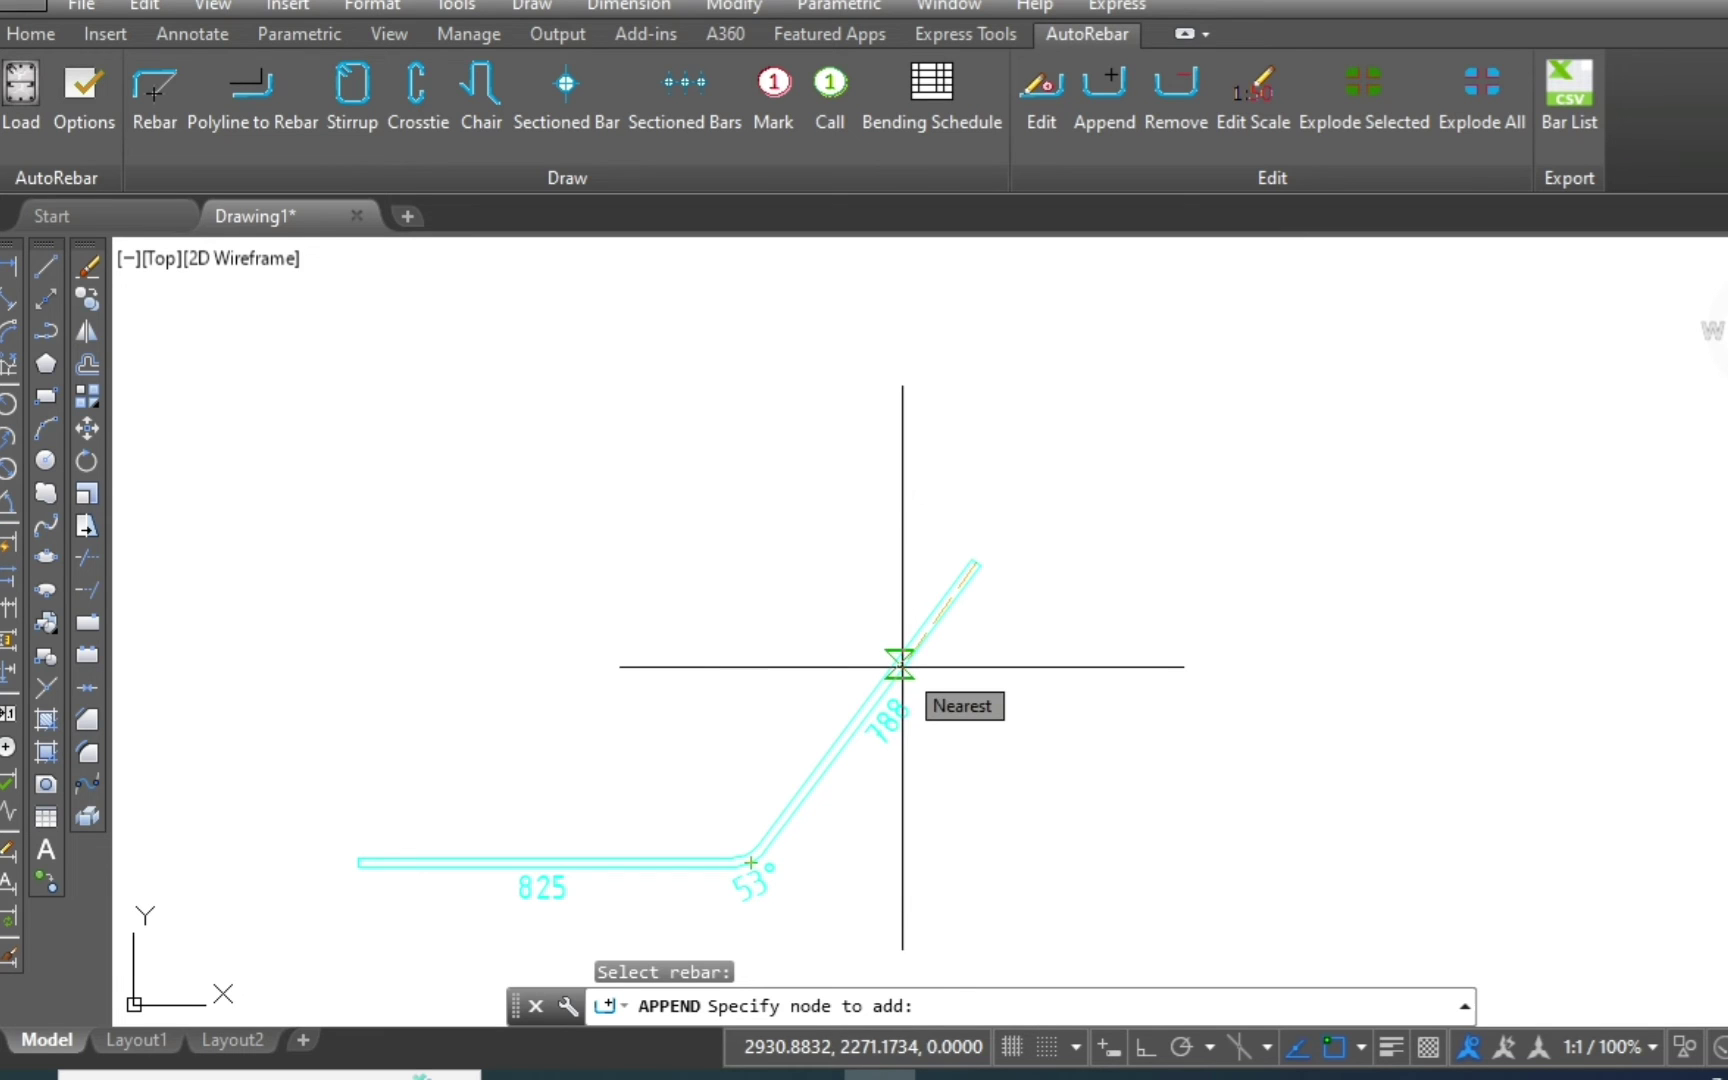
{"action": "scroll", "coordinate": [902, 666], "scroll_direction": "up", "scroll_amount": 1}
{"action": "scroll", "coordinate": [841, 735], "scroll_direction": "up", "scroll_amount": 2}
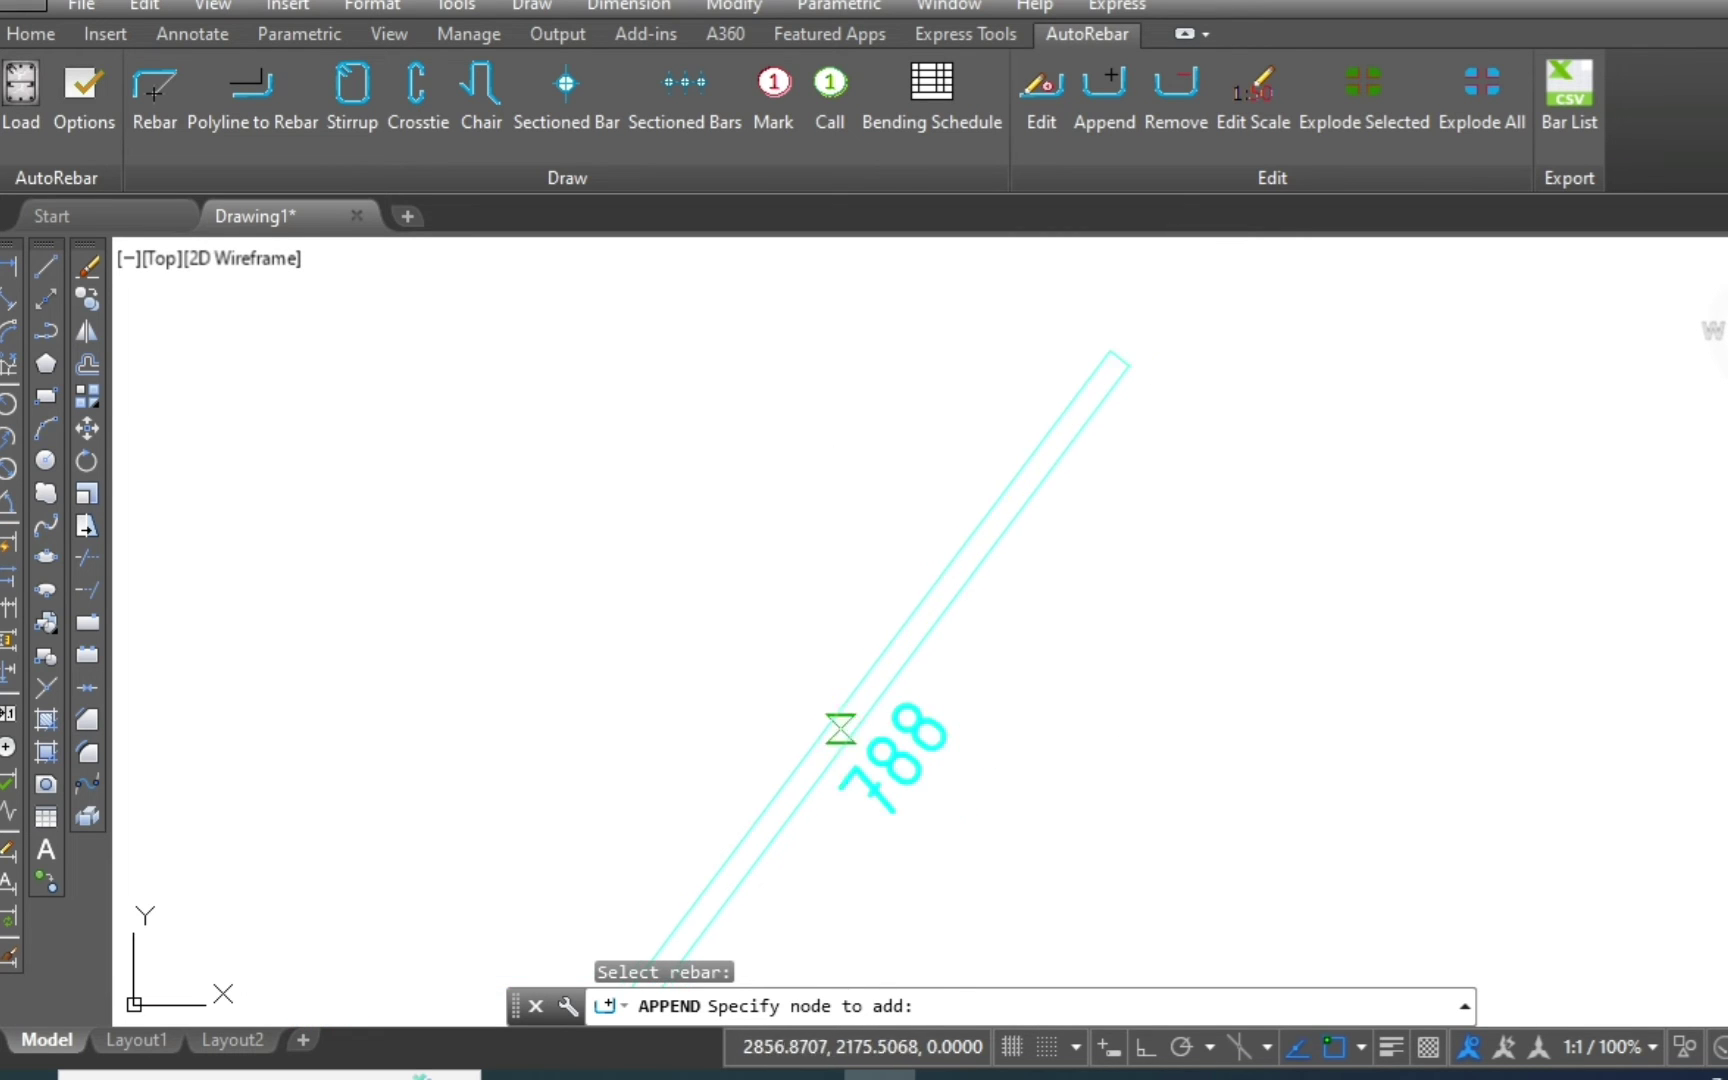
{"action": "scroll", "coordinate": [841, 729], "scroll_direction": "down", "scroll_amount": 2}
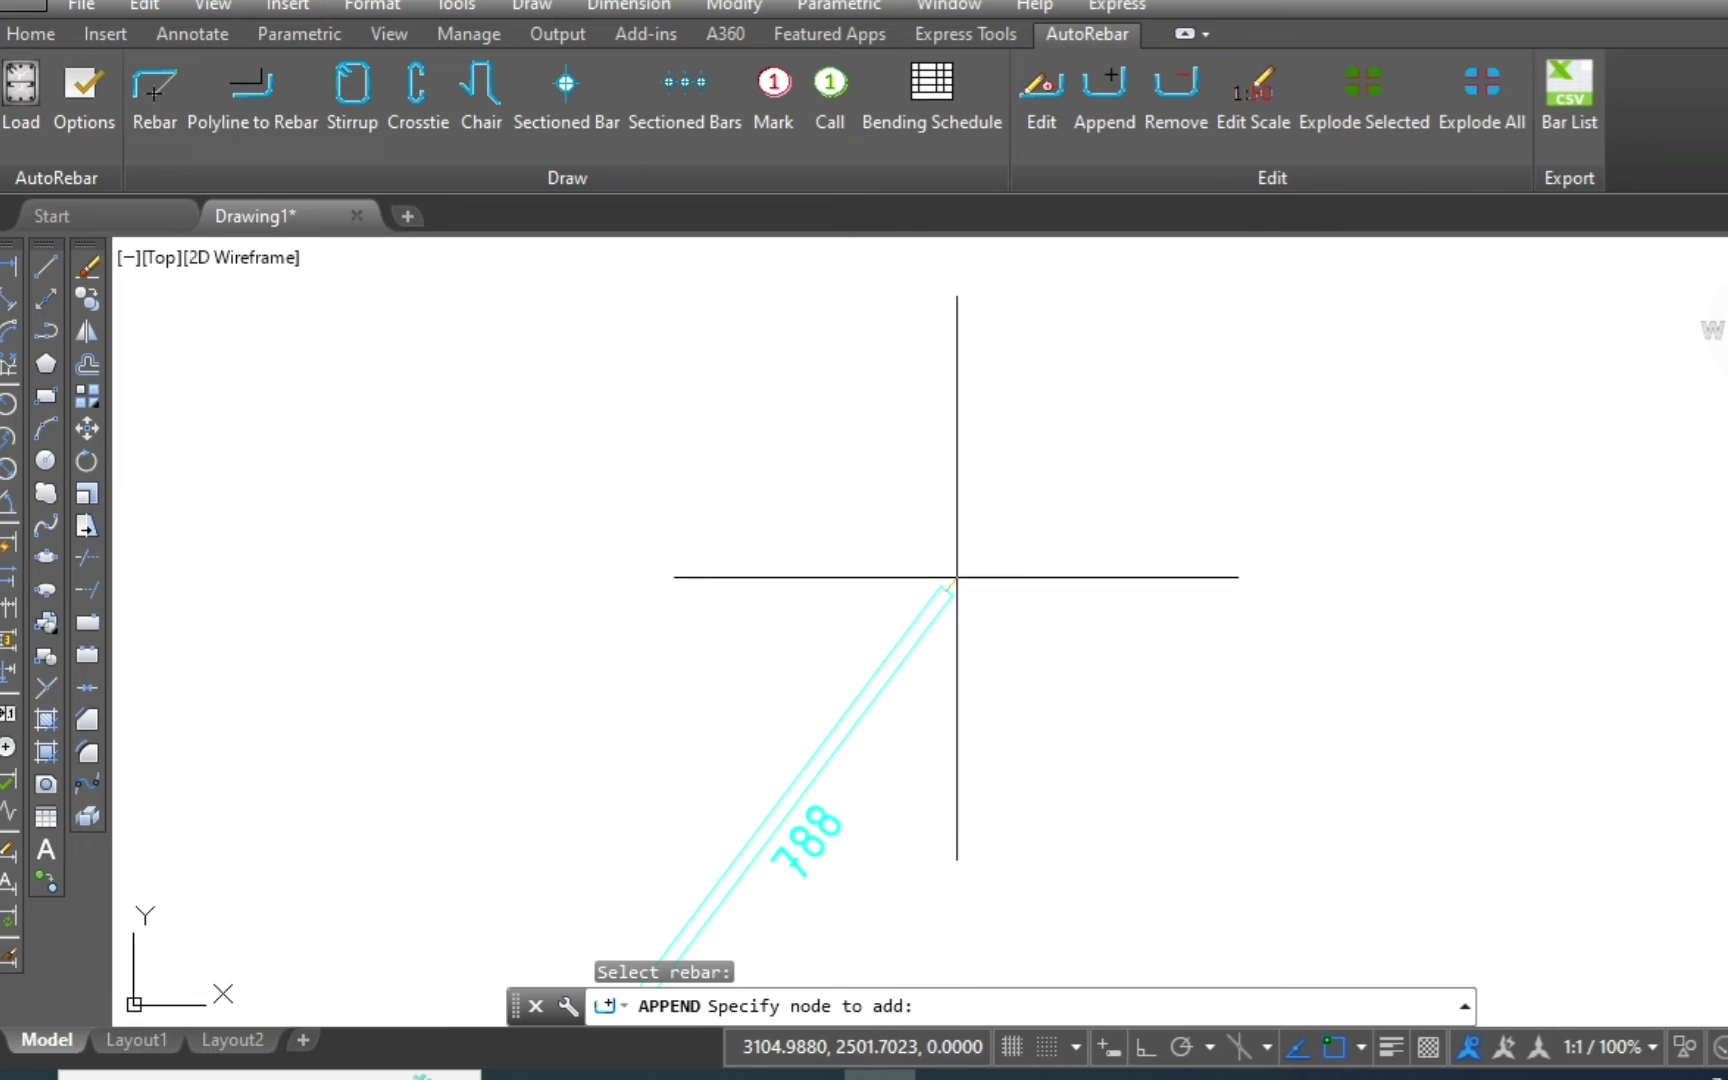
{"action": "left_click", "coordinate": [946, 590]}
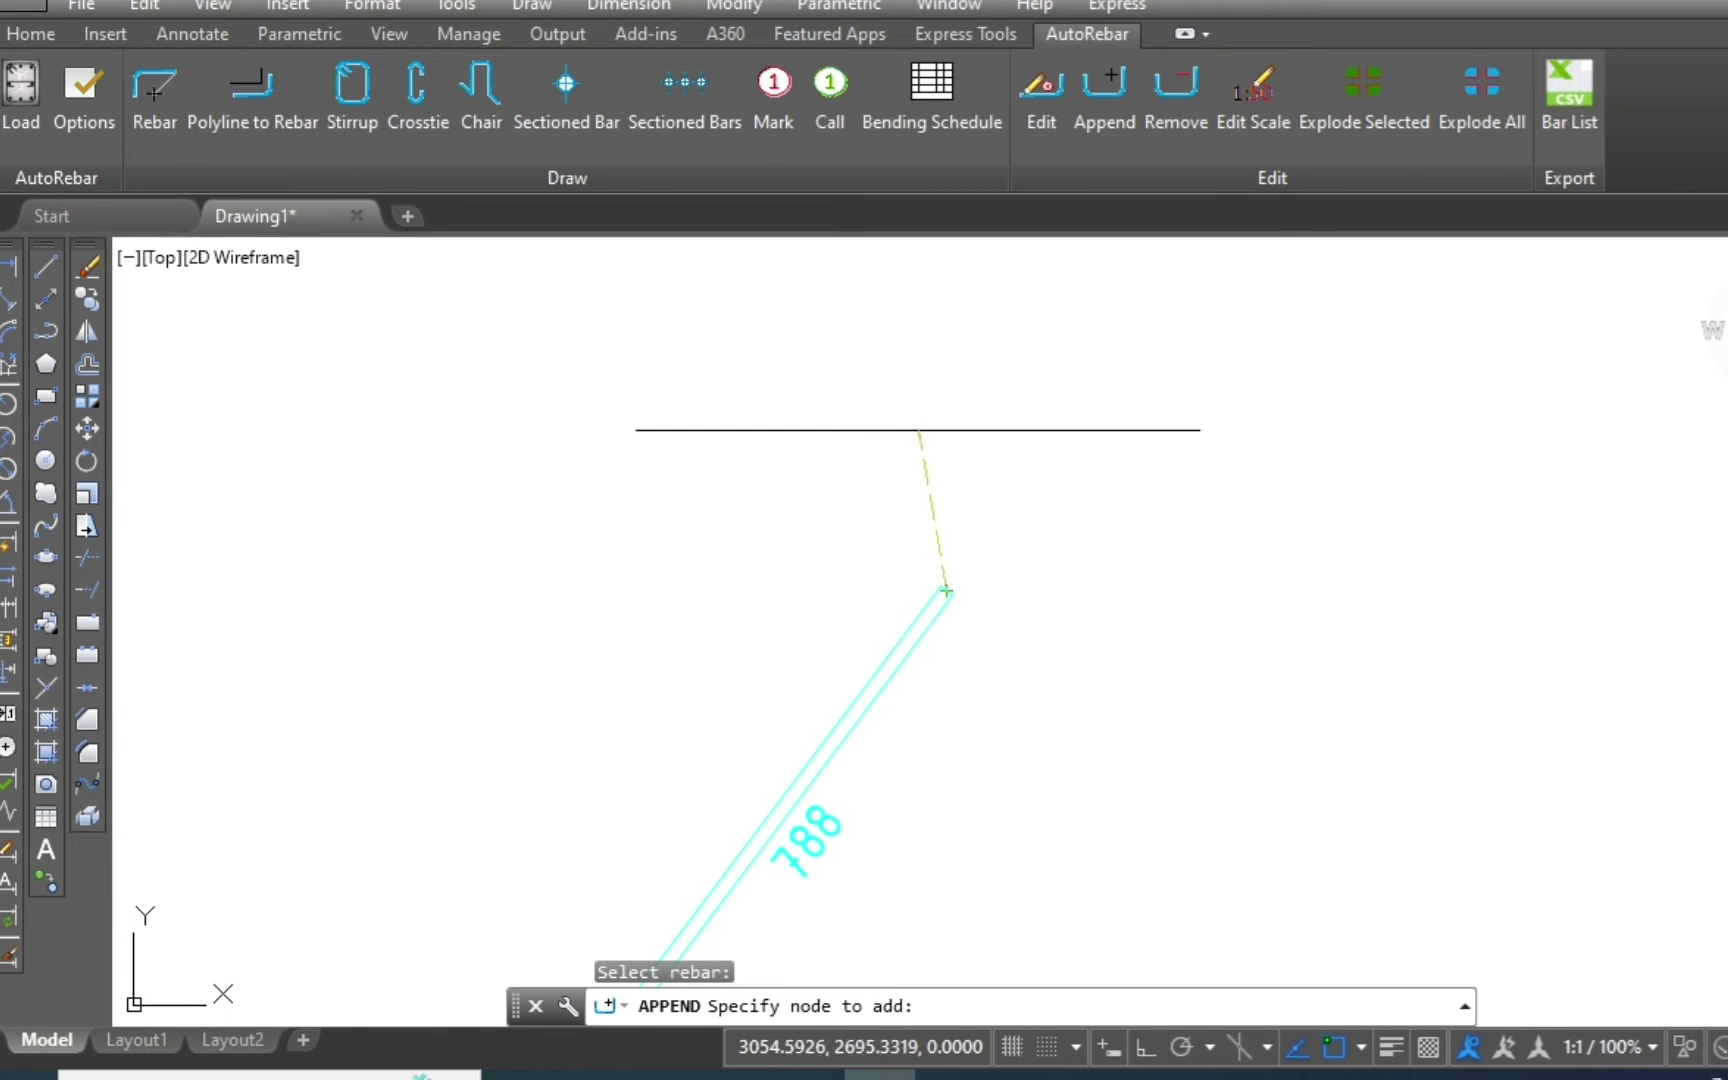
{"action": "left_click", "coordinate": [890, 359]}
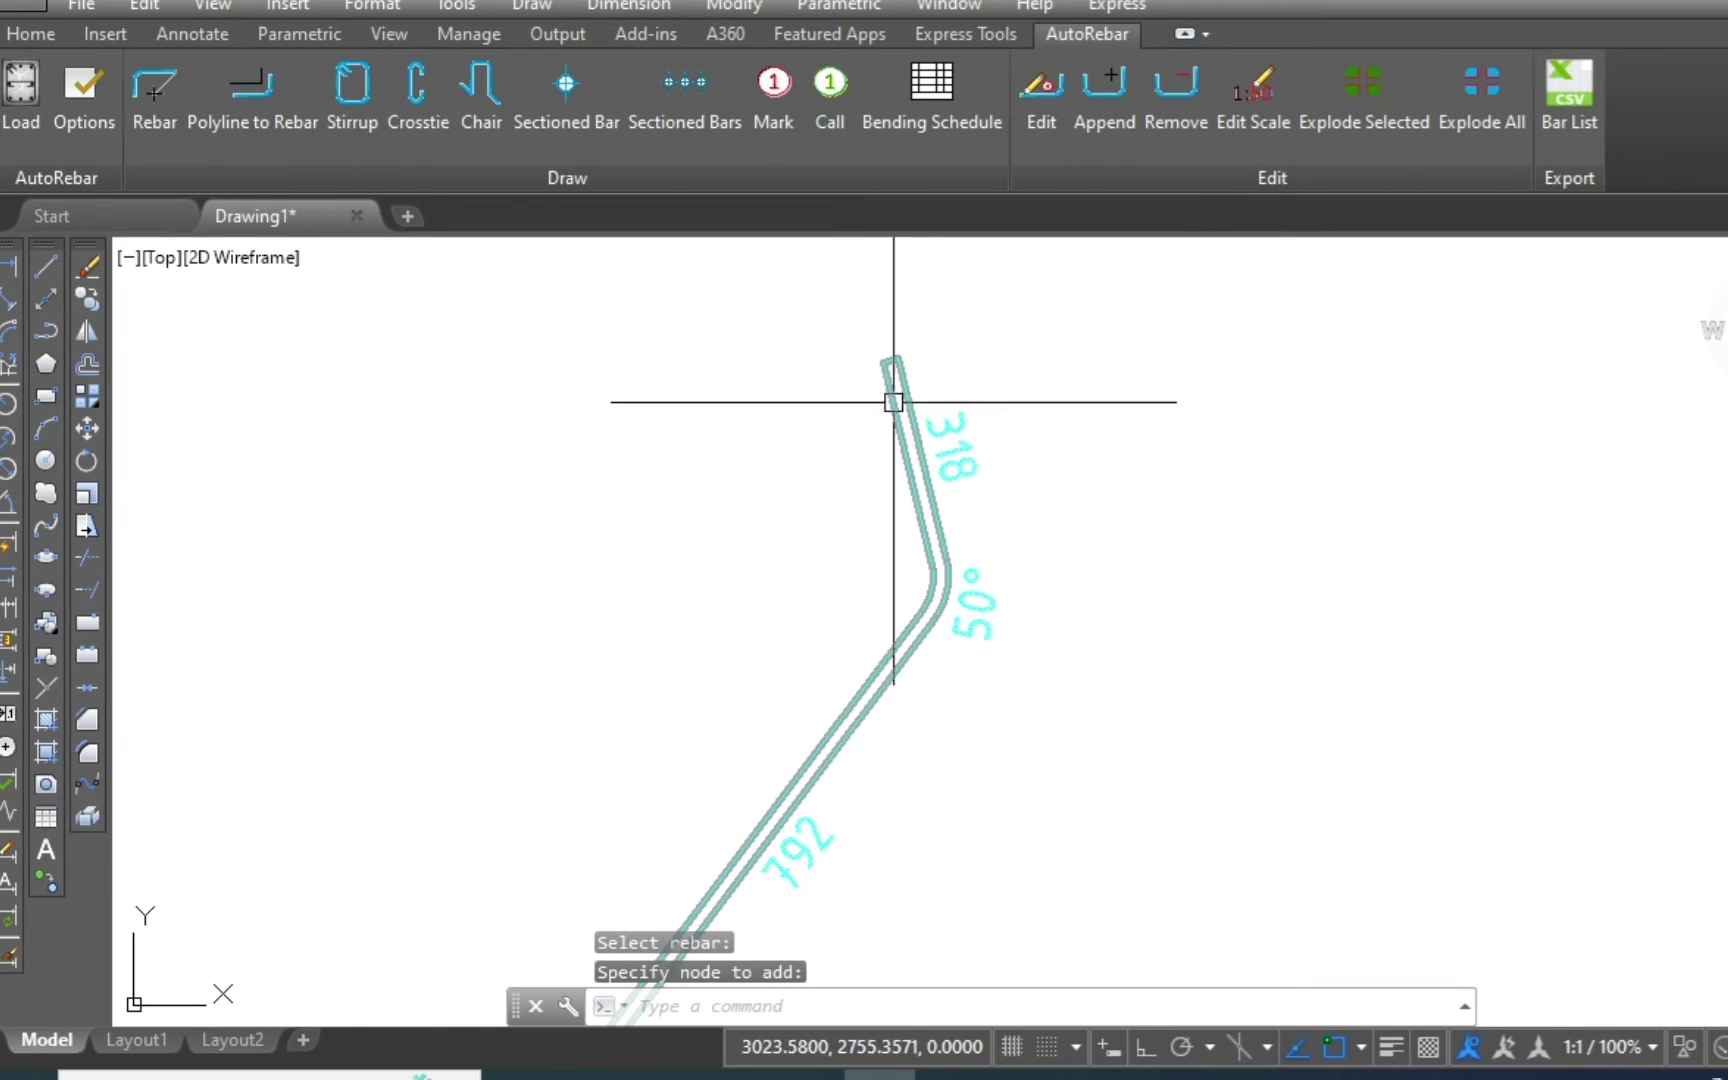
{"action": "scroll", "coordinate": [887, 563], "scroll_direction": "down", "scroll_amount": 5}
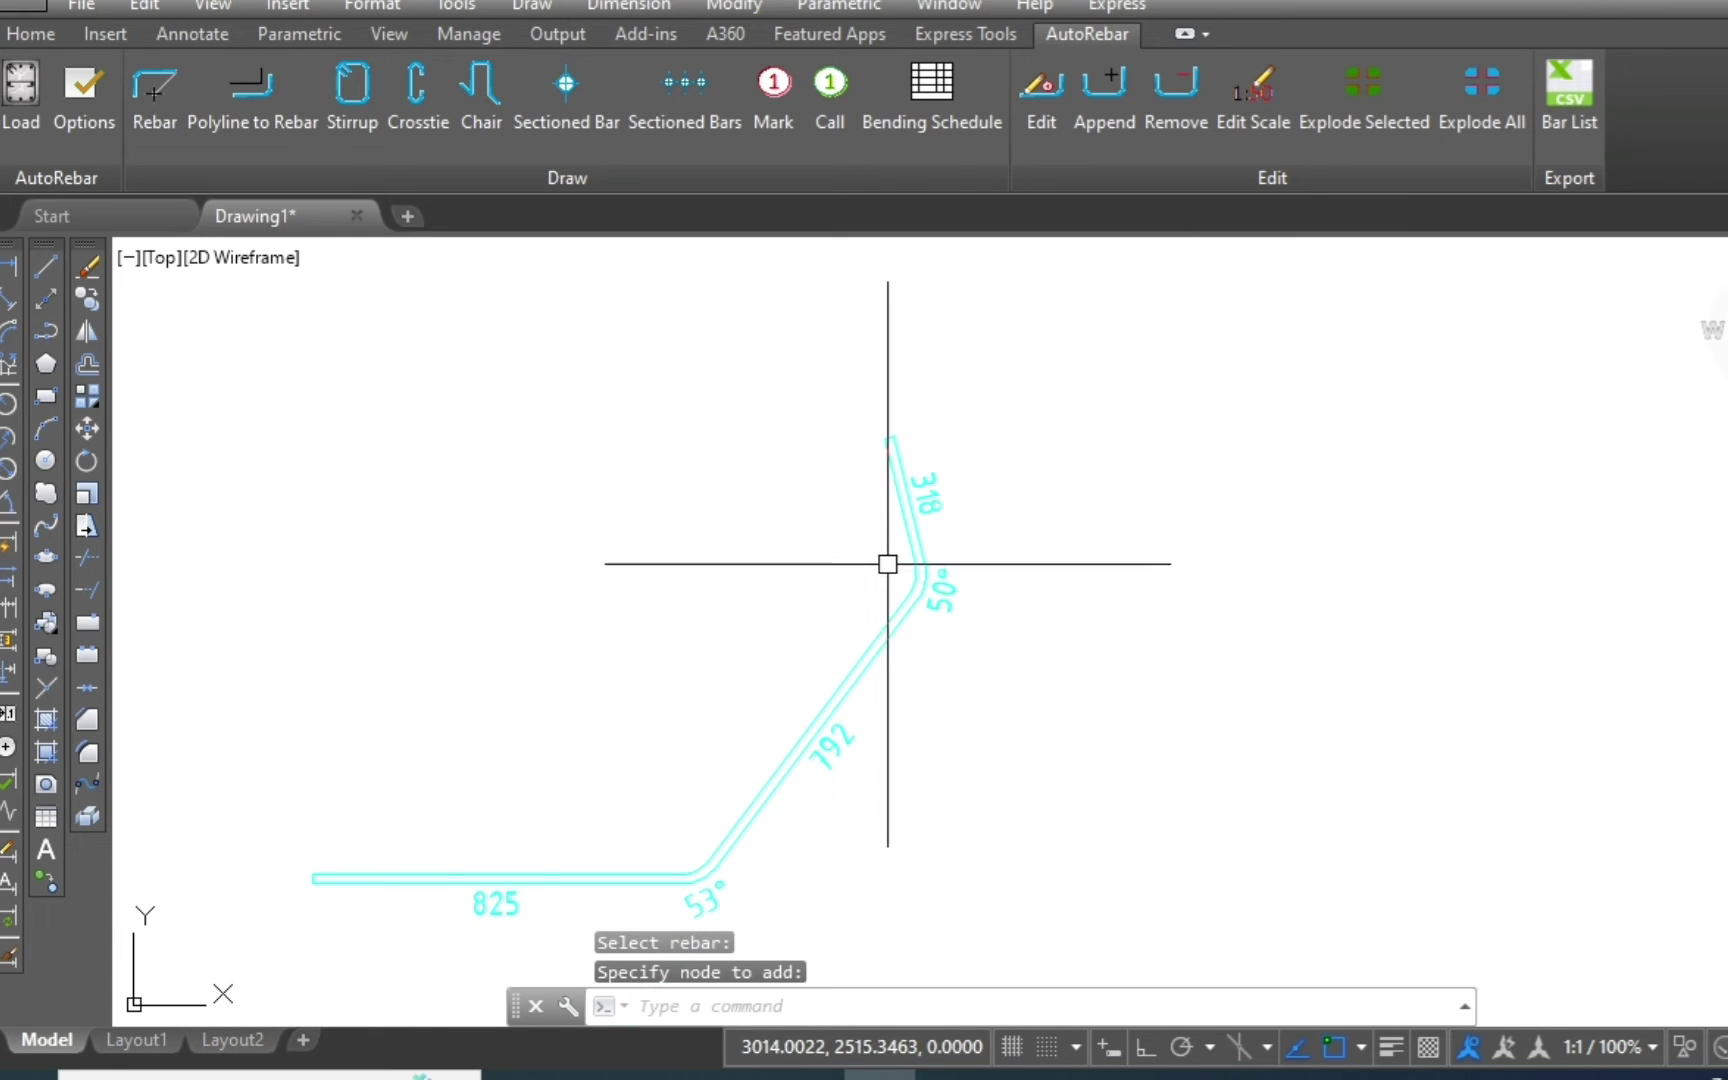
{"action": "scroll", "coordinate": [945, 502], "scroll_direction": "down", "scroll_amount": 2}
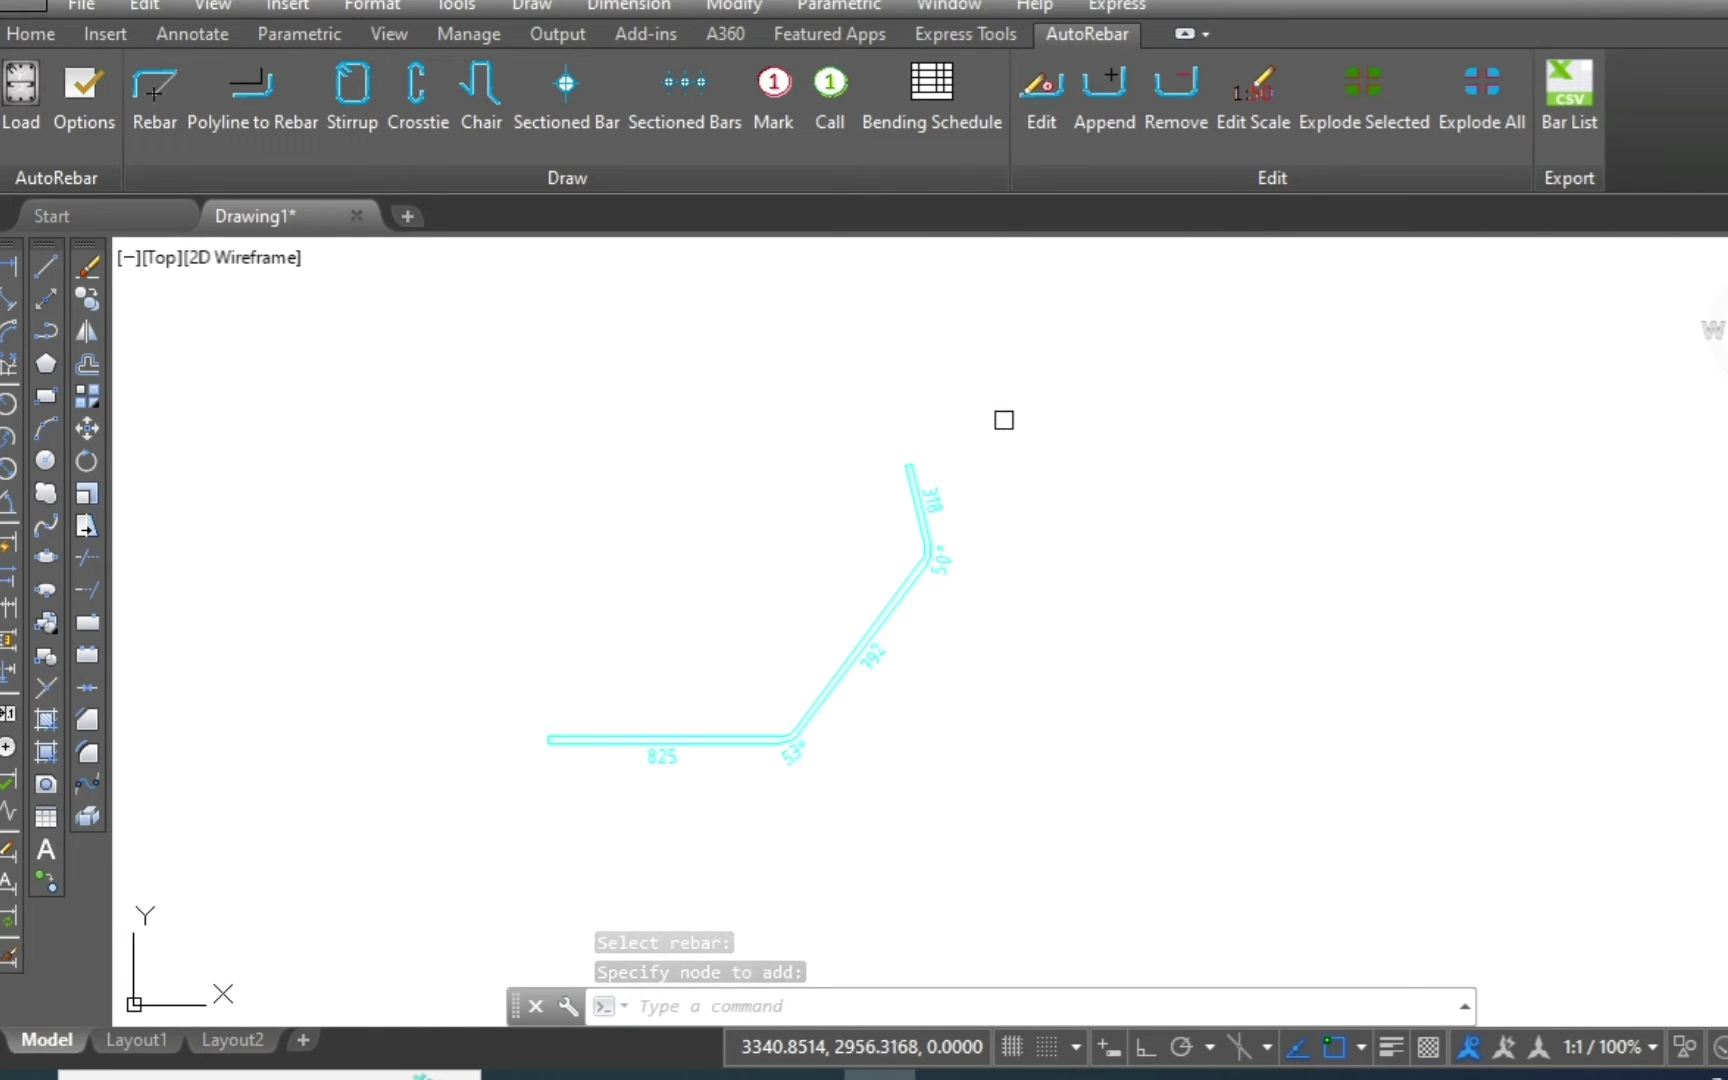
{"action": "left_click", "coordinate": [958, 440]}
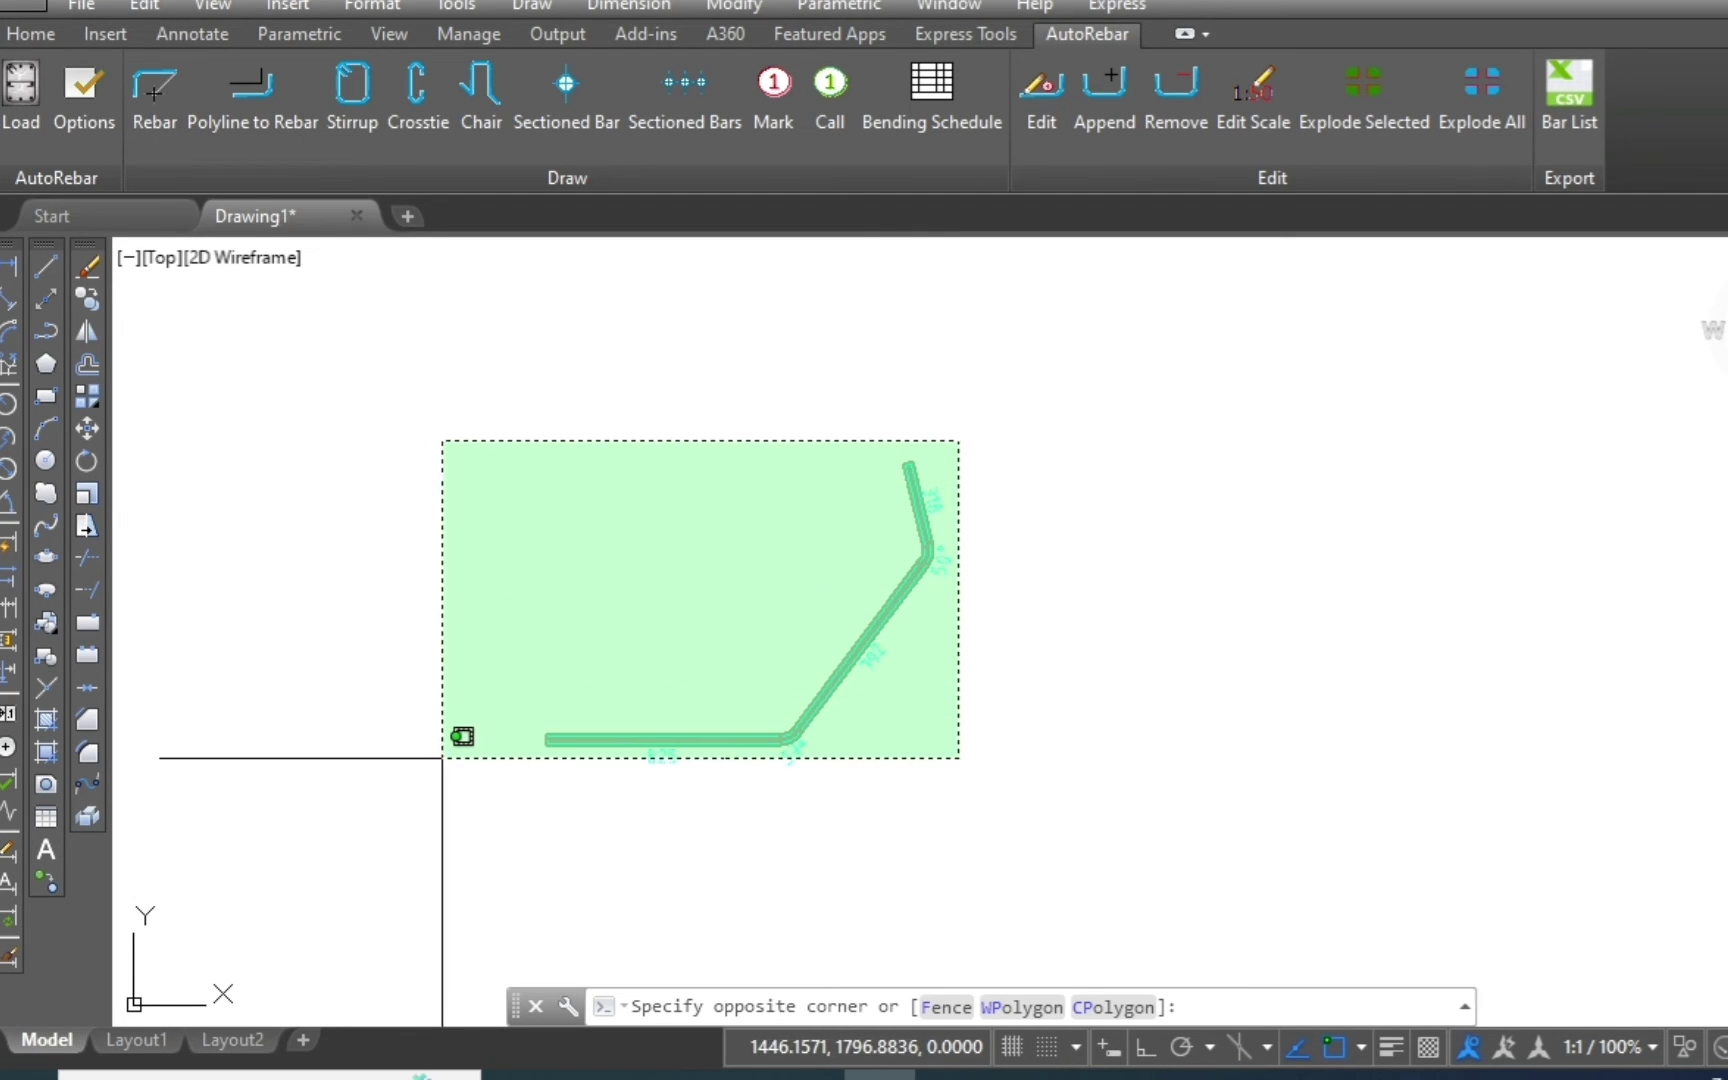
Erase the window-selected extended rebar with E.
{"action": "left_click", "coordinate": [442, 758]}
{"action": "type", "text": "E"}
{"action": "key", "text": "Return"}
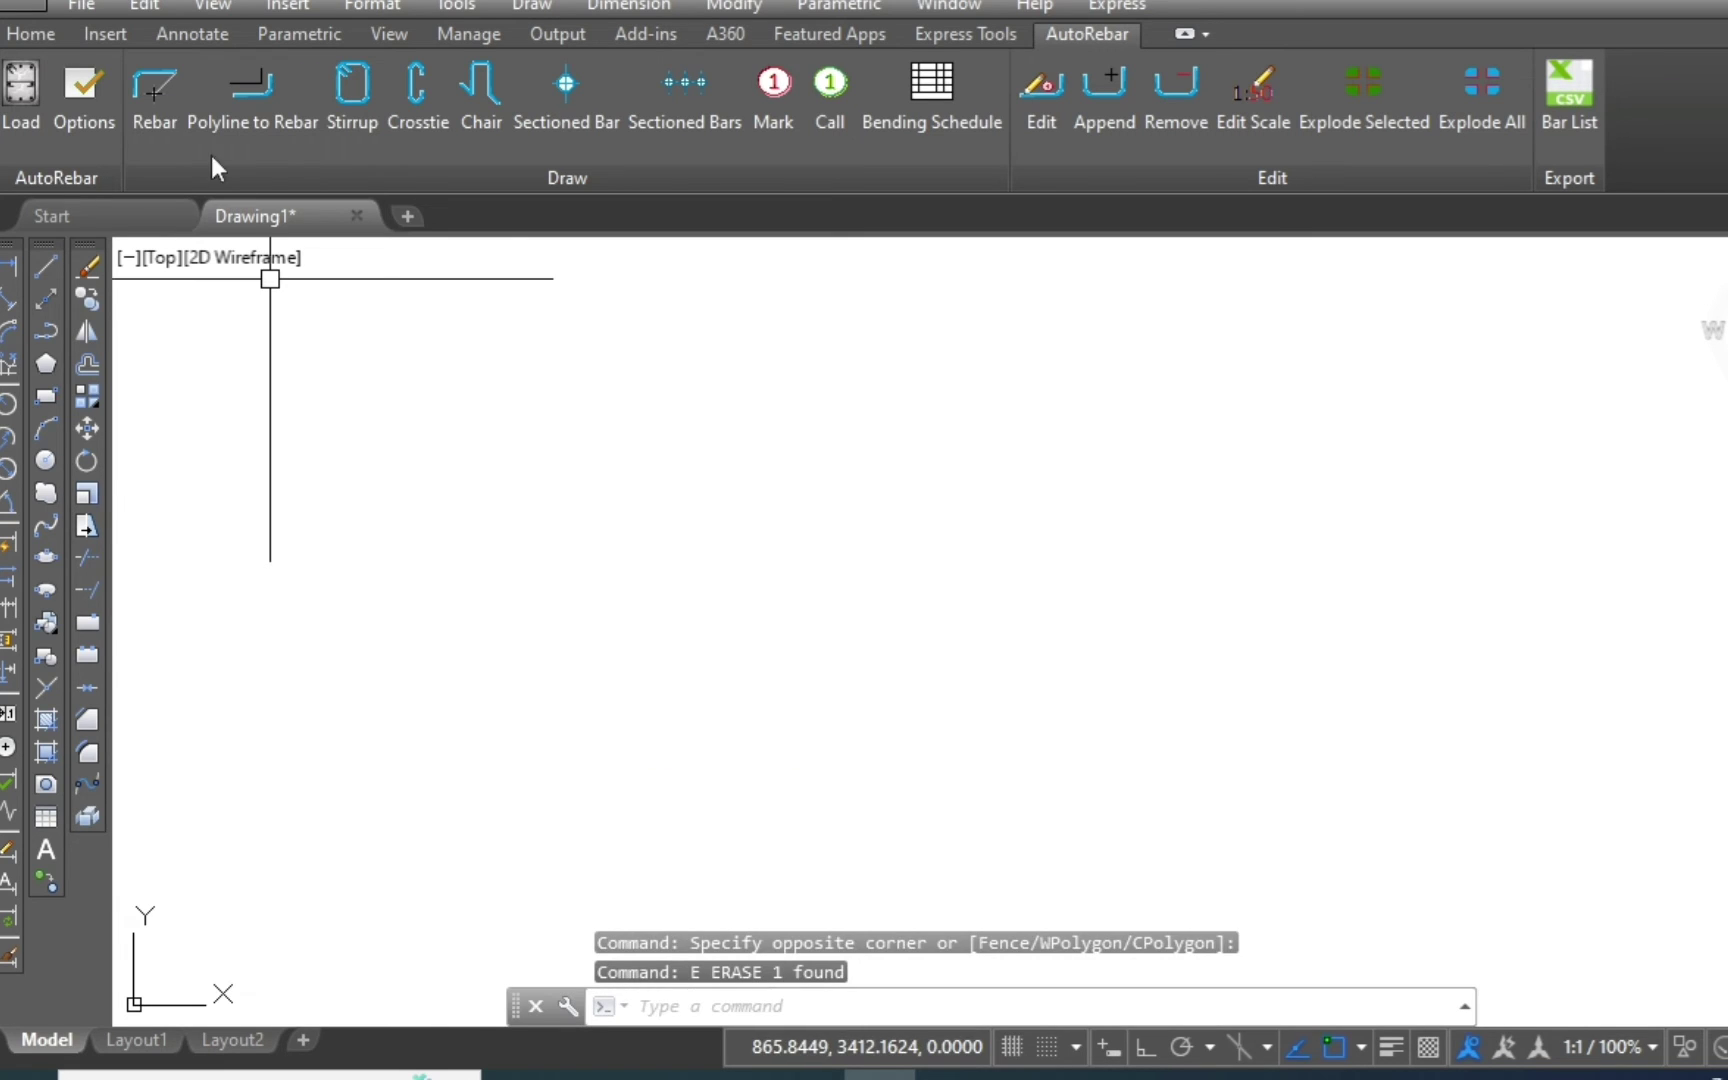
Draw a 20 mm bent rebar with a straight first leg and an angled 452 leg.
{"action": "left_click", "coordinate": [155, 108]}
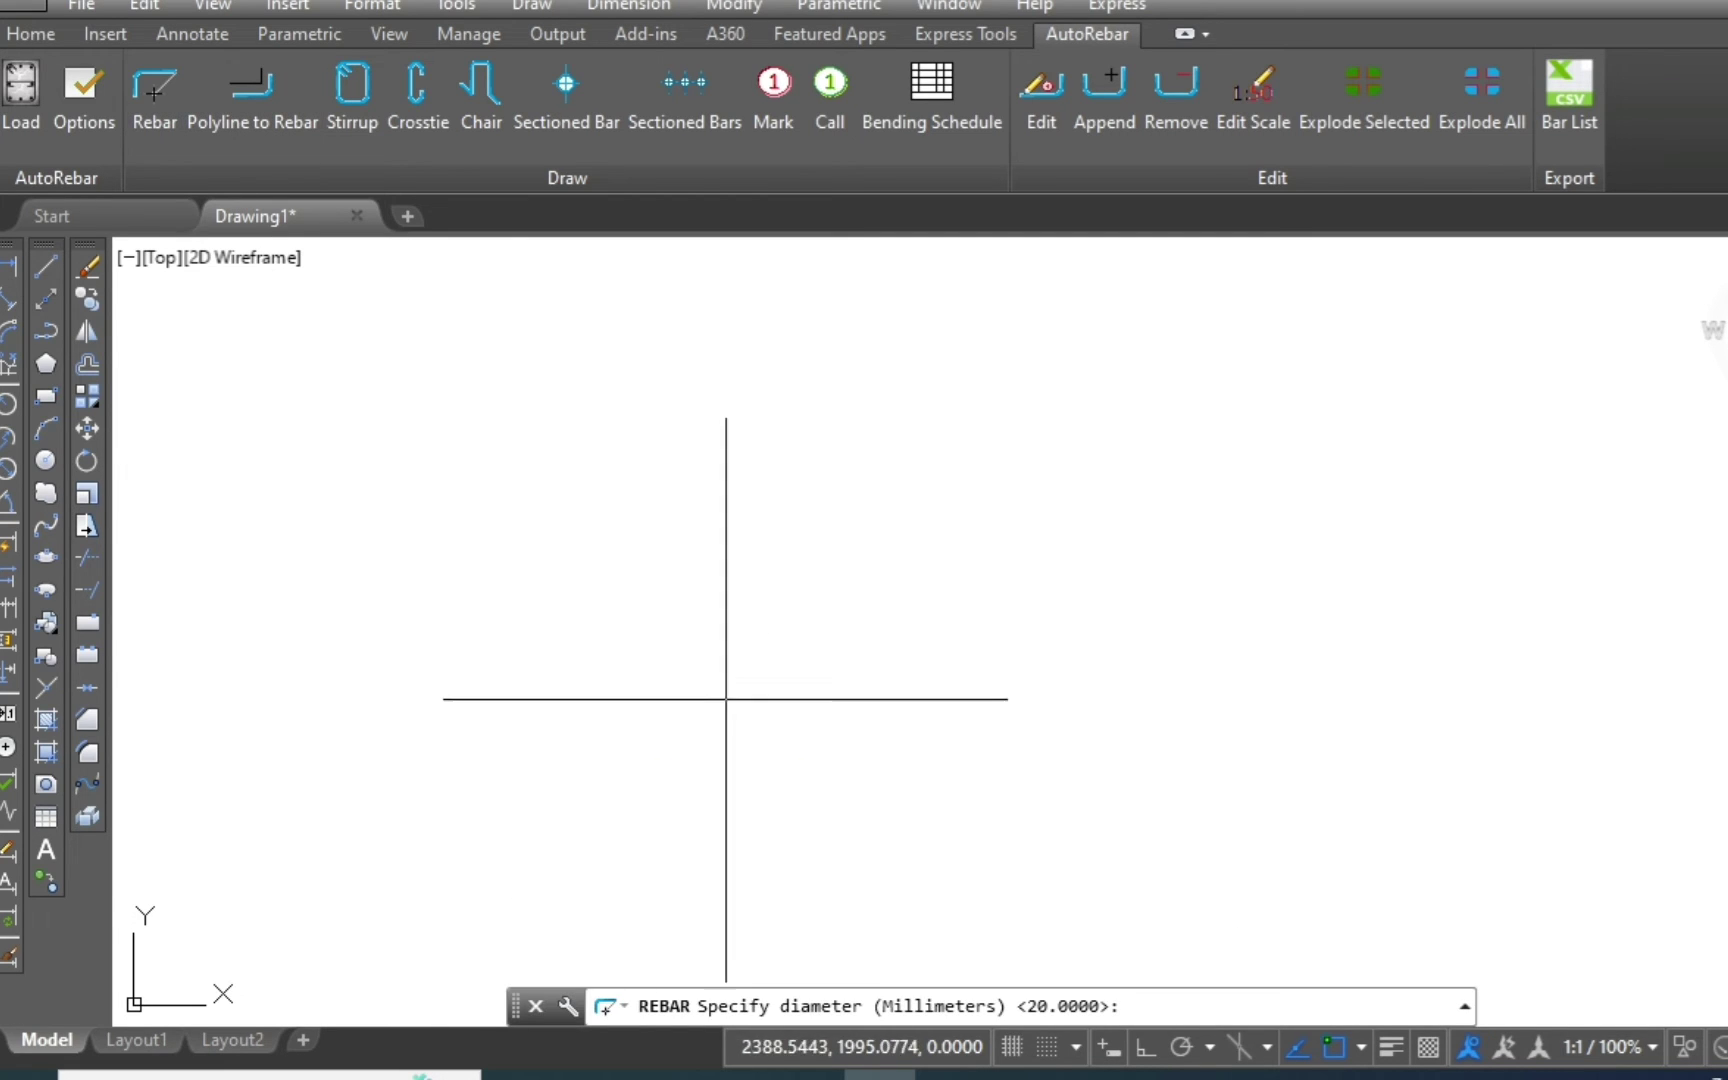
{"action": "key", "text": "Return"}
{"action": "left_click", "coordinate": [692, 677]}
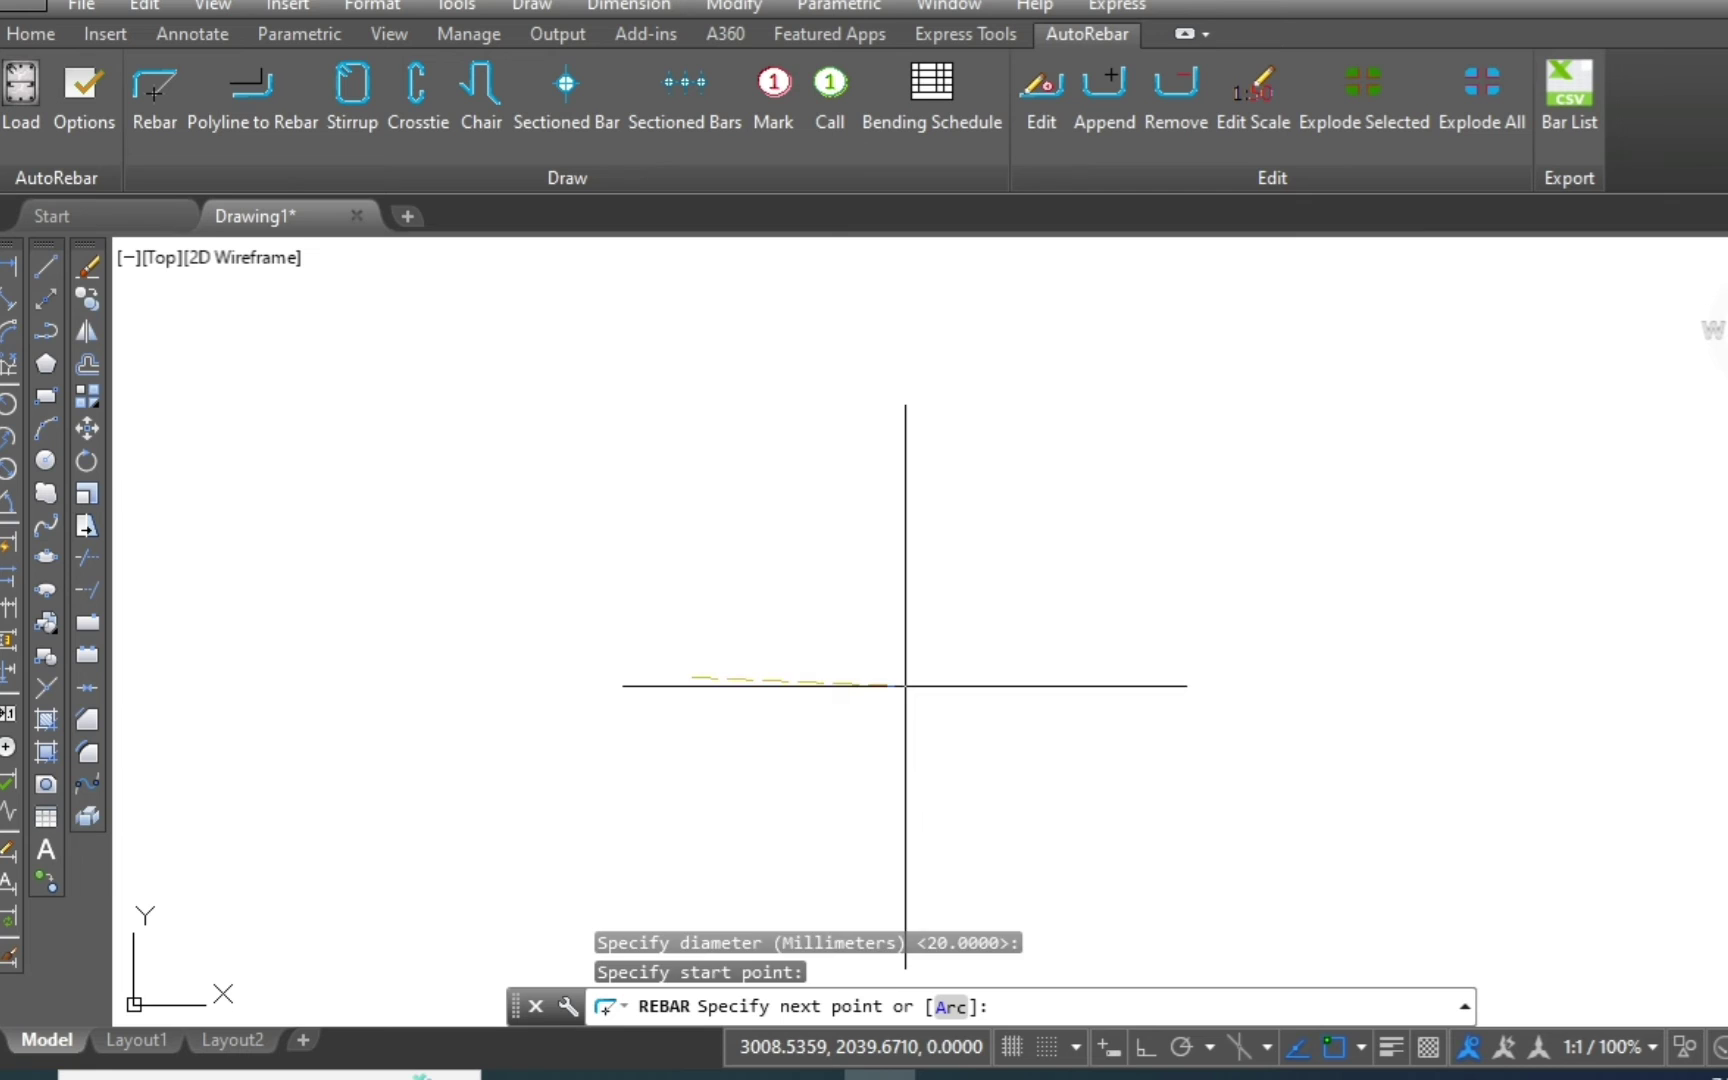
{"action": "left_click", "coordinate": [905, 686]}
{"action": "left_click", "coordinate": [972, 571]}
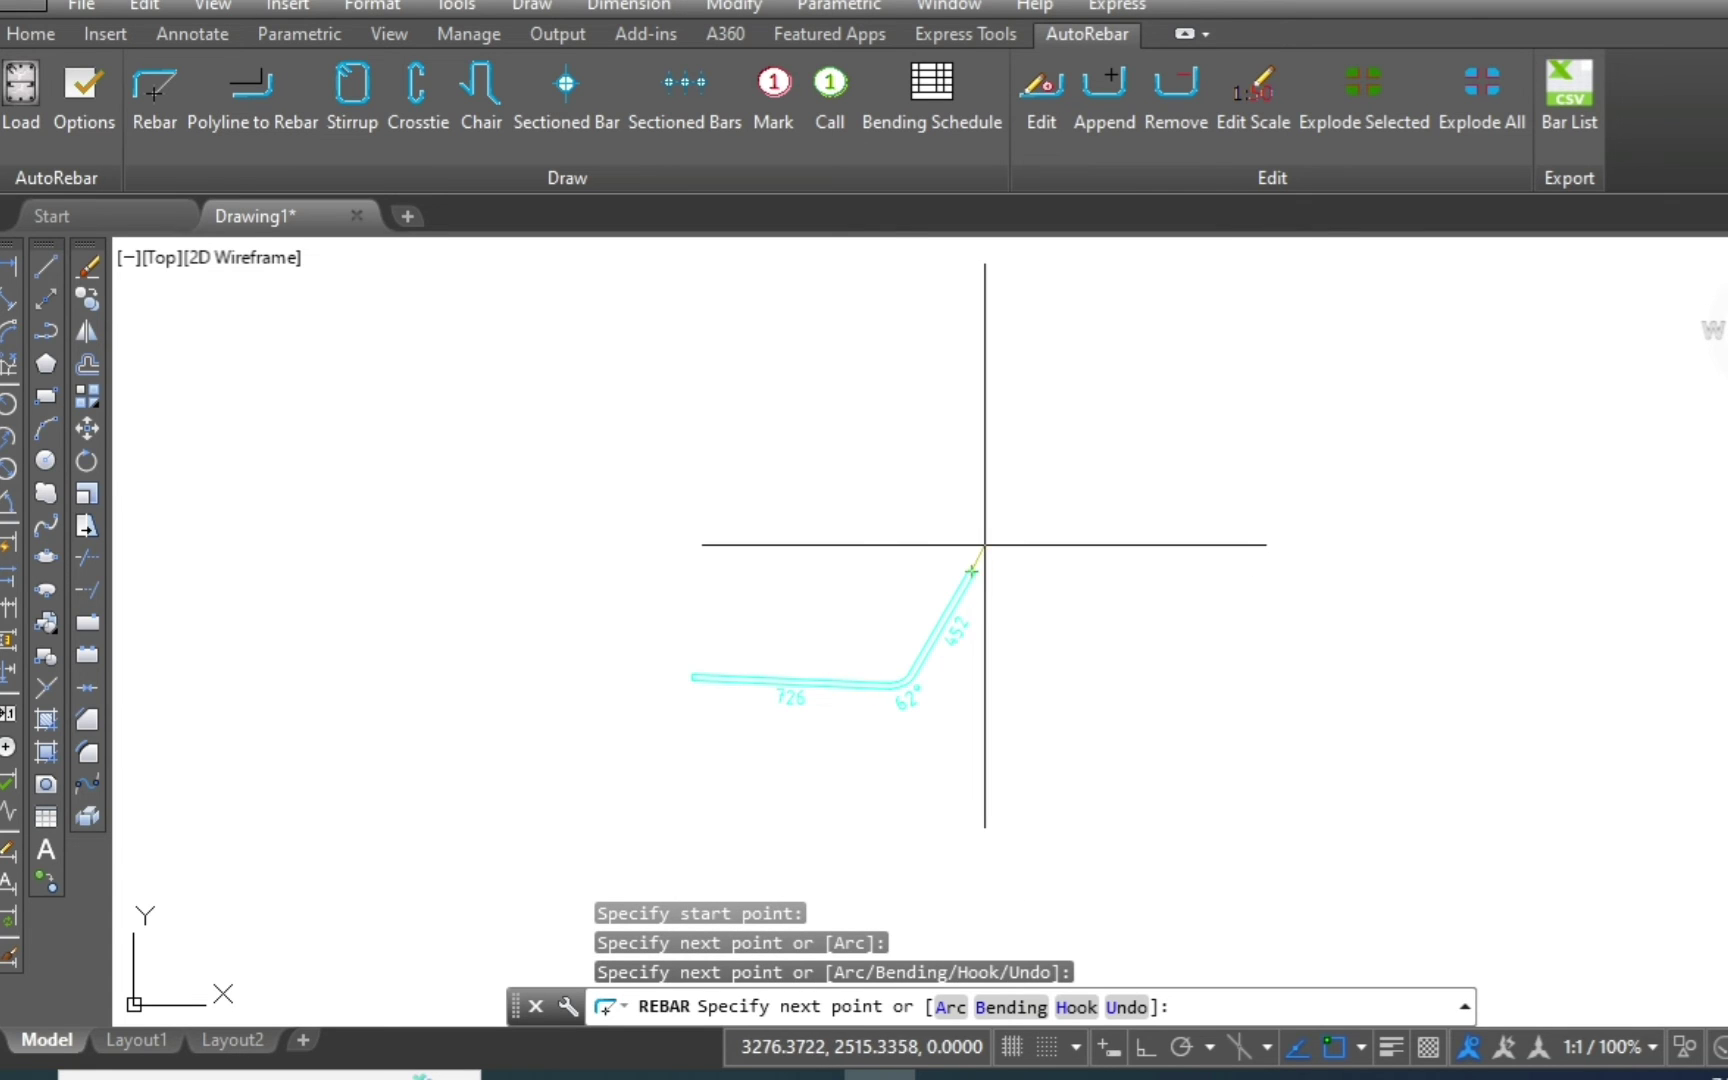
{"action": "scroll", "coordinate": [988, 540], "scroll_direction": "up", "scroll_amount": 4}
{"action": "key", "text": "Escape"}
{"action": "scroll", "coordinate": [910, 460], "scroll_direction": "down", "scroll_amount": 2}
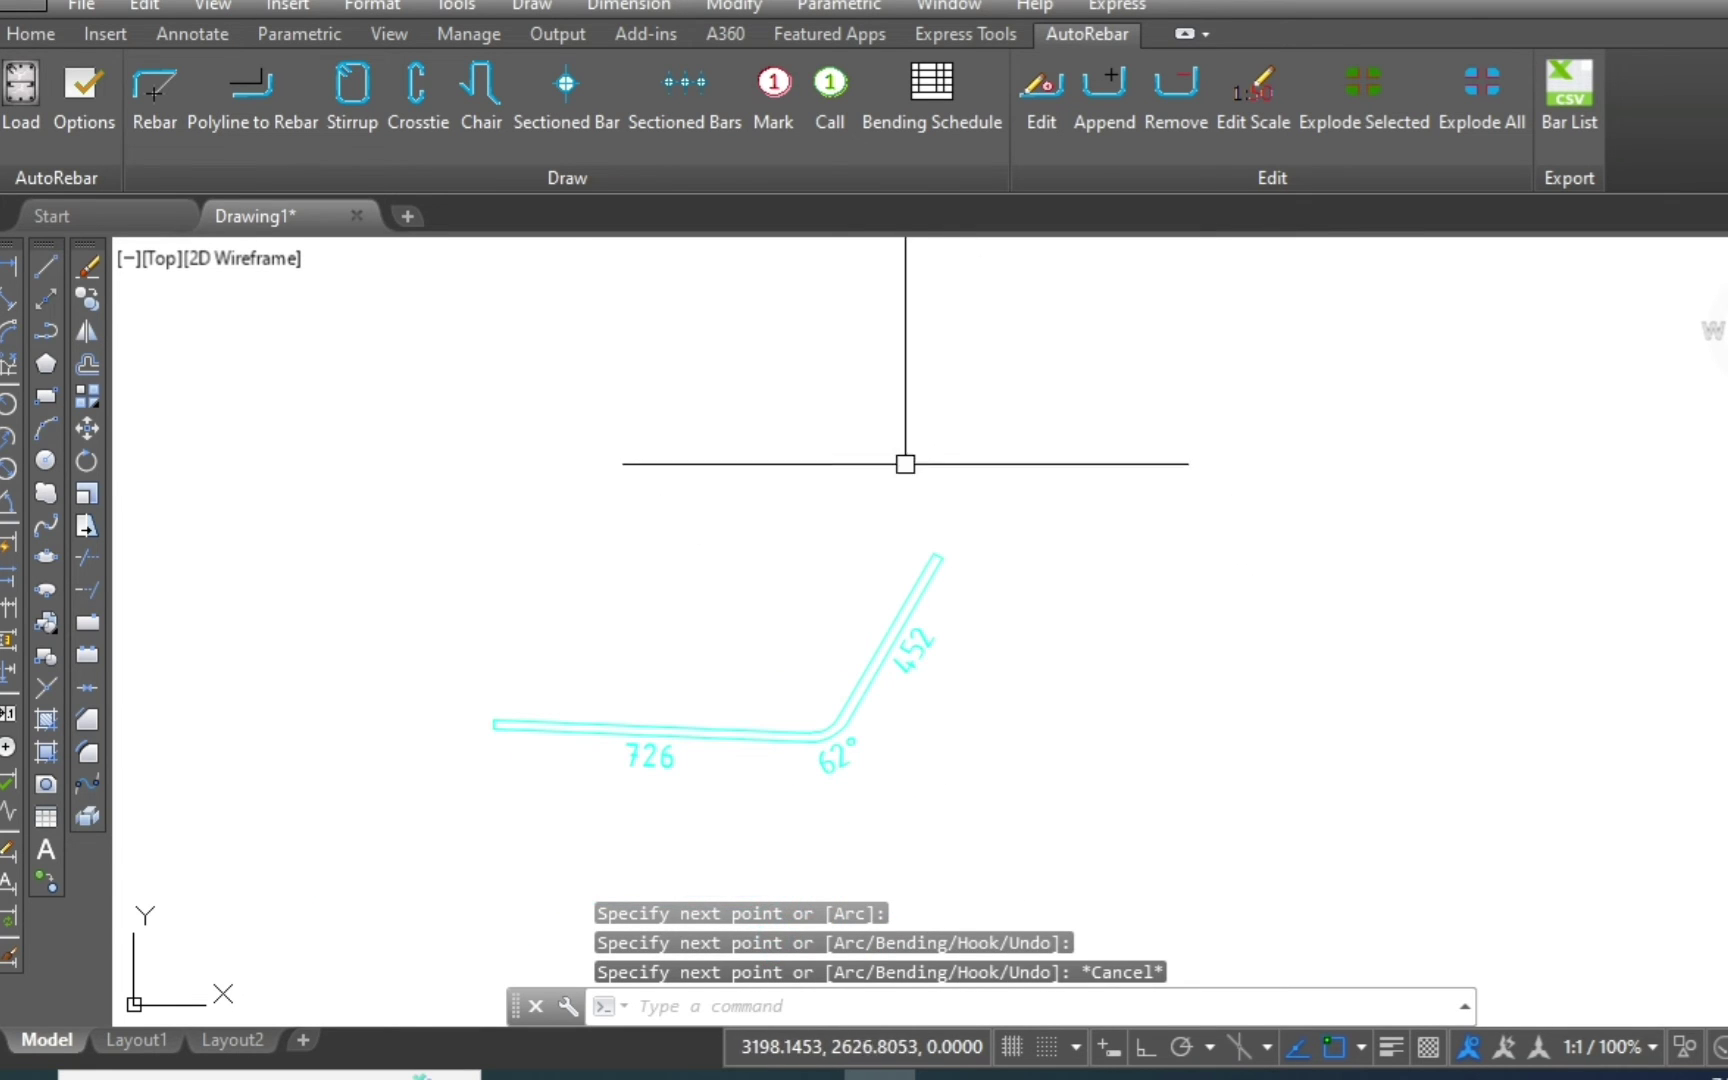
Draw another 20 mm rebar from the 452 leg's end up to a 308 leg.
{"action": "left_click", "coordinate": [157, 102]}
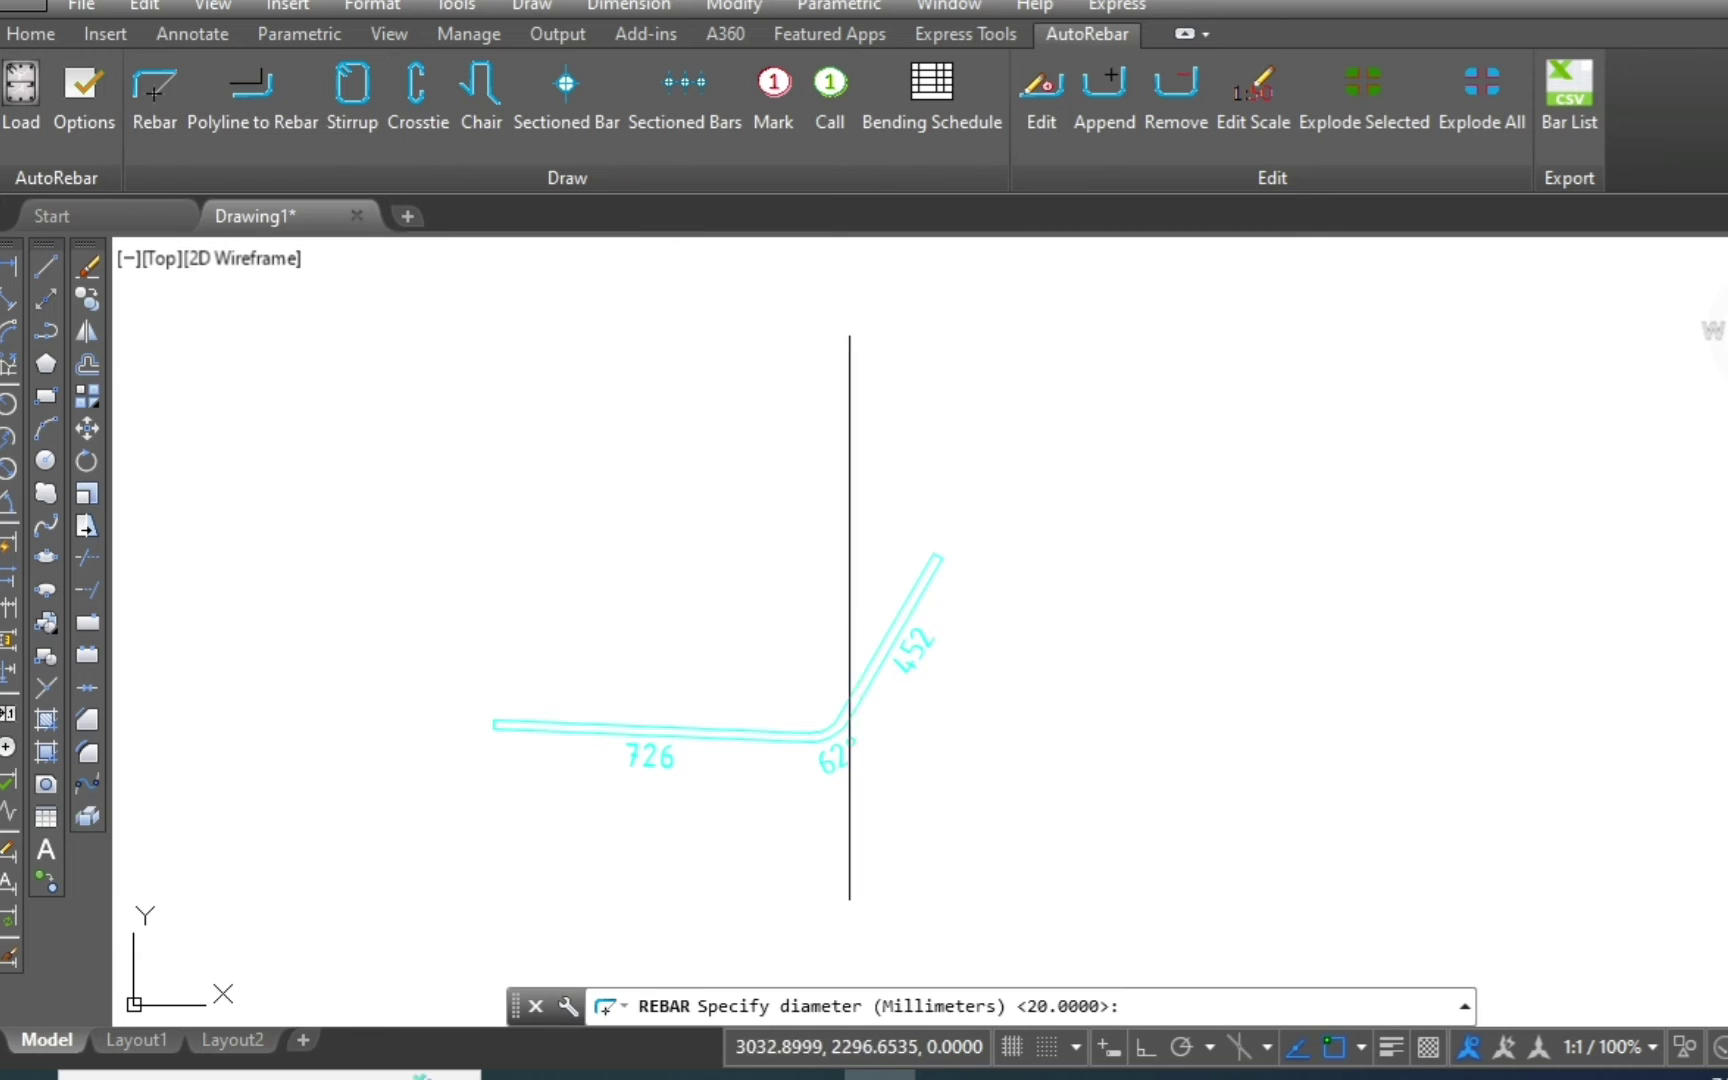
{"action": "key", "text": "Return"}
{"action": "scroll", "coordinate": [900, 590], "scroll_direction": "up", "scroll_amount": 1}
{"action": "scroll", "coordinate": [926, 563], "scroll_direction": "up", "scroll_amount": 2}
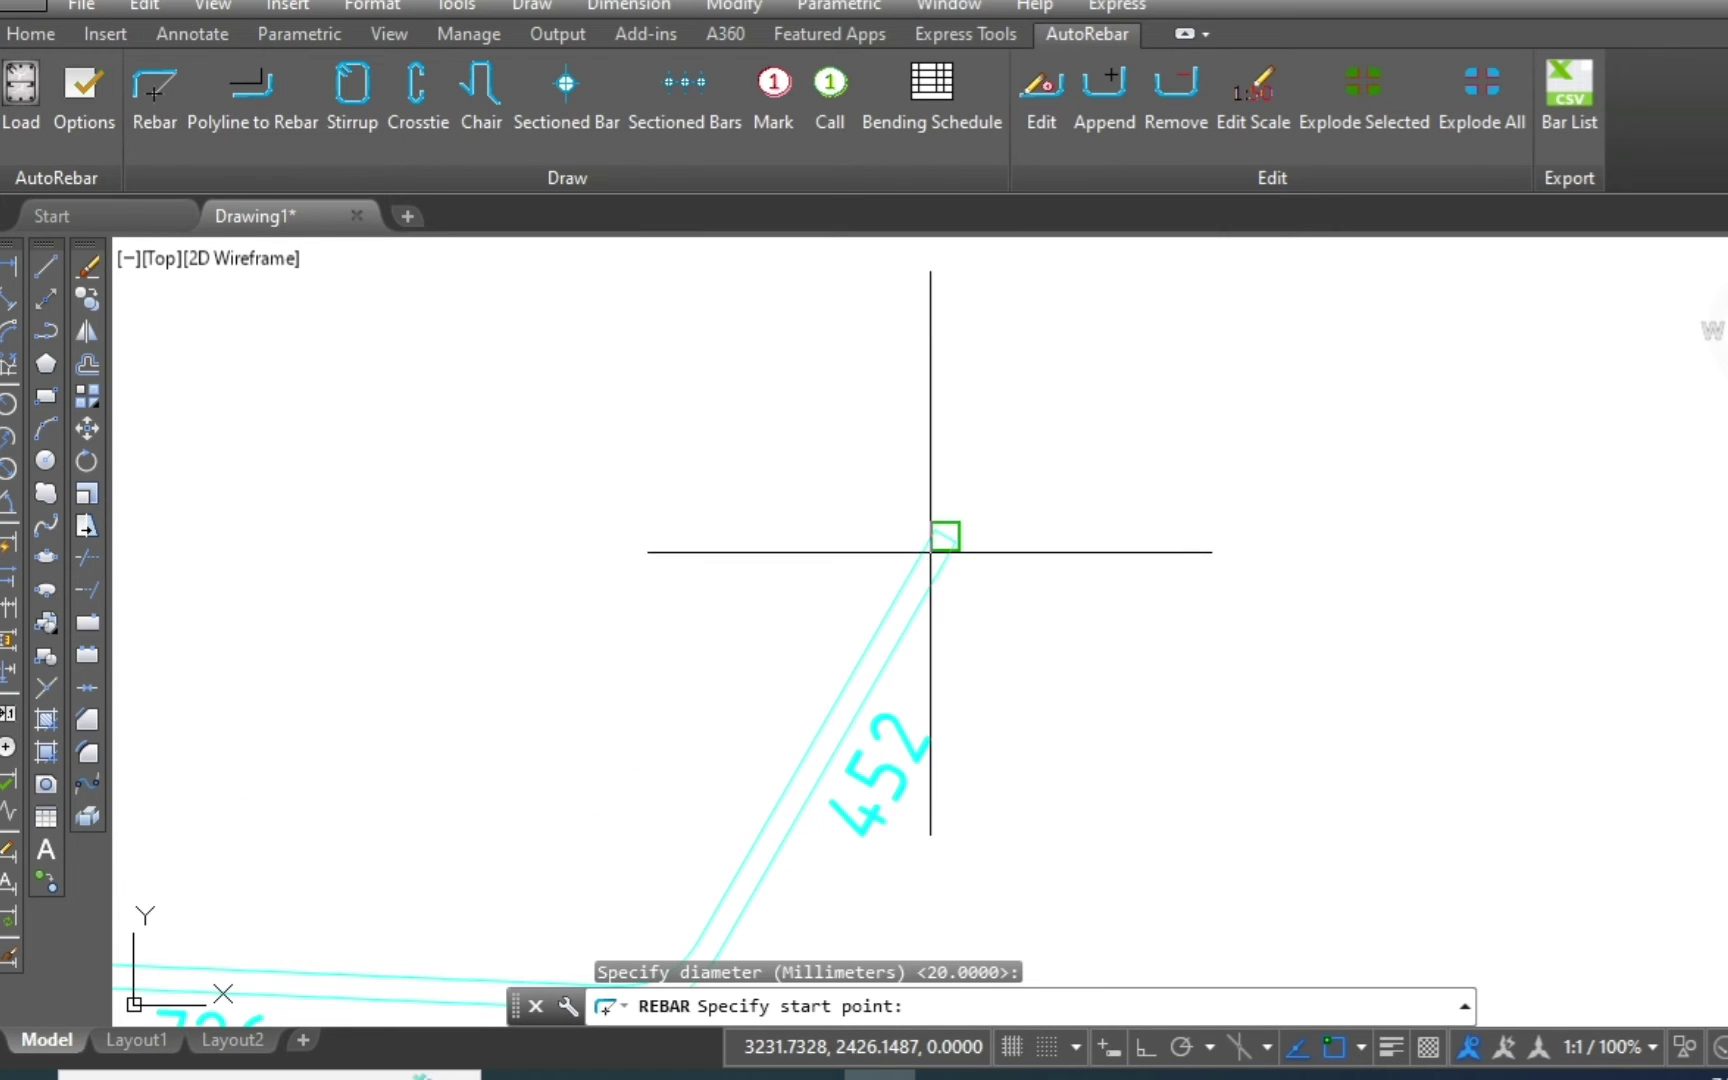
{"action": "left_click", "coordinate": [937, 547]}
{"action": "scroll", "coordinate": [937, 547], "scroll_direction": "down", "scroll_amount": 2}
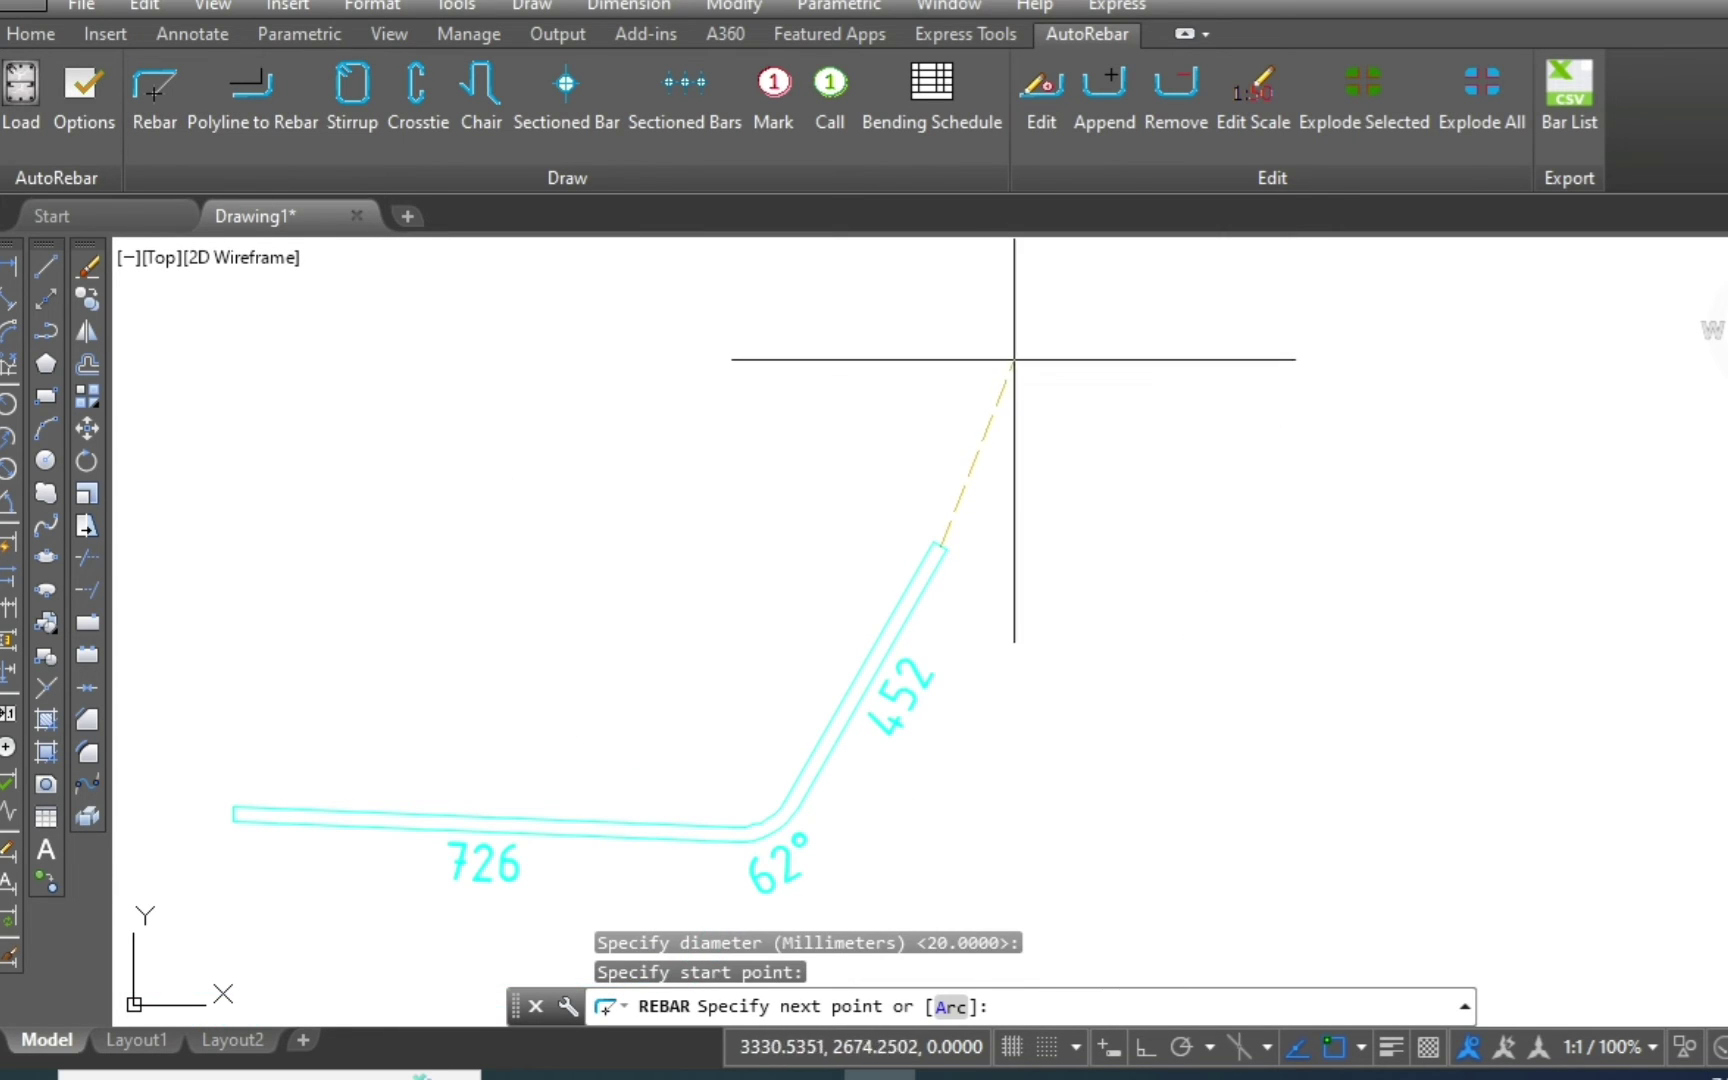
{"action": "left_click", "coordinate": [982, 318]}
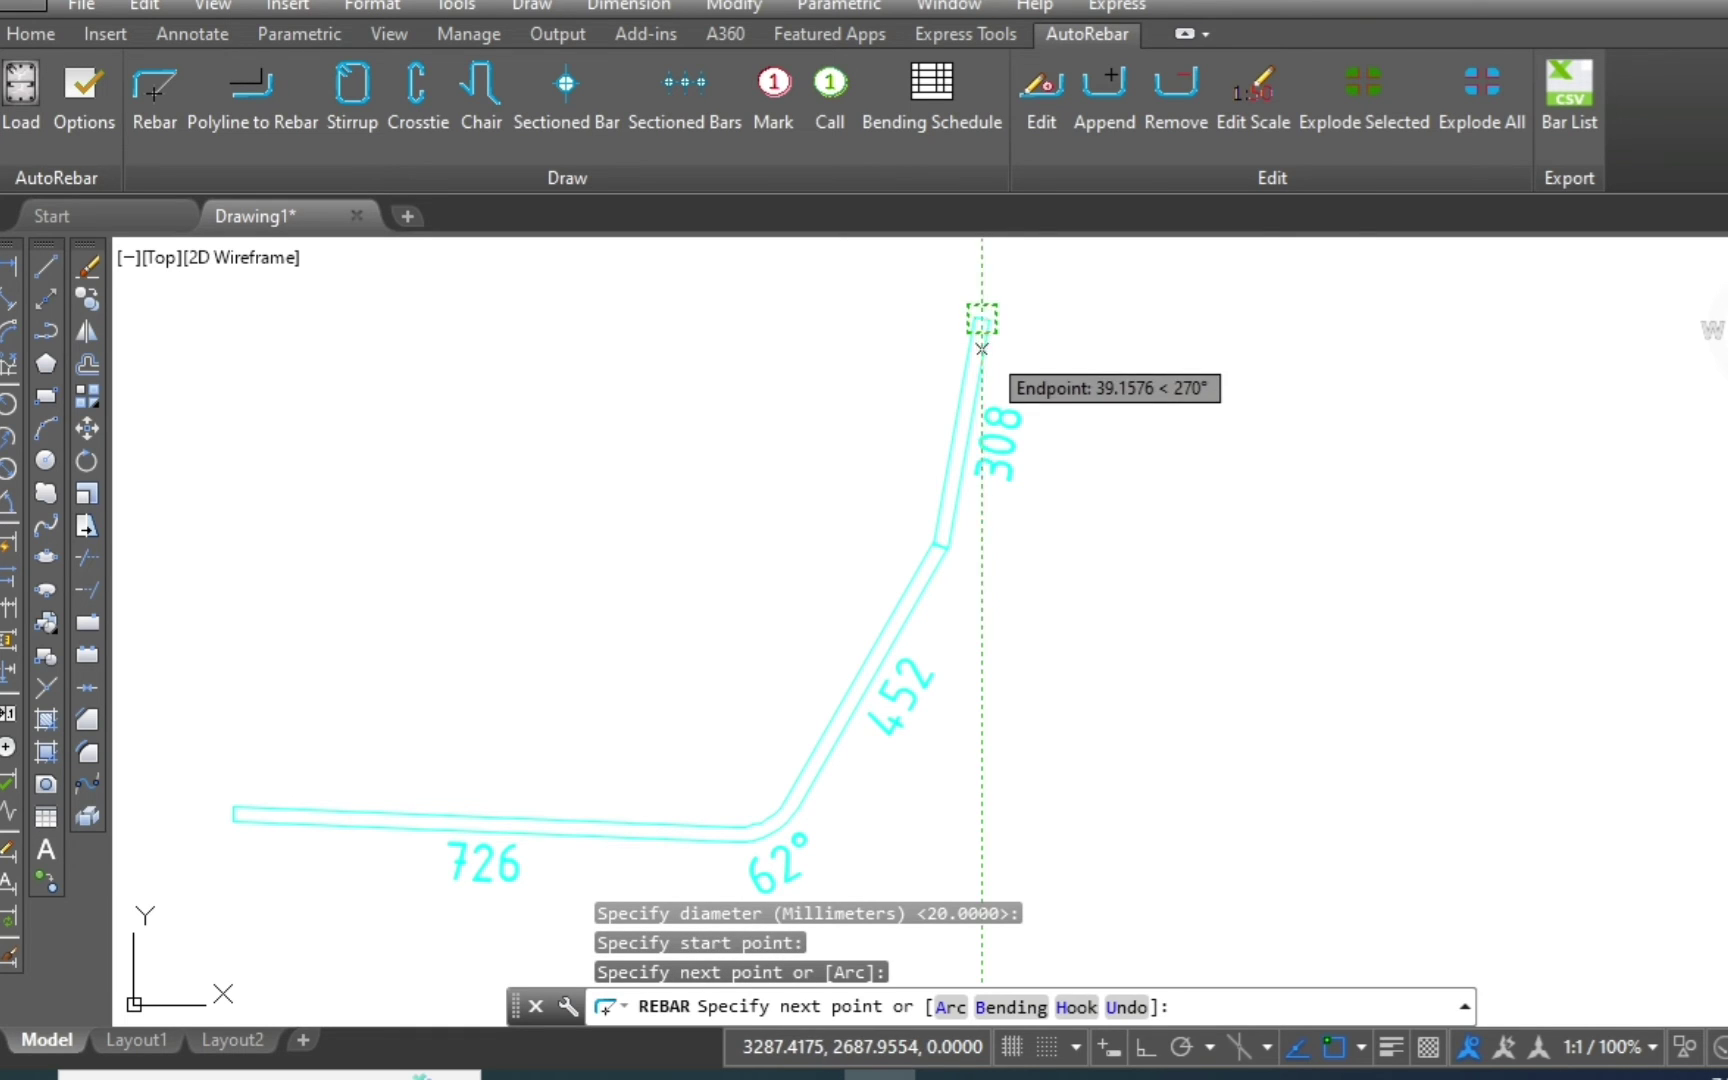
{"action": "key", "text": "Escape"}
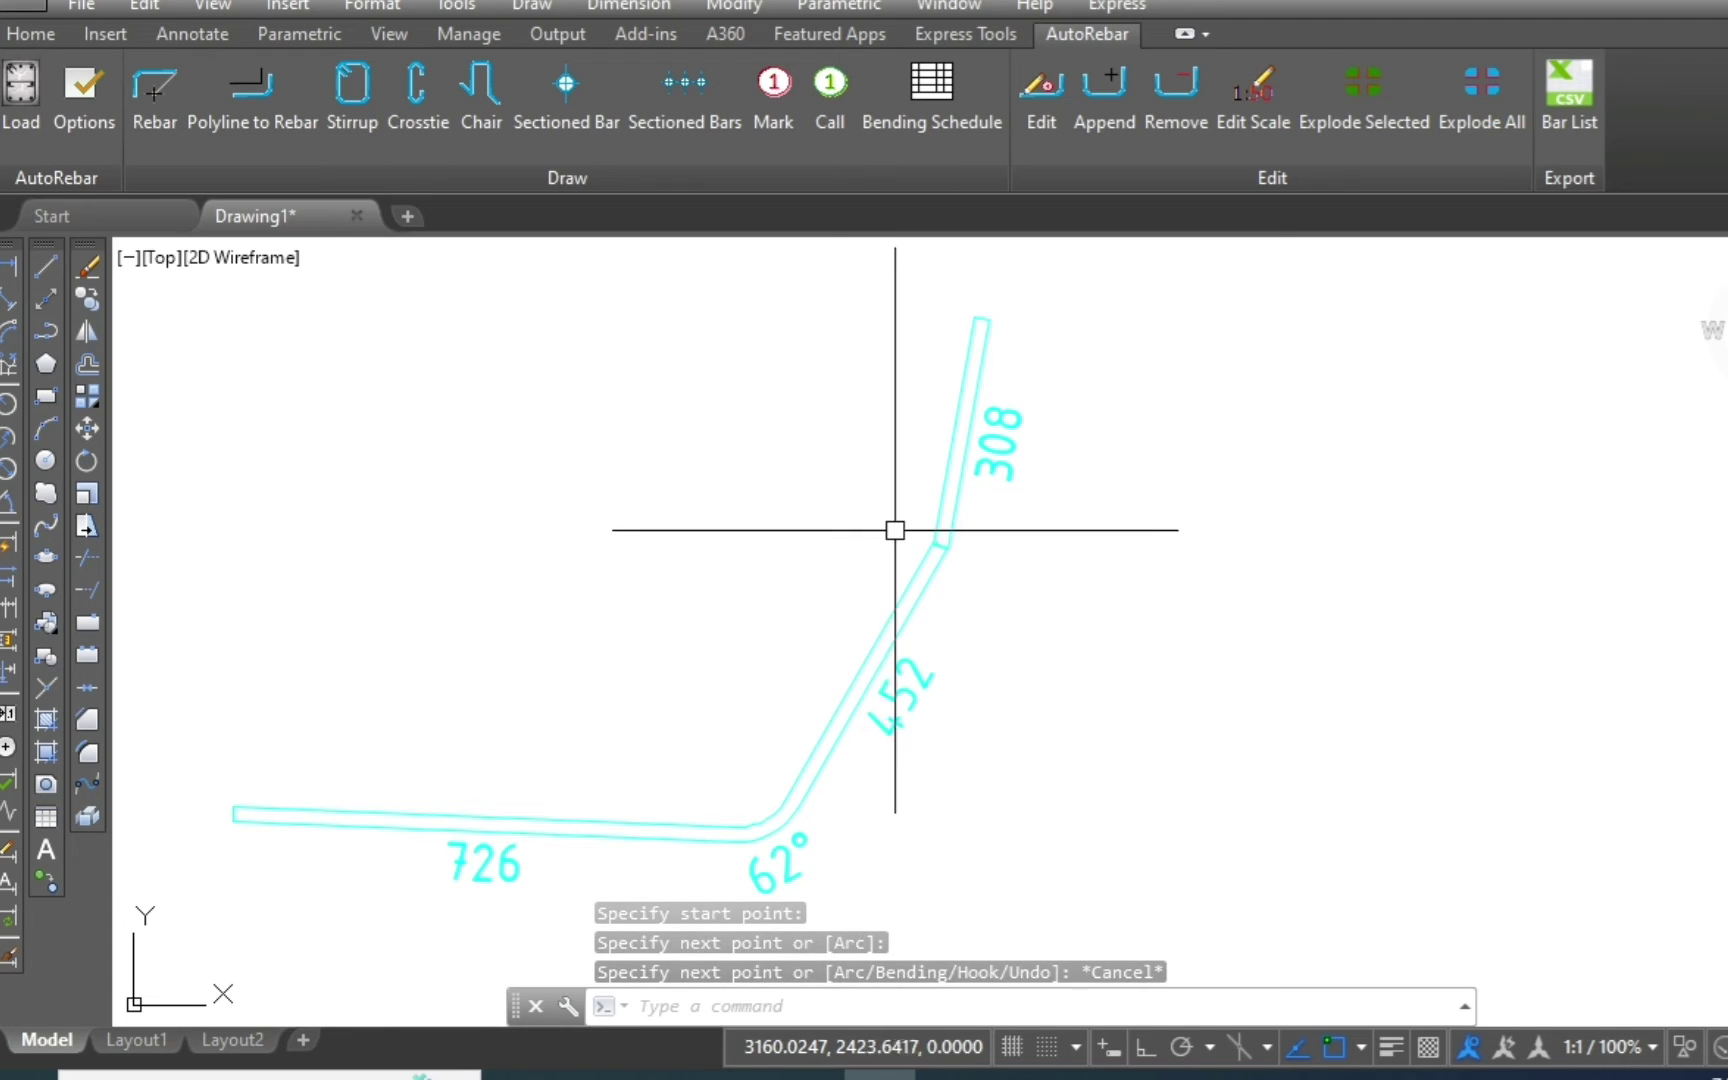
Draw a smaller bent rebar with 333 and 267 legs at 60°.
{"action": "scroll", "coordinate": [895, 535], "scroll_direction": "down", "scroll_amount": 4}
{"action": "key", "text": "Return"}
{"action": "key", "text": "Return"}
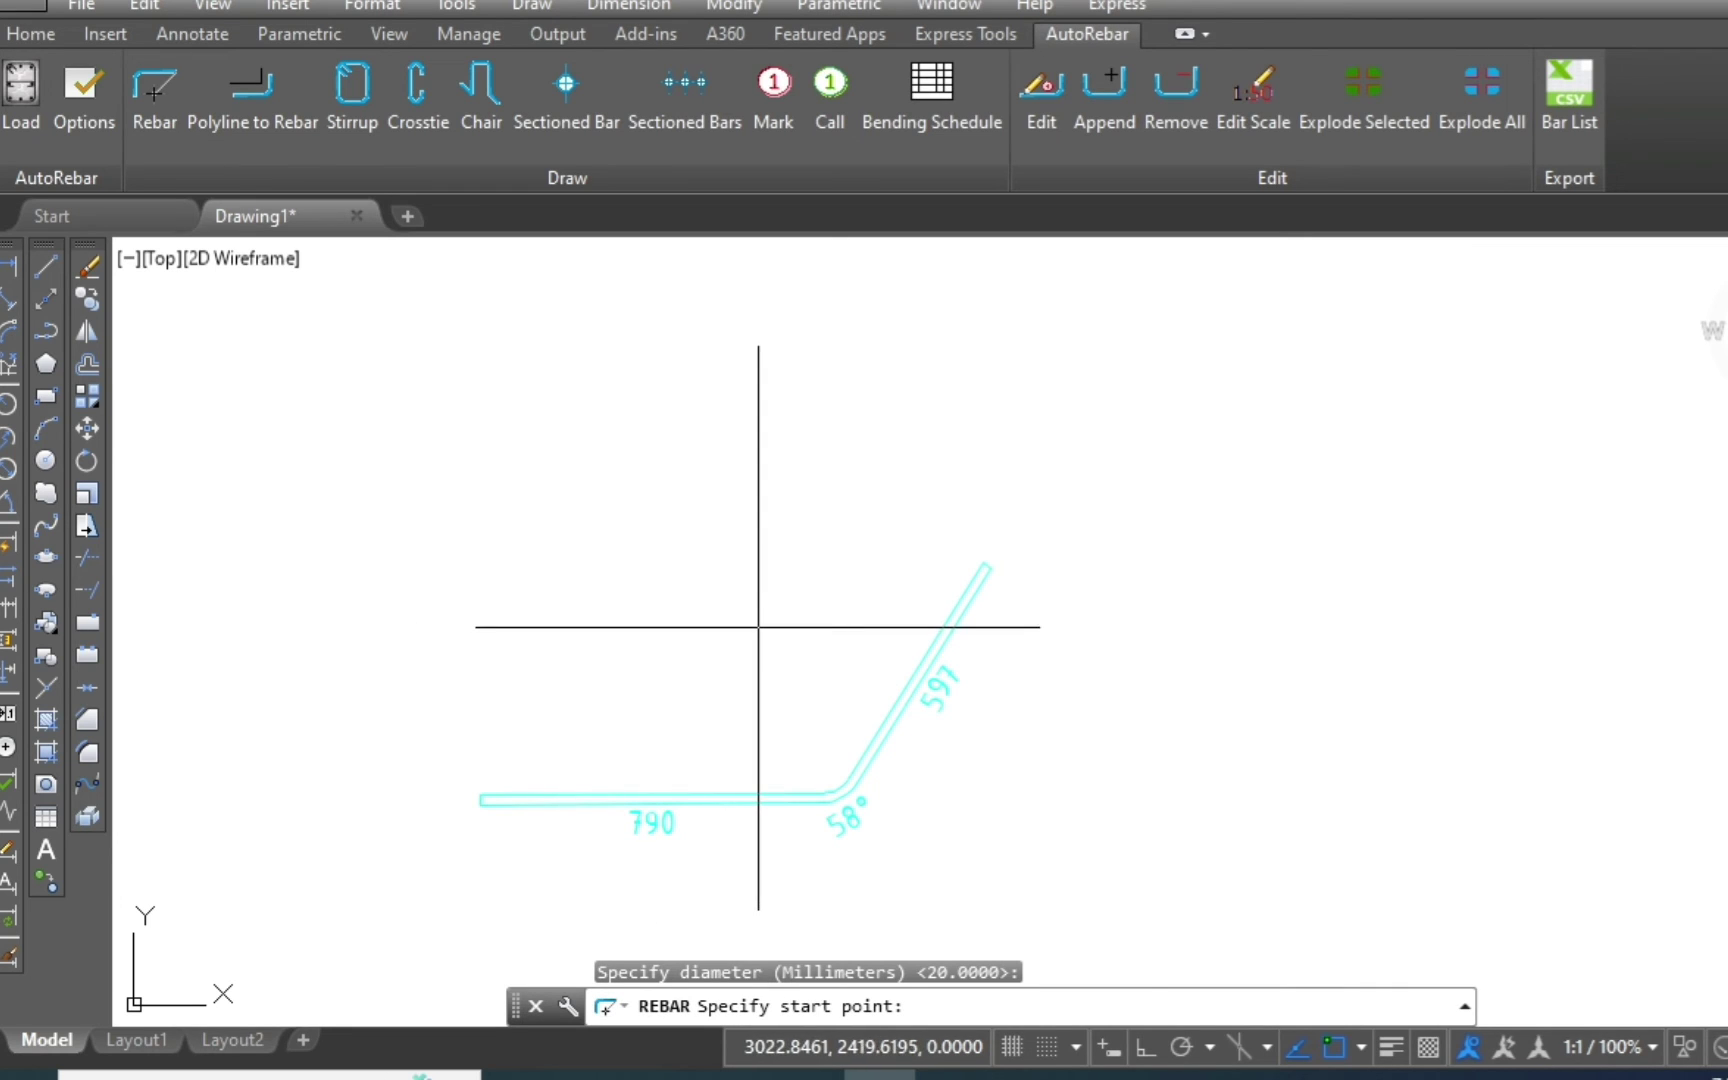
{"action": "left_click", "coordinate": [697, 625]}
{"action": "left_click", "coordinate": [845, 597]}
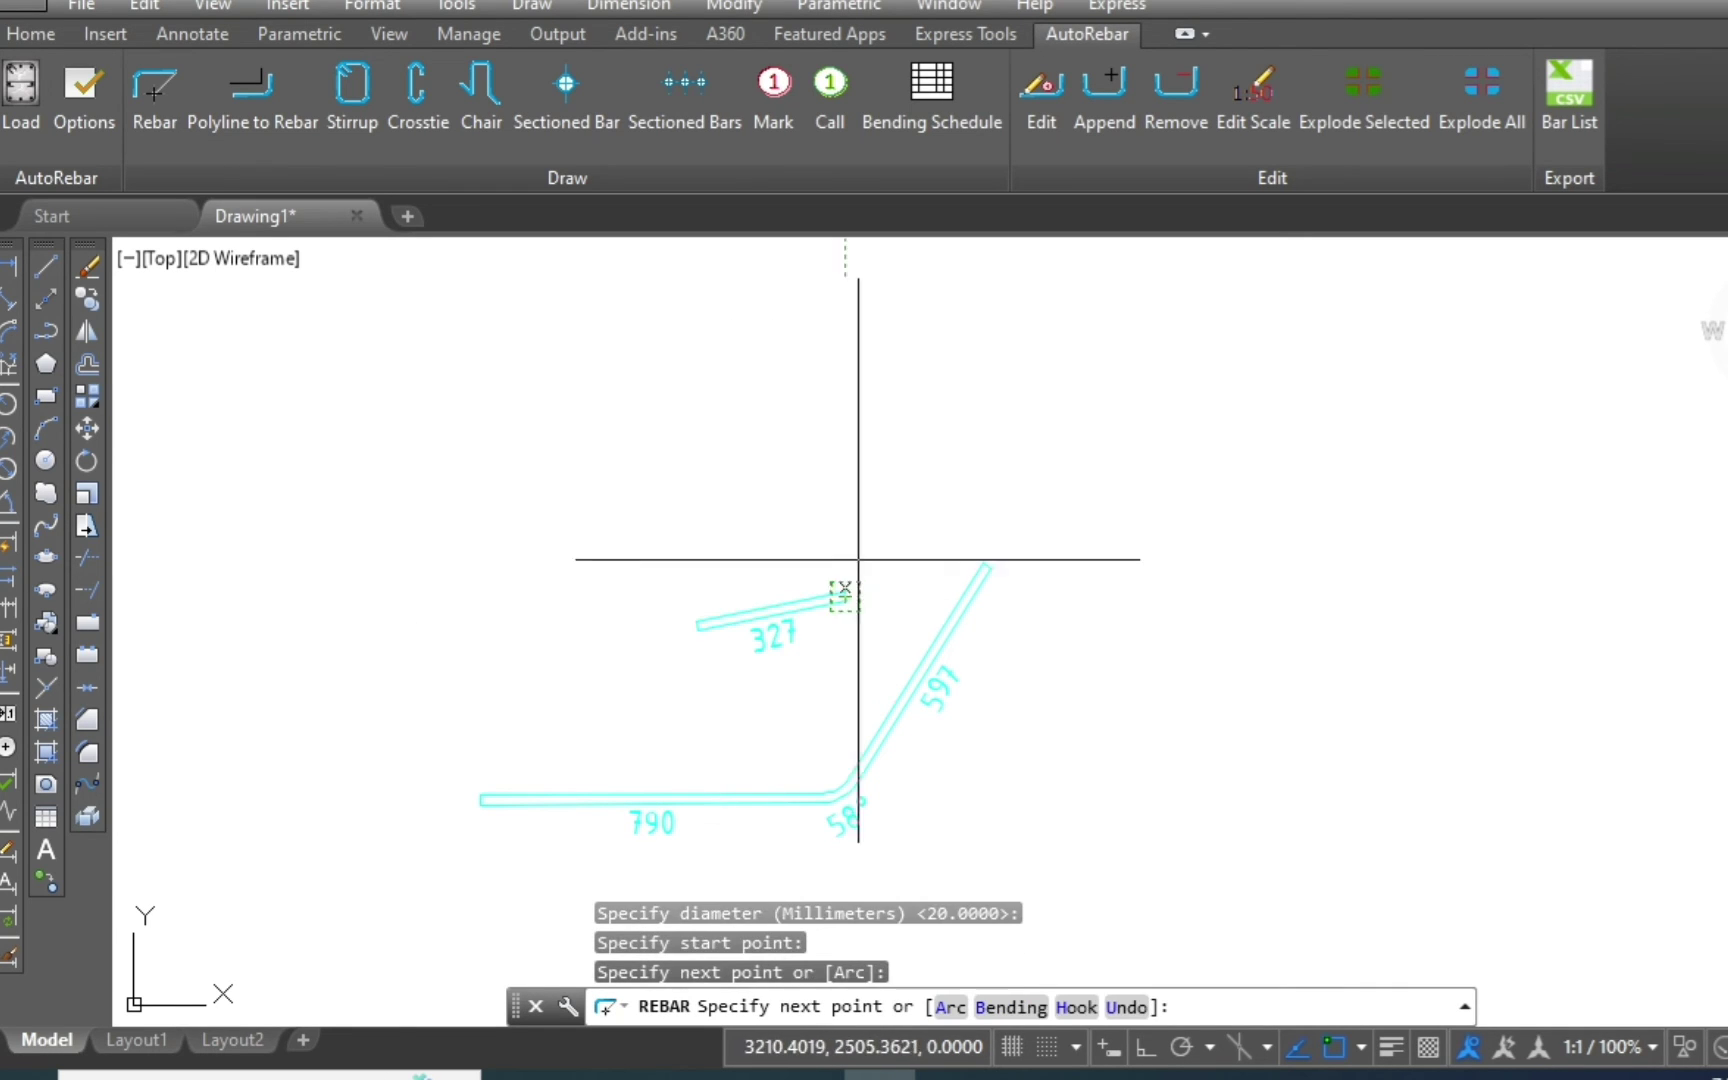
{"action": "left_click", "coordinate": [883, 483]}
{"action": "key", "text": "Escape"}
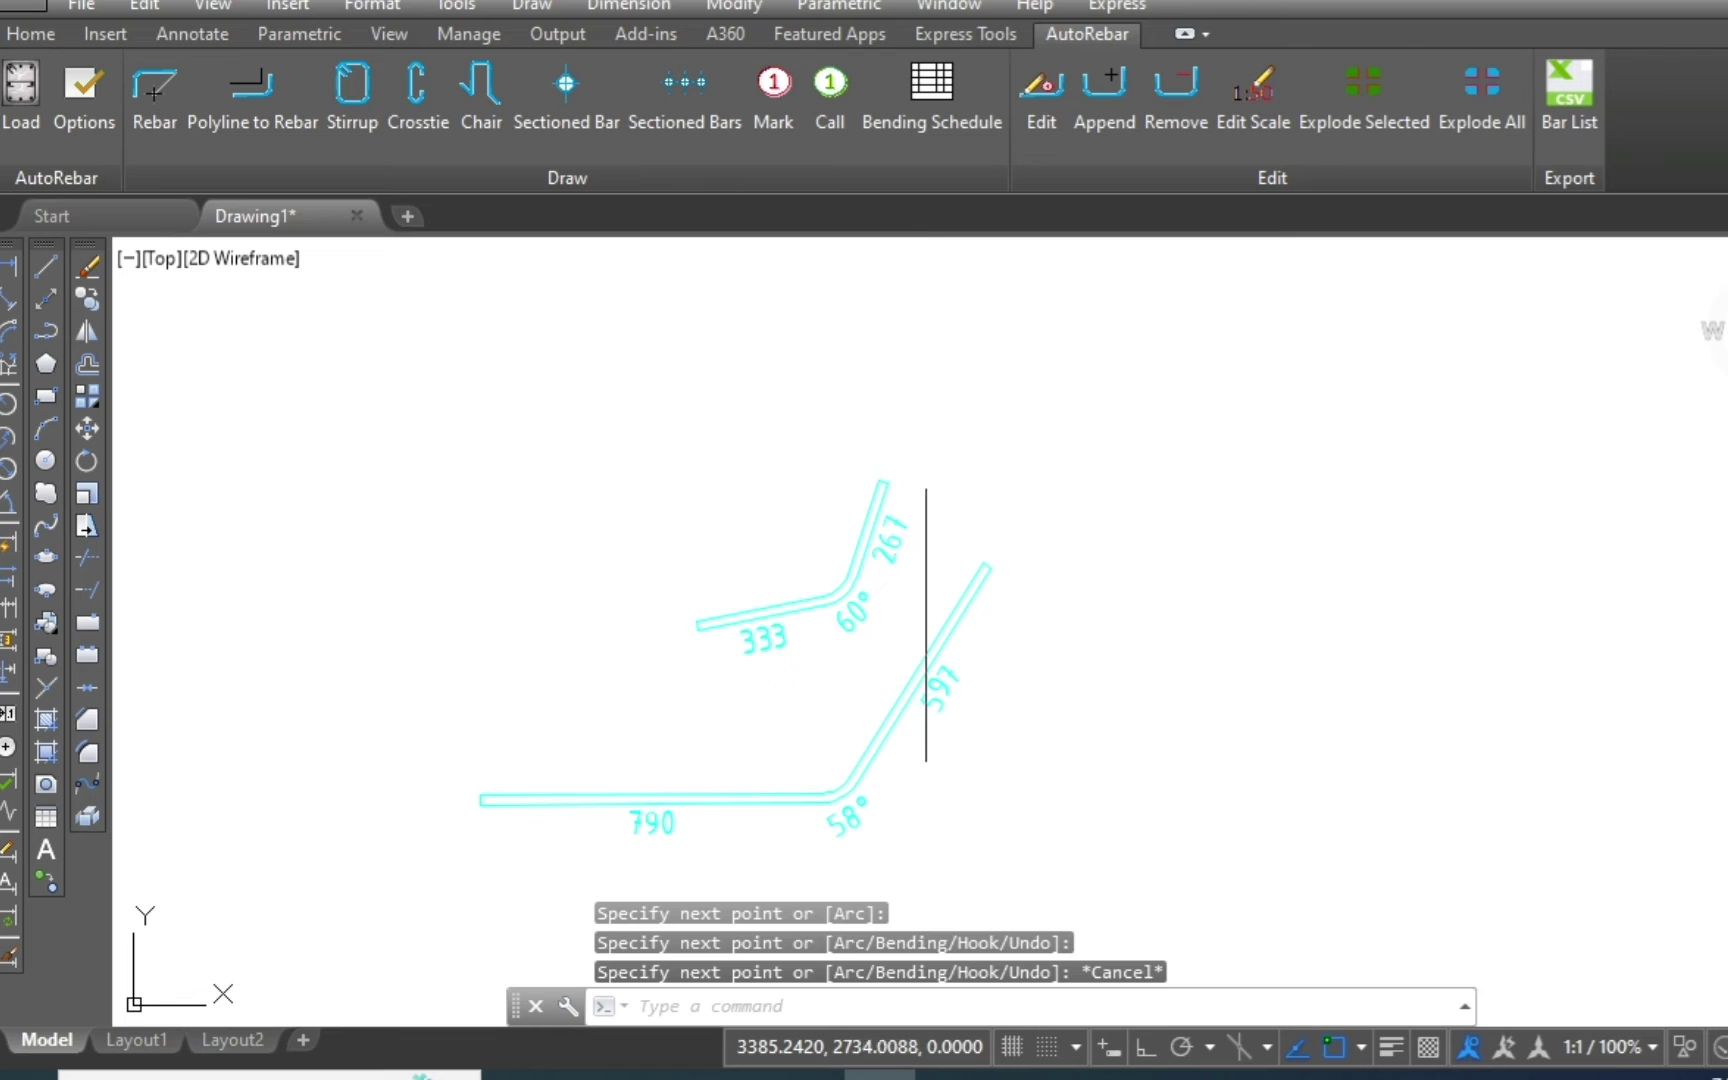
Append a 286 segment to the left end of the upper bent rebar.
{"action": "left_click", "coordinate": [1098, 94]}
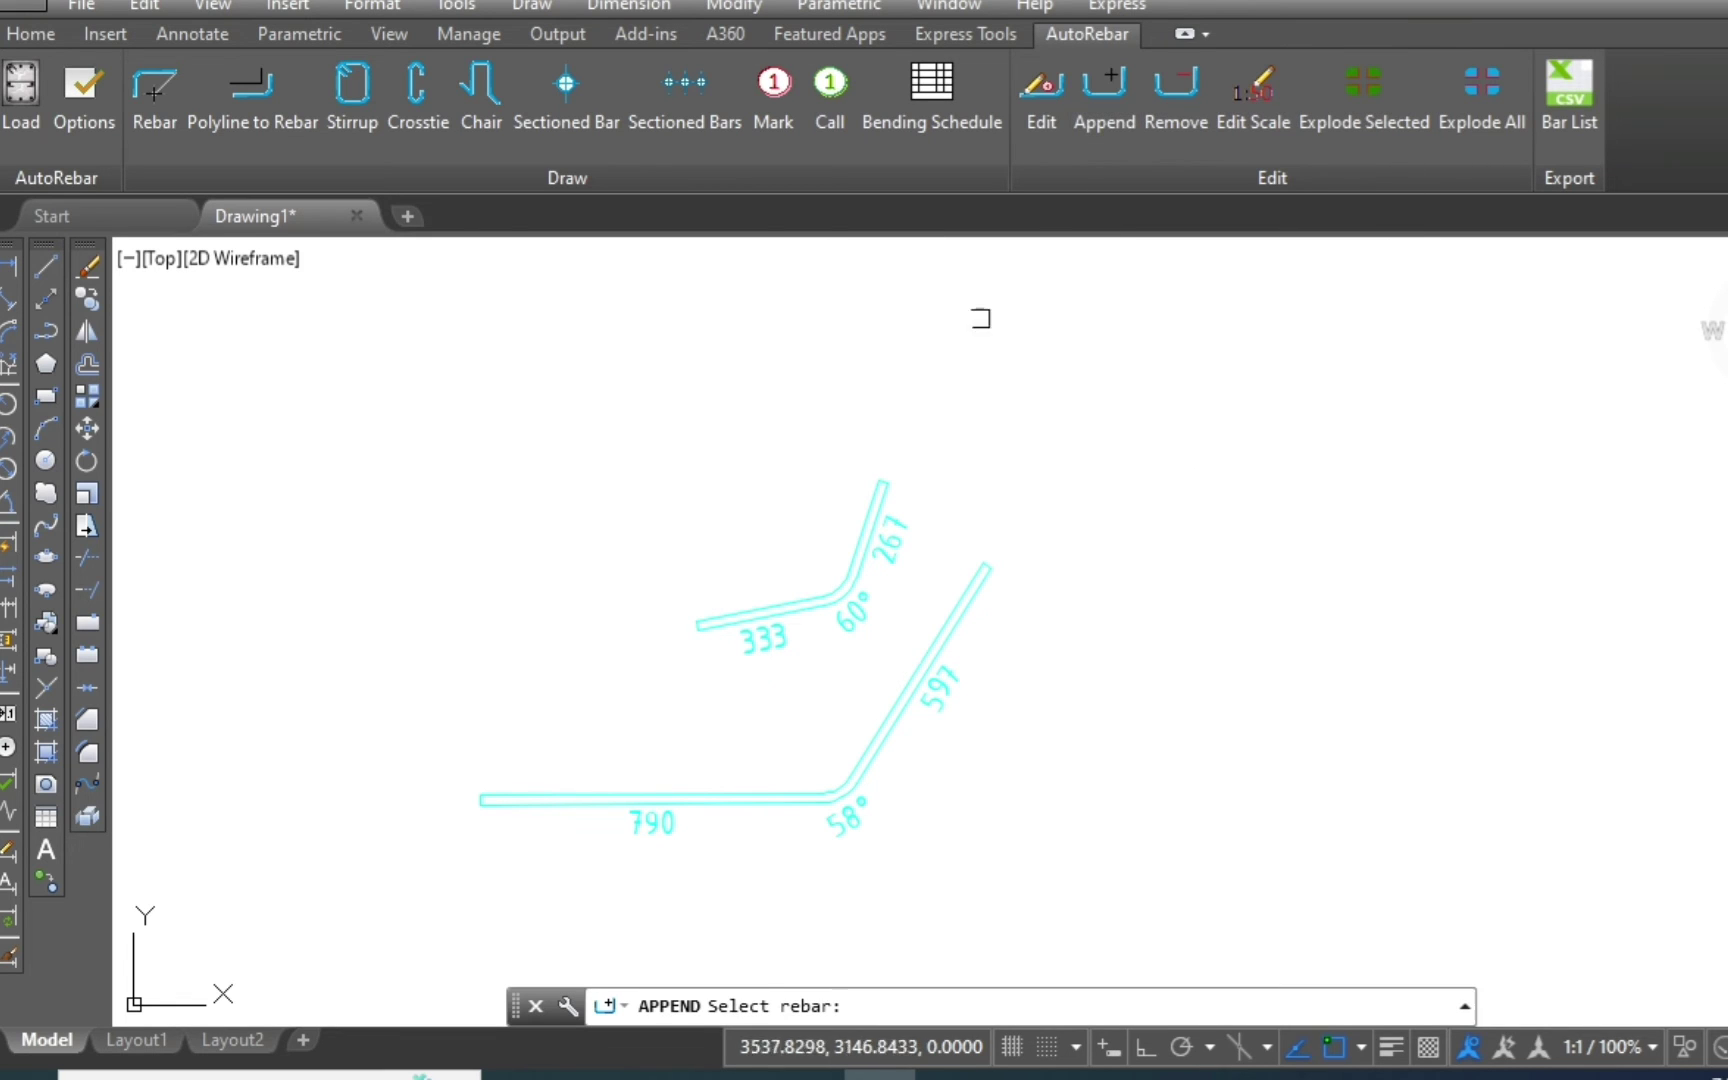
{"action": "scroll", "coordinate": [697, 622], "scroll_direction": "up", "scroll_amount": 3}
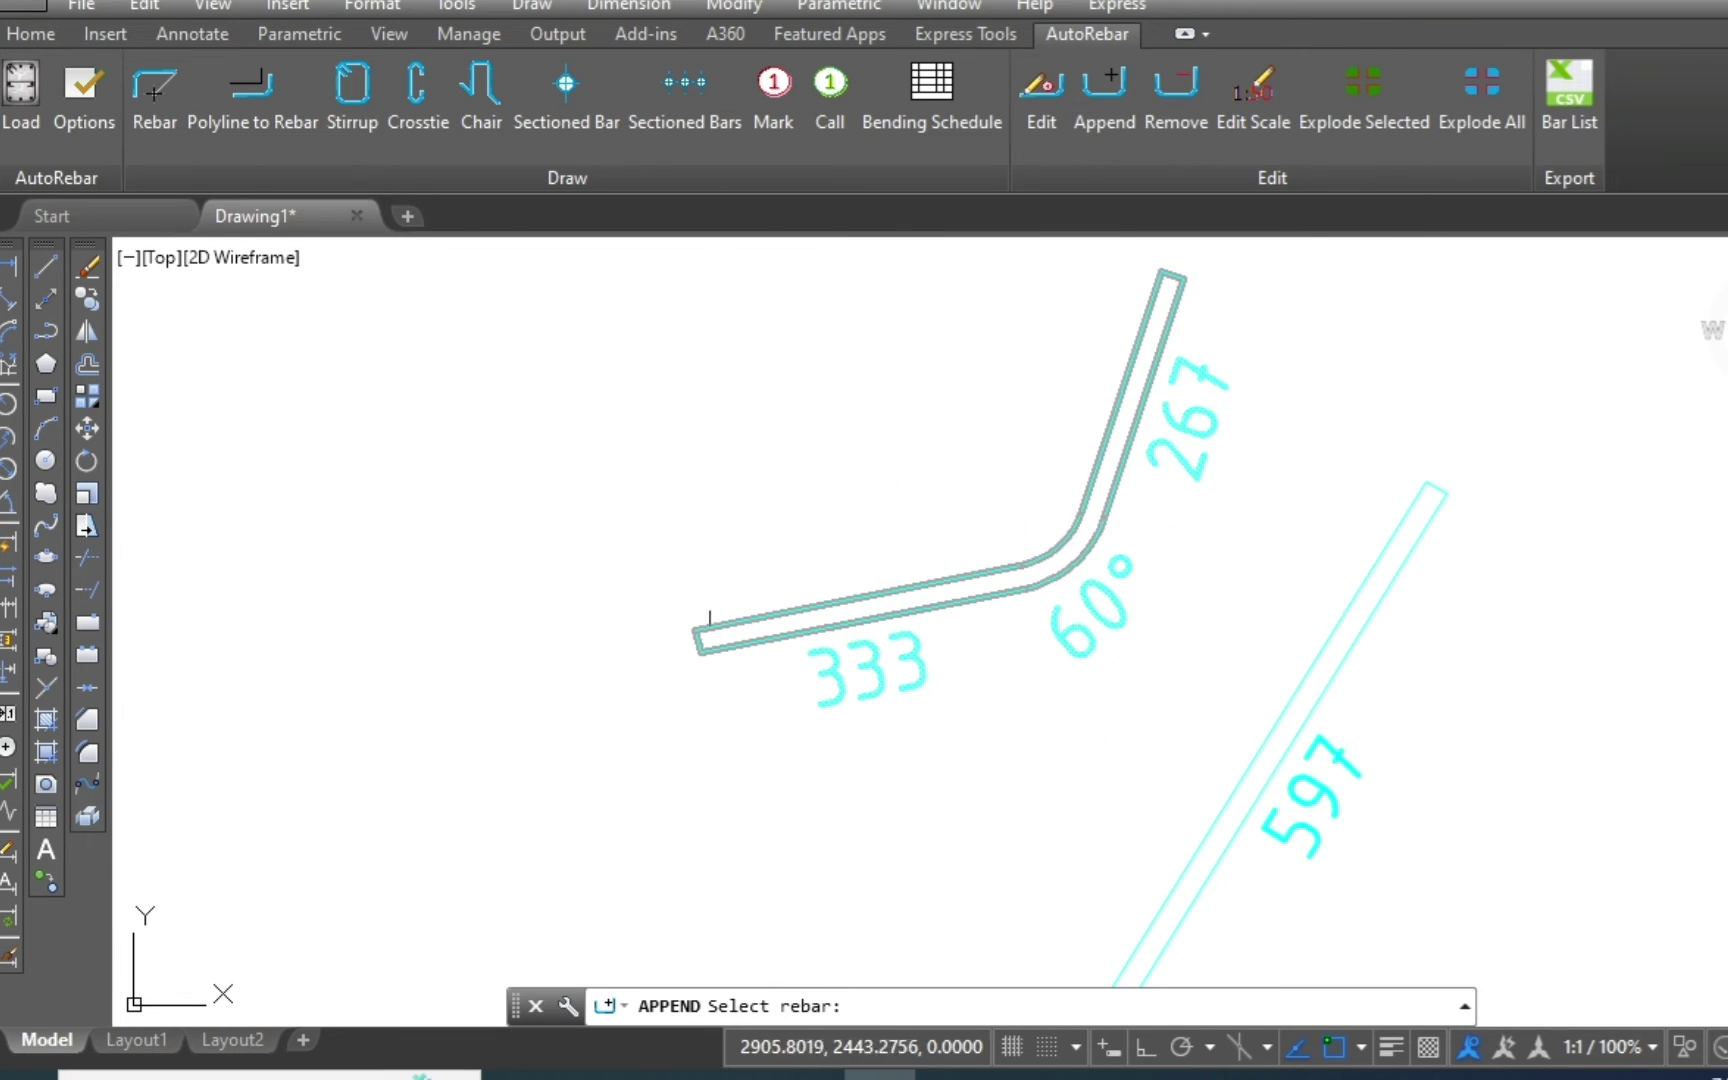
{"action": "left_click", "coordinate": [724, 621]}
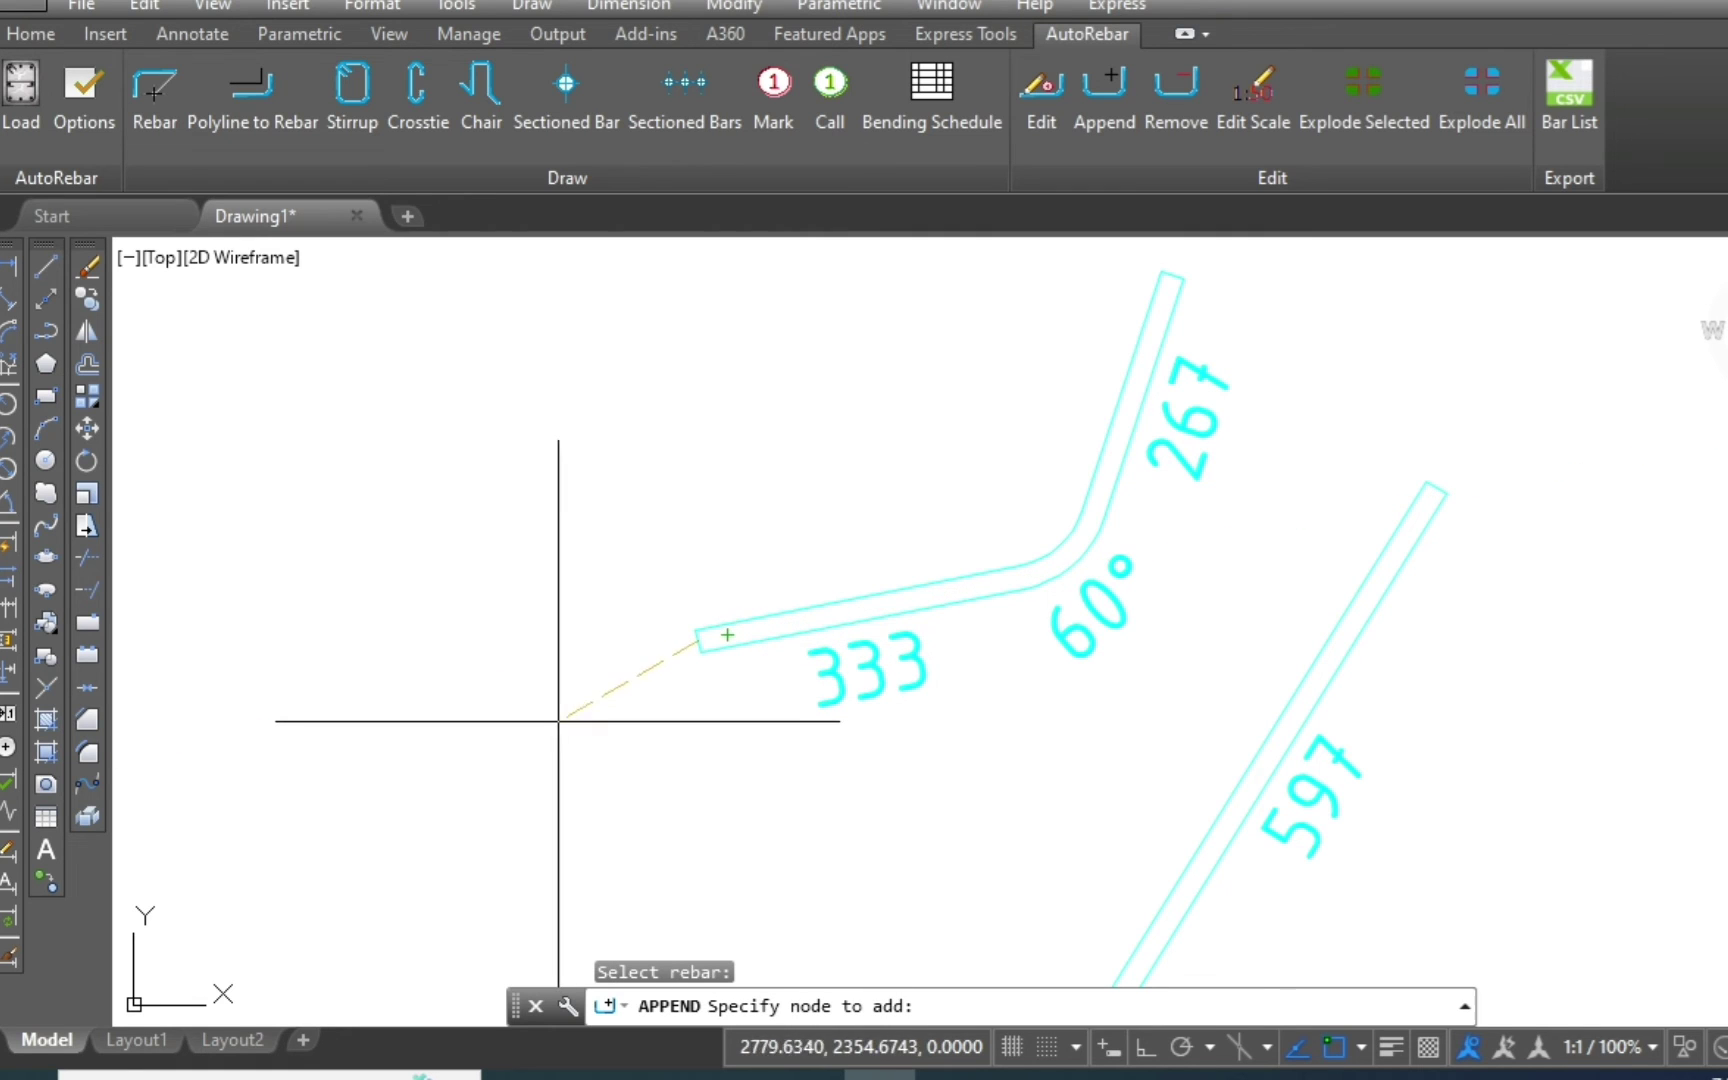
{"action": "scroll", "coordinate": [707, 489], "scroll_direction": "down", "scroll_amount": 5}
{"action": "scroll", "coordinate": [818, 471], "scroll_direction": "up", "scroll_amount": 3}
{"action": "scroll", "coordinate": [717, 523], "scroll_direction": "up", "scroll_amount": 2}
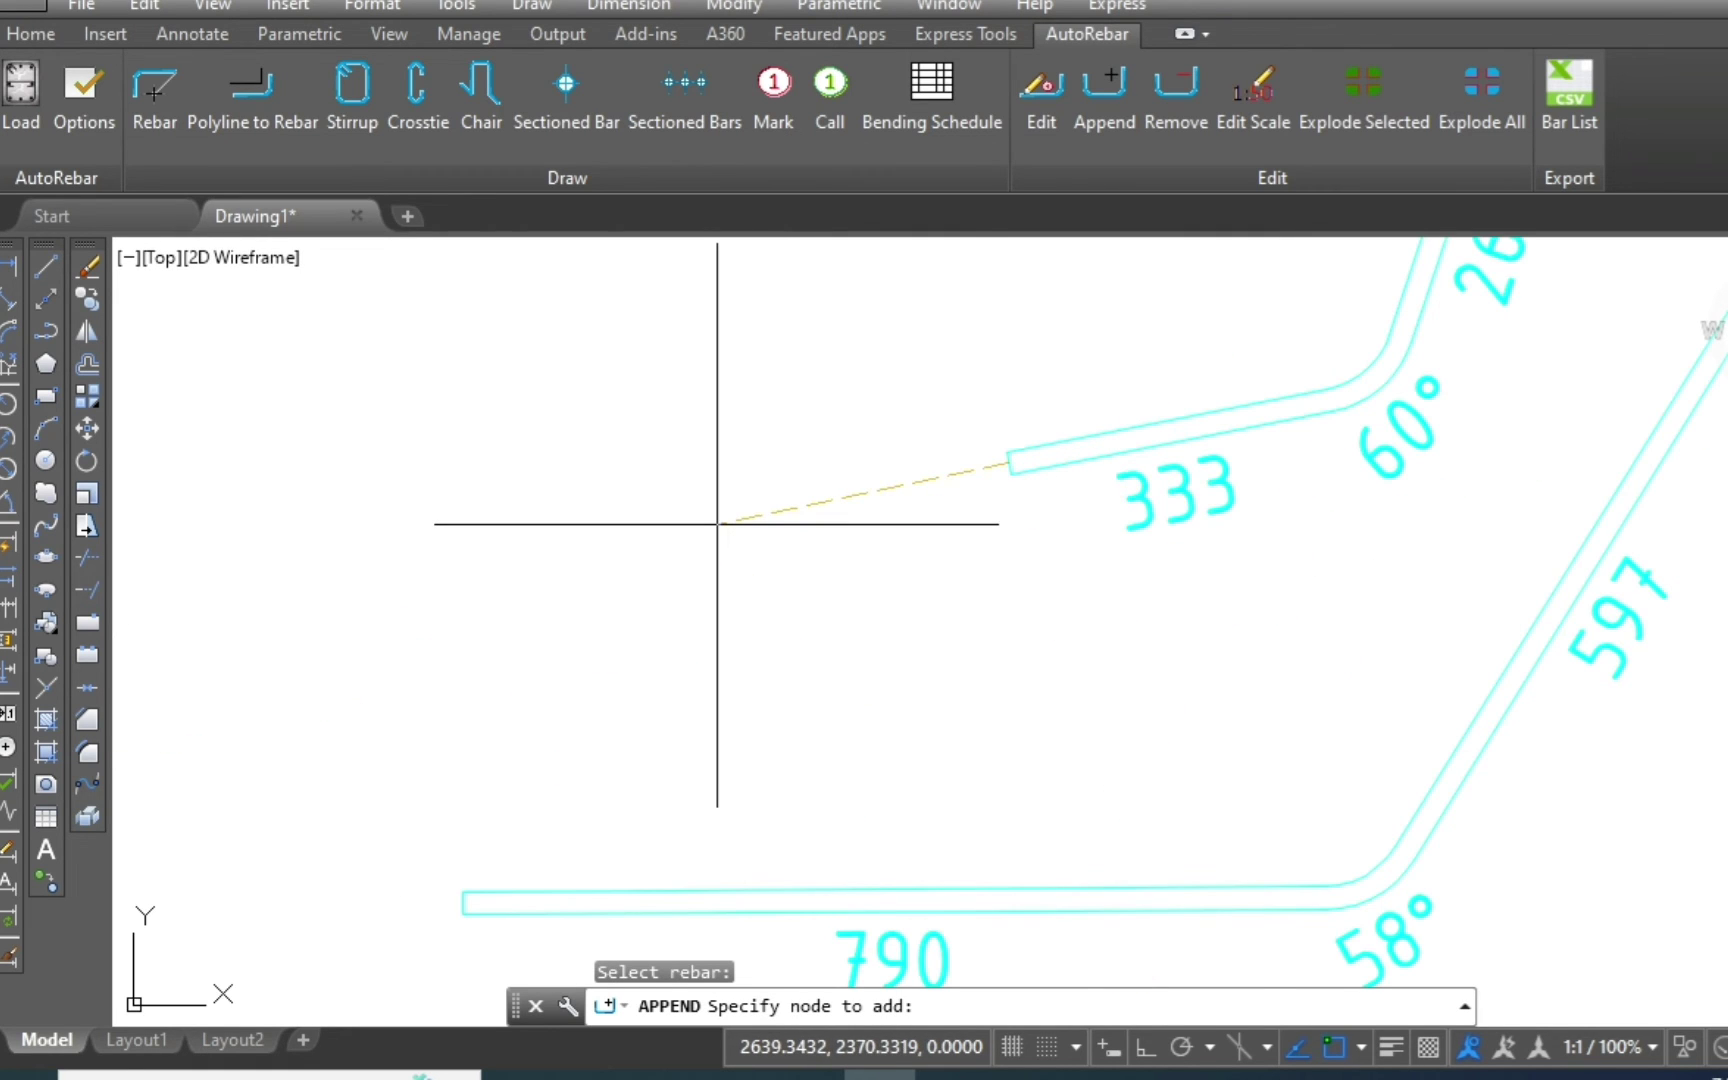
{"action": "left_click", "coordinate": [680, 522]}
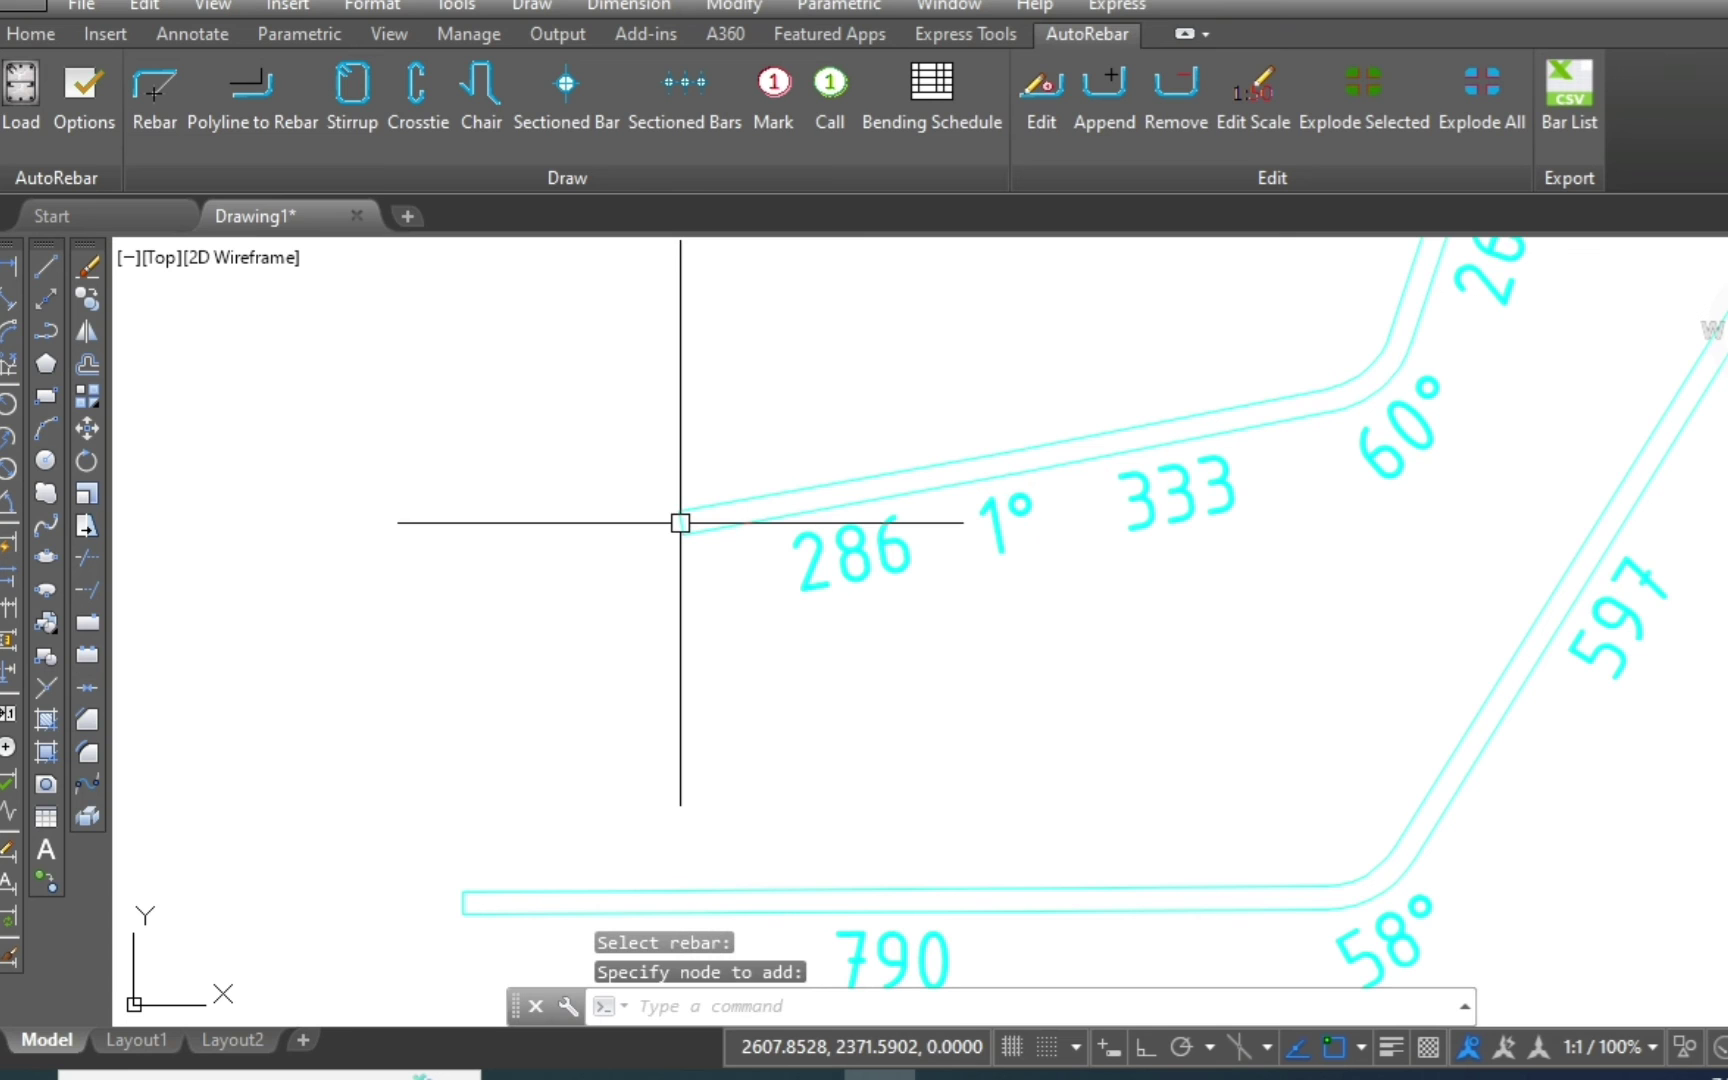
{"action": "scroll", "coordinate": [680, 522], "scroll_direction": "down", "scroll_amount": 3}
Append a 266 segment beyond the bar's upper end.
{"action": "key", "text": "Return"}
{"action": "scroll", "coordinate": [953, 374], "scroll_direction": "up", "scroll_amount": 2}
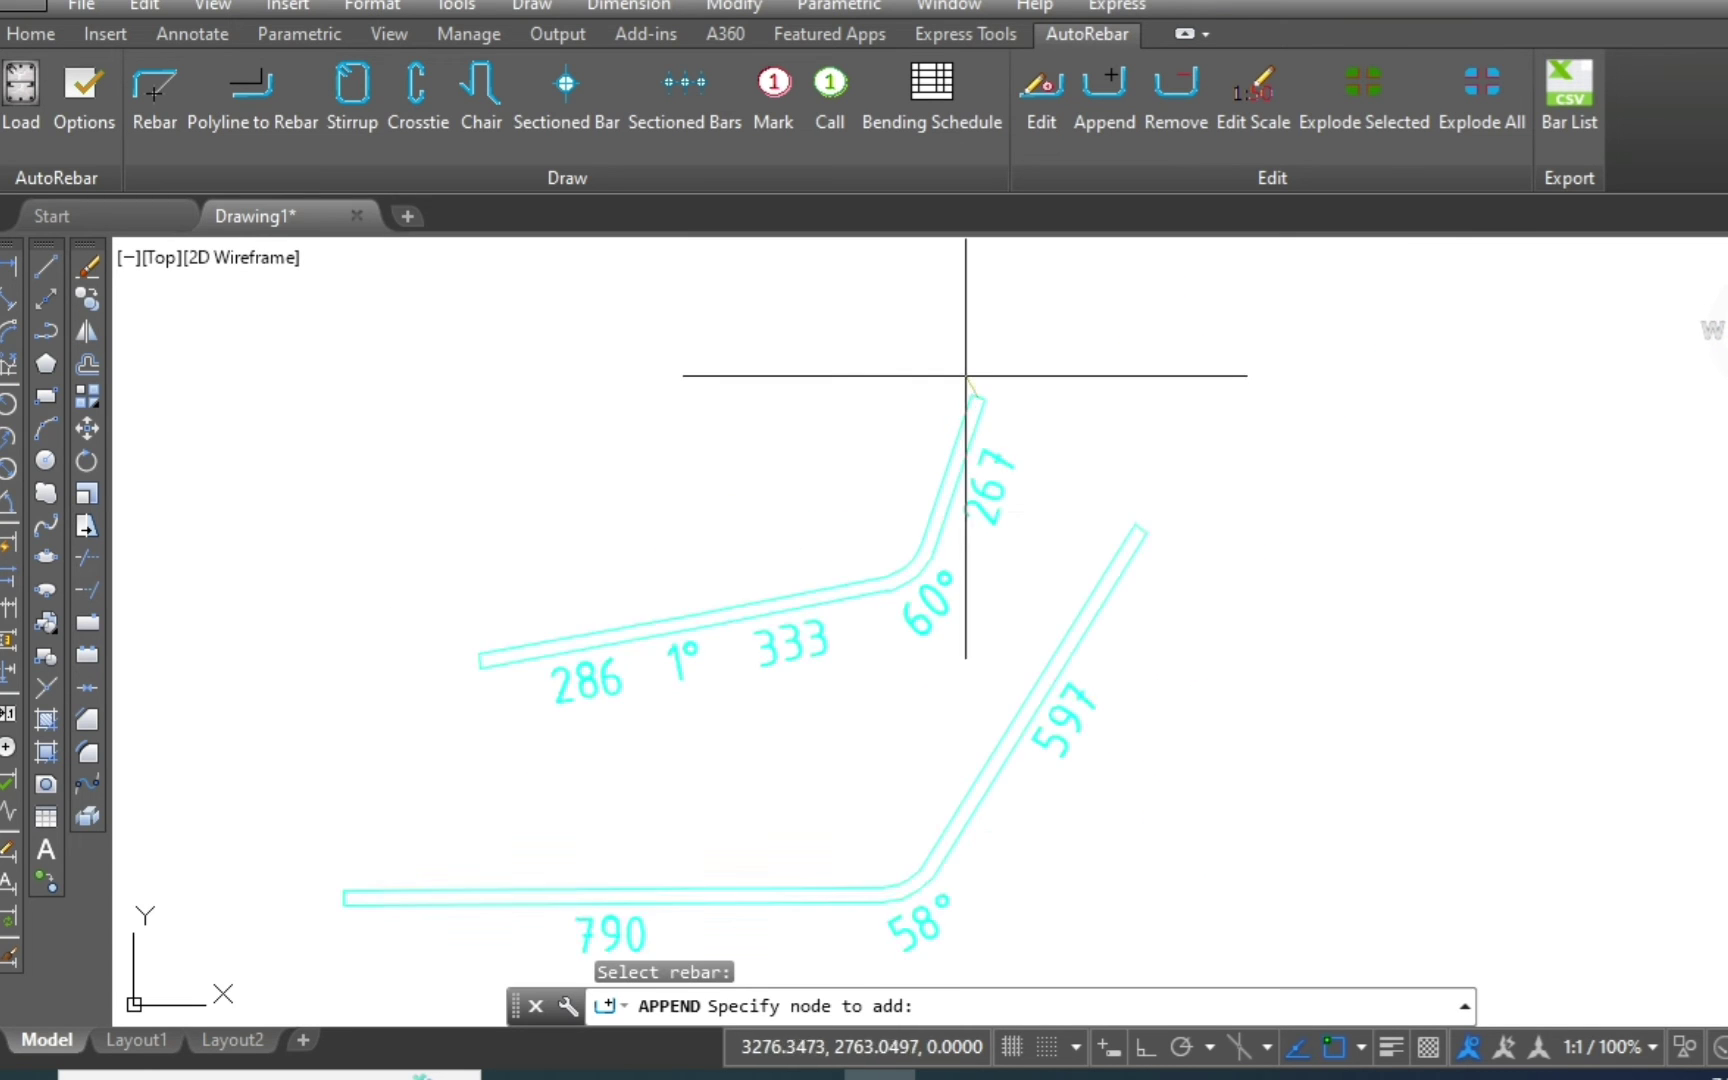
{"action": "scroll", "coordinate": [595, 792], "scroll_direction": "up", "scroll_amount": 2}
{"action": "left_click", "coordinate": [928, 376]}
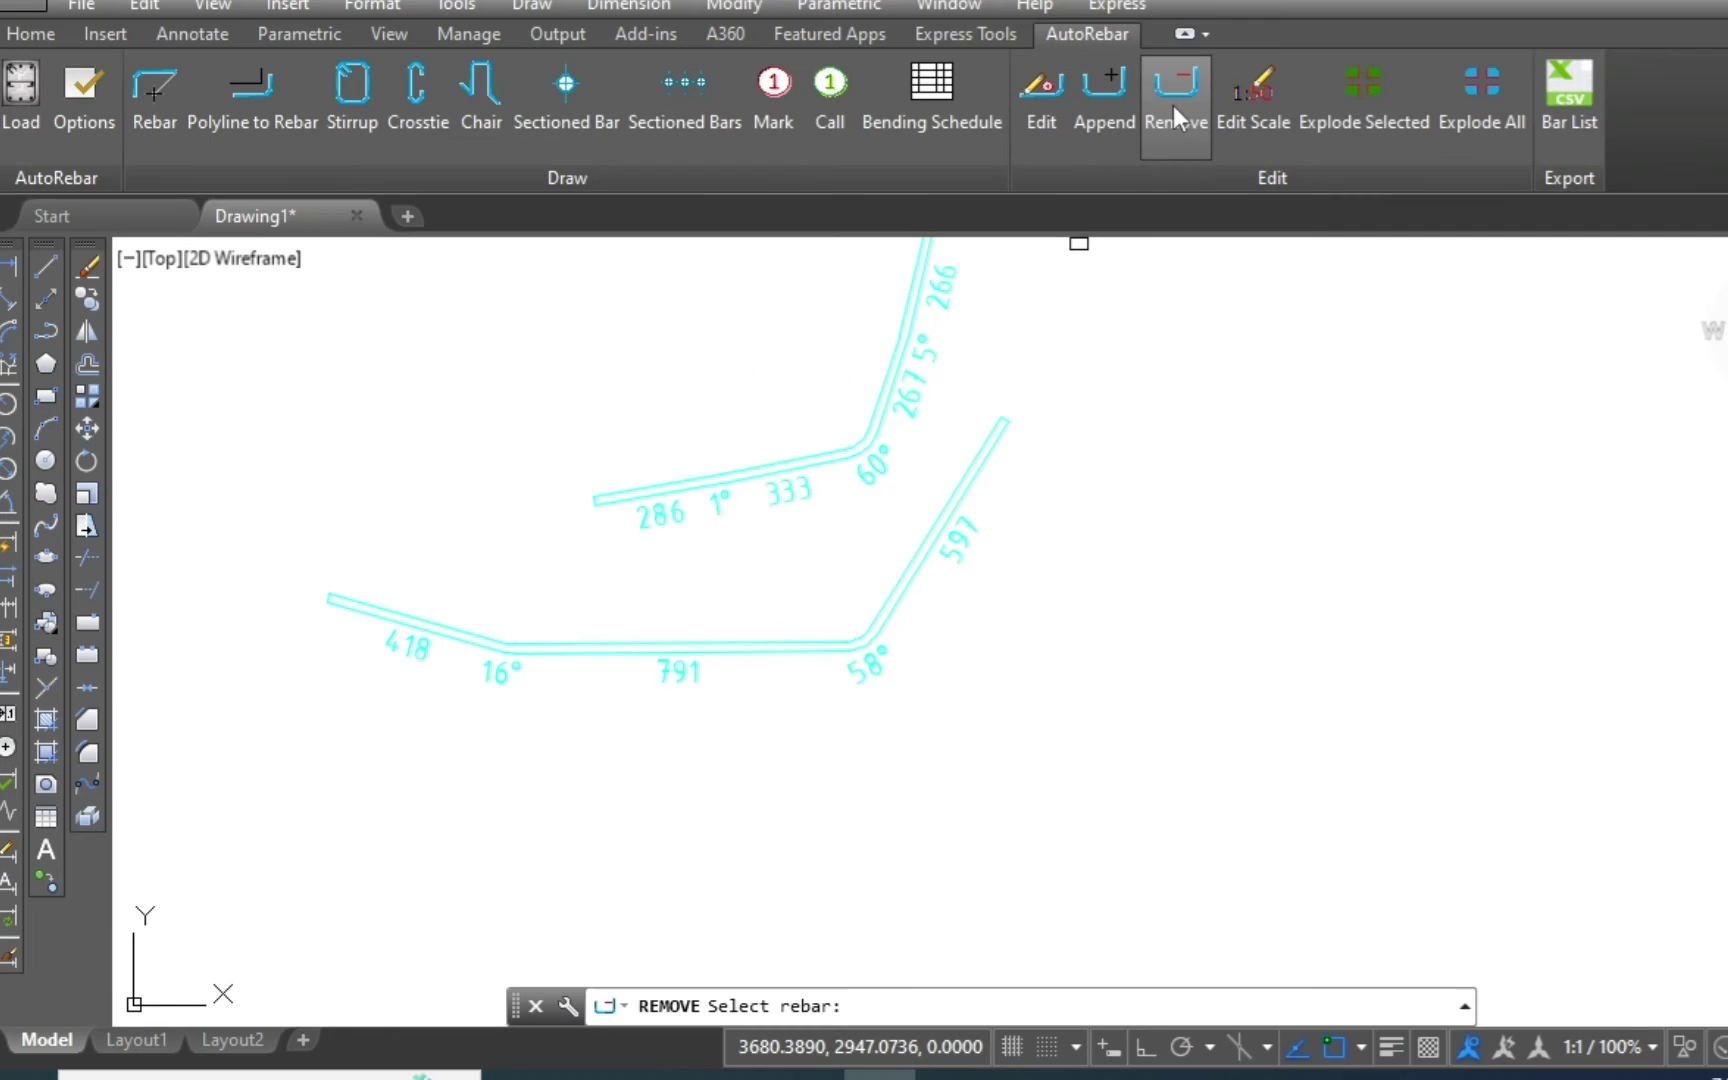
Delete the lower rebar's 591 diagonal segment, keeping its 418 and 786 legs.
{"action": "left_click", "coordinate": [909, 568]}
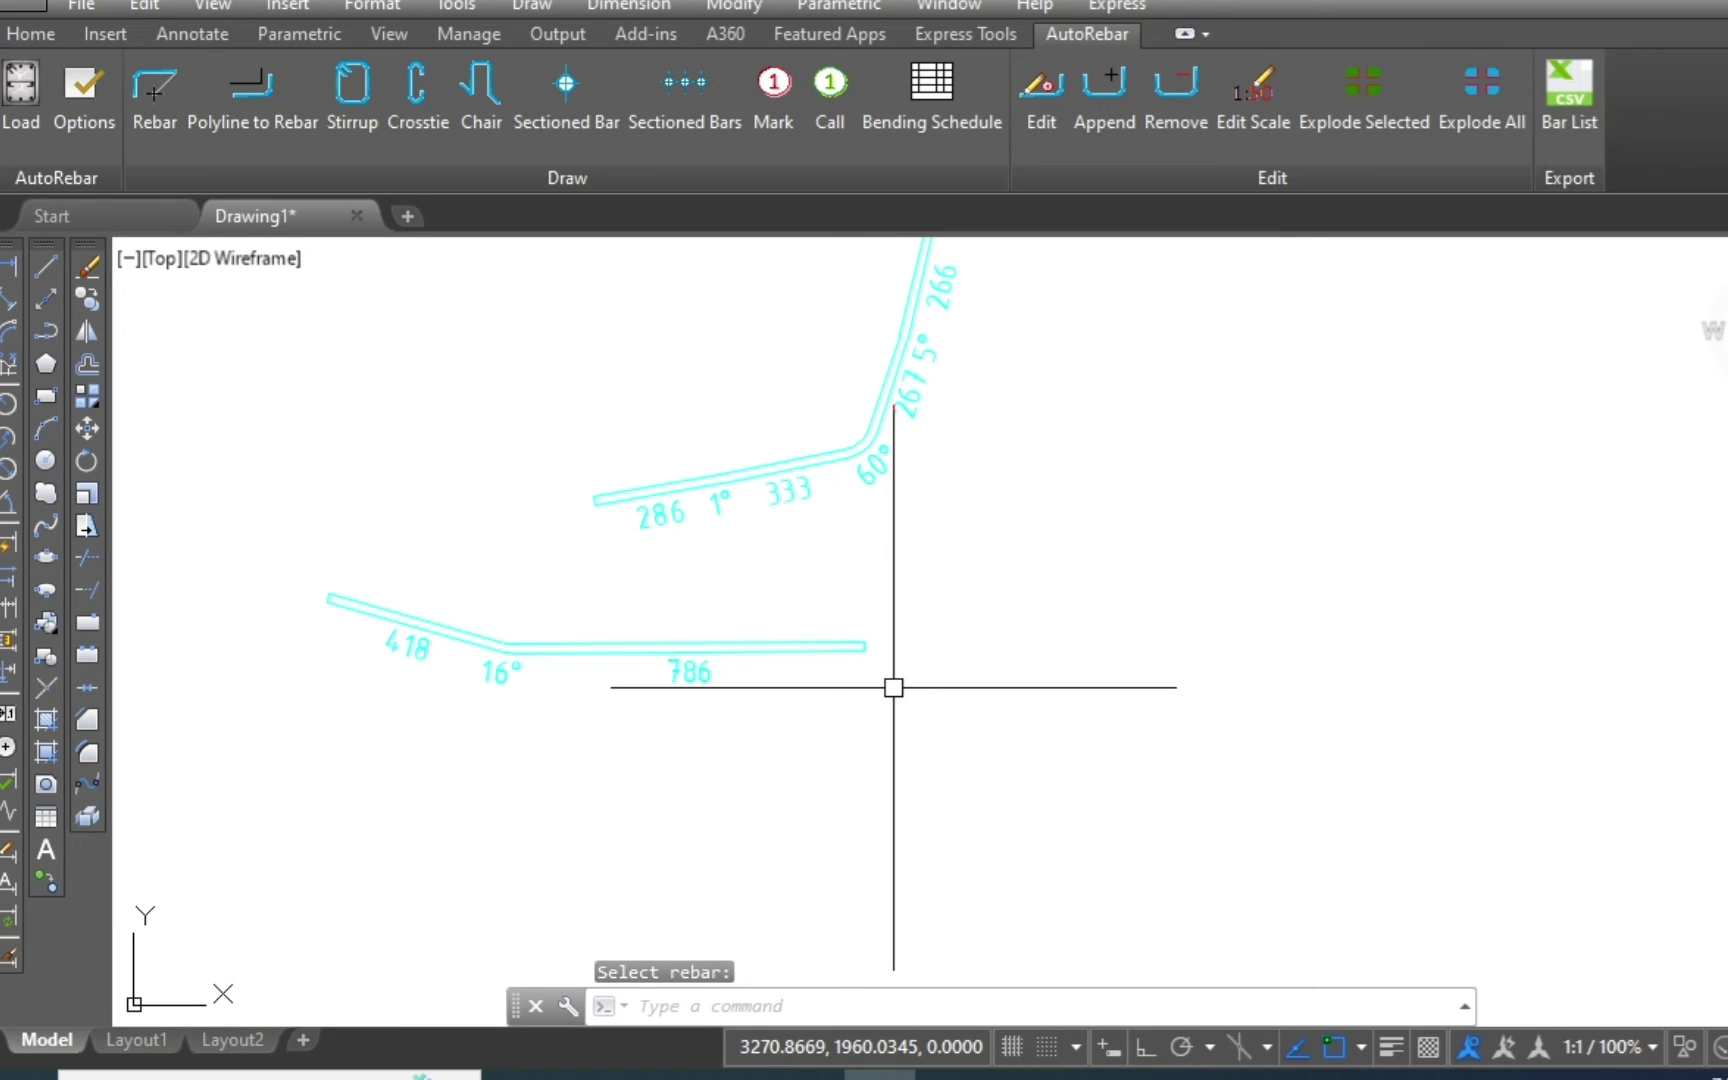
{"action": "scroll", "coordinate": [783, 609], "scroll_direction": "down", "scroll_amount": 2}
{"action": "scroll", "coordinate": [822, 629], "scroll_direction": "up", "scroll_amount": 2}
{"action": "scroll", "coordinate": [815, 500], "scroll_direction": "up", "scroll_amount": 2}
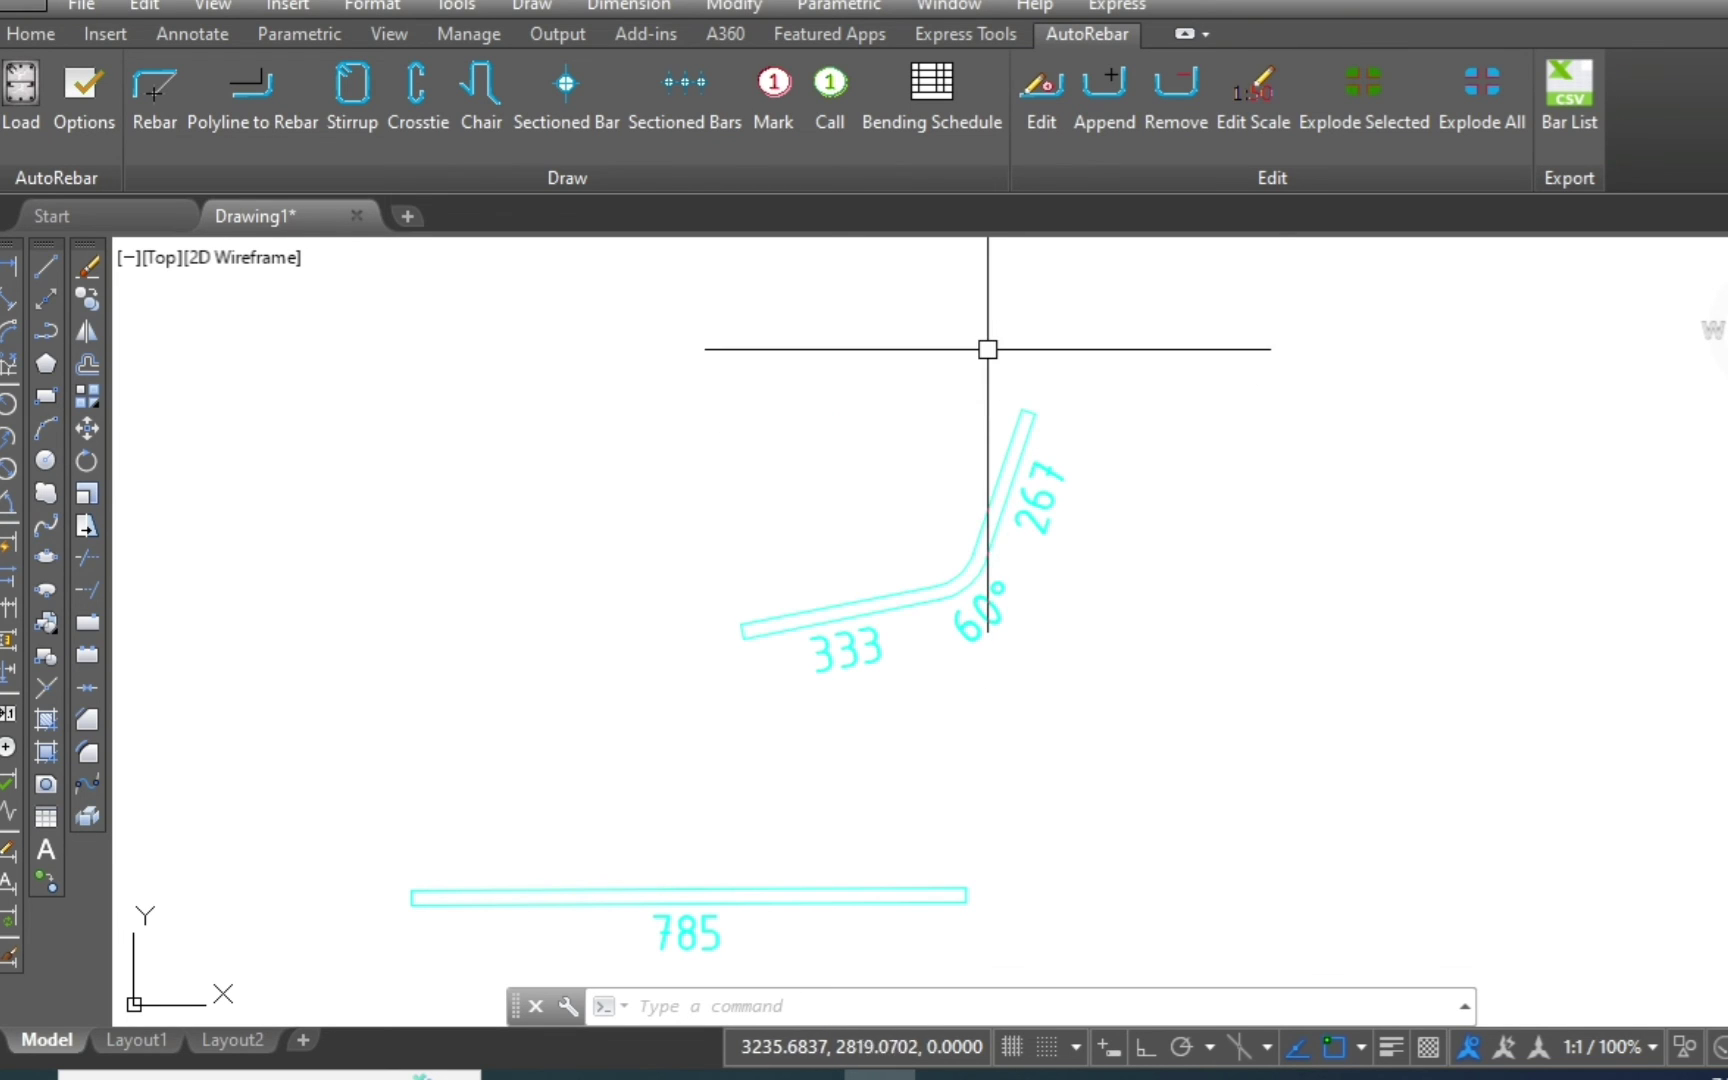
Review the bent rebar's Edit Rebar settings (Diameter 20, Scale 25) and close unchanged.
{"action": "left_click", "coordinate": [1017, 424]}
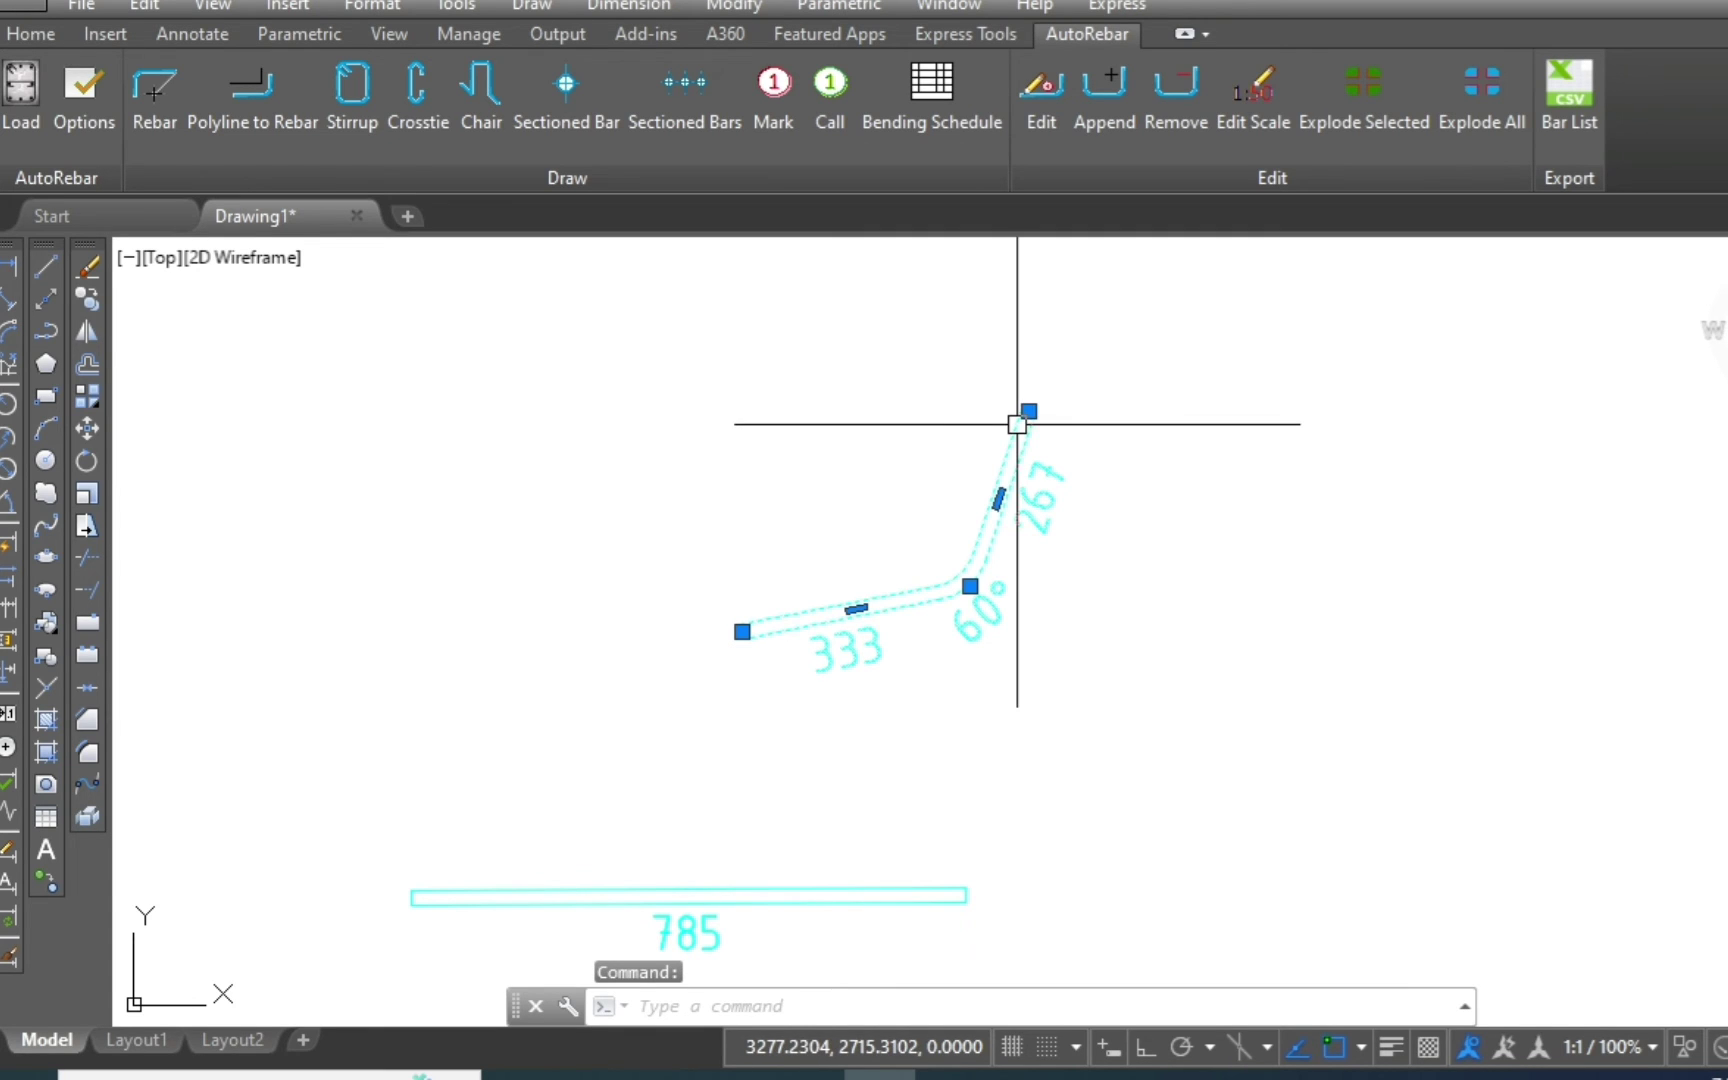
{"action": "left_click", "coordinate": [1040, 110]}
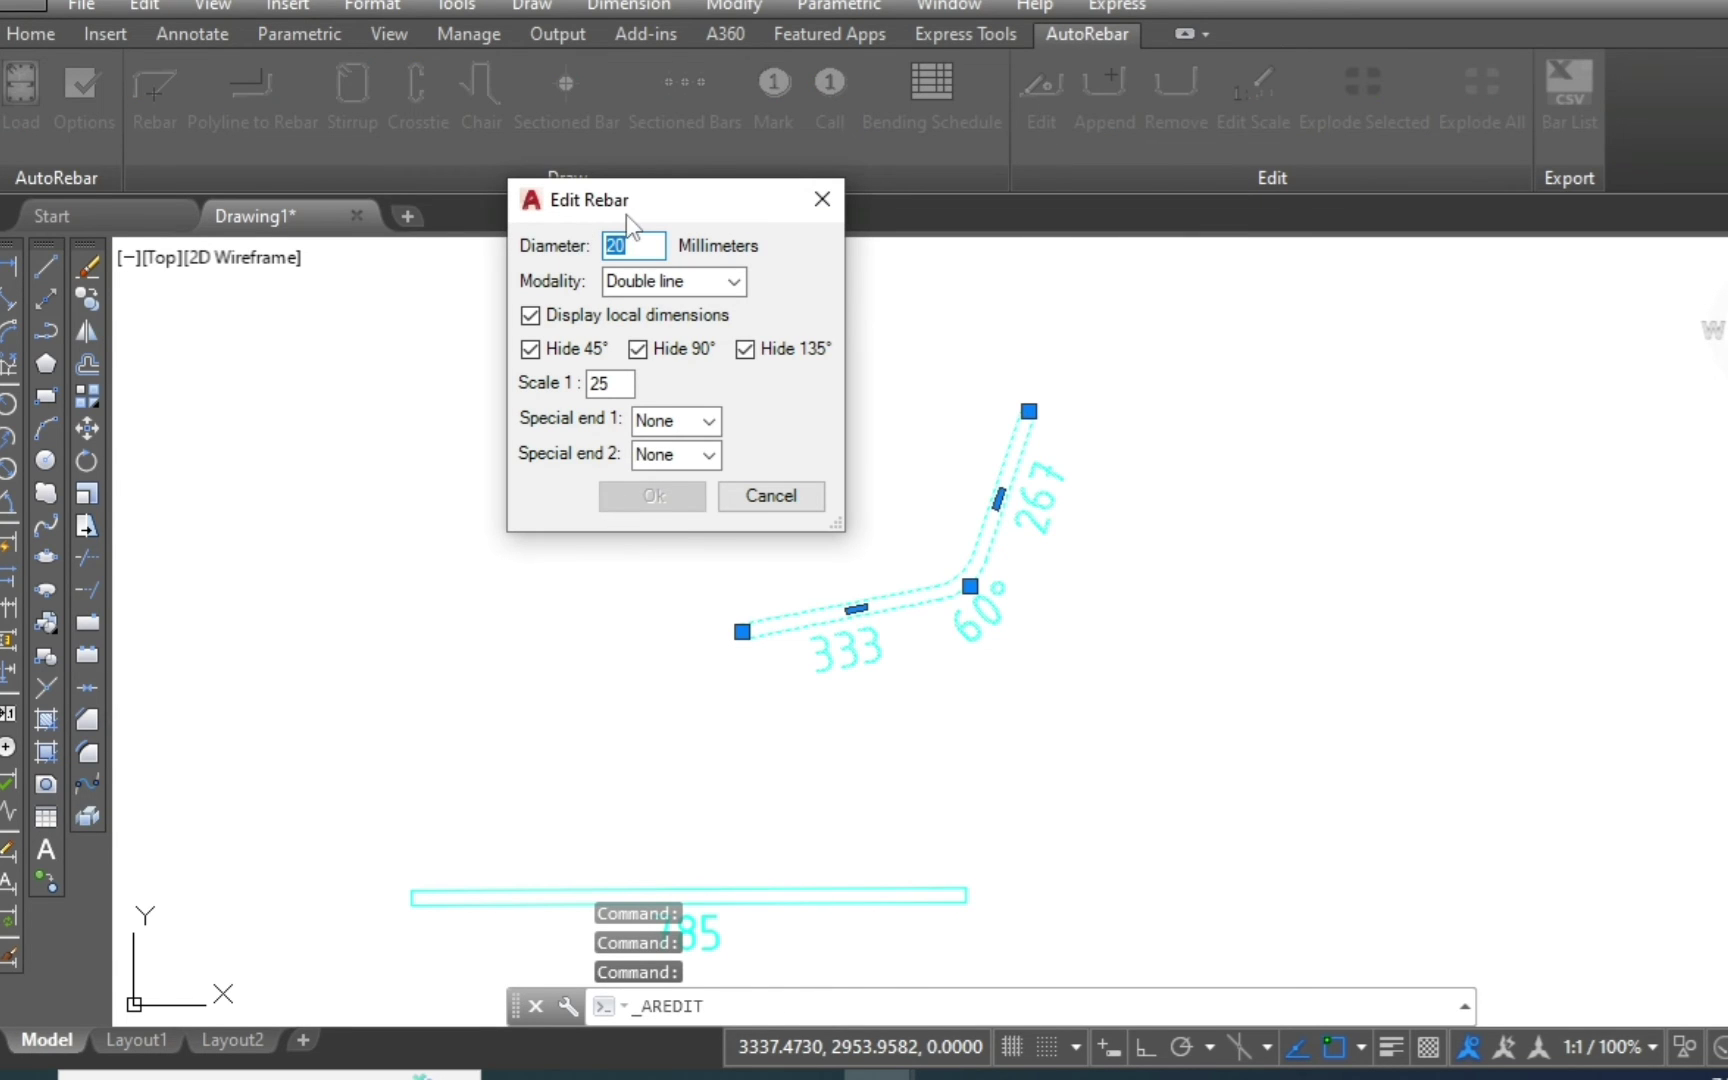
{"action": "left_click", "coordinate": [823, 196]}
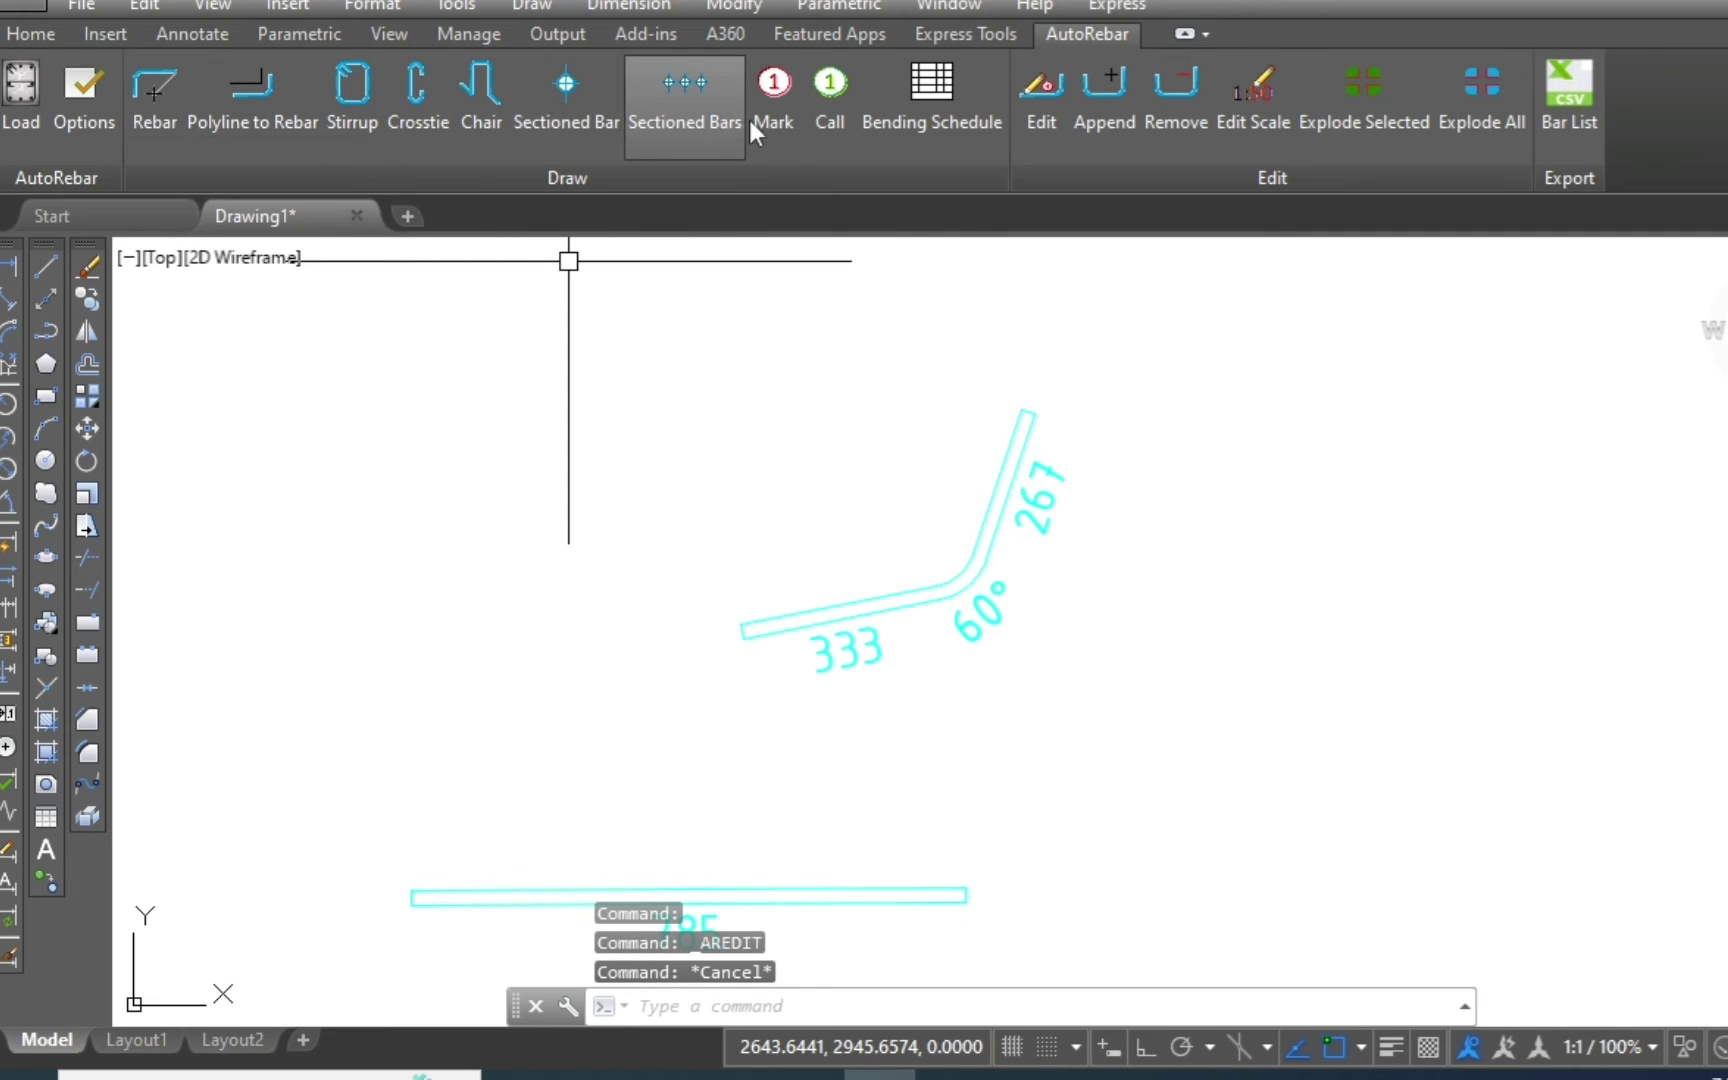
Place a horizontal bar mark above the bent rebar's upper end.
{"action": "left_click", "coordinate": [772, 95]}
{"action": "left_click", "coordinate": [1012, 440]}
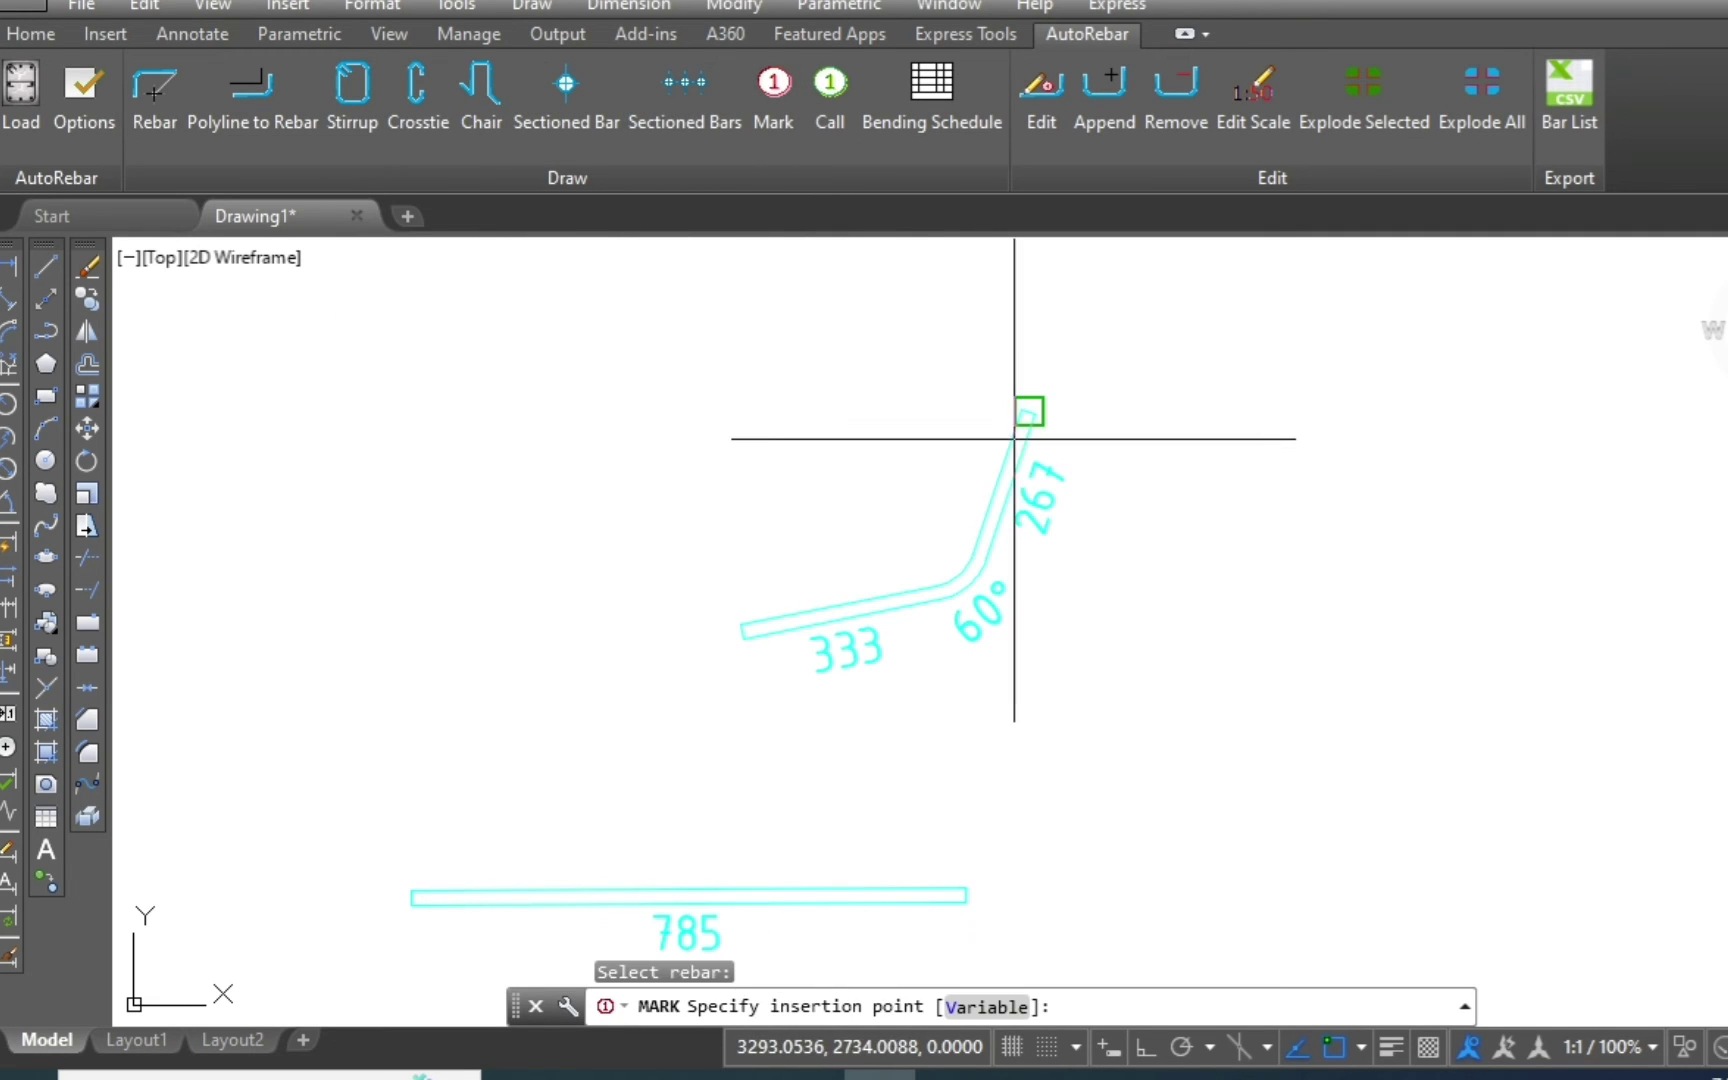
{"action": "left_click", "coordinate": [1094, 393]}
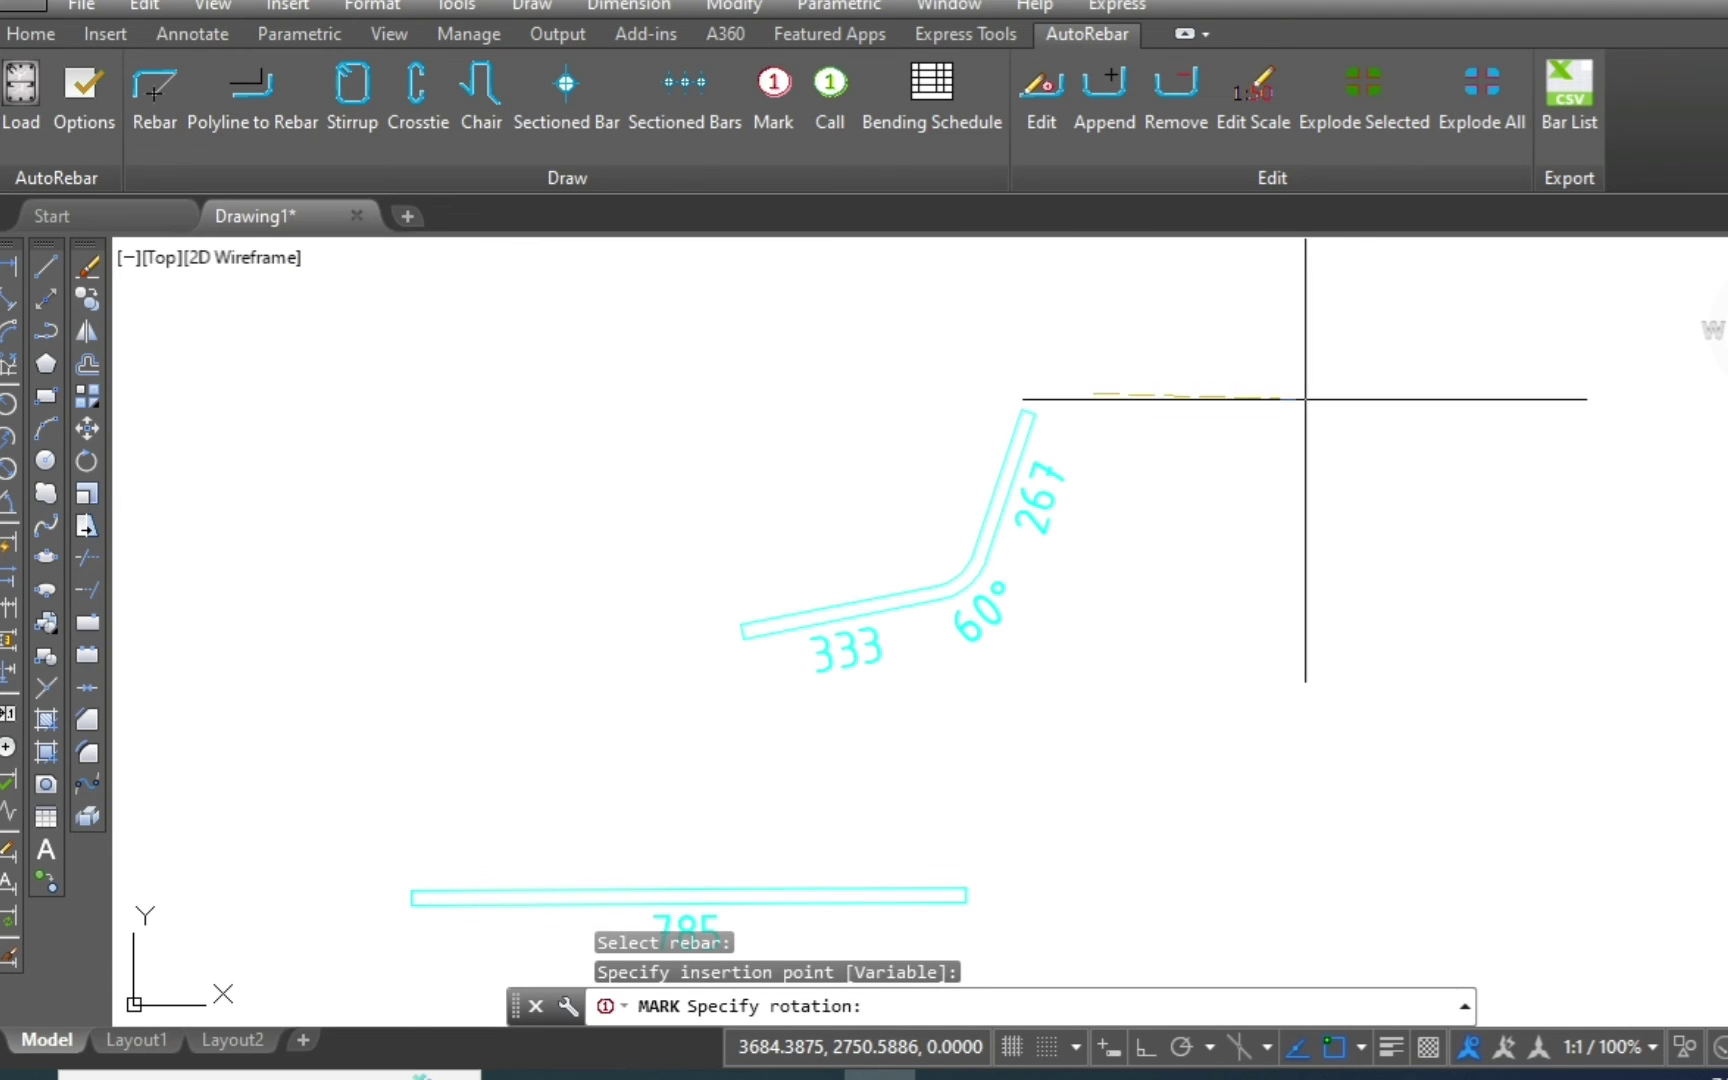
{"action": "left_click", "coordinate": [1305, 399]}
Accept the Mark 1 settings (Ø20, N=1, L=580), then select the bent rebar.
{"action": "left_click", "coordinate": [1129, 366]}
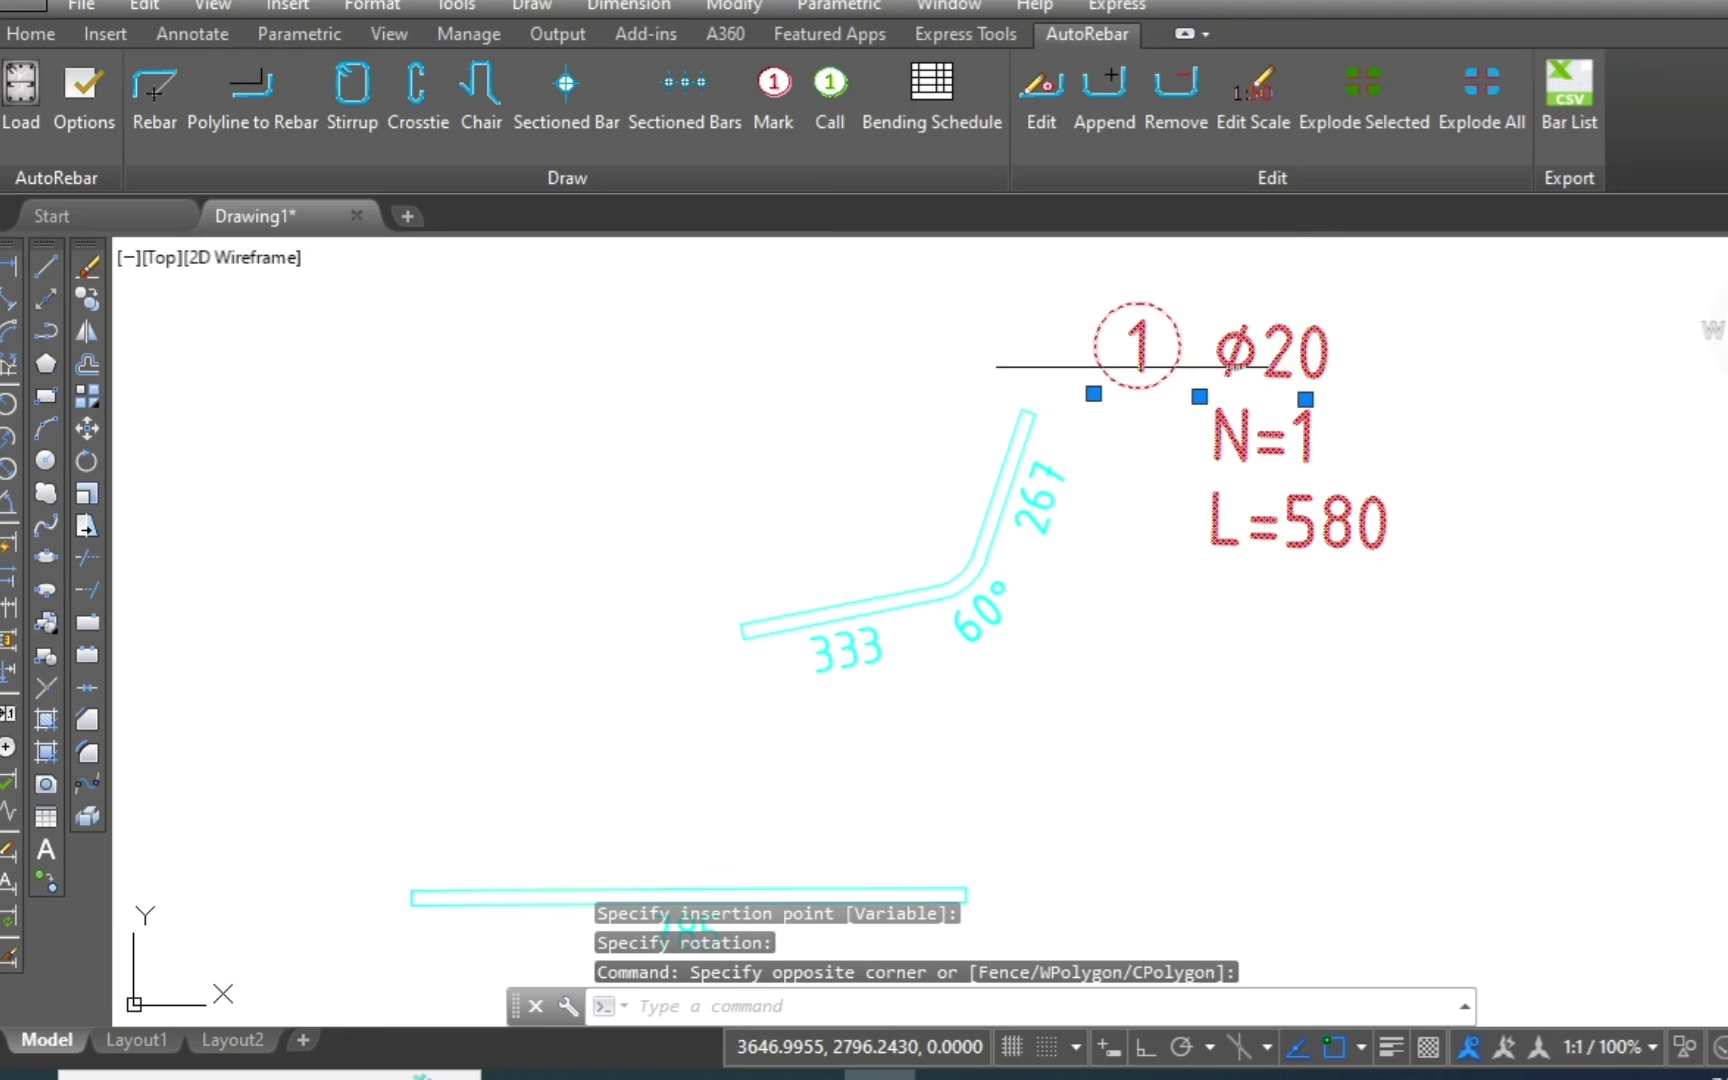
{"action": "left_click", "coordinate": [1052, 92]}
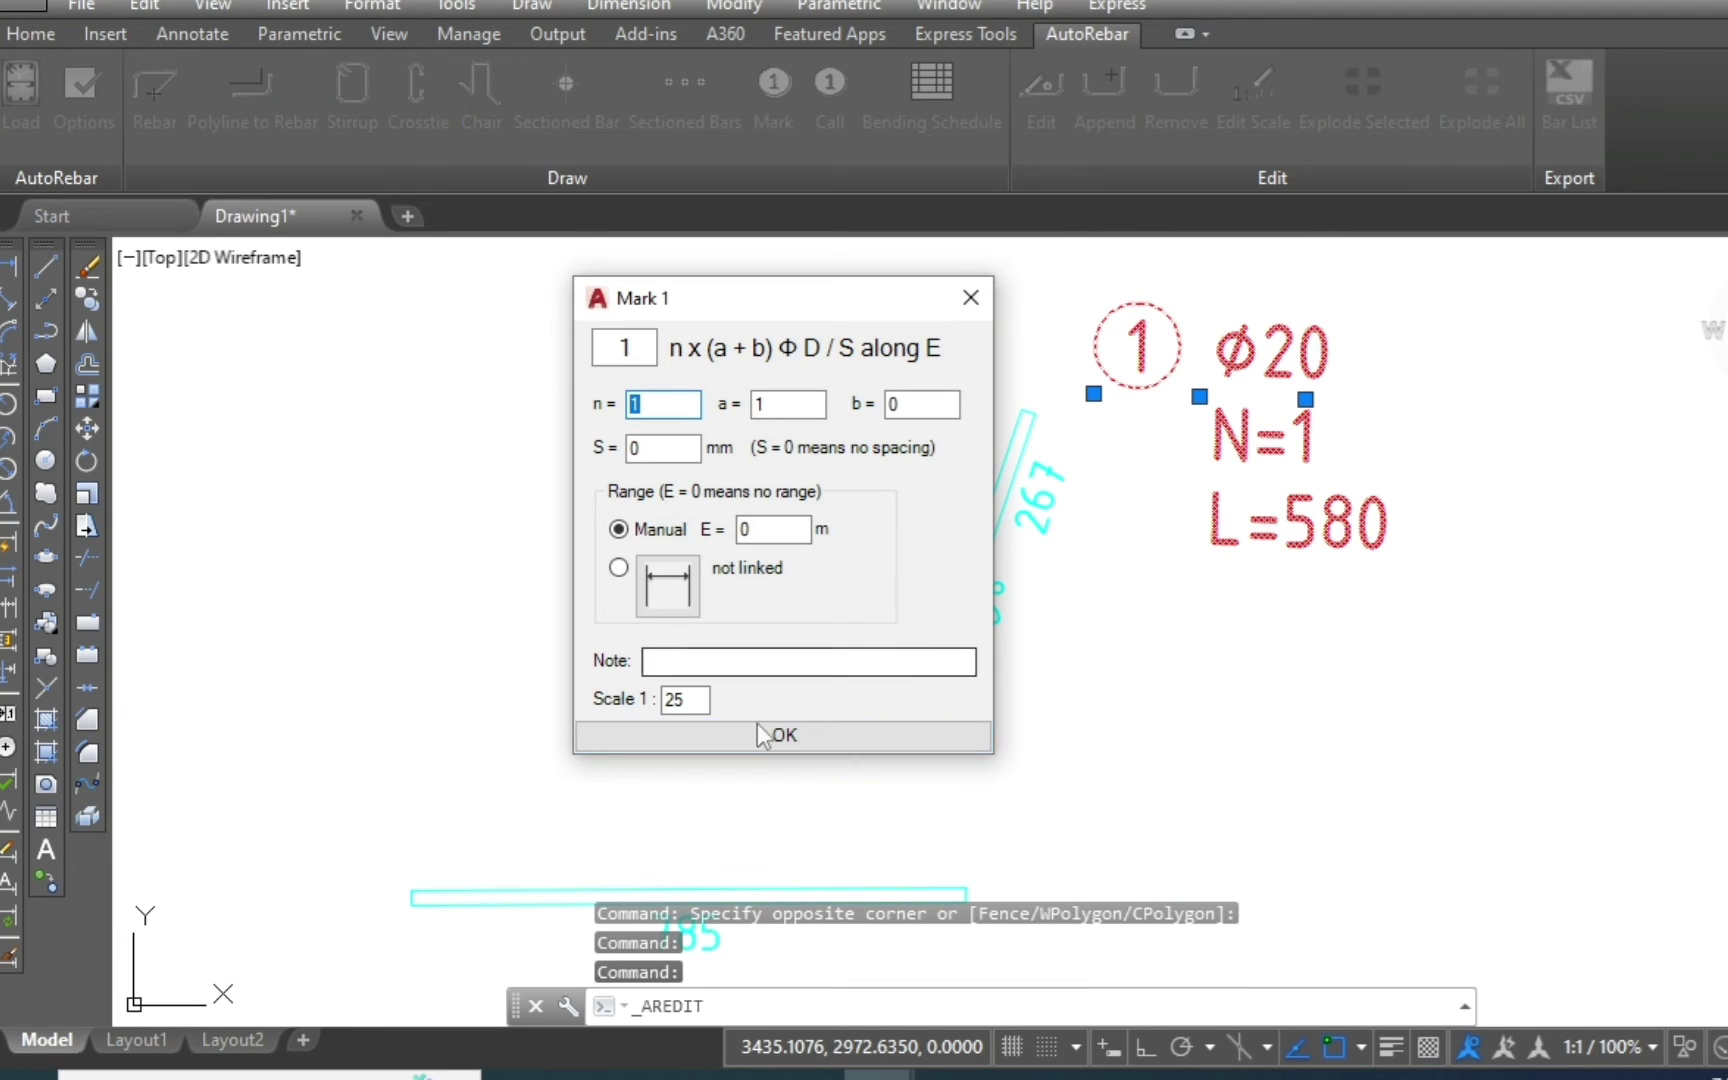
{"action": "left_click", "coordinate": [976, 296]}
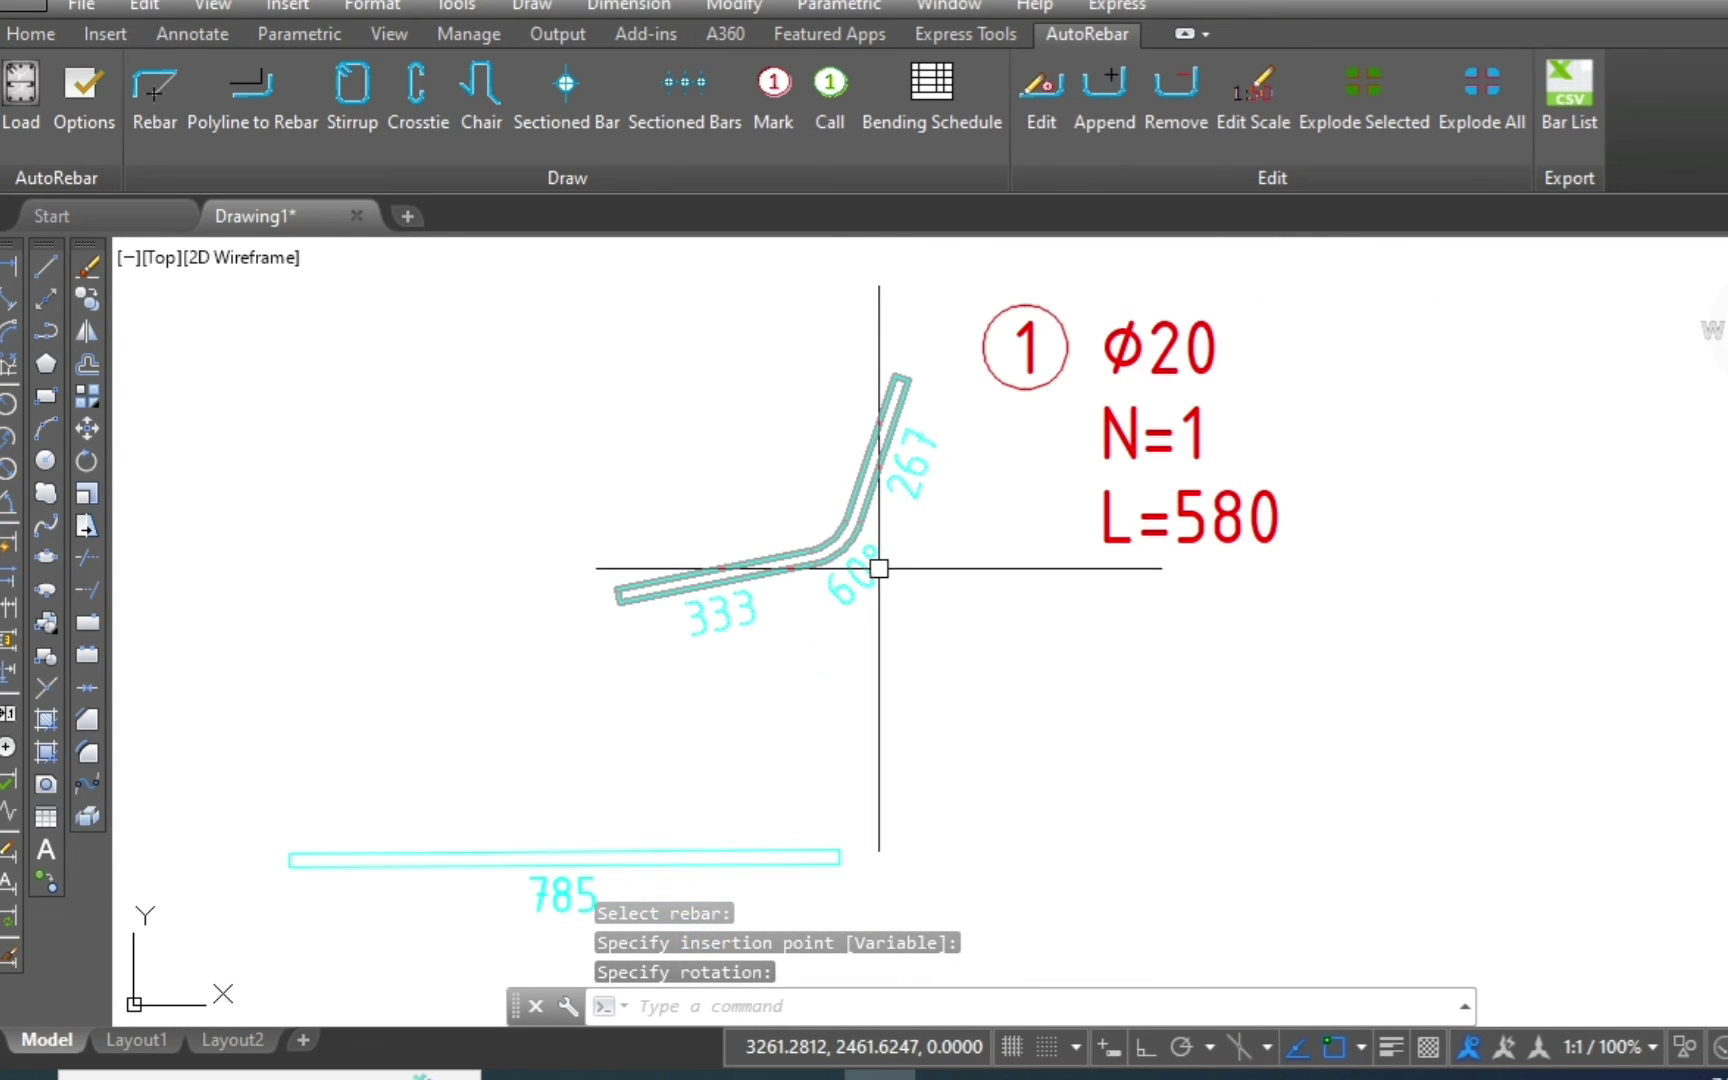
{"action": "left_click", "coordinate": [907, 618]}
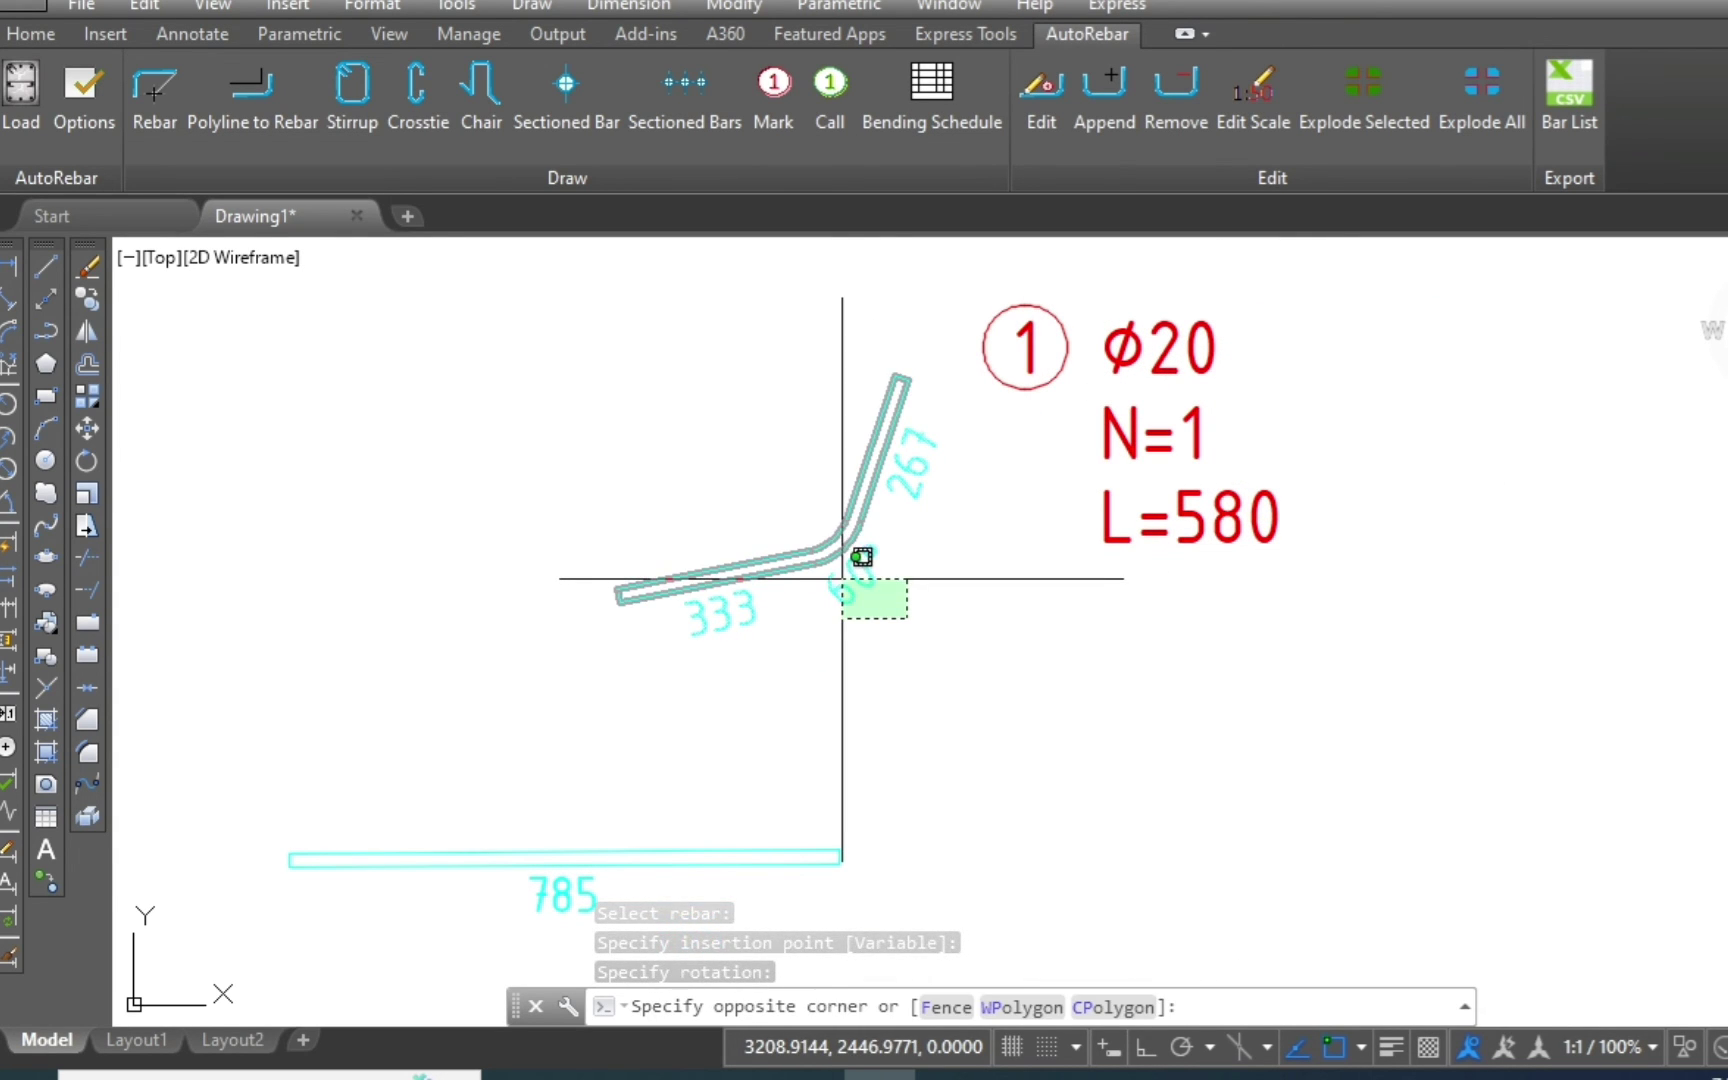
{"action": "left_click", "coordinate": [842, 578]}
Set Edit Scale to 10 for the bent rebar and then for its bar mark.
{"action": "left_click", "coordinate": [1254, 130]}
{"action": "type", "text": "10"}
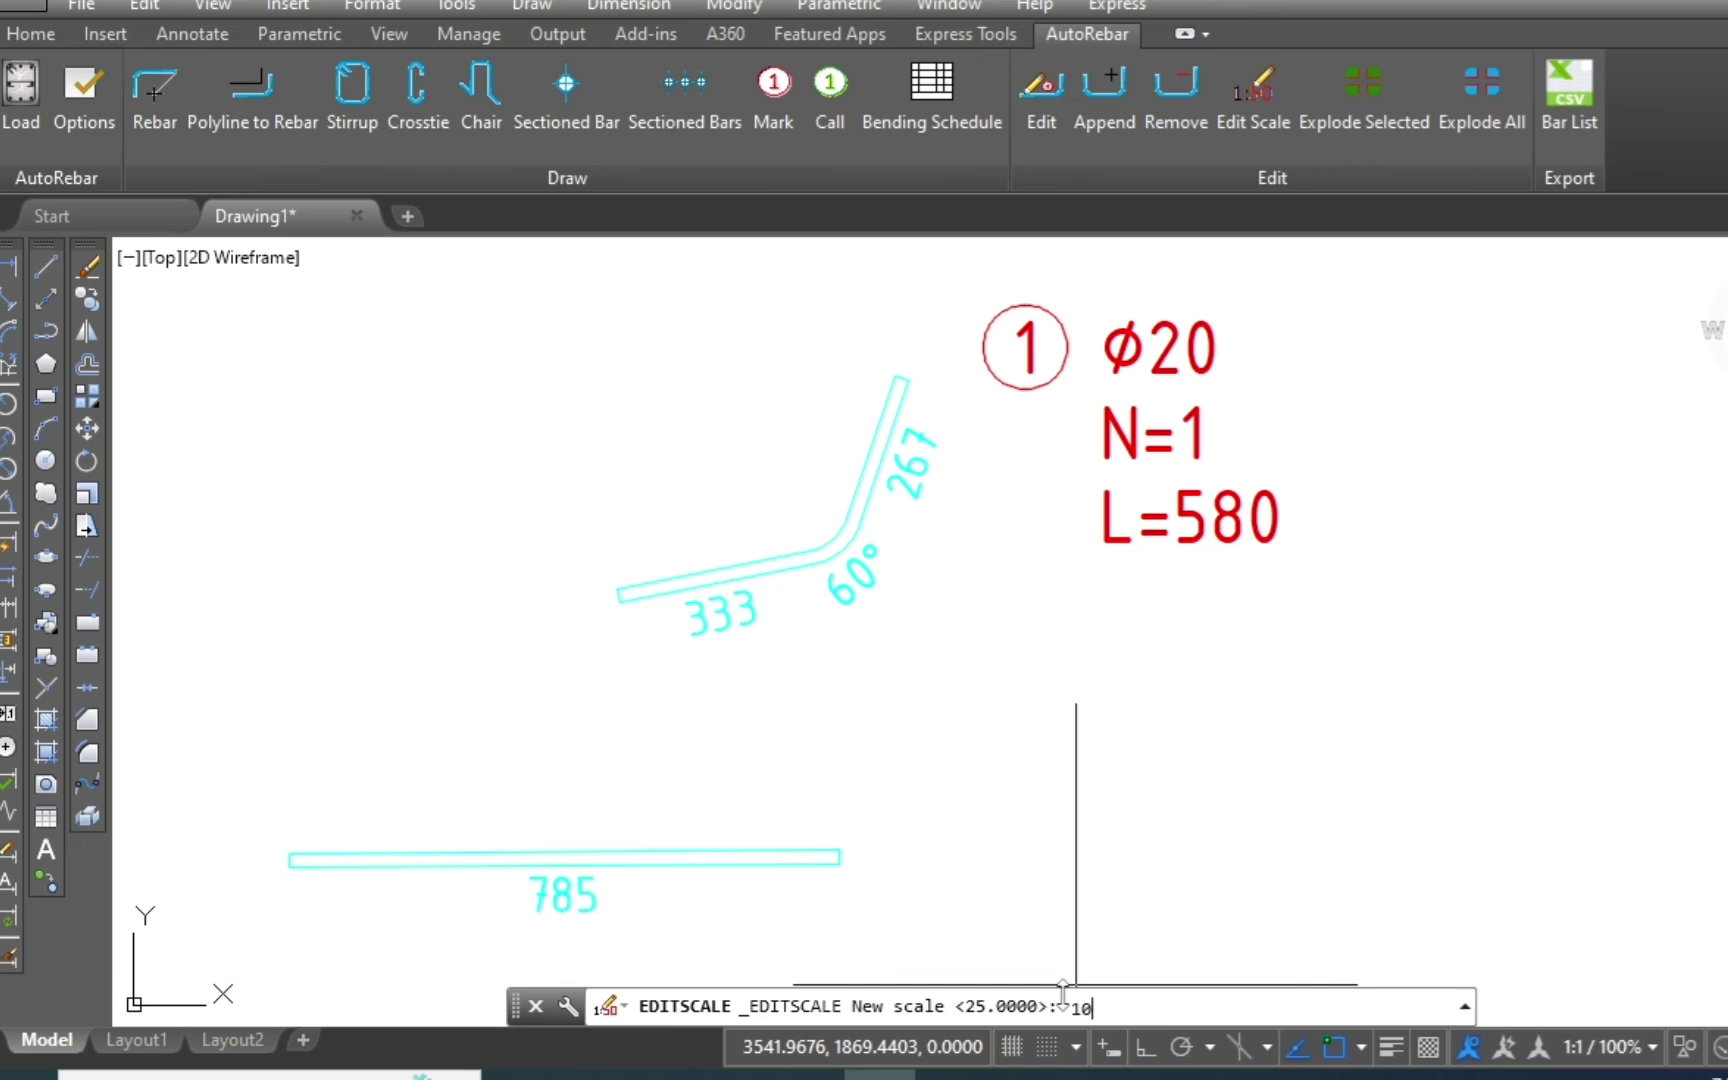
{"action": "key", "text": "Return"}
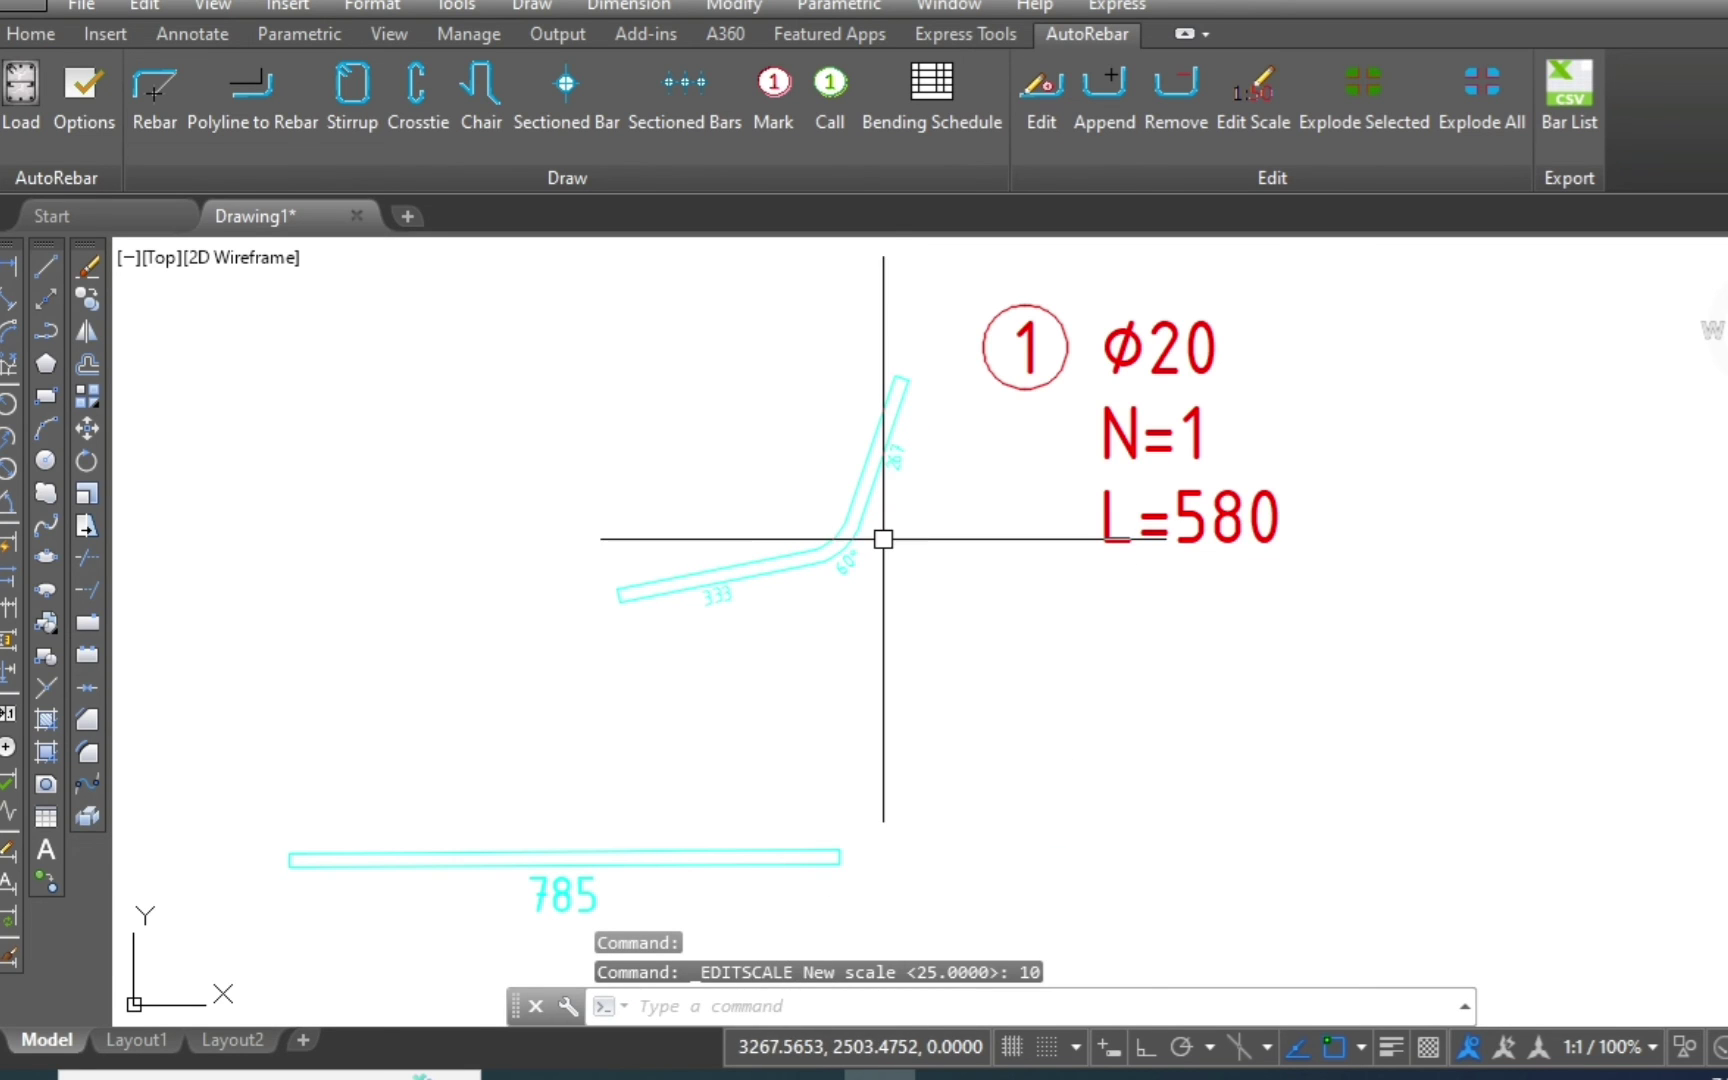
{"action": "left_click", "coordinate": [1157, 338]}
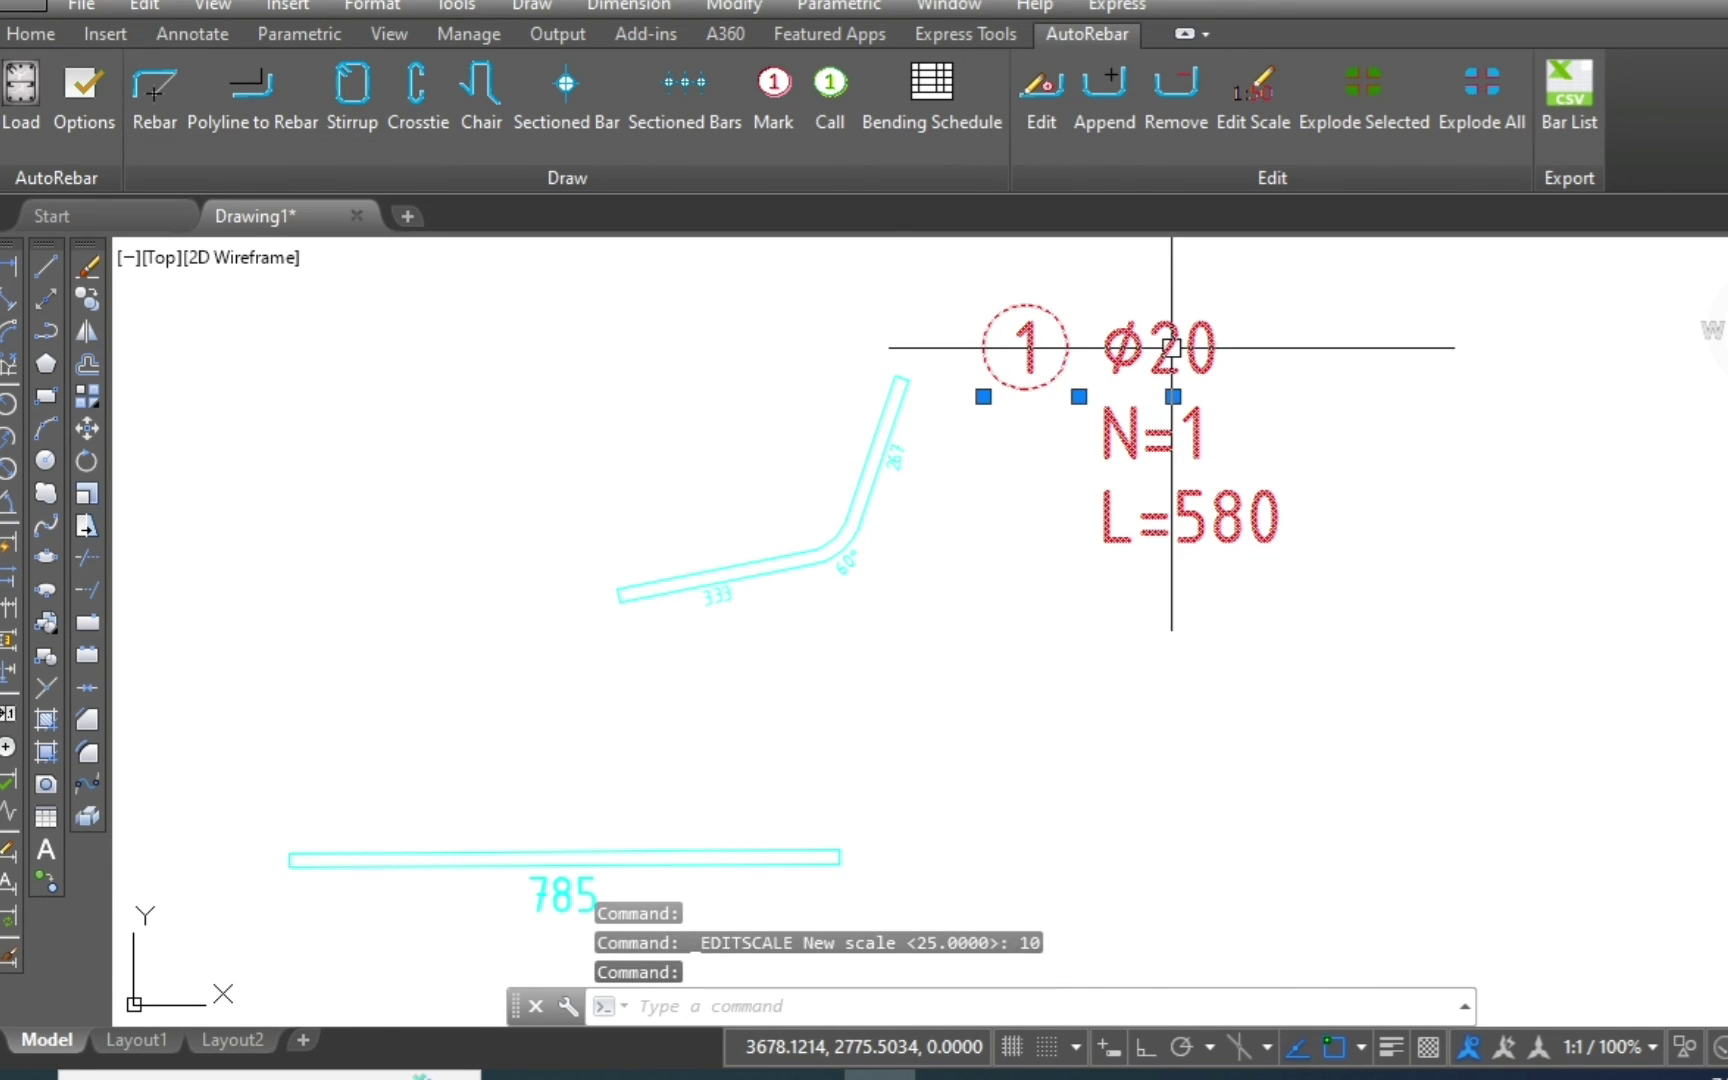
{"action": "left_click", "coordinate": [1247, 113]}
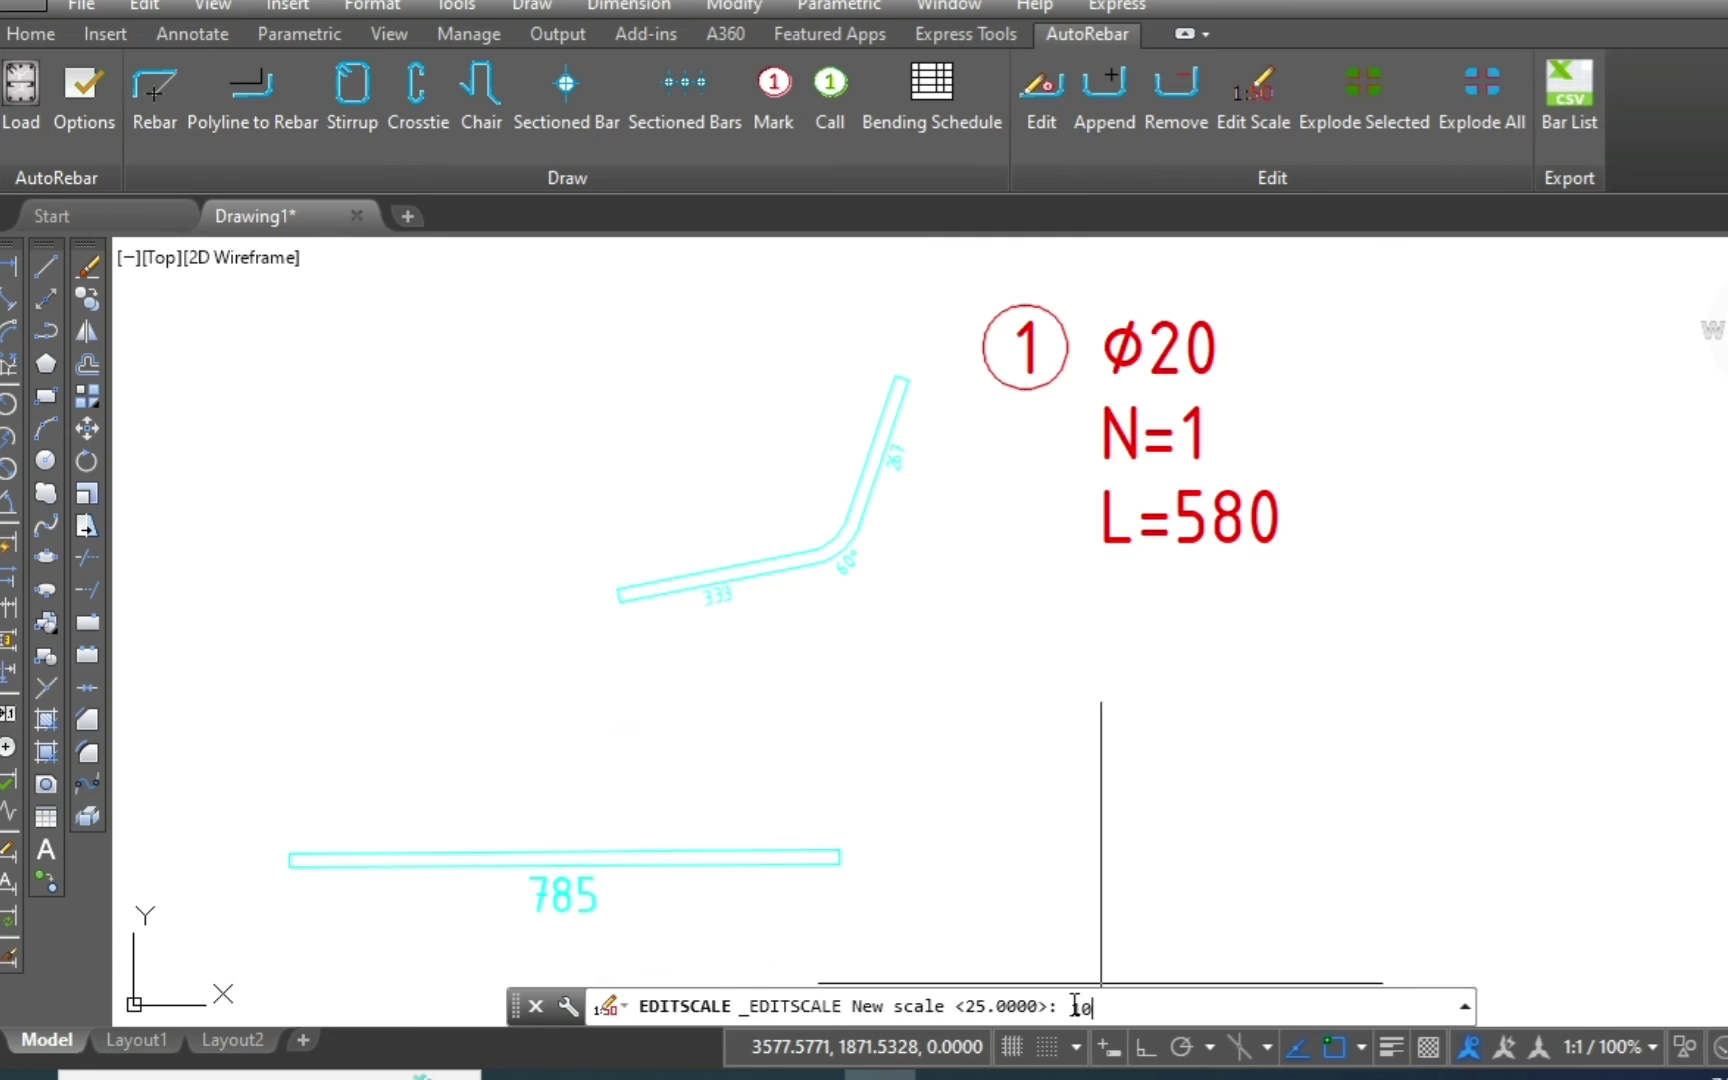
{"action": "key", "text": "Return"}
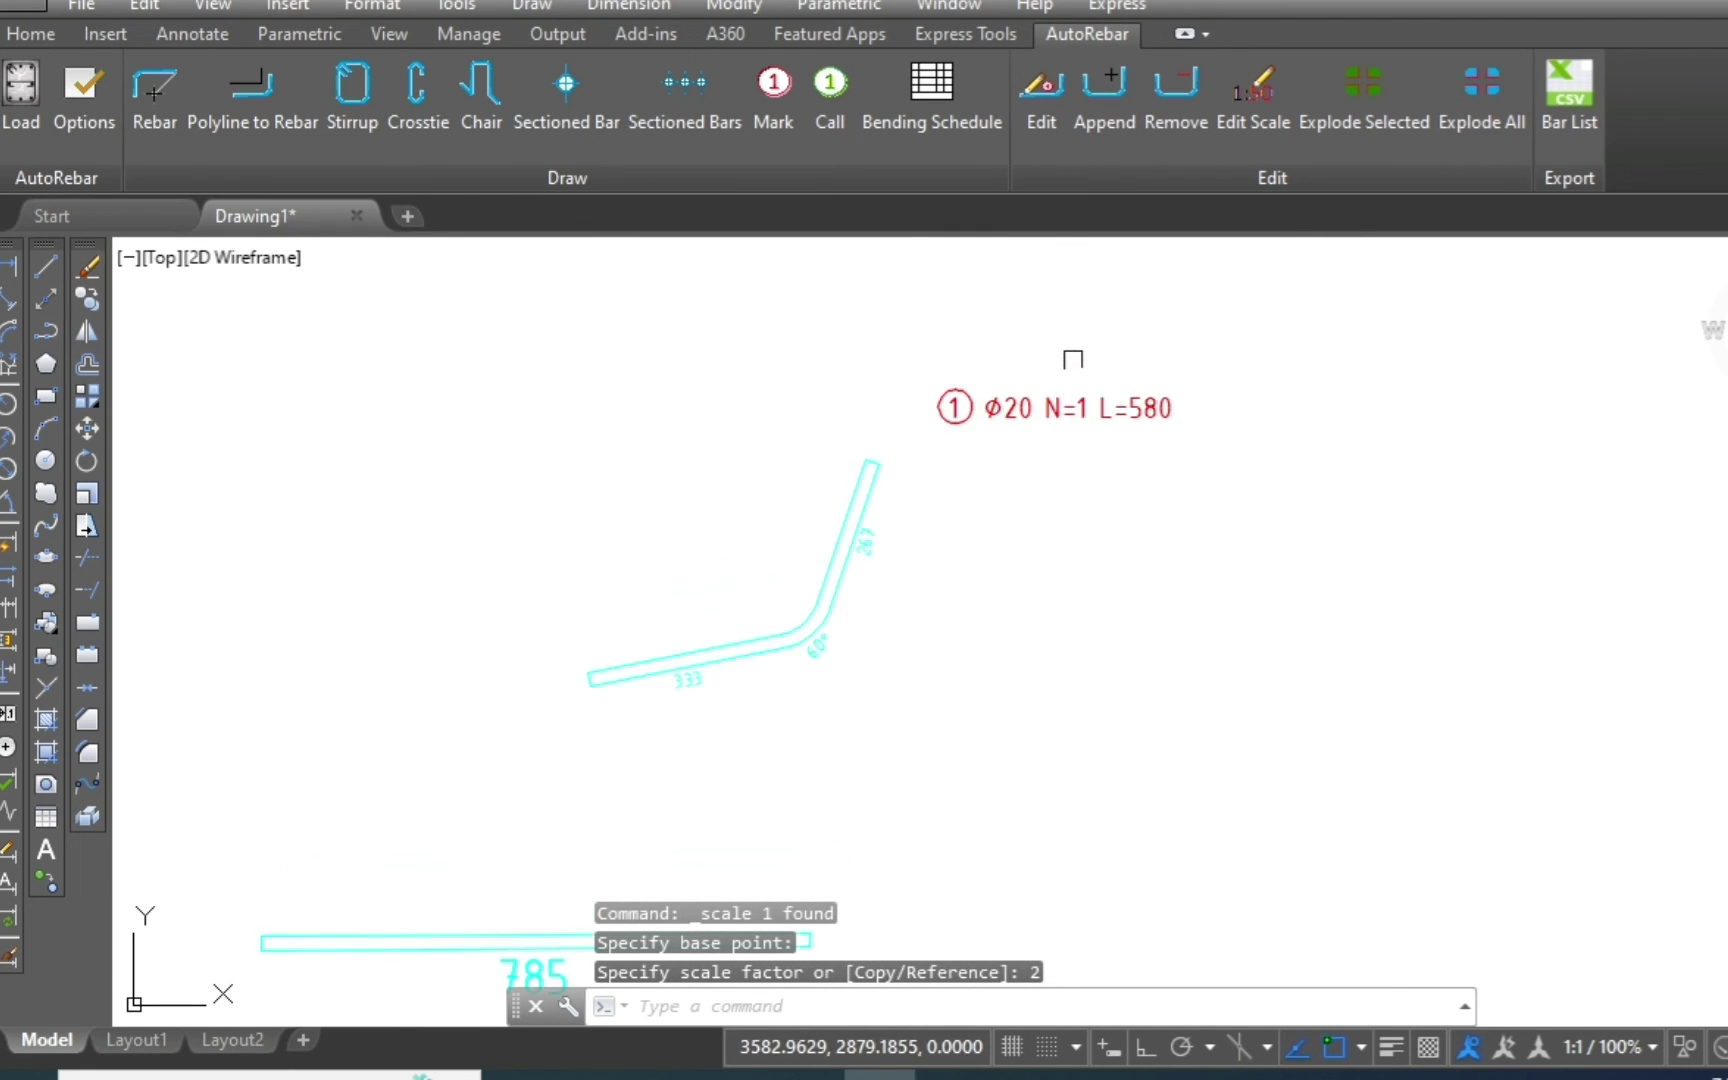
Scale the Ø20 N=1 L=580 bar mark by 4 about a point on the mark.
{"action": "scroll", "coordinate": [1072, 358], "scroll_direction": "up", "scroll_amount": 2}
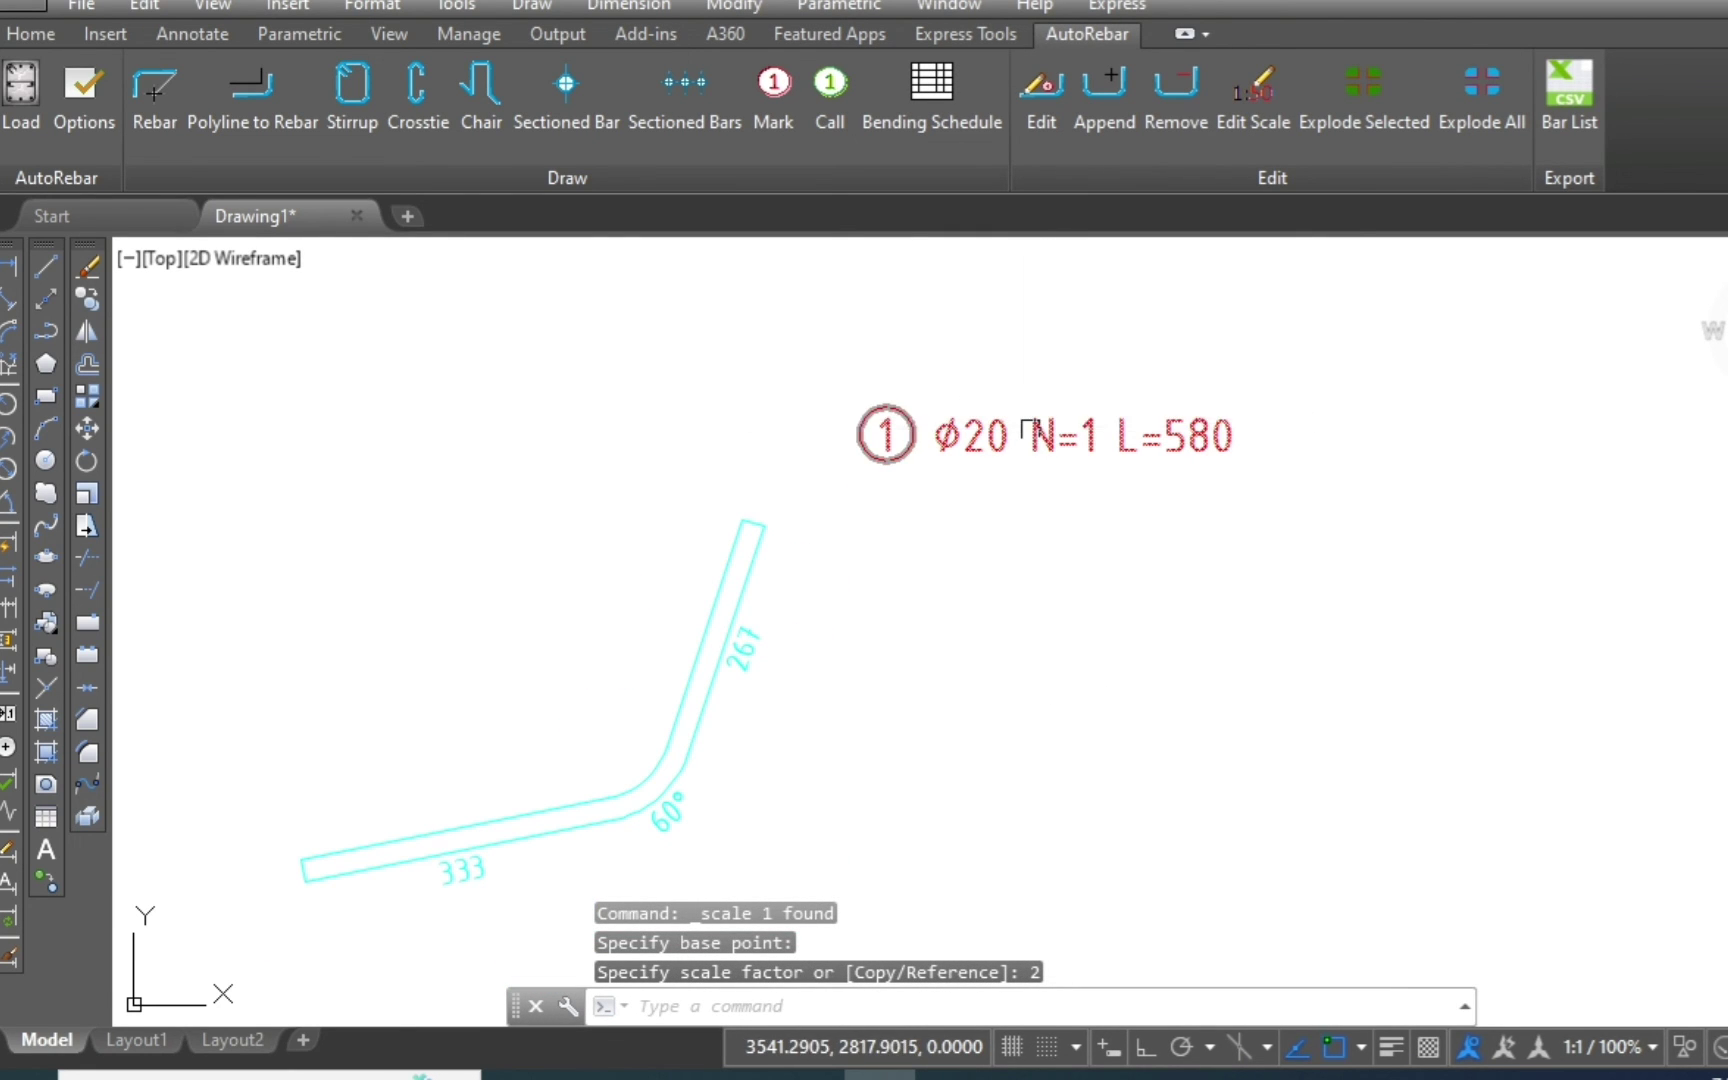
{"action": "left_click", "coordinate": [1033, 437]}
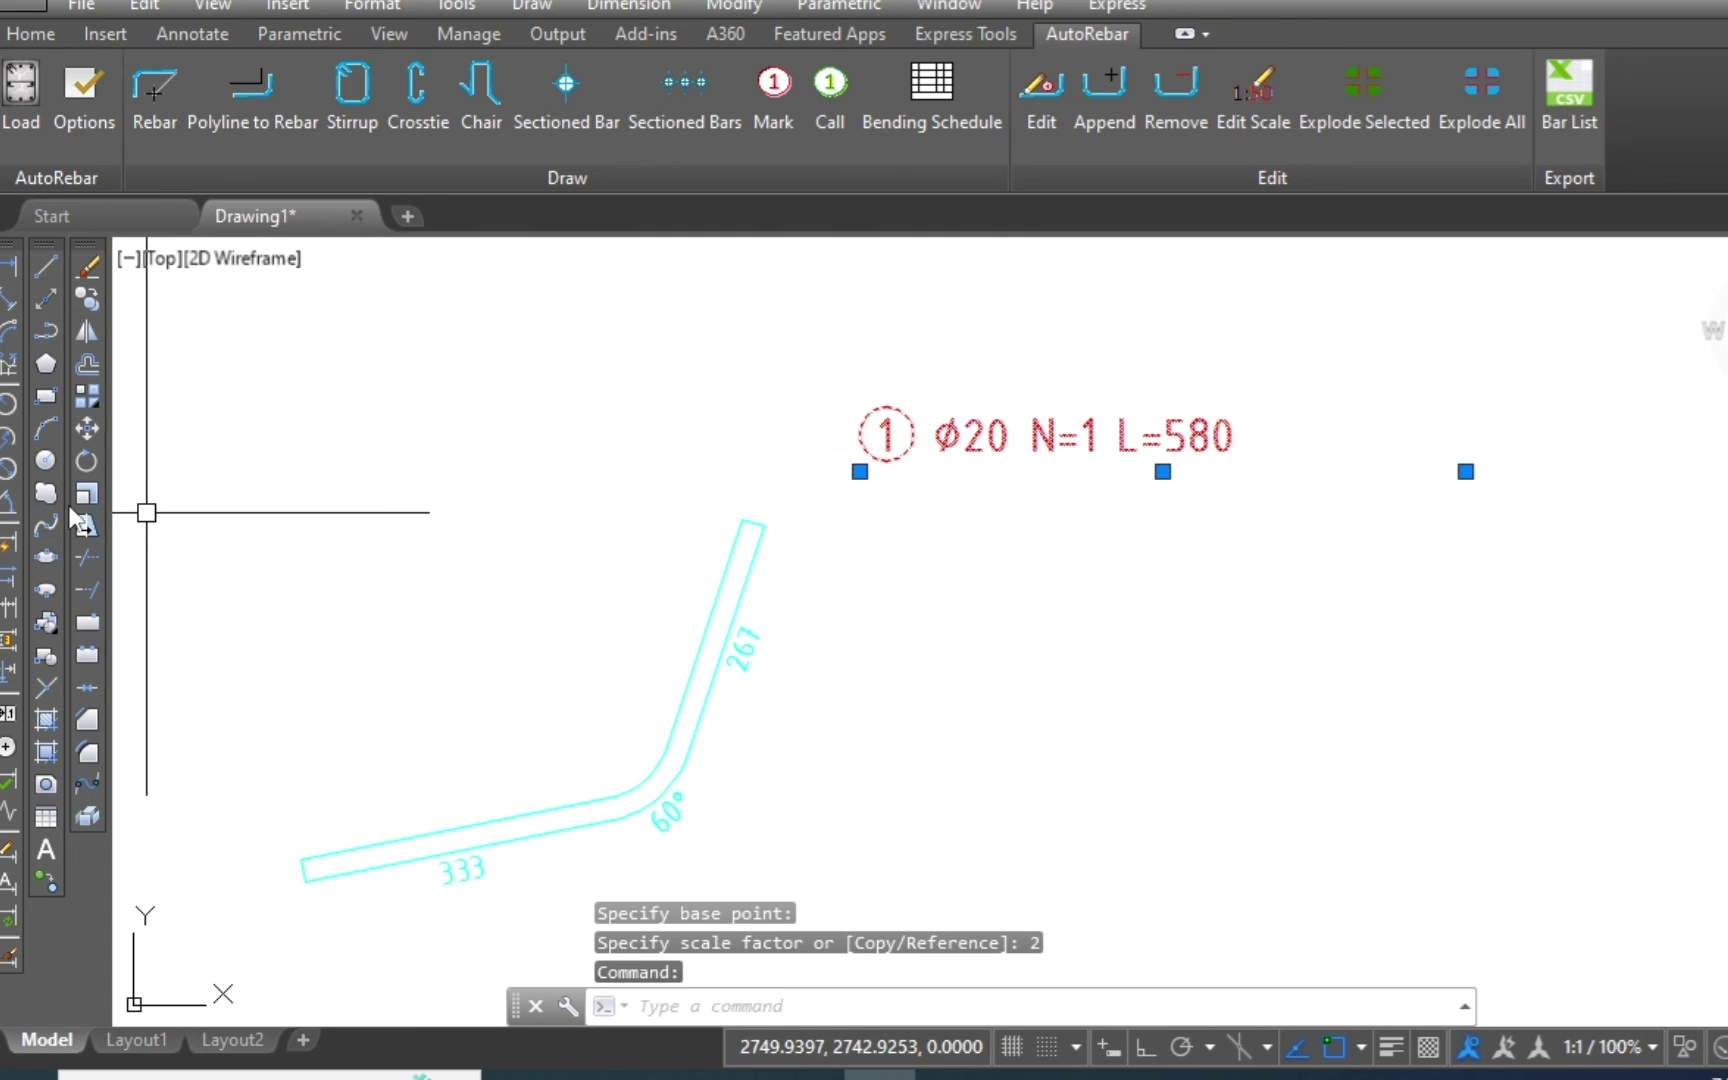
{"action": "left_click", "coordinate": [92, 495]}
{"action": "left_click", "coordinate": [896, 457]}
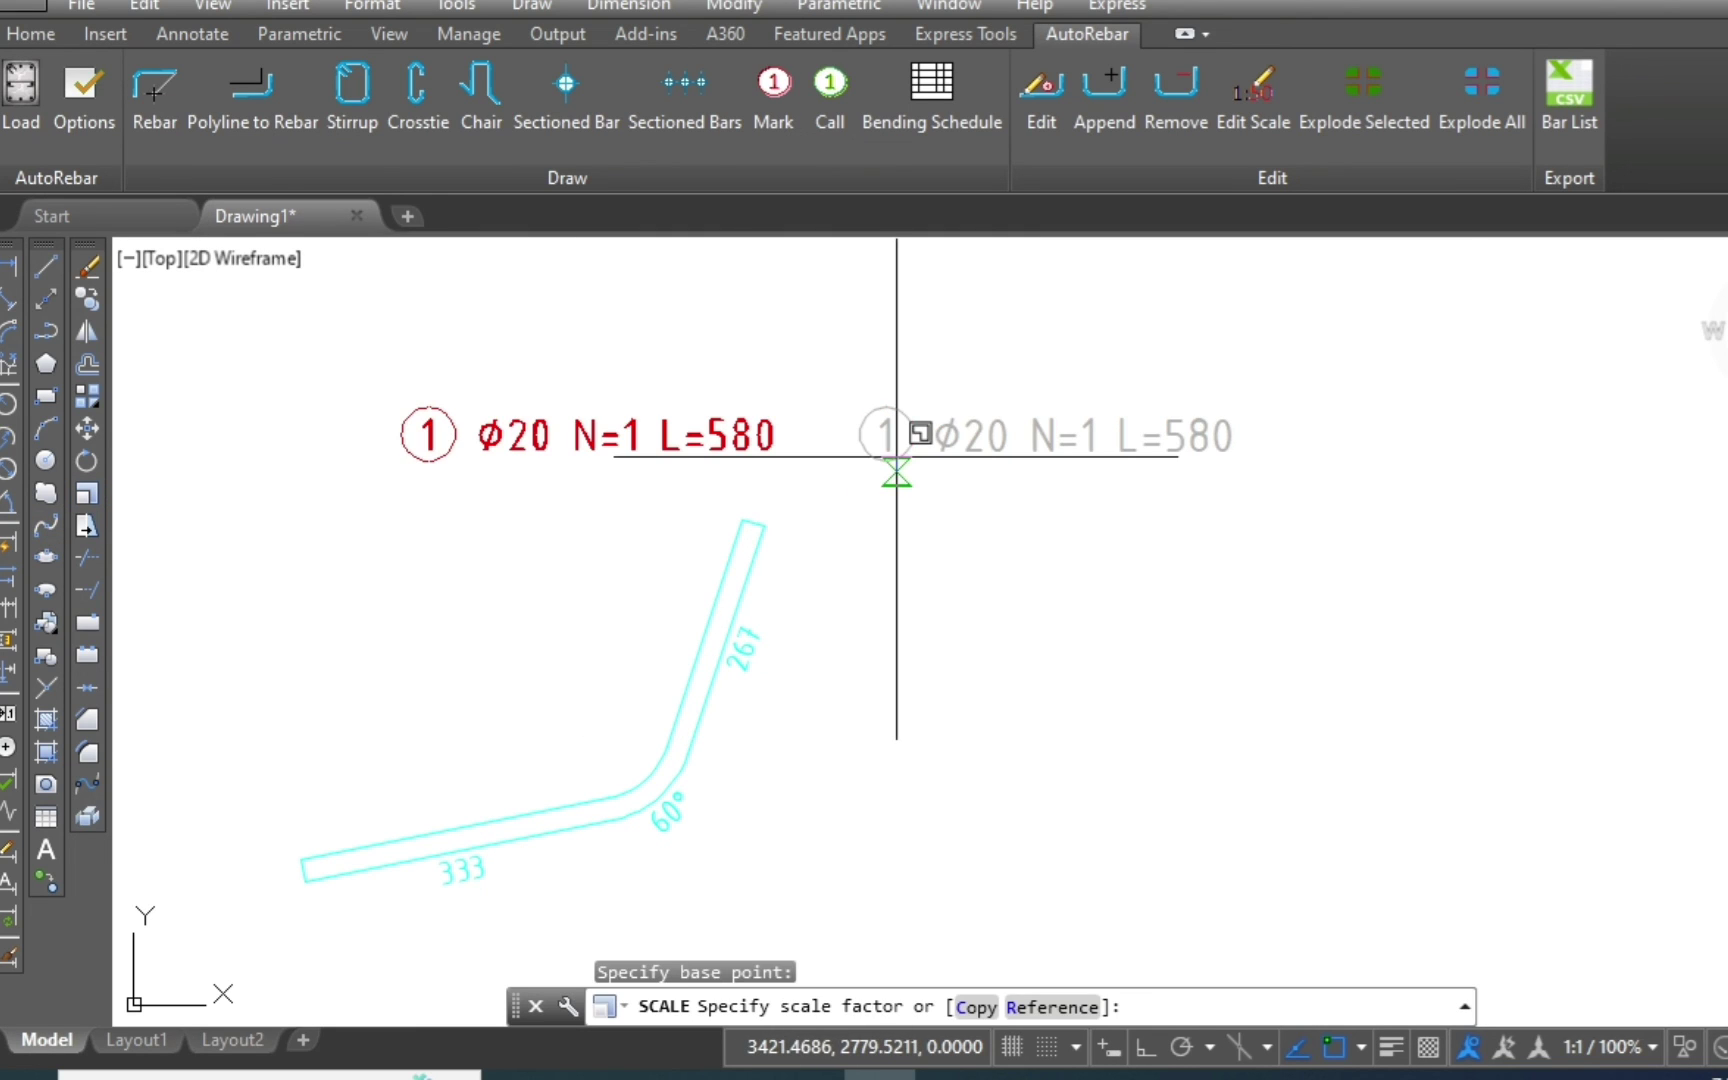
{"action": "type", "text": "4"}
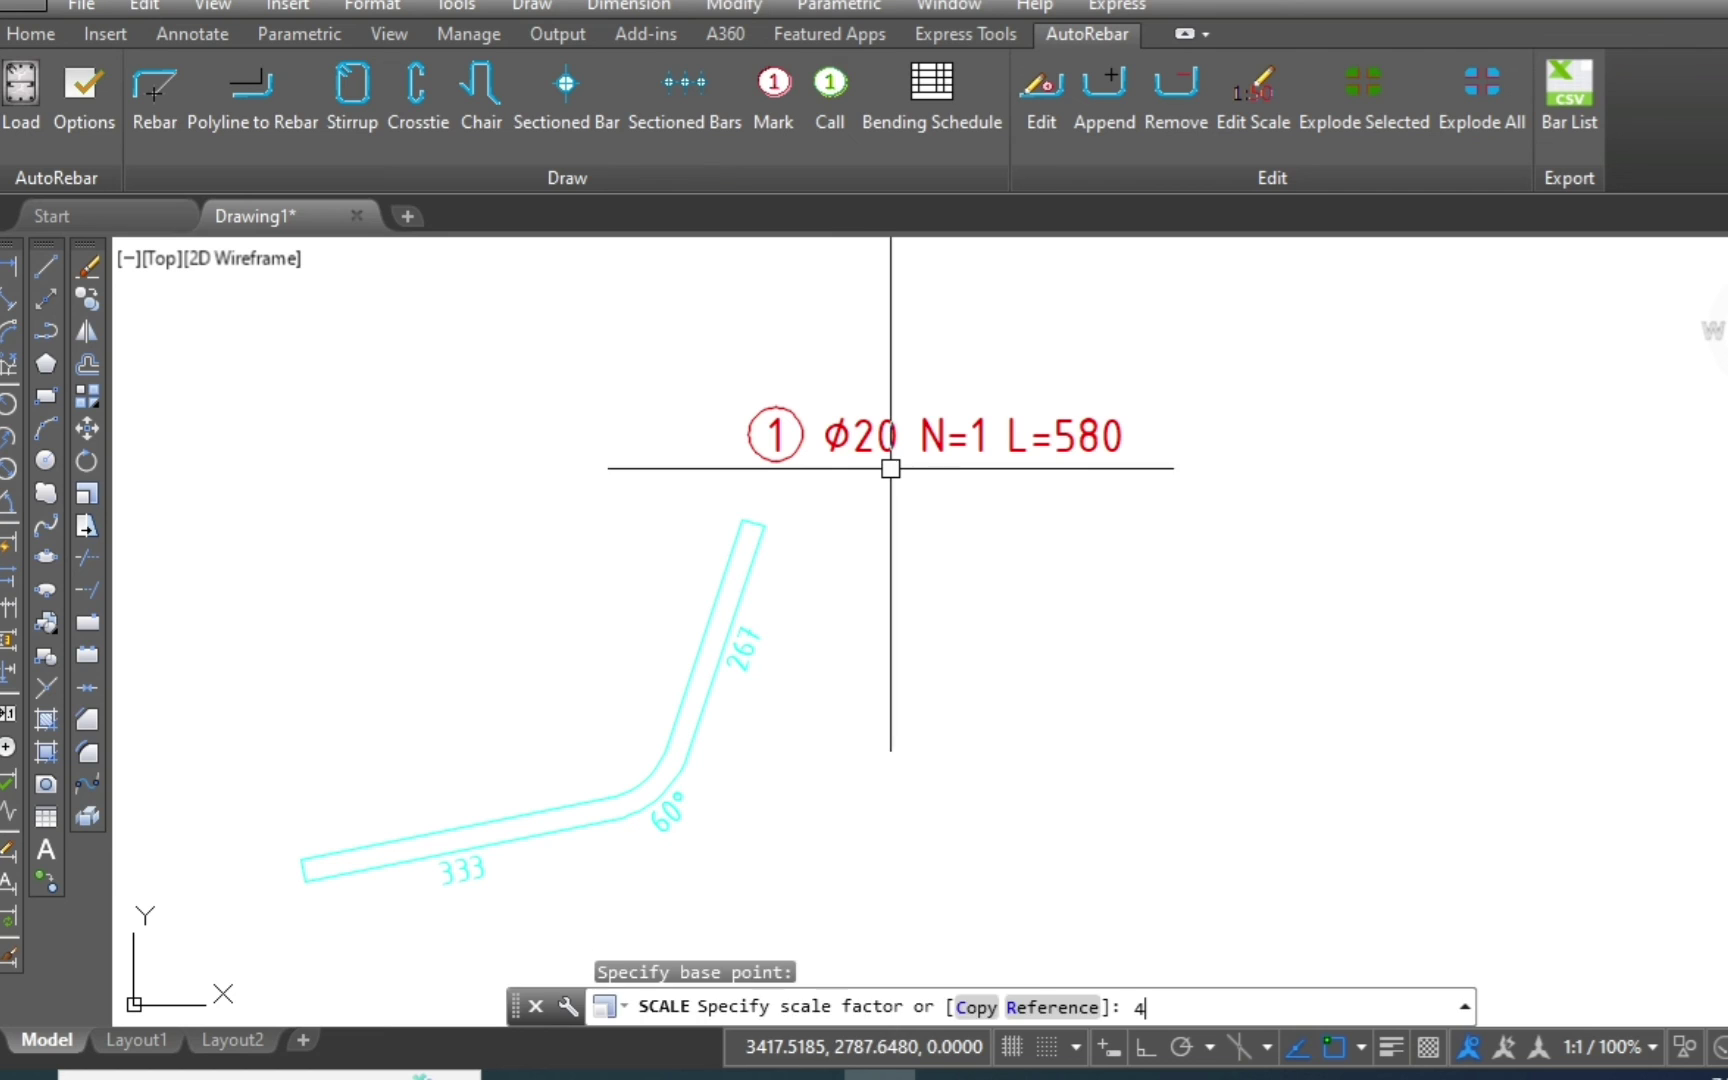
{"action": "key", "text": "Return"}
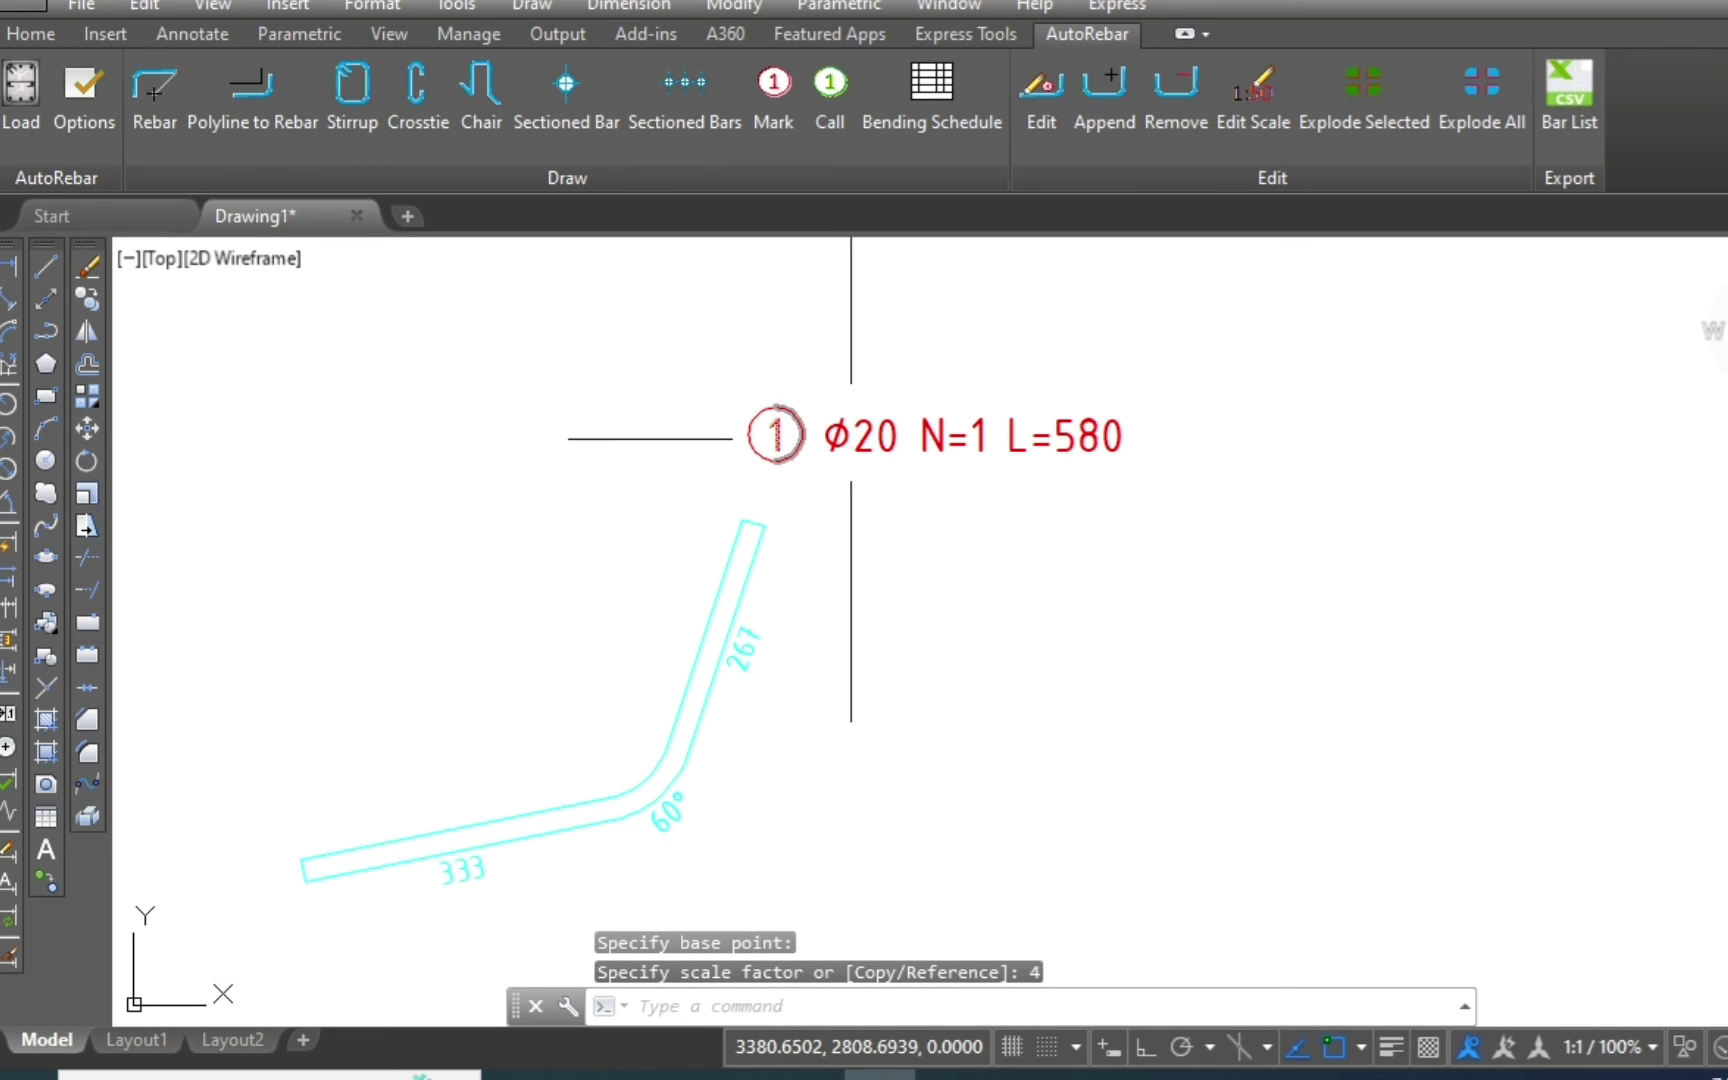
Select the bar mark and start the MOVE command.
{"action": "left_click", "coordinate": [851, 438]}
{"action": "type", "text": "m"}
{"action": "key", "text": "Return"}
Move the enlarged bar mark beside the bent bar's upper end.
{"action": "left_click", "coordinate": [1047, 647]}
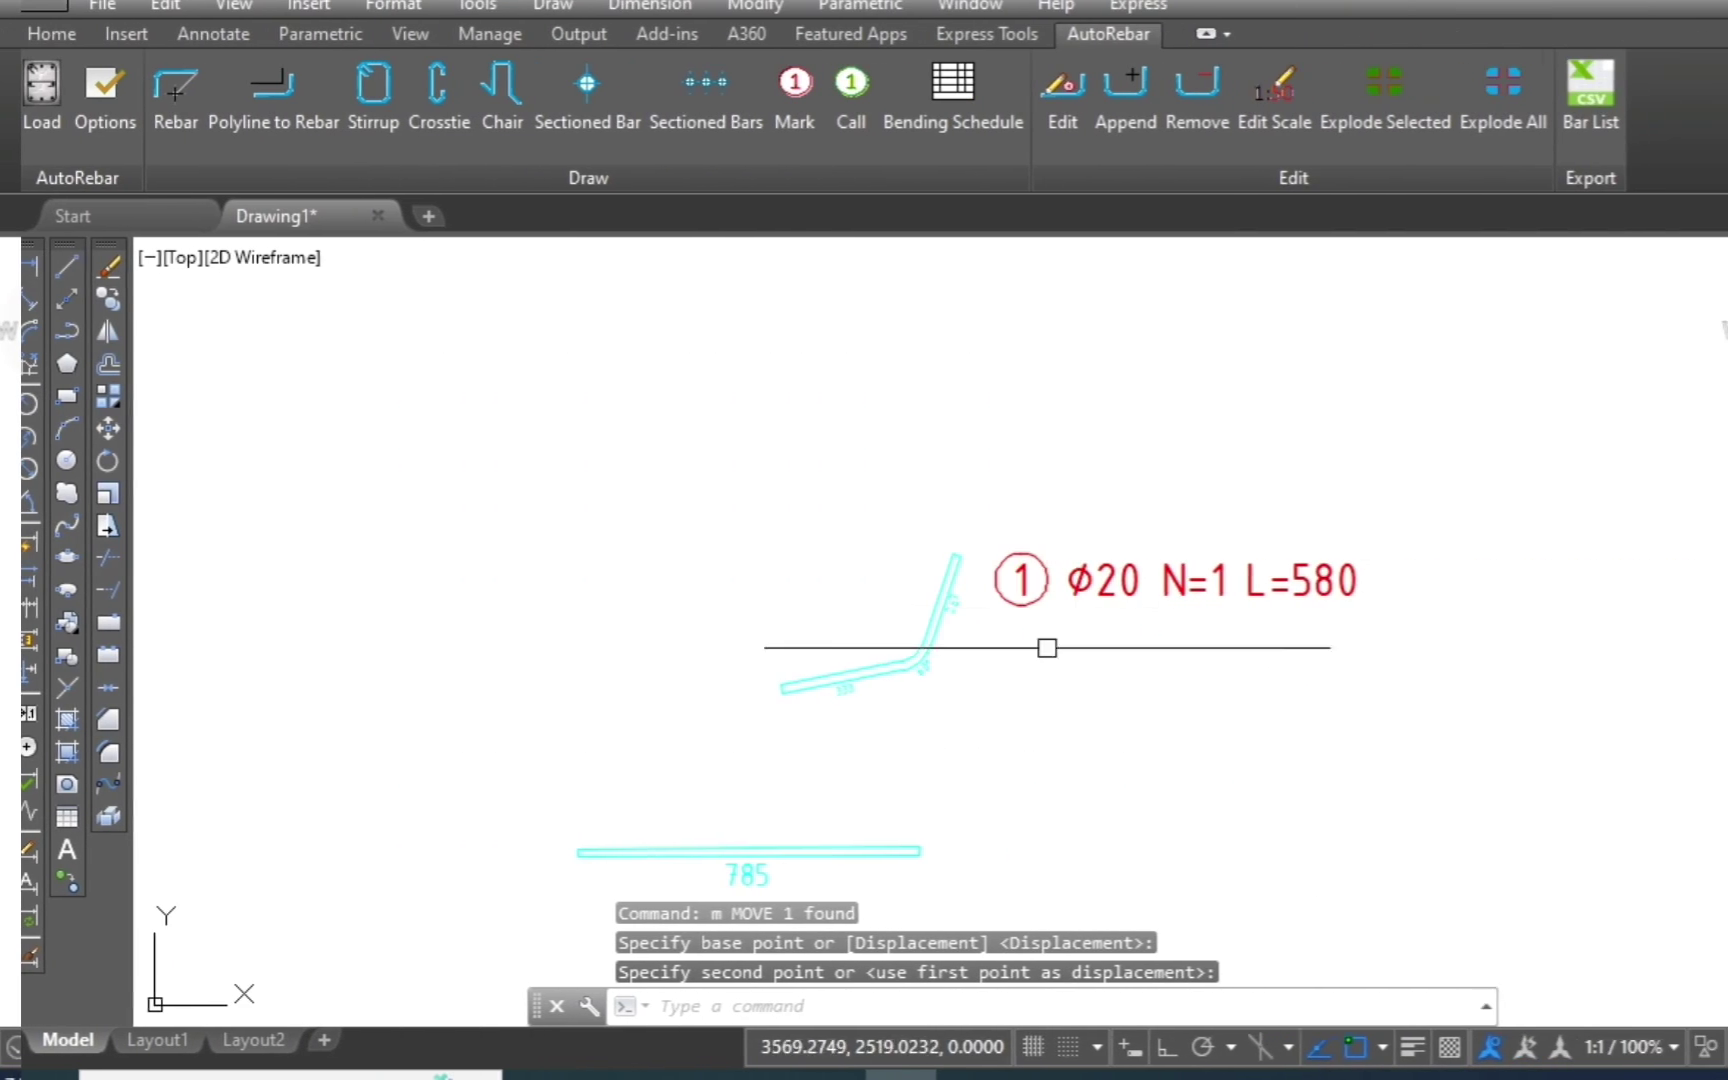
{"action": "scroll", "coordinate": [910, 629], "scroll_direction": "up", "scroll_amount": 3}
{"action": "scroll", "coordinate": [910, 629], "scroll_direction": "down", "scroll_amount": 3}
{"action": "scroll", "coordinate": [1030, 515], "scroll_direction": "up", "scroll_amount": 2}
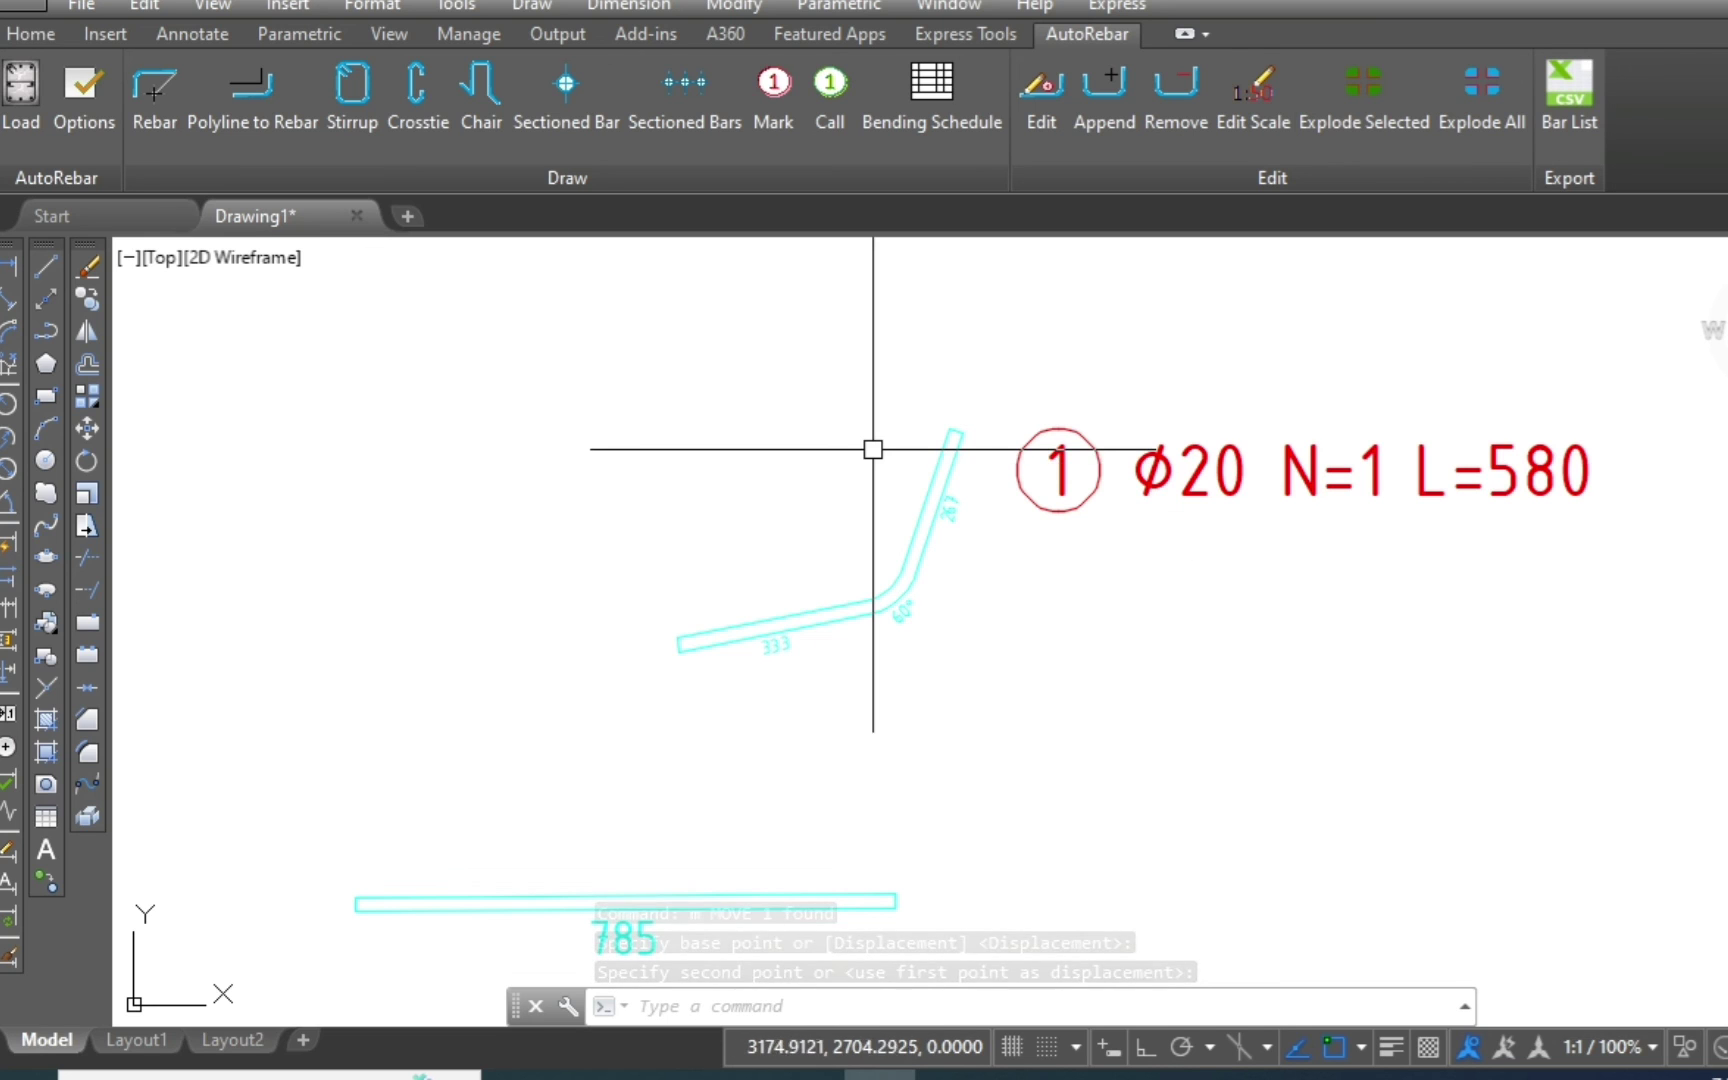
{"action": "scroll", "coordinate": [872, 447], "scroll_direction": "down", "scroll_amount": 2}
{"action": "scroll", "coordinate": [811, 537], "scroll_direction": "up", "scroll_amount": 2}
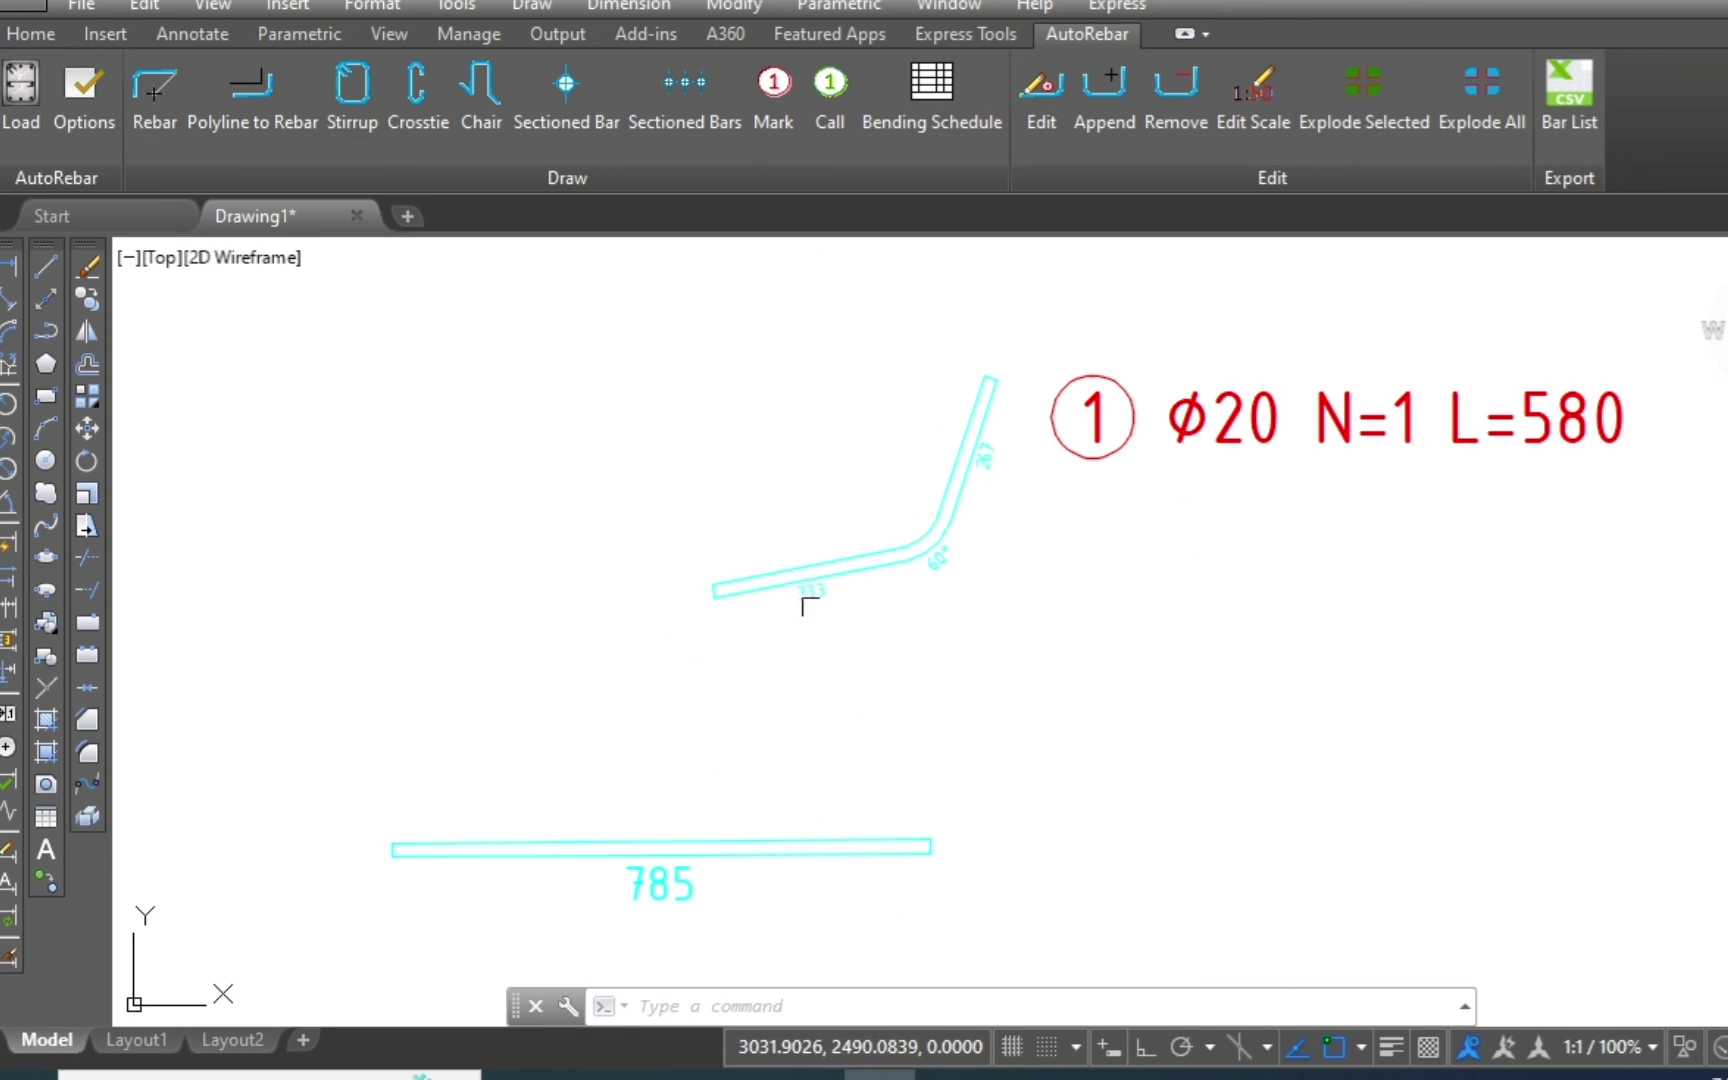
Crossing-select the straight 785 bar and explode it with Explode Selected.
{"action": "left_click", "coordinate": [795, 755]}
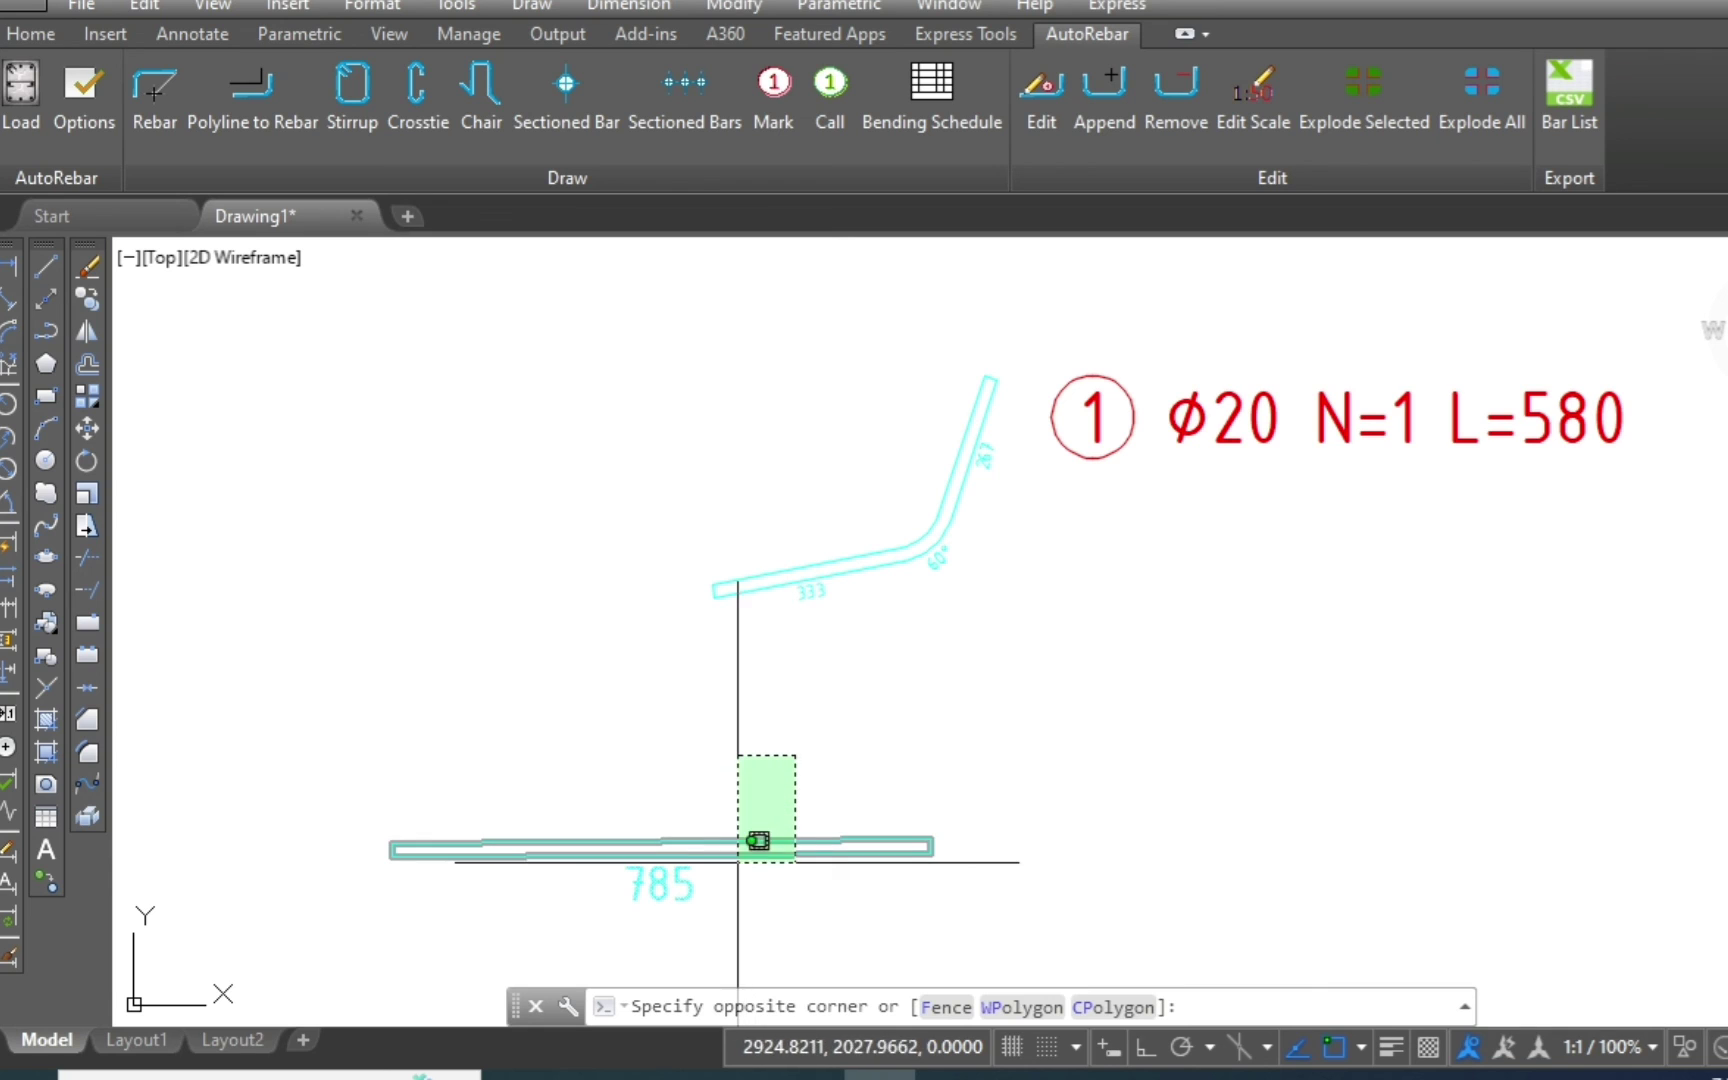
{"action": "left_click", "coordinate": [740, 790]}
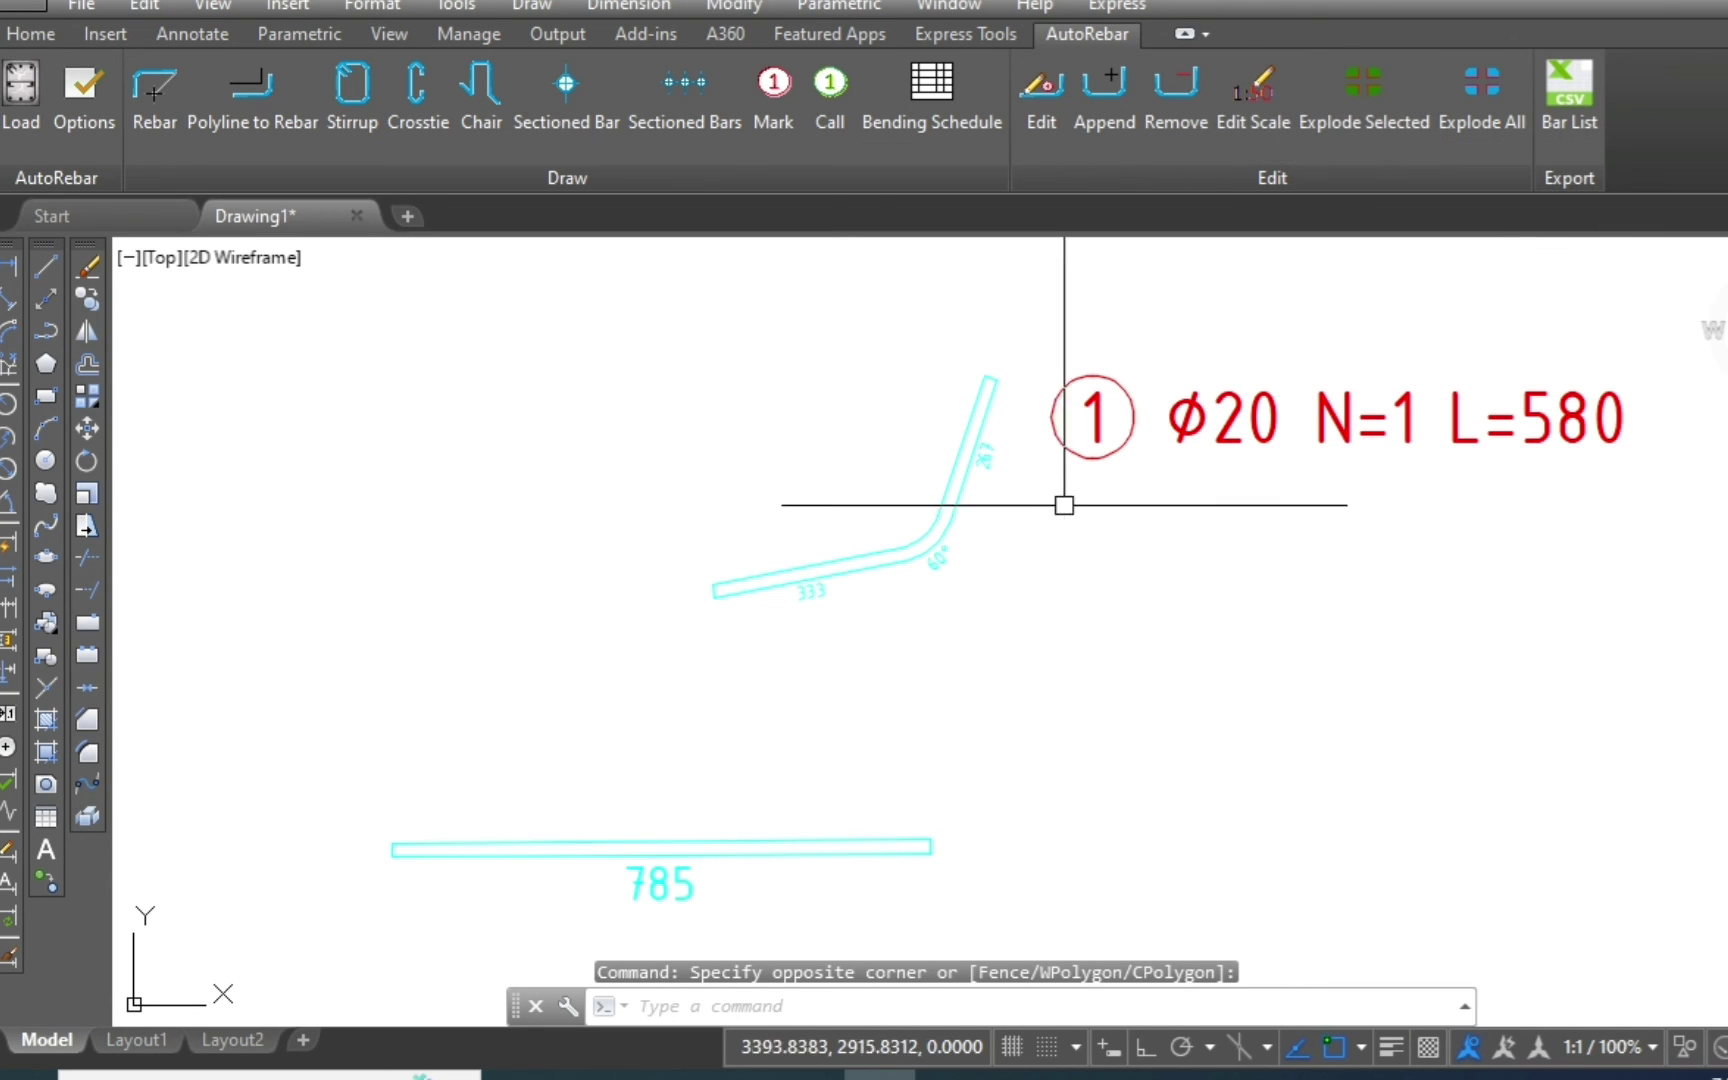
{"action": "left_click", "coordinate": [890, 793]}
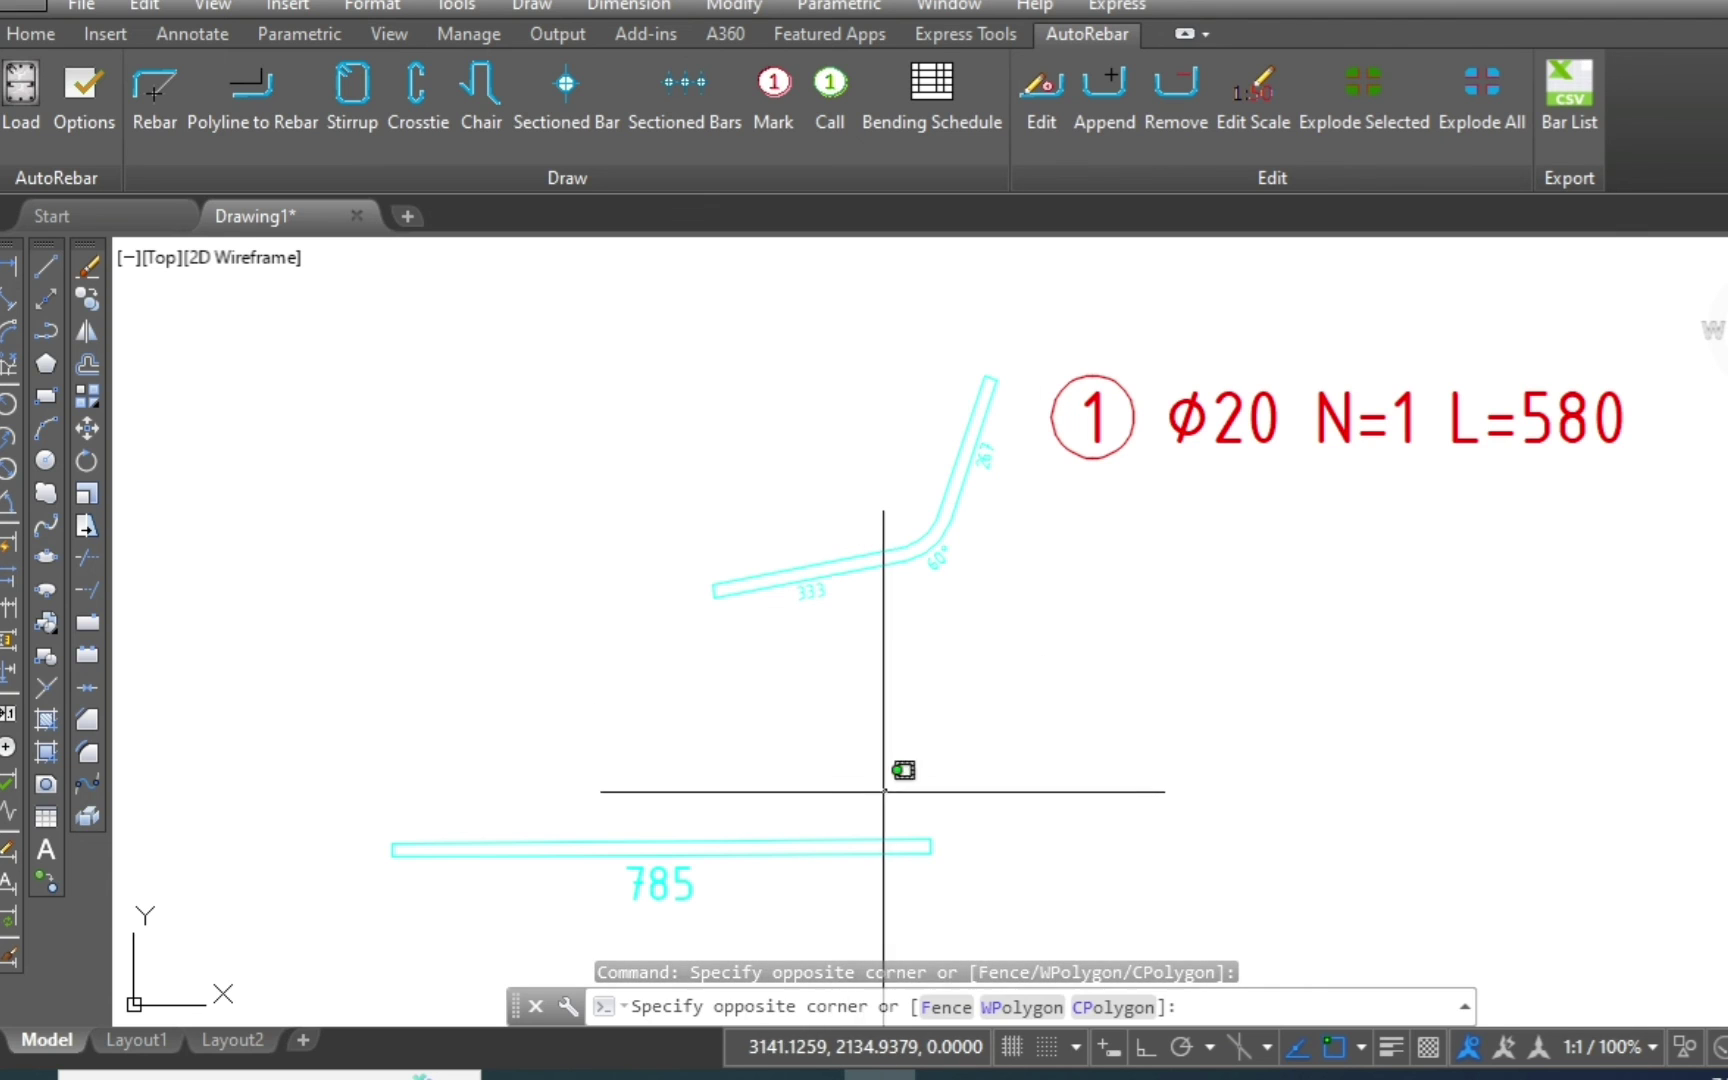
{"action": "left_click", "coordinate": [825, 858]}
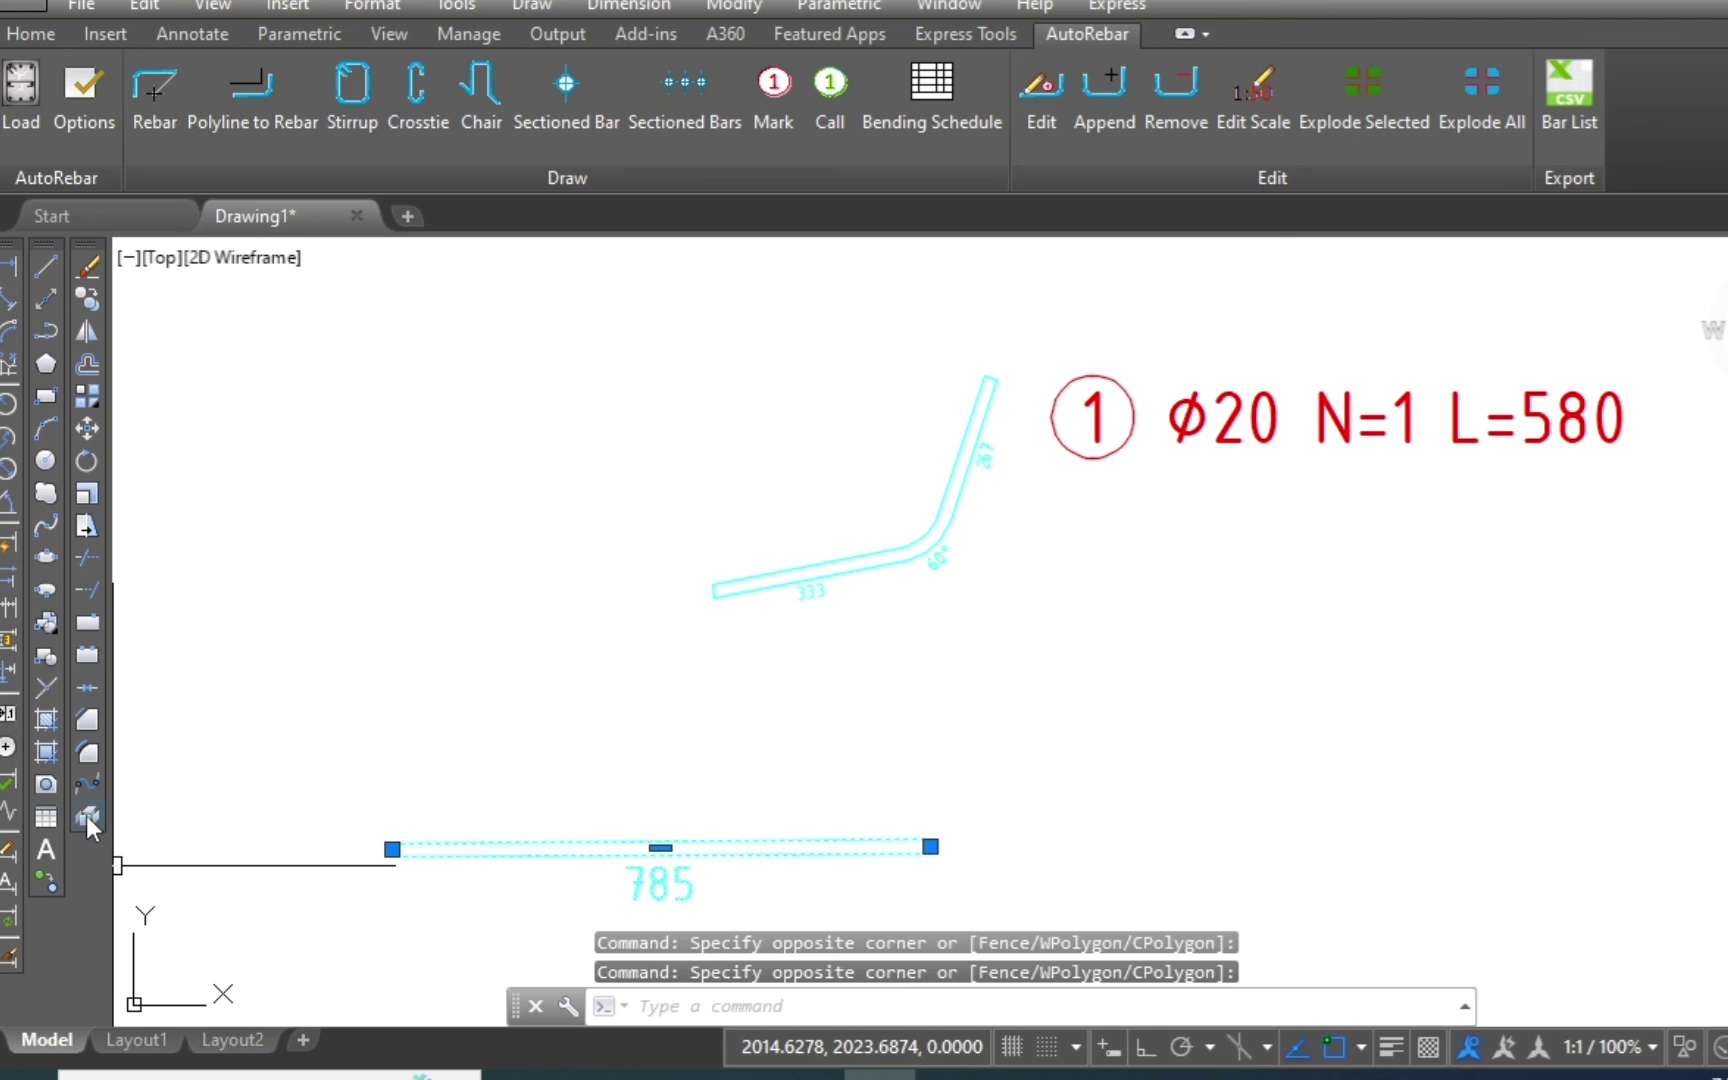
{"action": "left_click", "coordinate": [87, 818]}
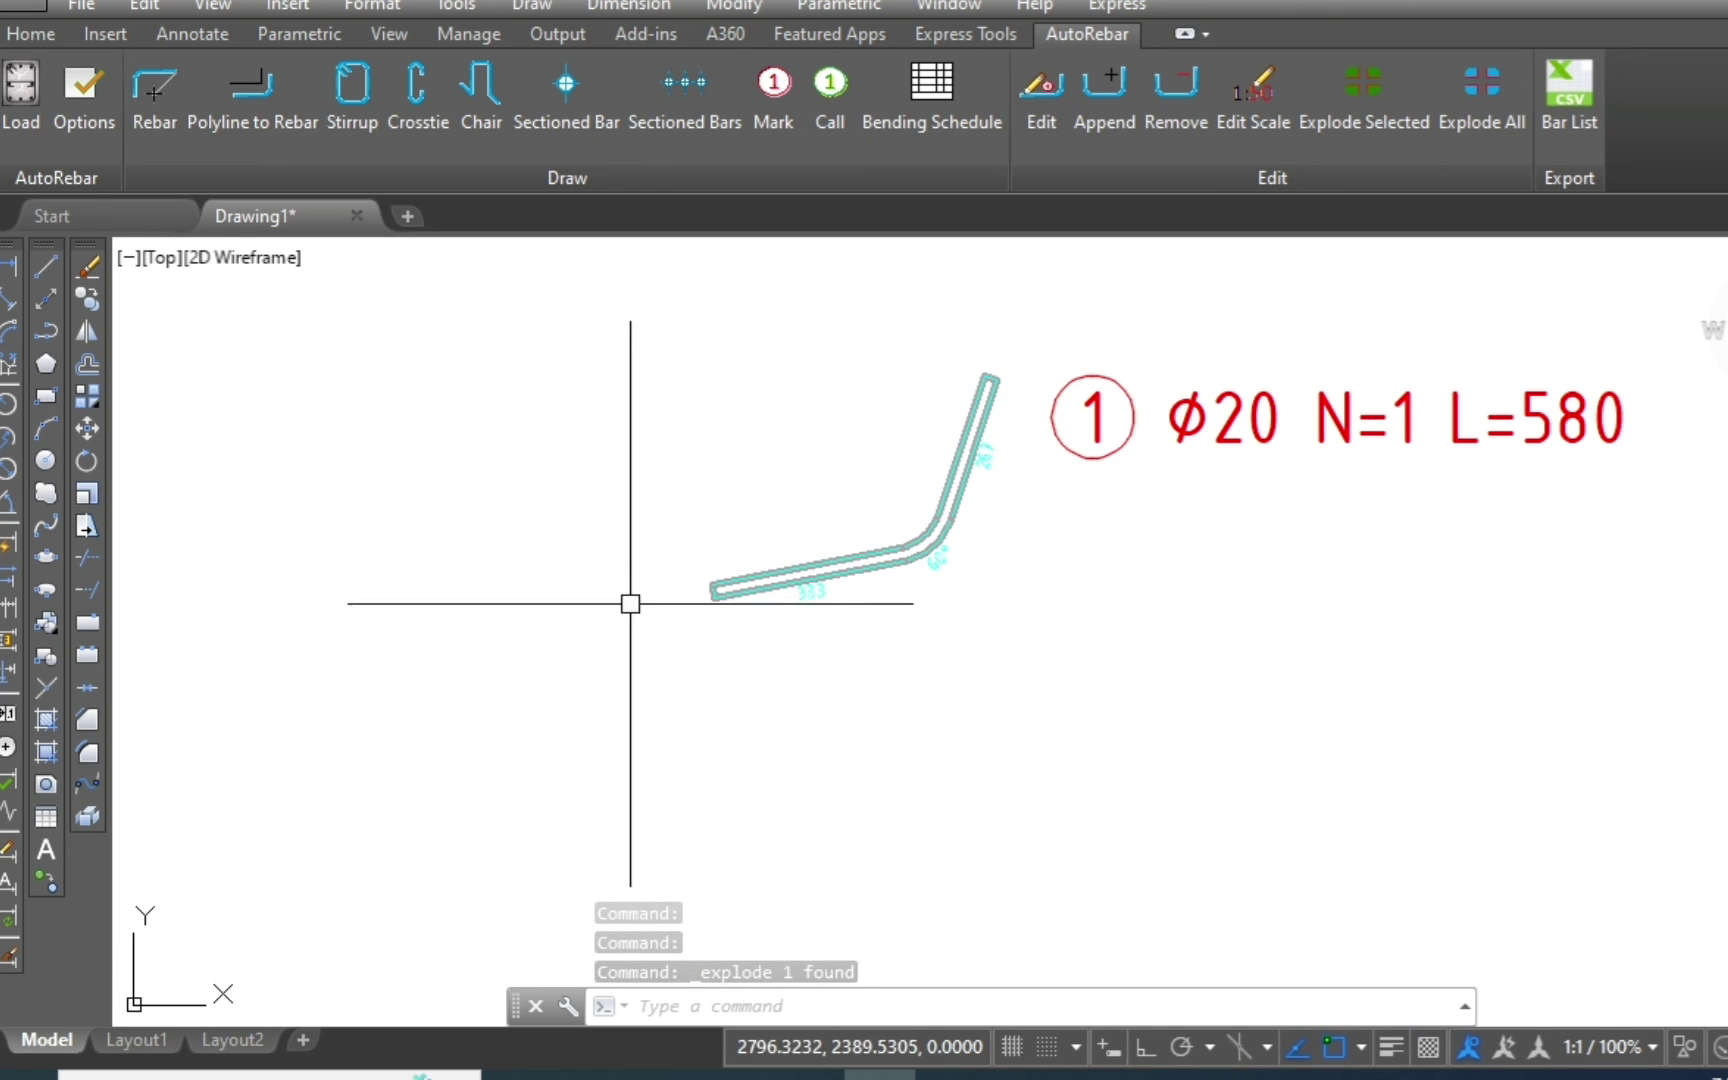
Undo the straight bar's explode and explode the bent bar into plain geometry.
{"action": "key", "text": "ctrl+z"}
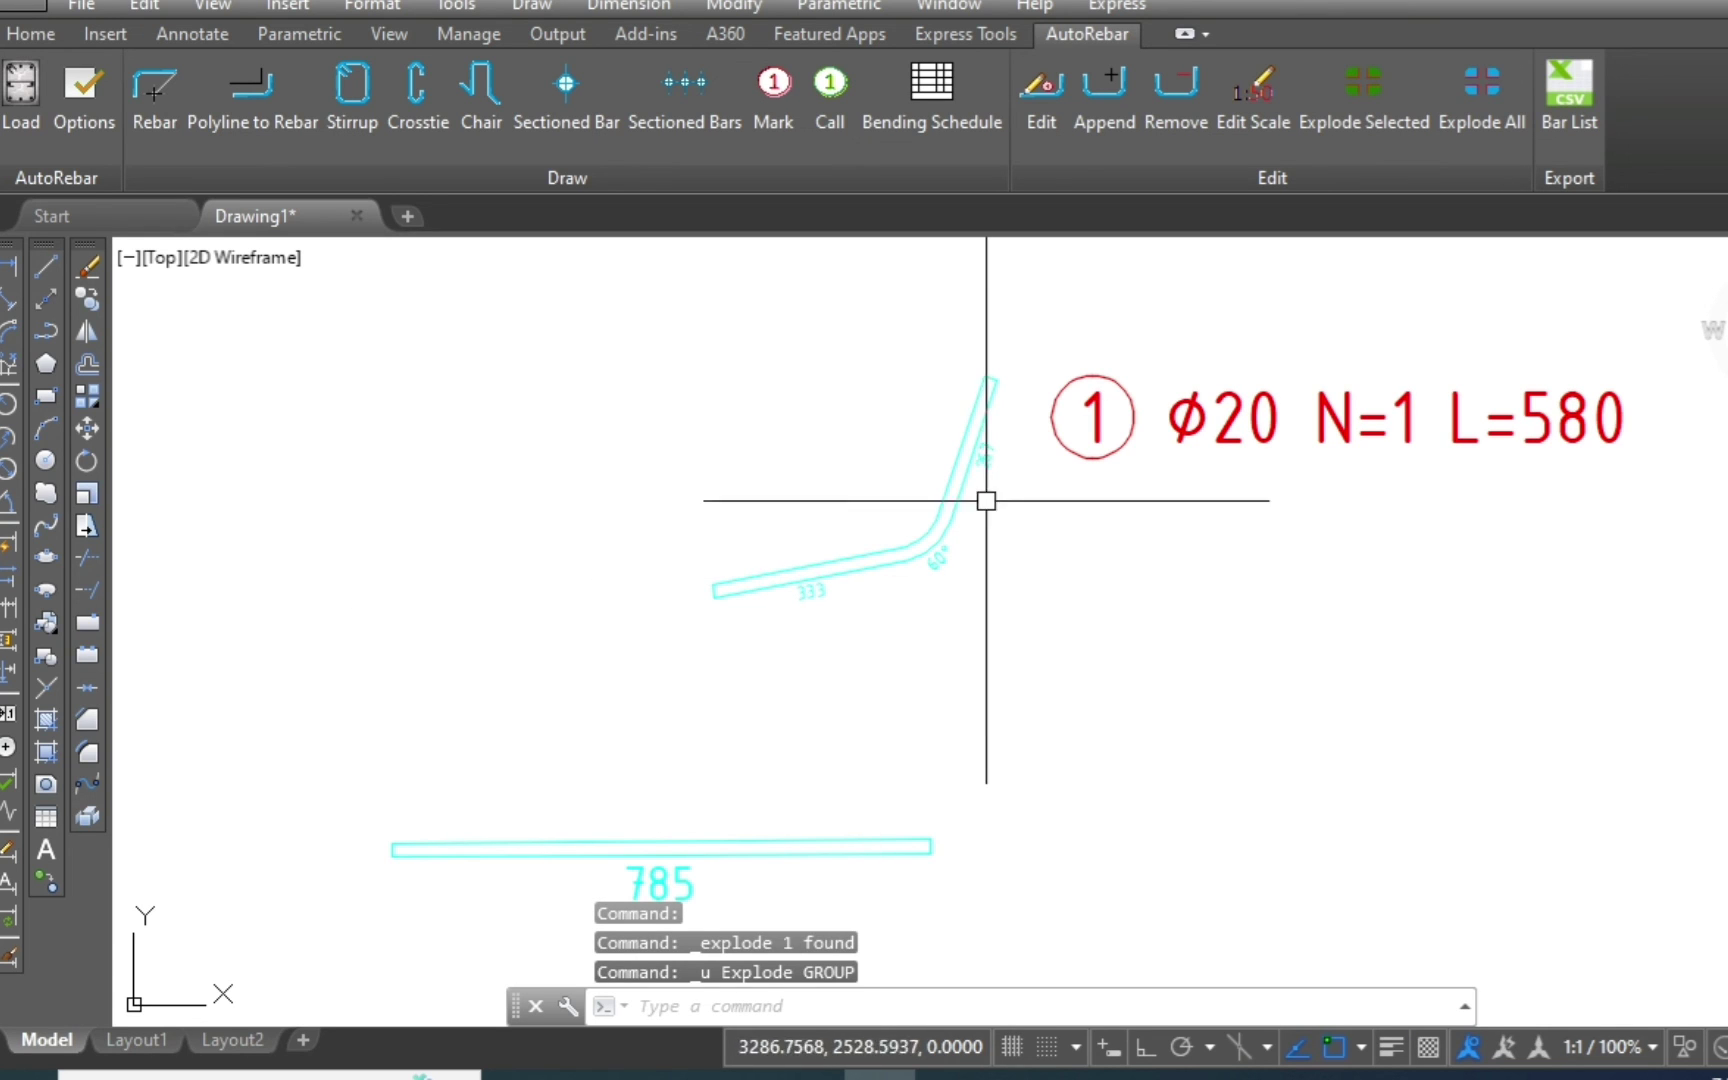
{"action": "left_click", "coordinate": [957, 446]}
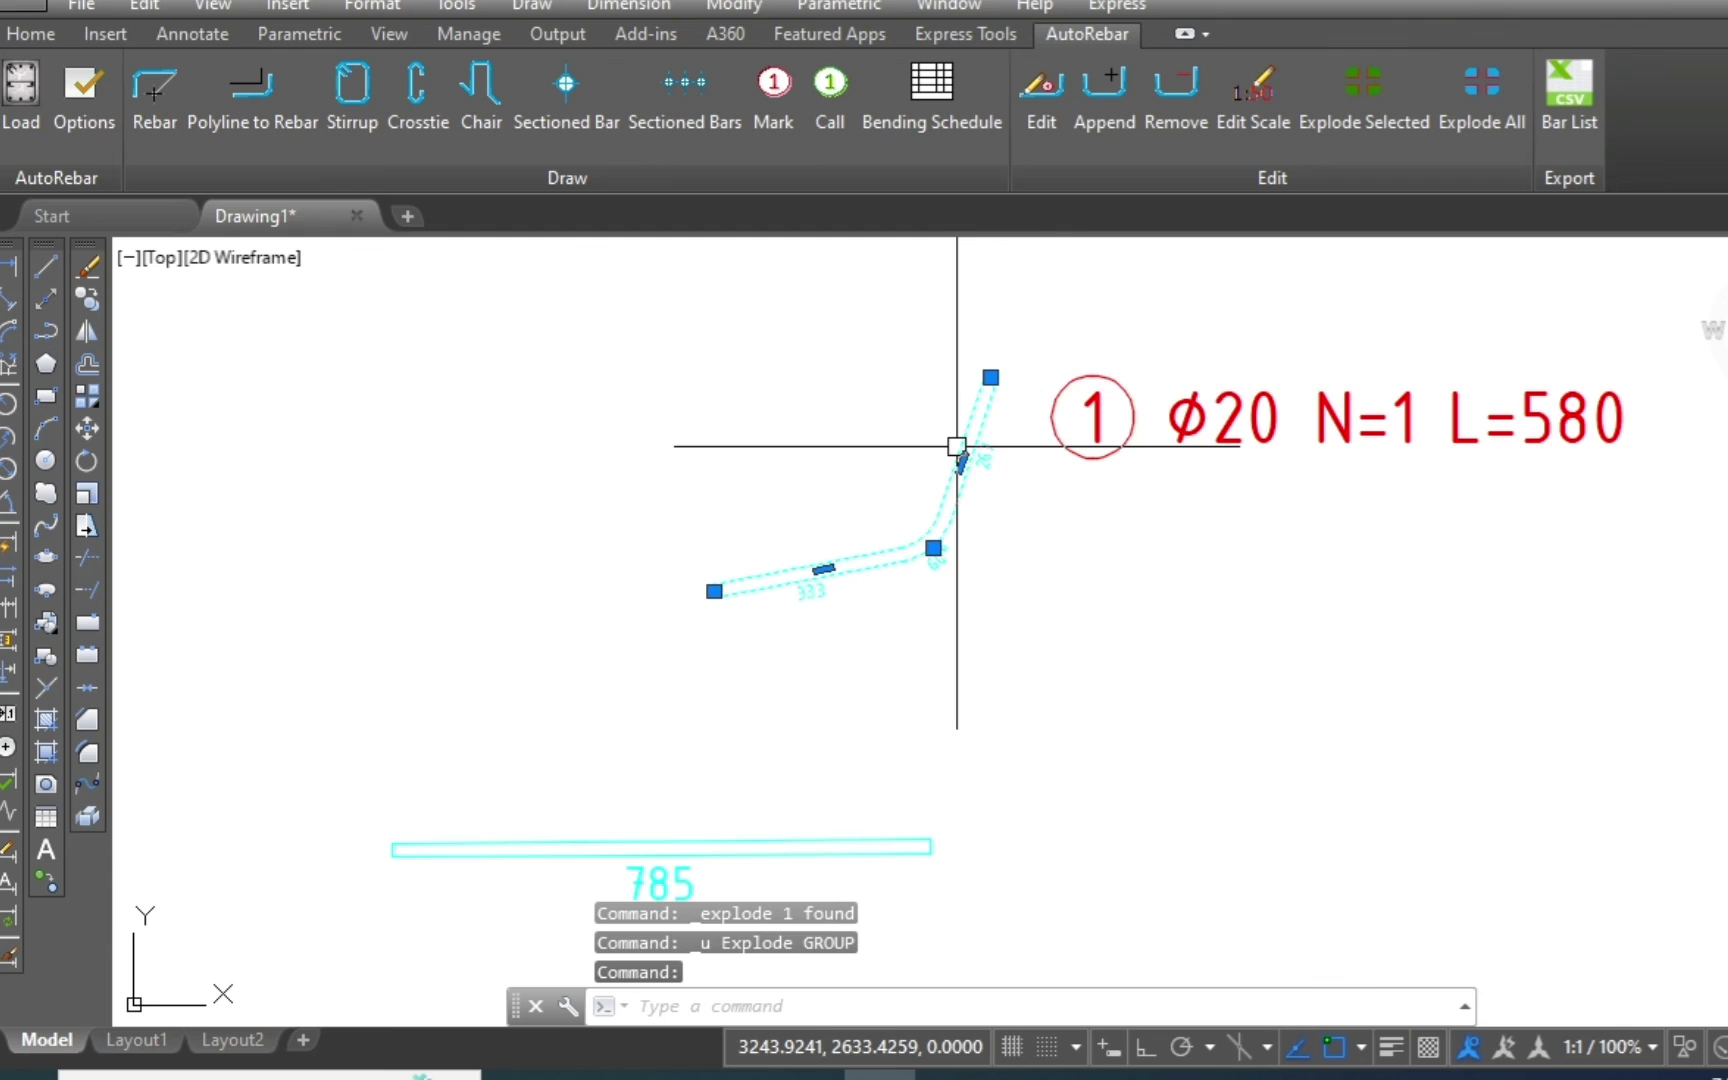
{"action": "left_click", "coordinate": [1361, 86]}
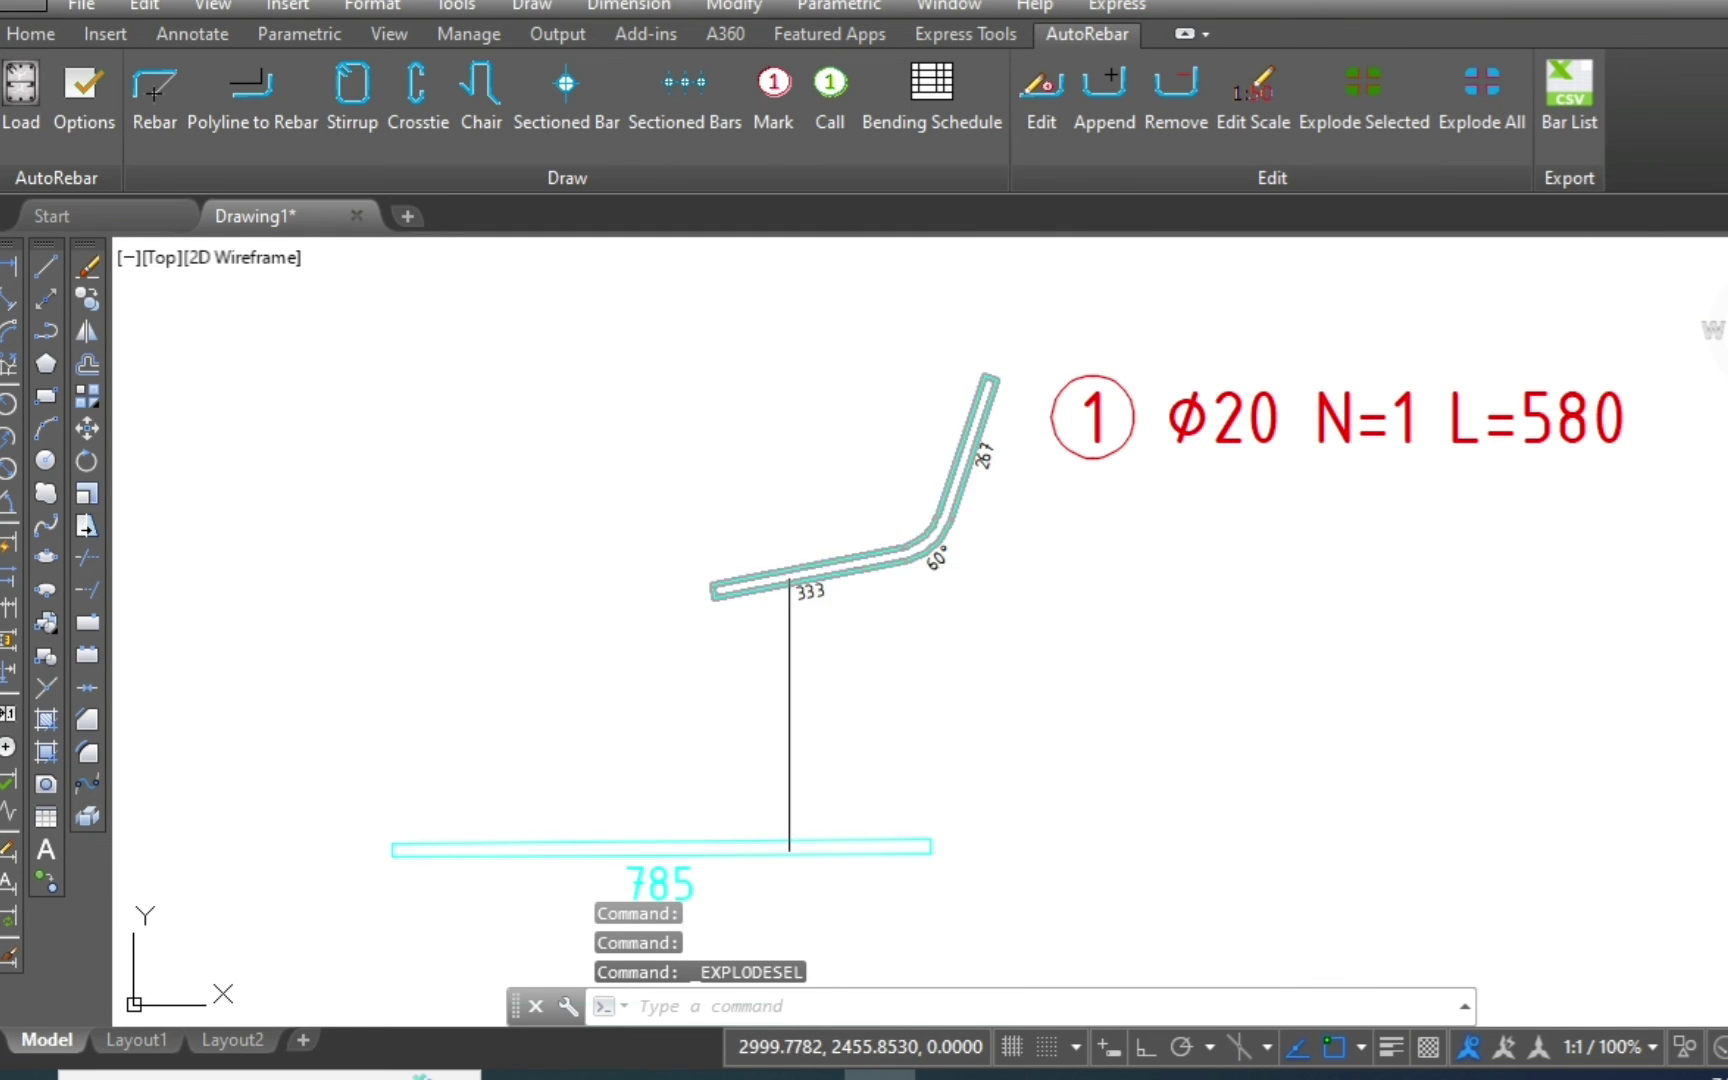
{"action": "scroll", "coordinate": [785, 578], "scroll_direction": "up", "scroll_amount": 4}
Inspect the exploded bar by selecting its 333 length label and outline.
{"action": "left_click", "coordinate": [852, 624]}
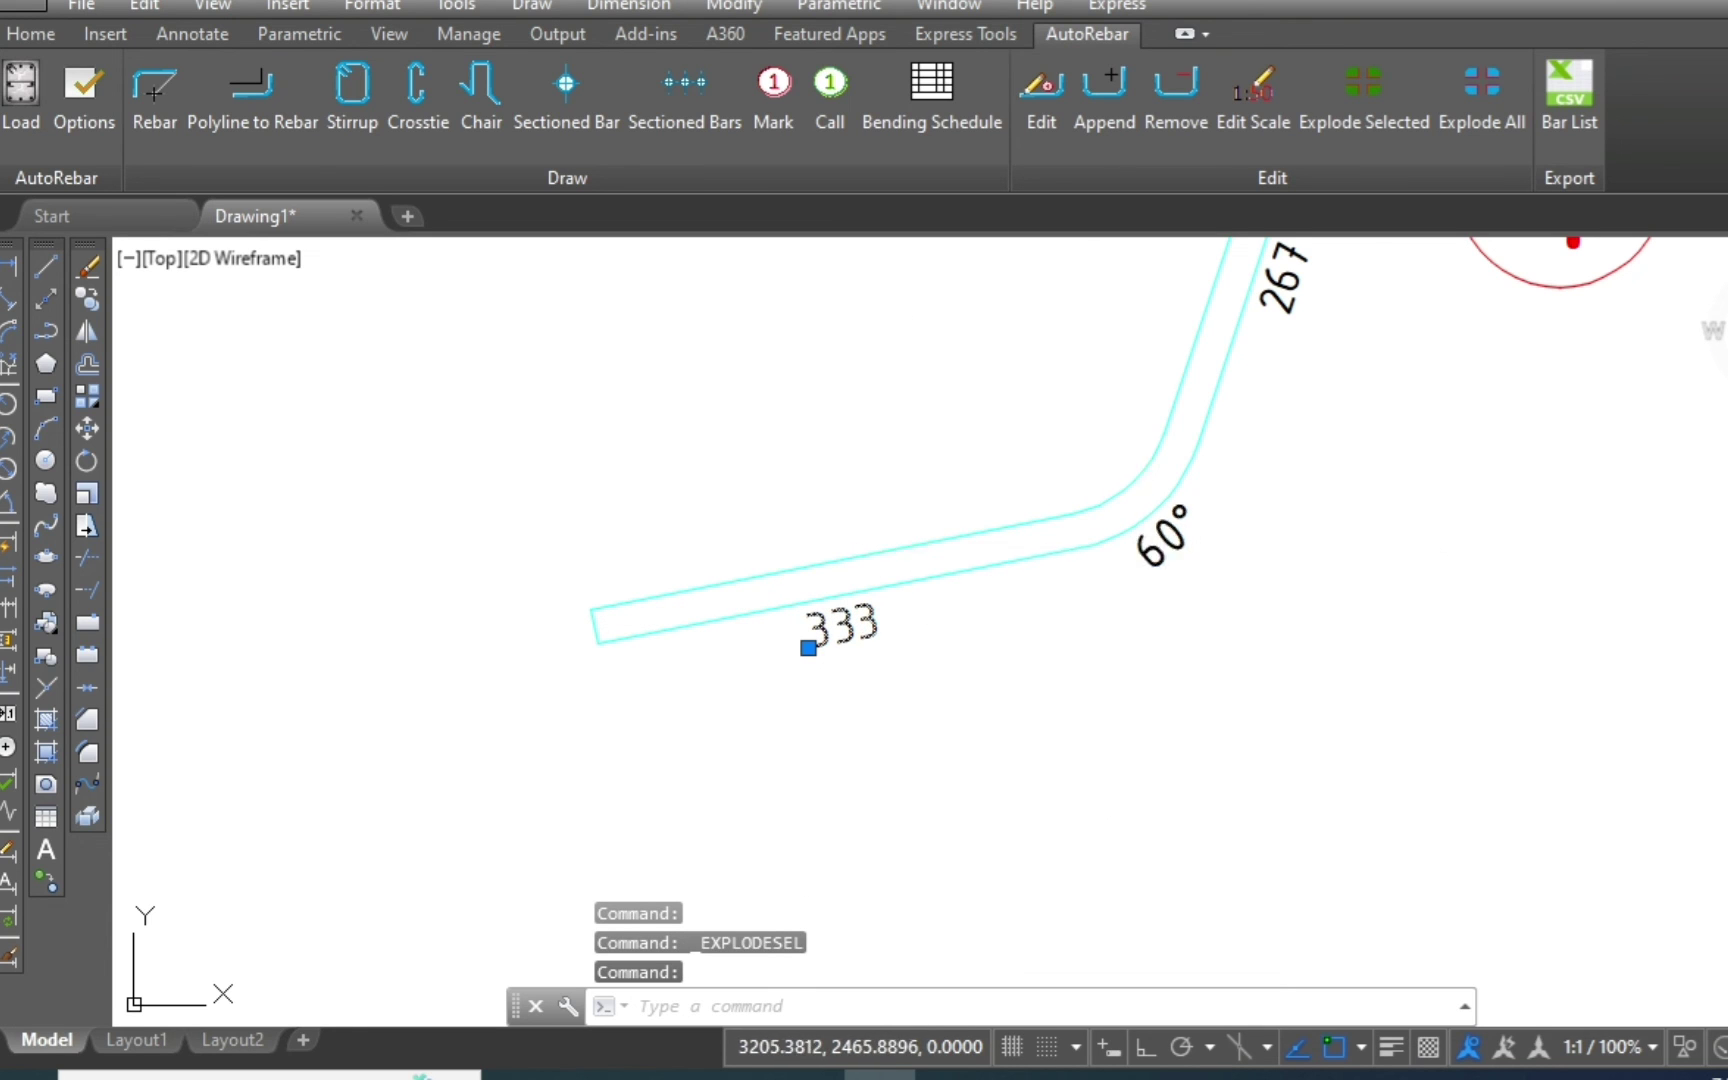
{"action": "scroll", "coordinate": [1119, 617], "scroll_direction": "down", "scroll_amount": 4}
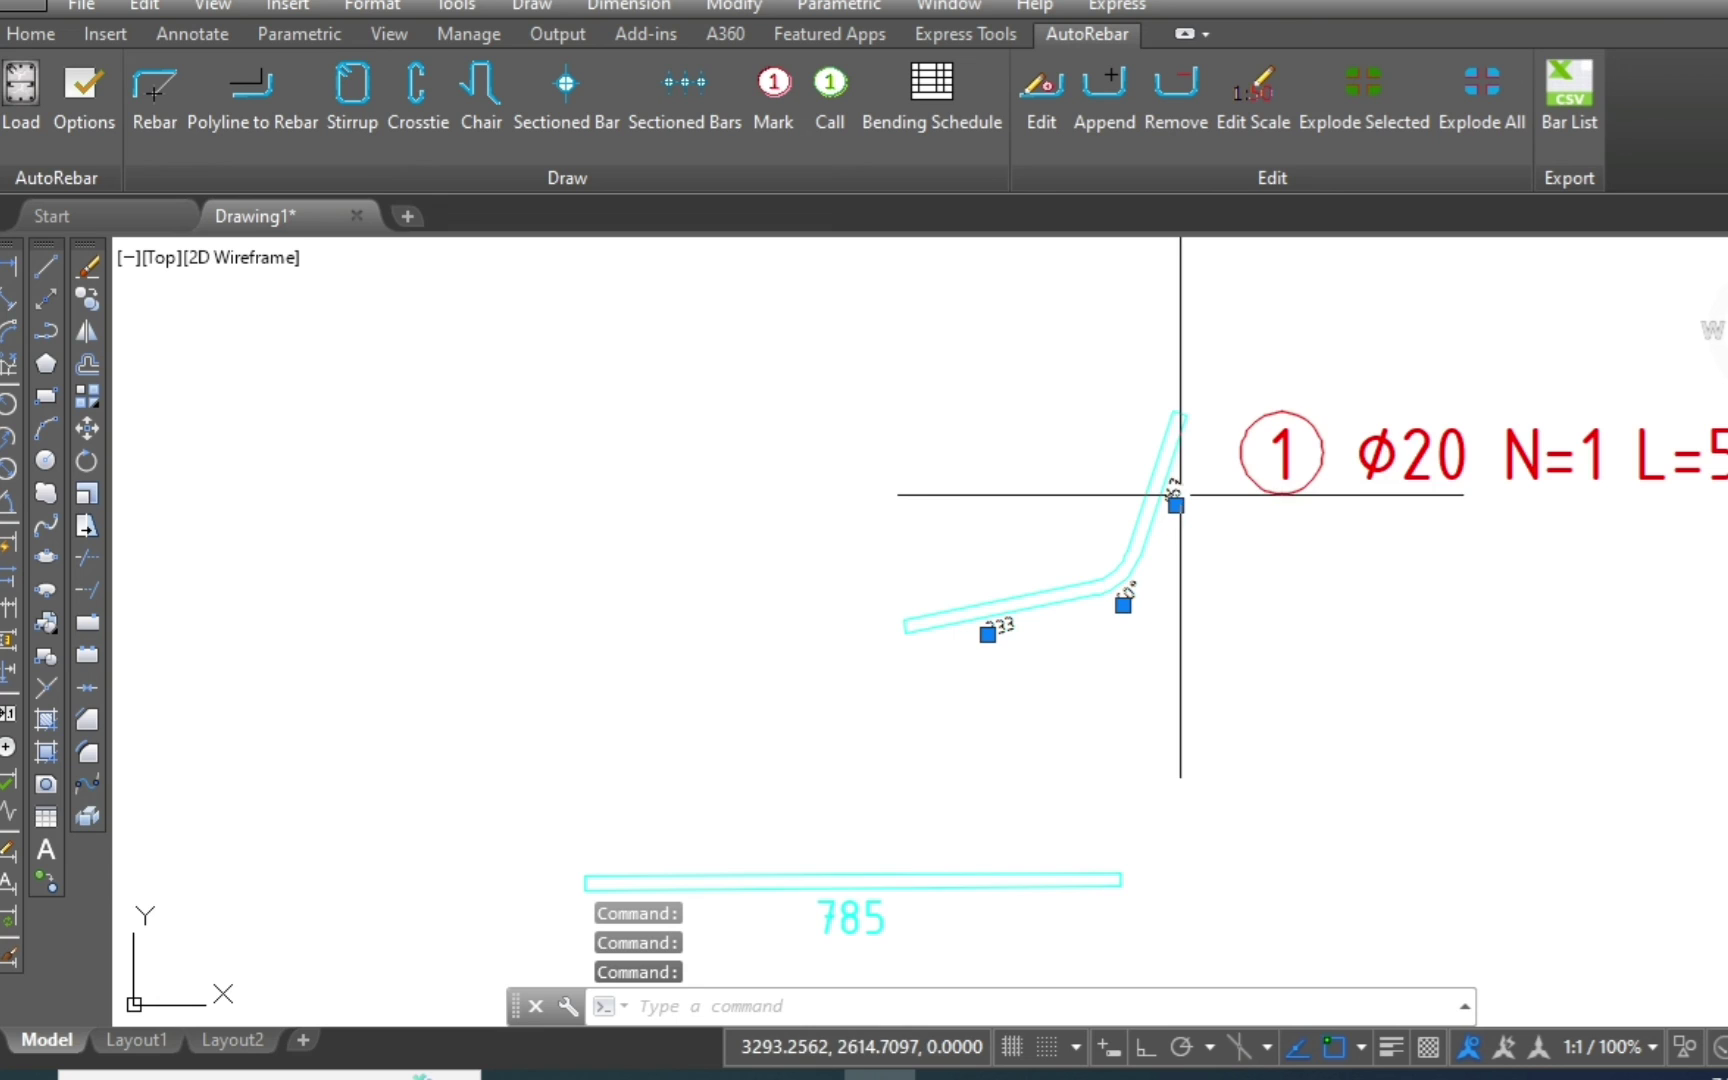
{"action": "scroll", "coordinate": [1185, 500], "scroll_direction": "up", "scroll_amount": 4}
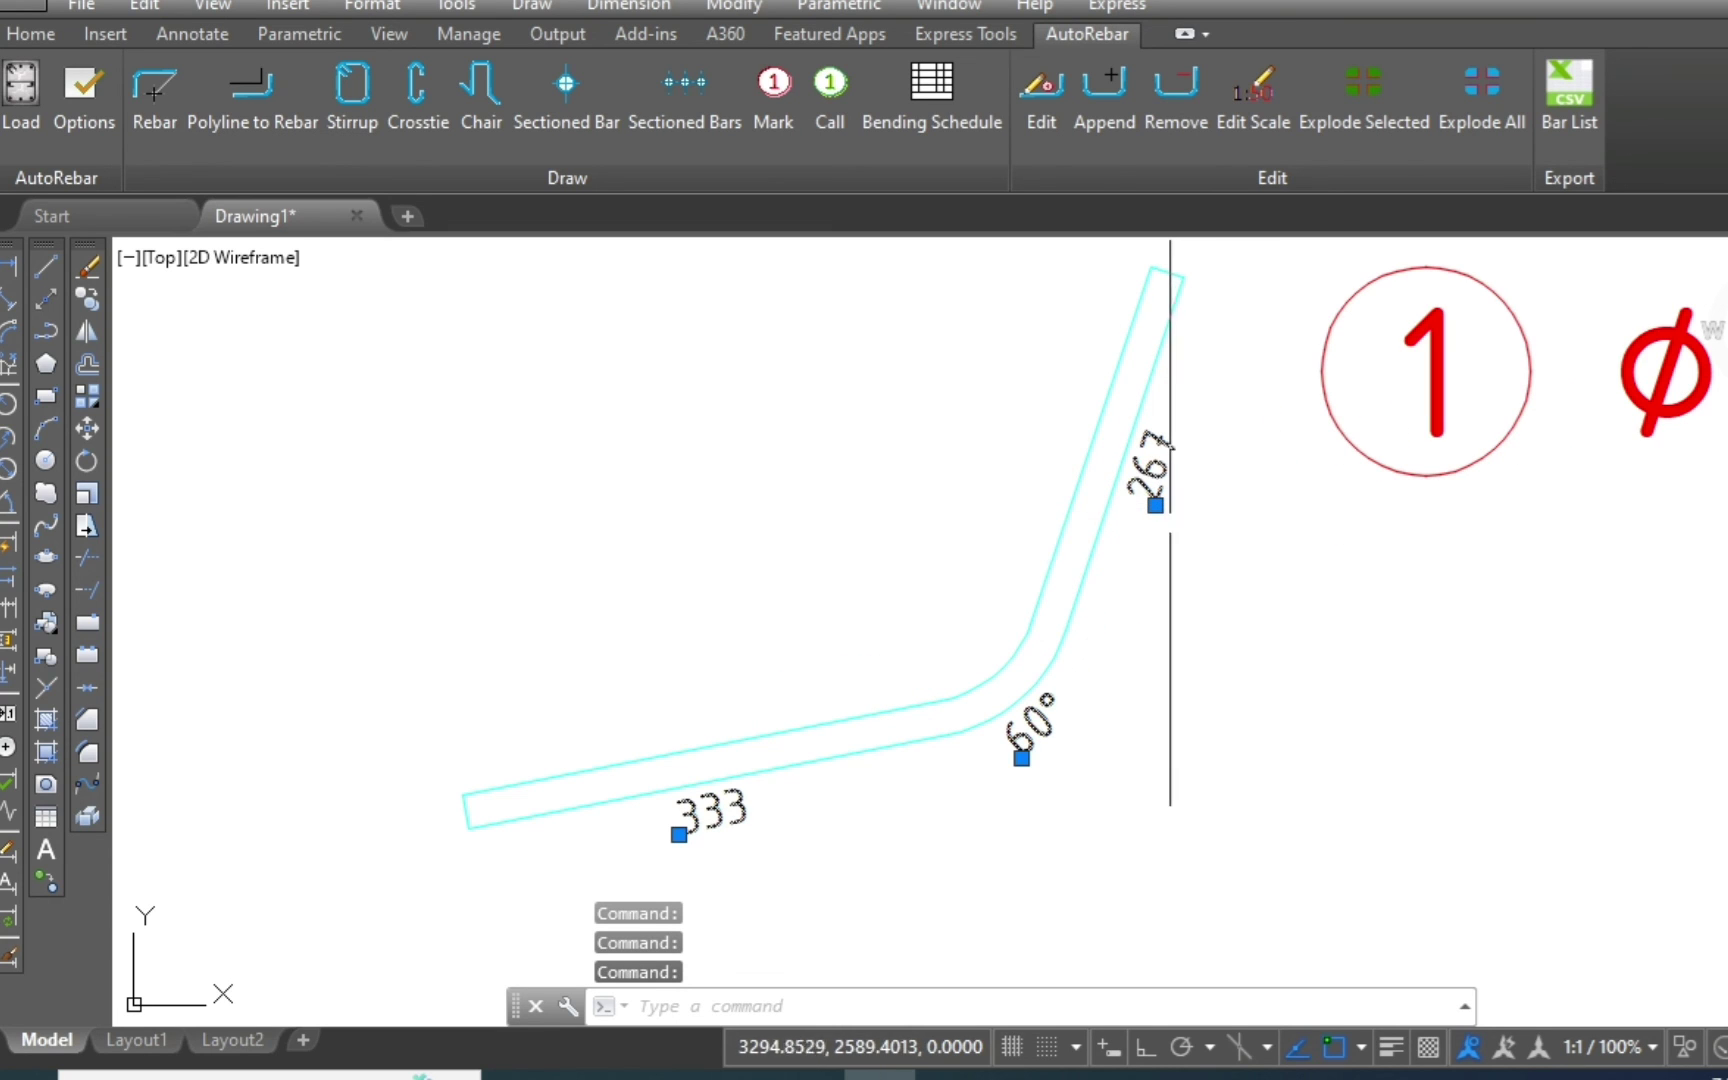
{"action": "key", "text": "Escape"}
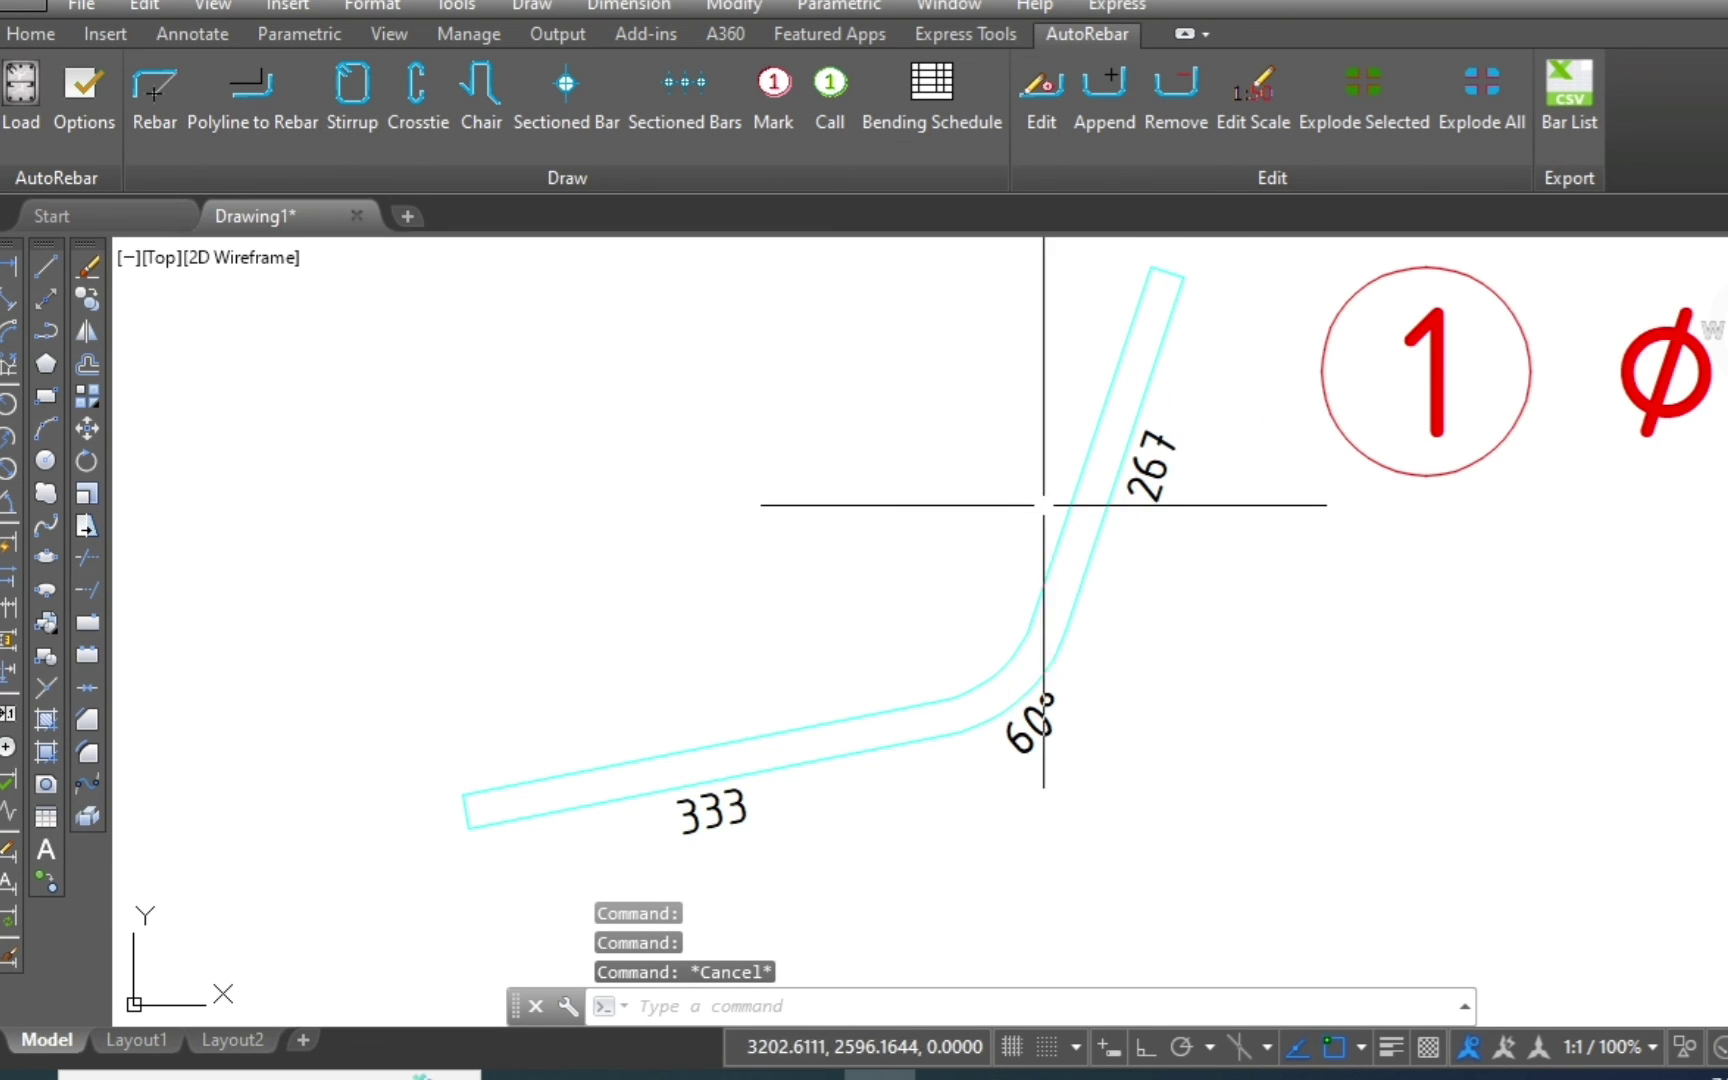
{"action": "scroll", "coordinate": [1008, 562], "scroll_direction": "down", "scroll_amount": 2}
{"action": "left_click", "coordinate": [1055, 527]}
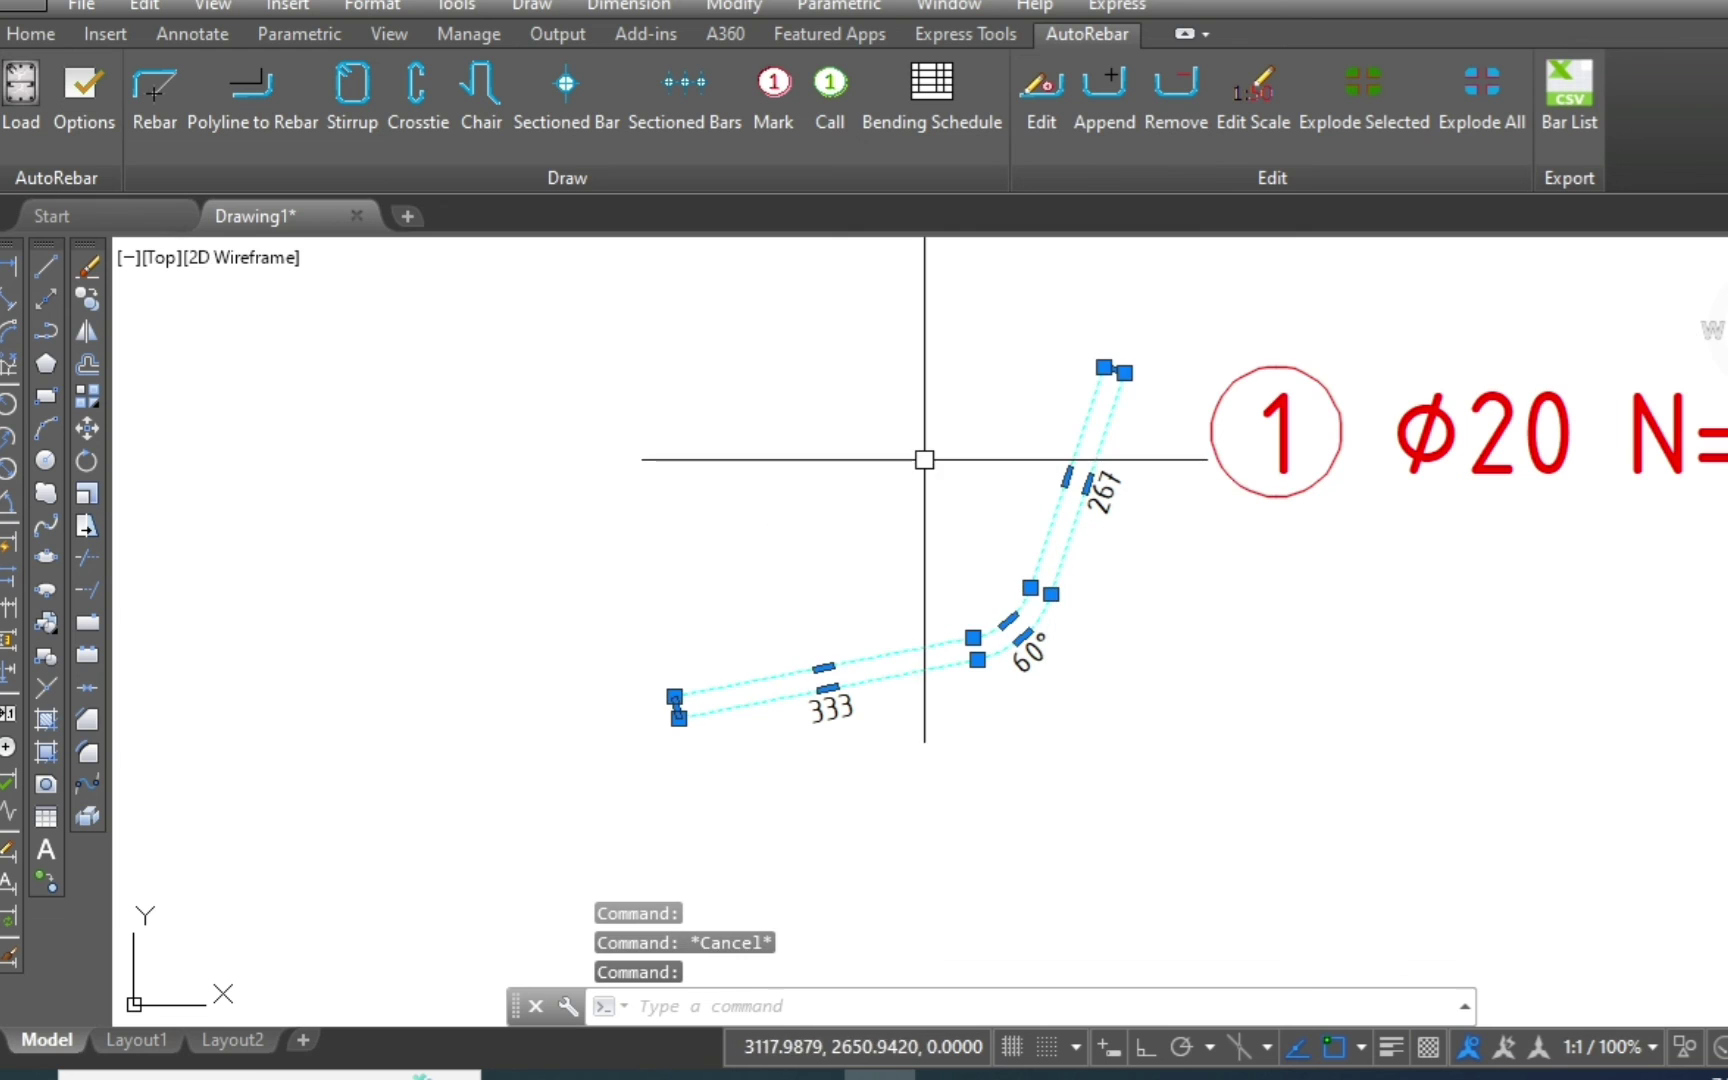
{"action": "scroll", "coordinate": [924, 459], "scroll_direction": "down", "scroll_amount": 1}
{"action": "key", "text": "Escape"}
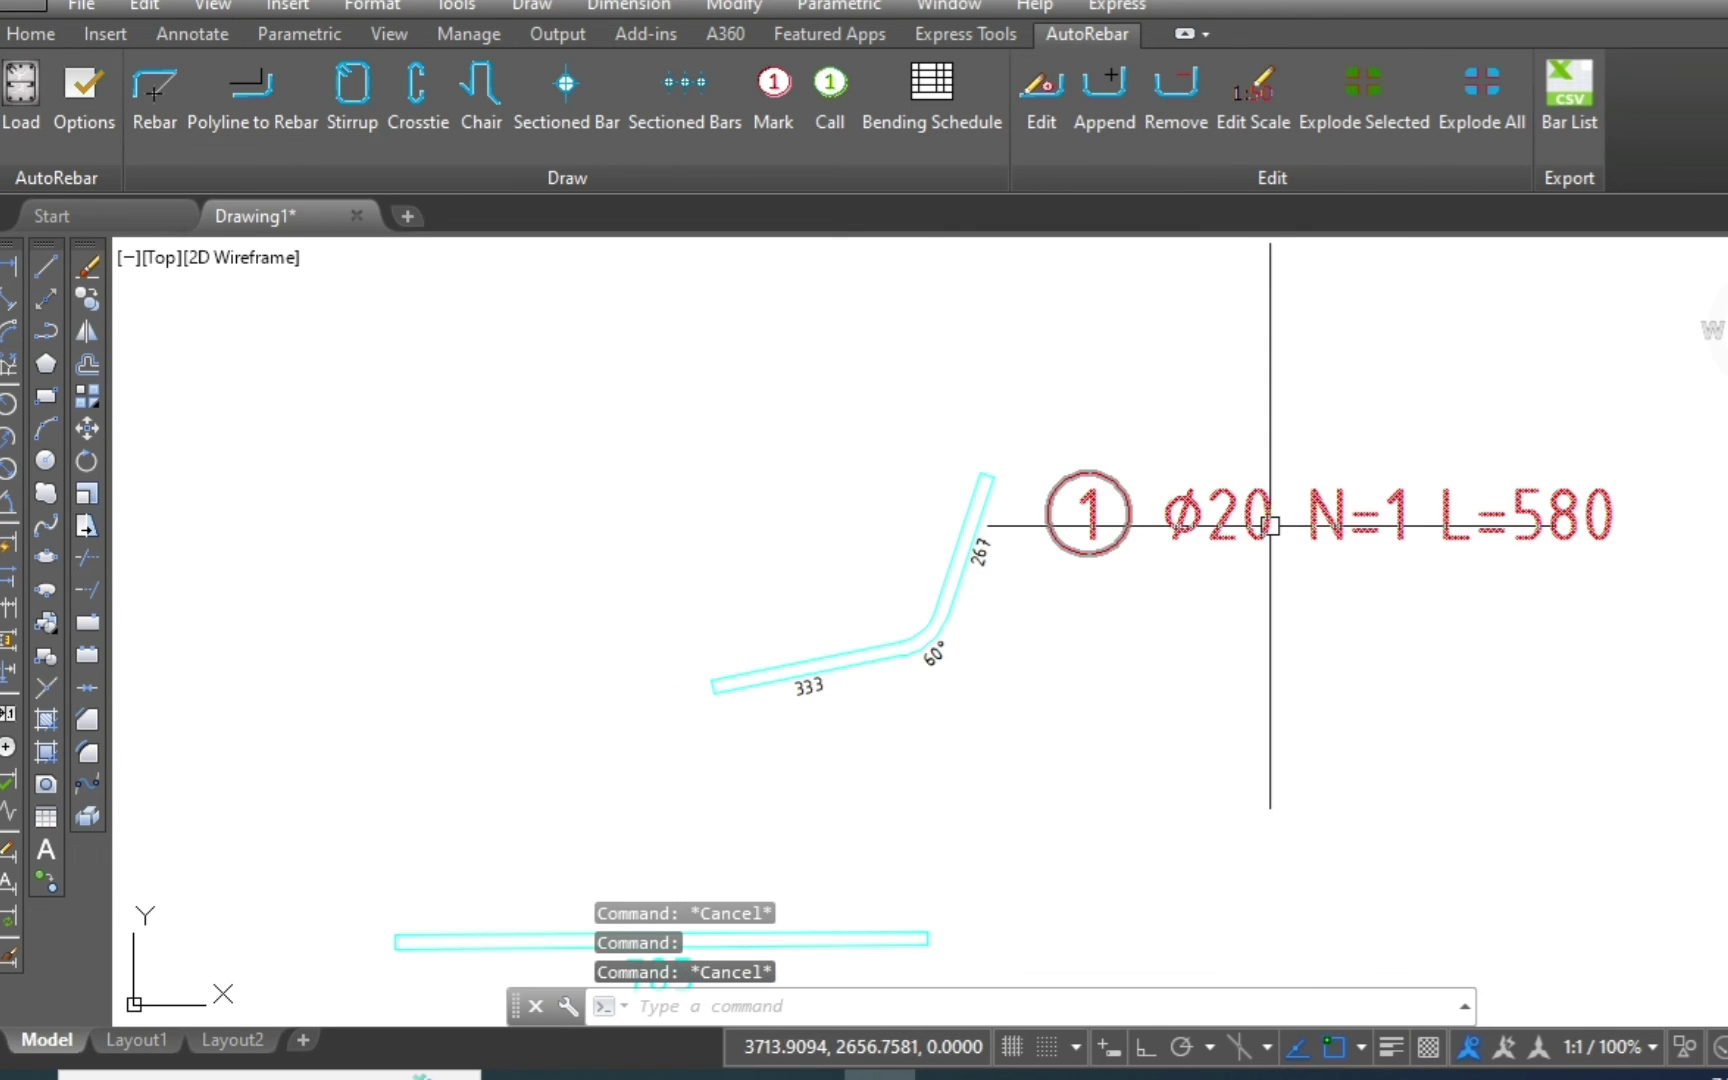
Try exploding the red error bar mark label, then undo it.
{"action": "left_click", "coordinate": [1270, 525]}
{"action": "scroll", "coordinate": [826, 626], "scroll_direction": "down", "scroll_amount": 1}
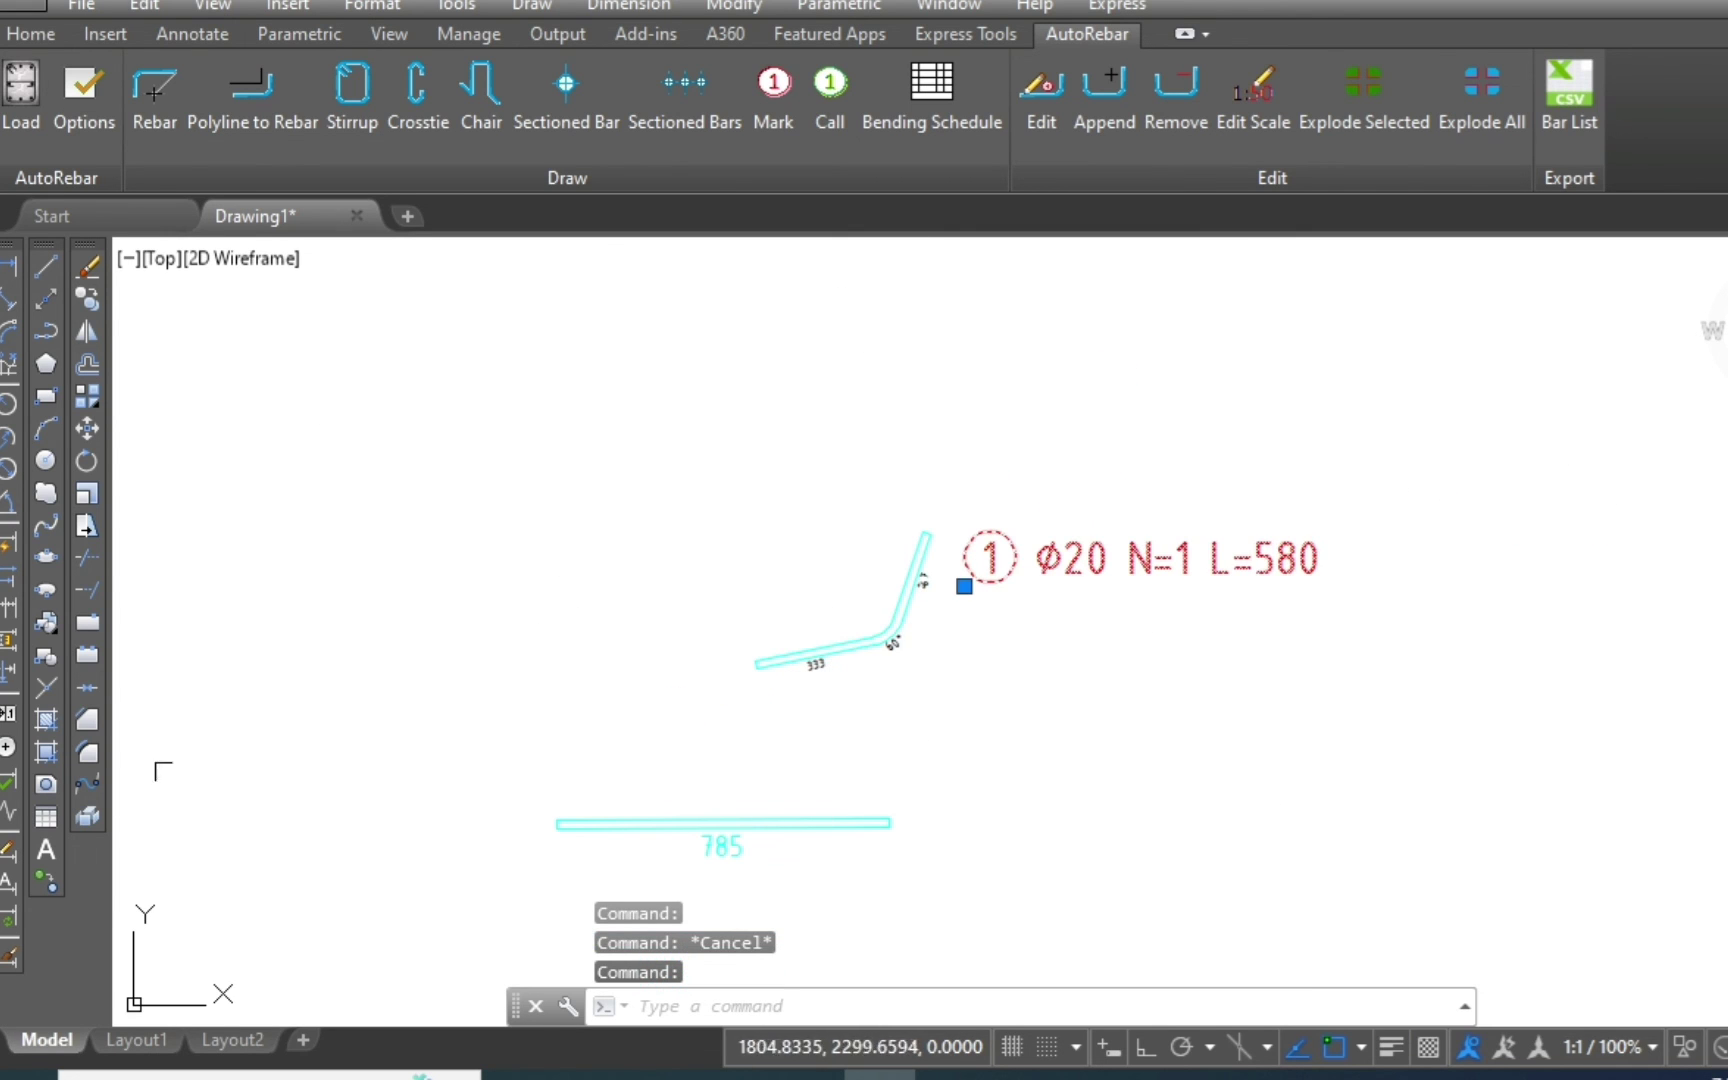
{"action": "left_click", "coordinate": [80, 818]}
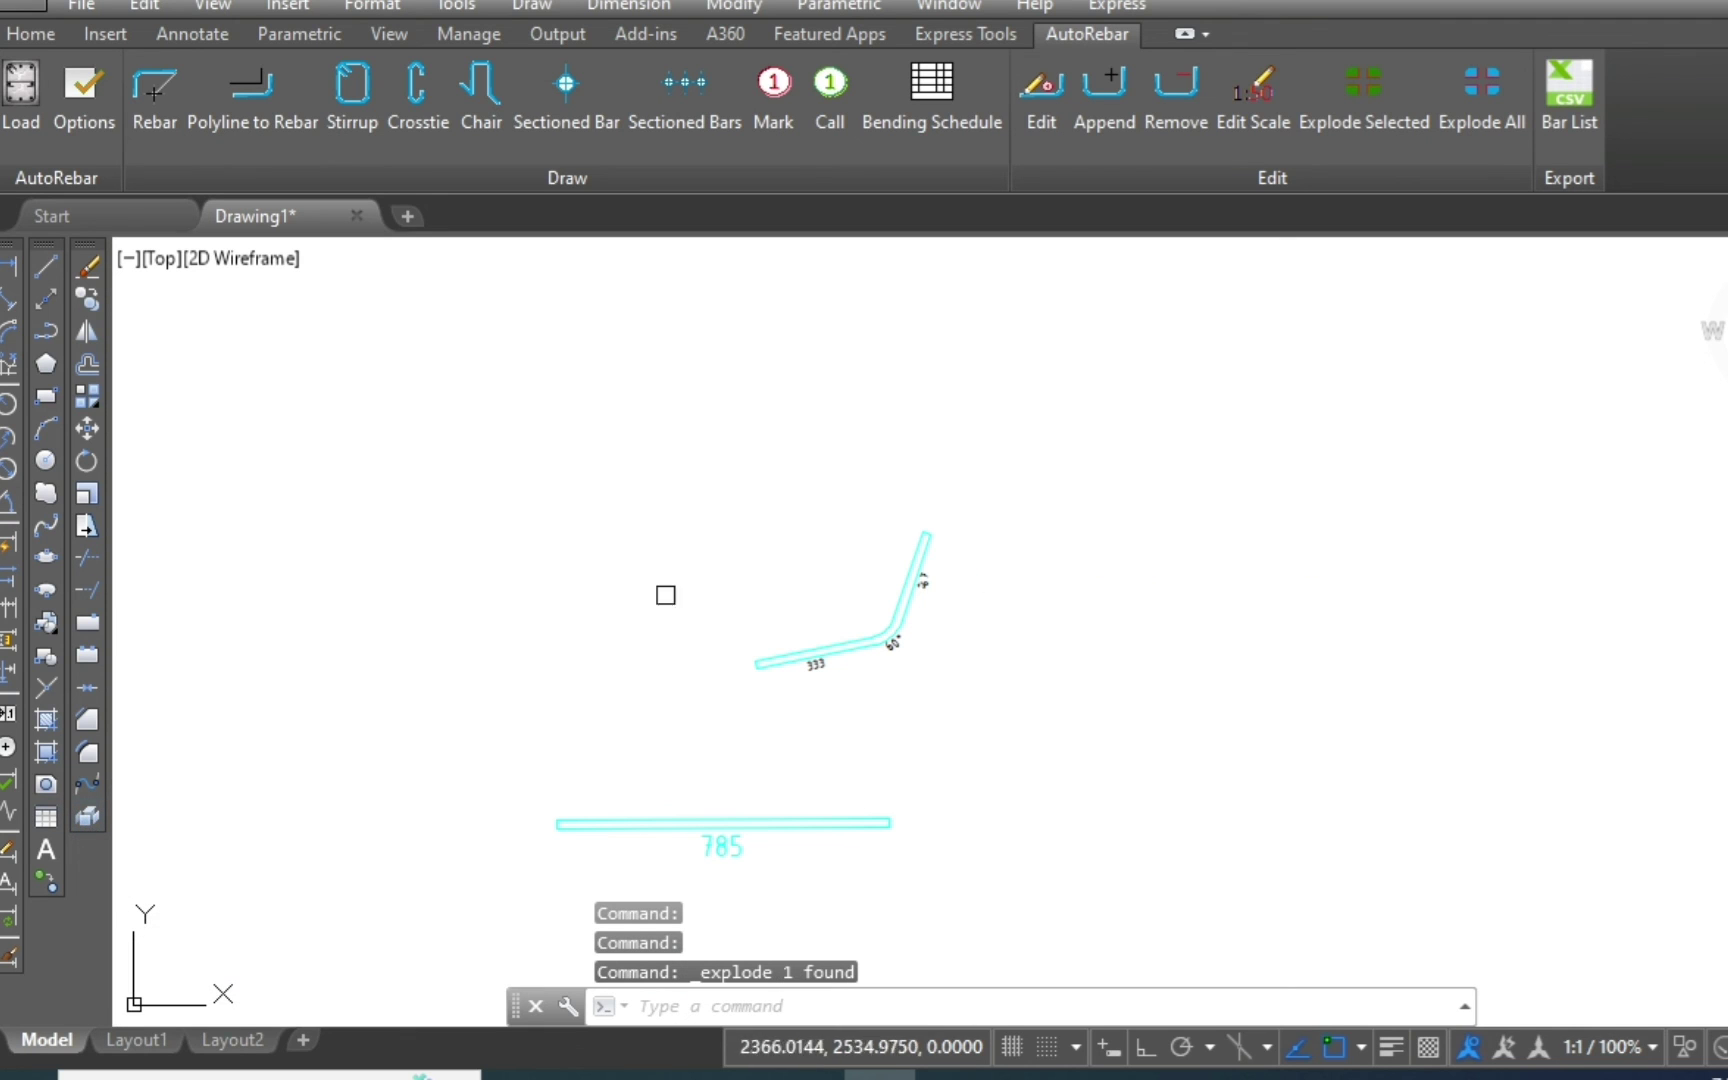
{"action": "key", "text": "ctrl+z"}
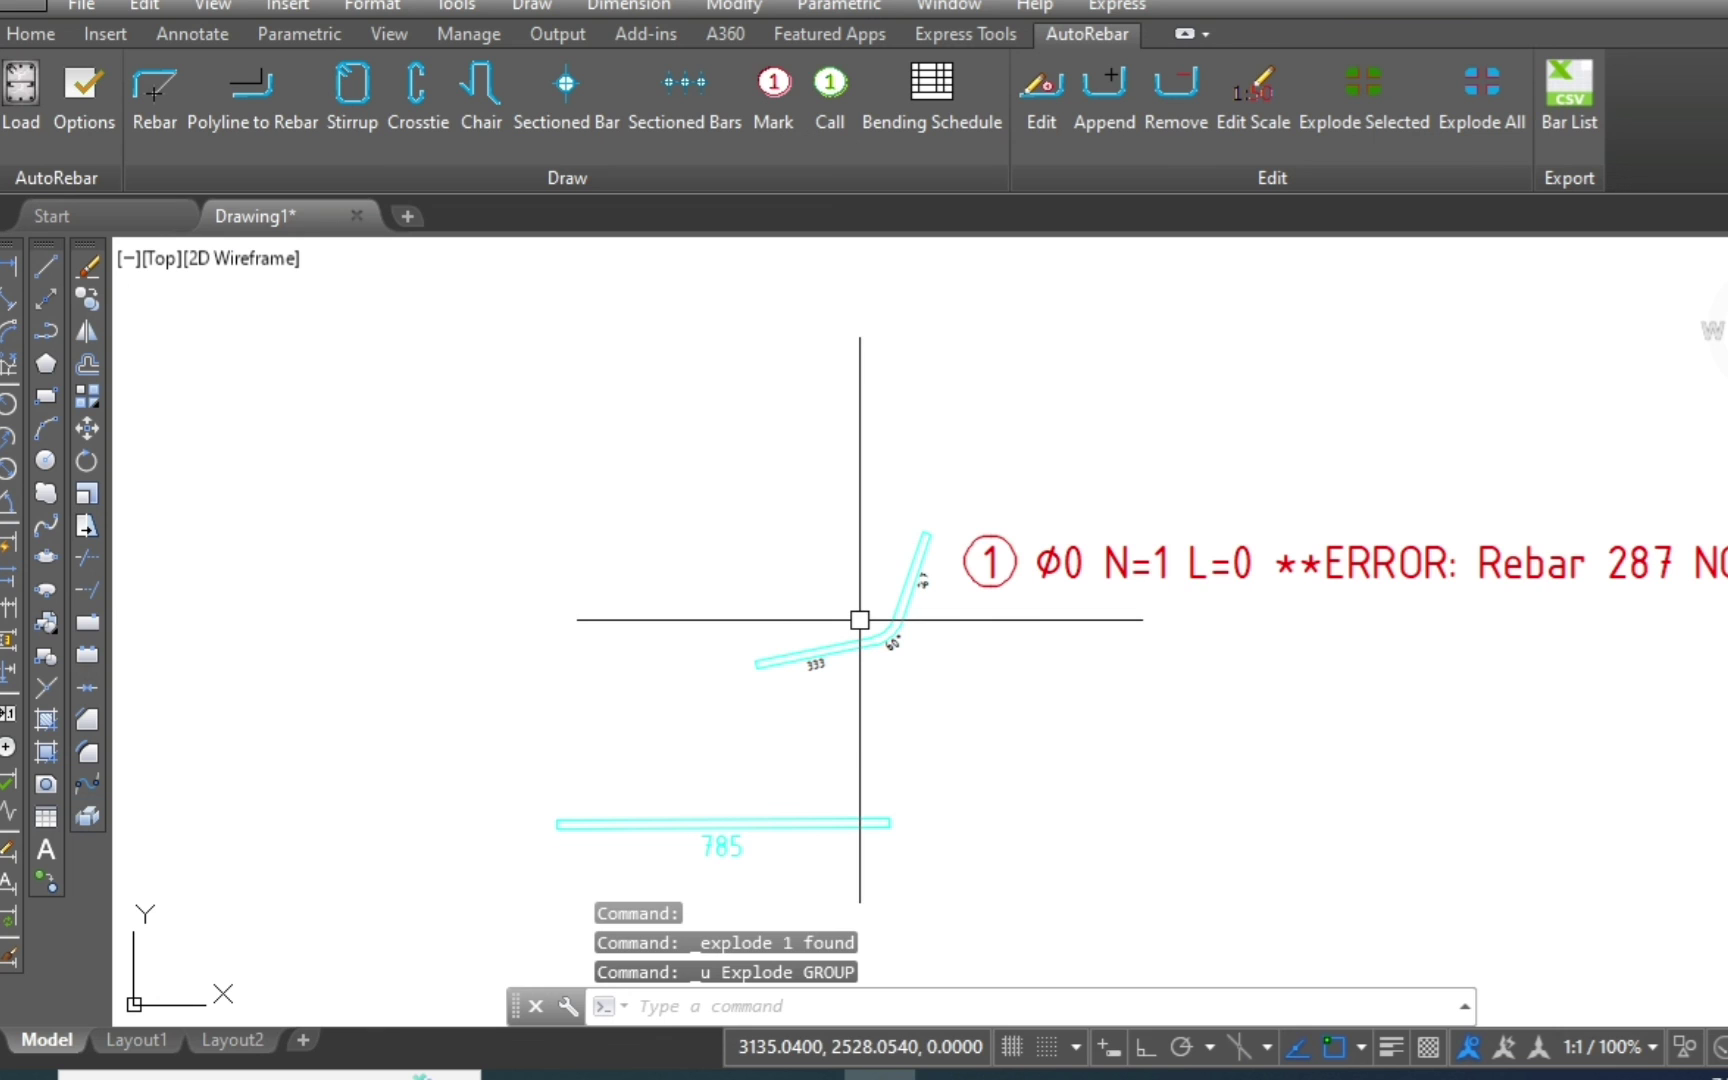
Undo the bent bar explosion and delete the broken error mark label.
{"action": "scroll", "coordinate": [859, 619], "scroll_direction": "down", "scroll_amount": 3}
{"action": "key", "text": "ctrl+z"}
{"action": "key", "text": "ctrl+z"}
{"action": "left_click", "coordinate": [1331, 382]}
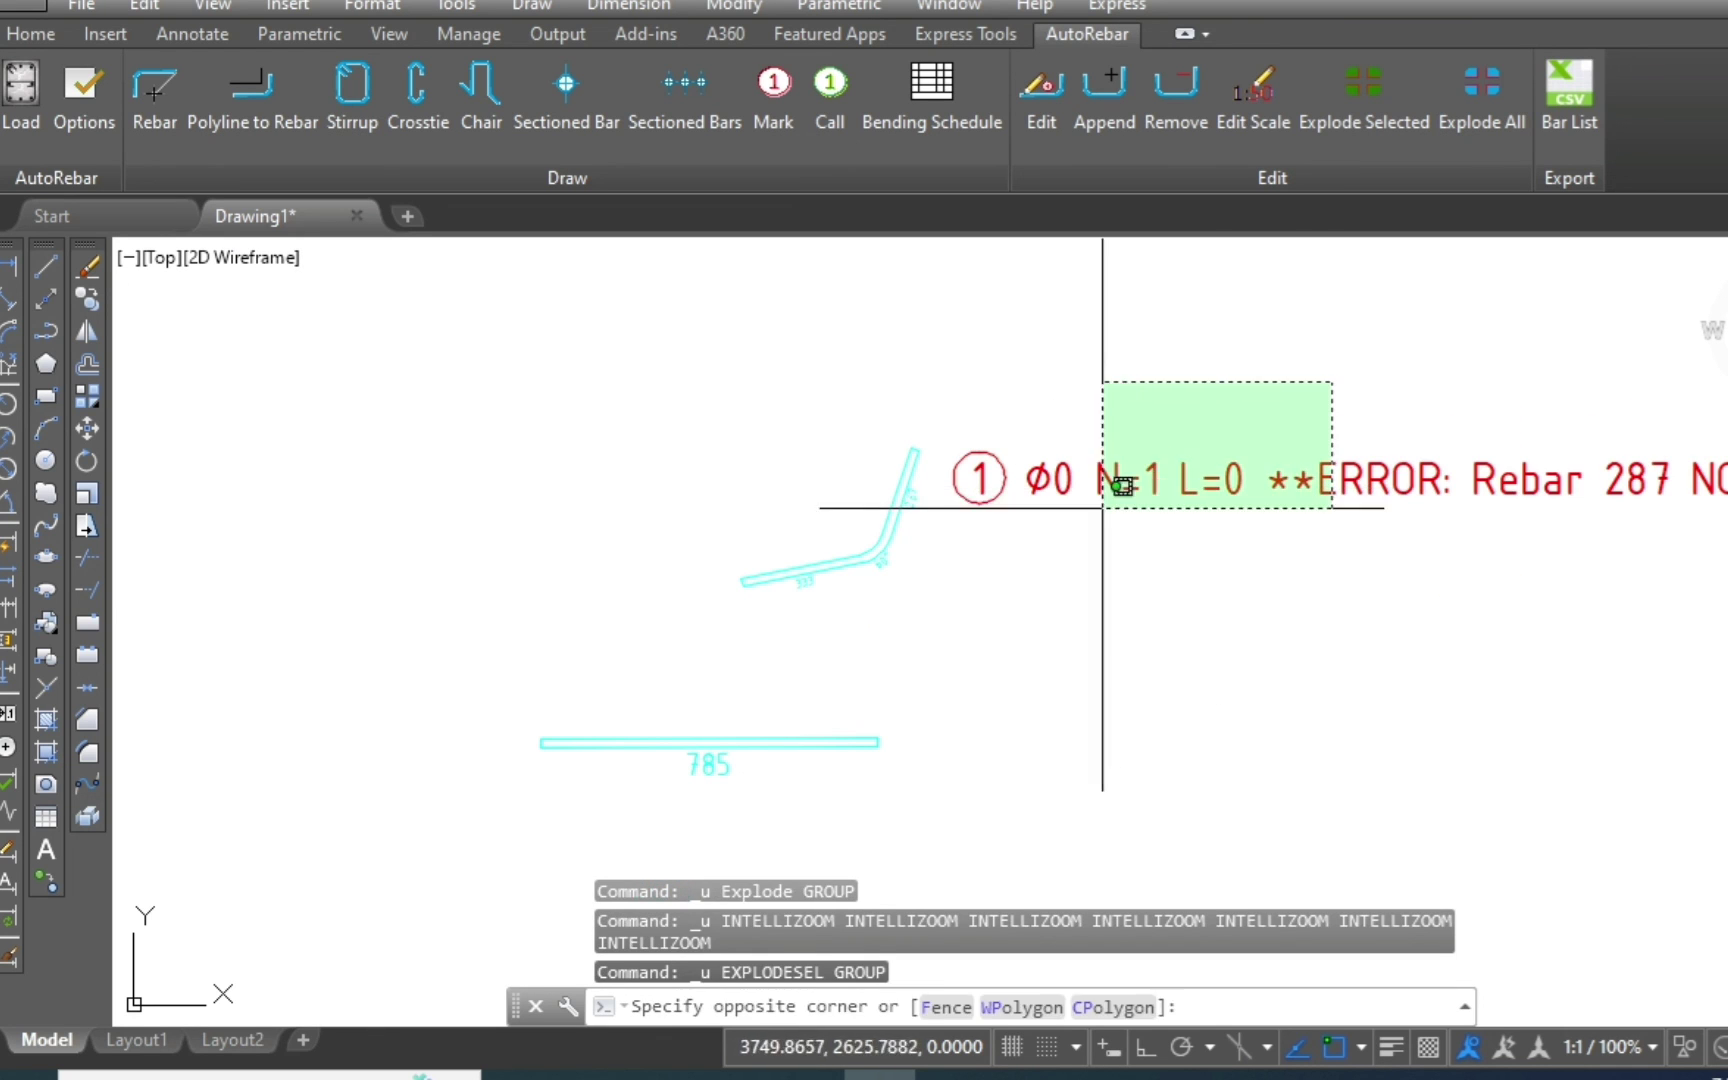
{"action": "left_click", "coordinate": [1103, 508]}
{"action": "key", "text": "Delete"}
Place a new bar mark reading 1, Ø20, N=1, L=580 beside the bent bar.
{"action": "left_click", "coordinate": [770, 103]}
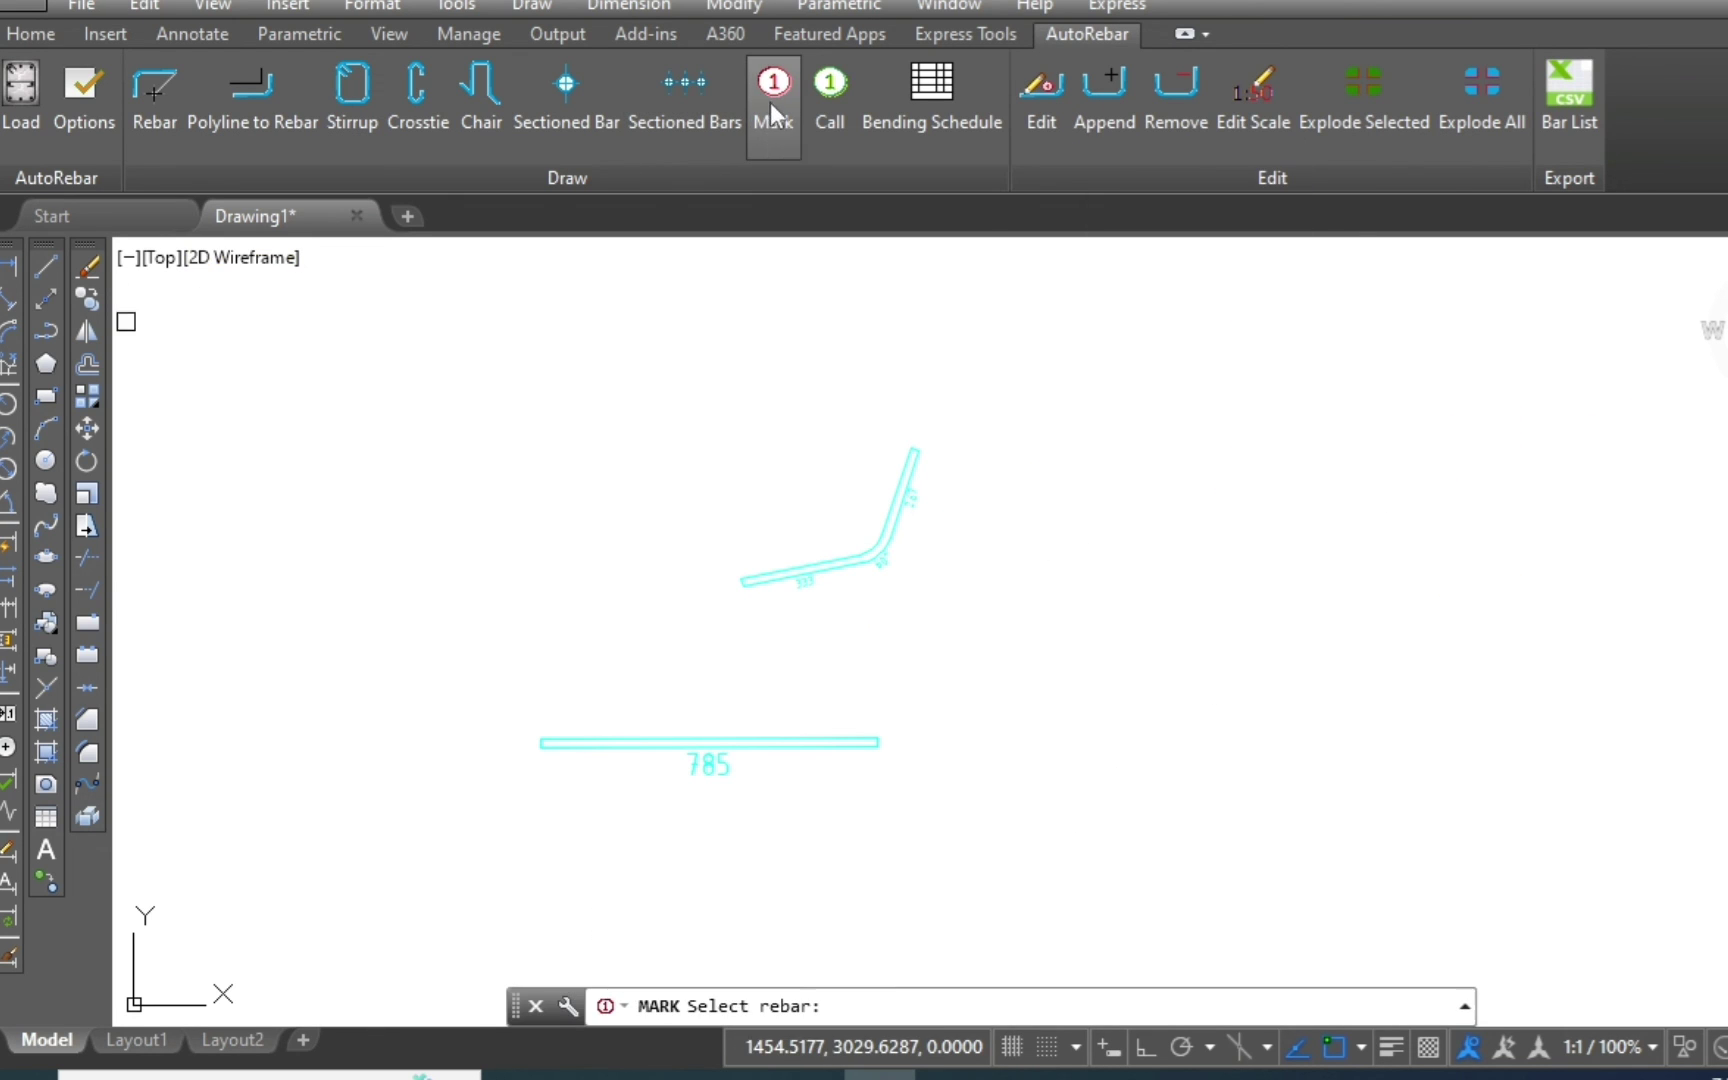
{"action": "scroll", "coordinate": [921, 430], "scroll_direction": "up", "scroll_amount": 4}
{"action": "left_click", "coordinate": [925, 495]}
{"action": "left_click", "coordinate": [1128, 395]}
{"action": "left_click", "coordinate": [1223, 471]}
{"action": "scroll", "coordinate": [1020, 420], "scroll_direction": "down", "scroll_amount": 2}
Explode the new mark into plain text and begin editing it.
{"action": "left_click", "coordinate": [1020, 420]}
{"action": "left_click", "coordinate": [1373, 105]}
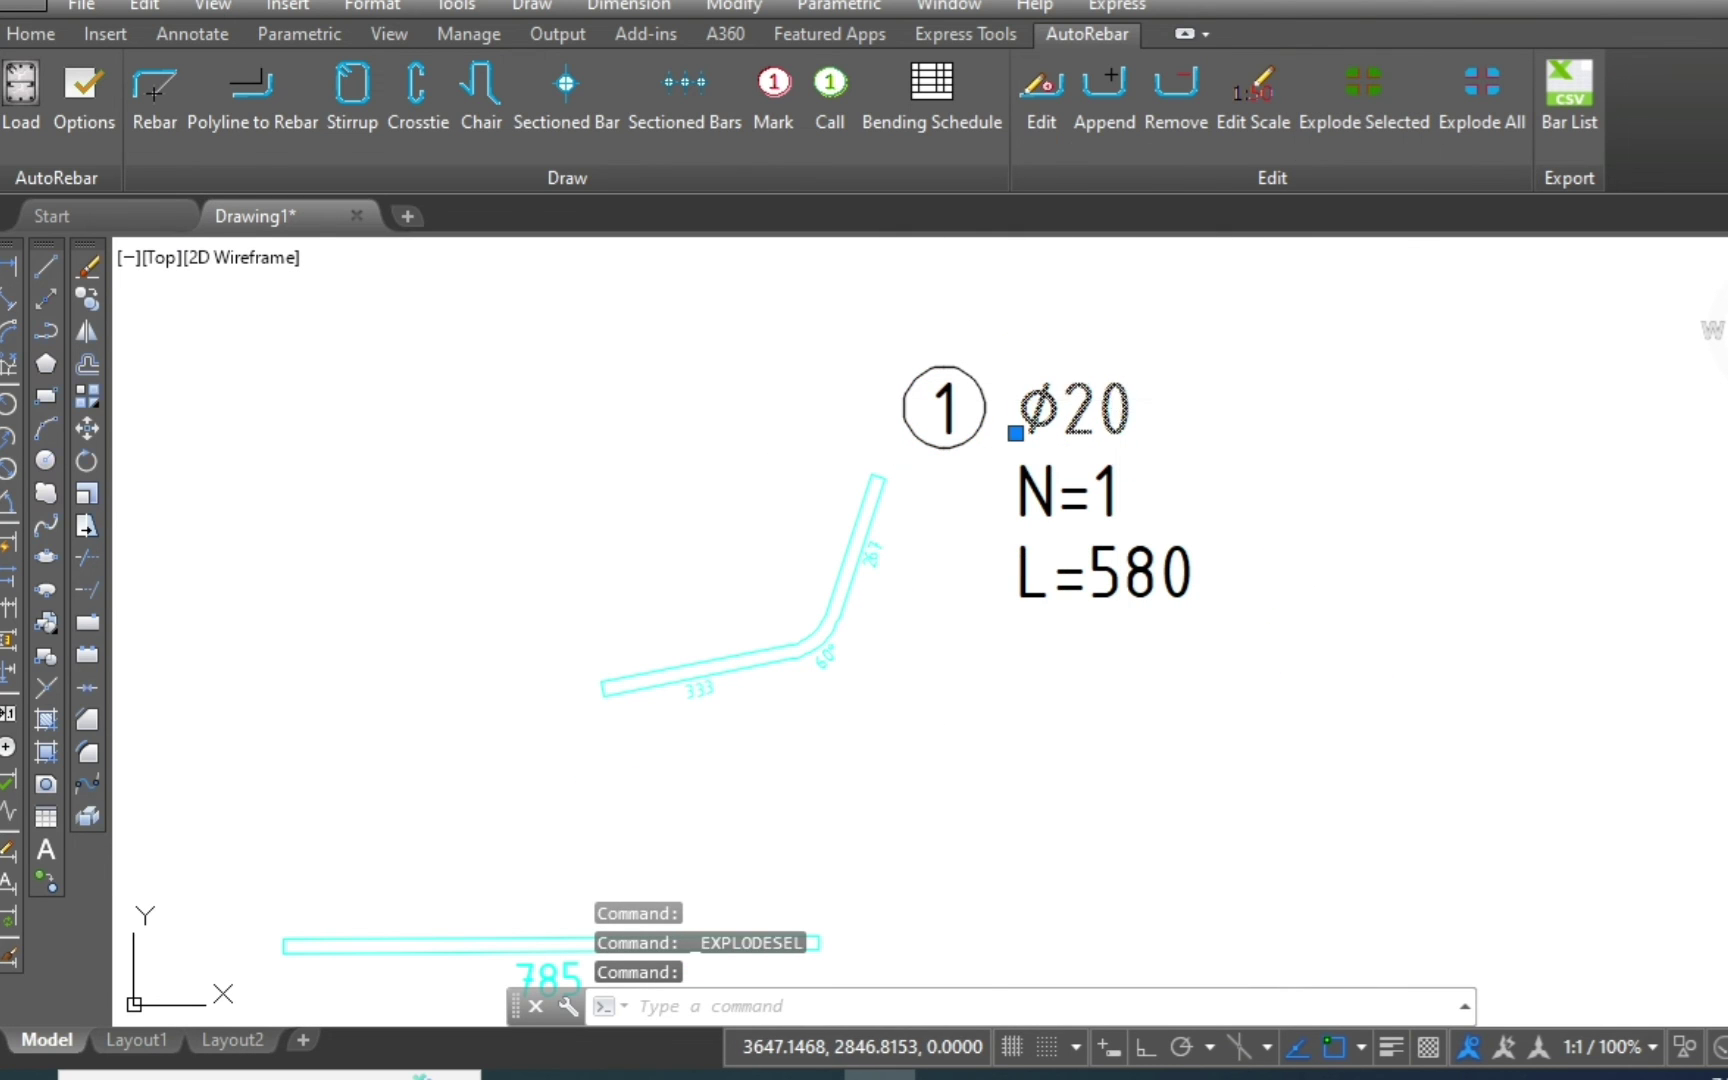
{"action": "double_click", "coordinate": [1015, 432]}
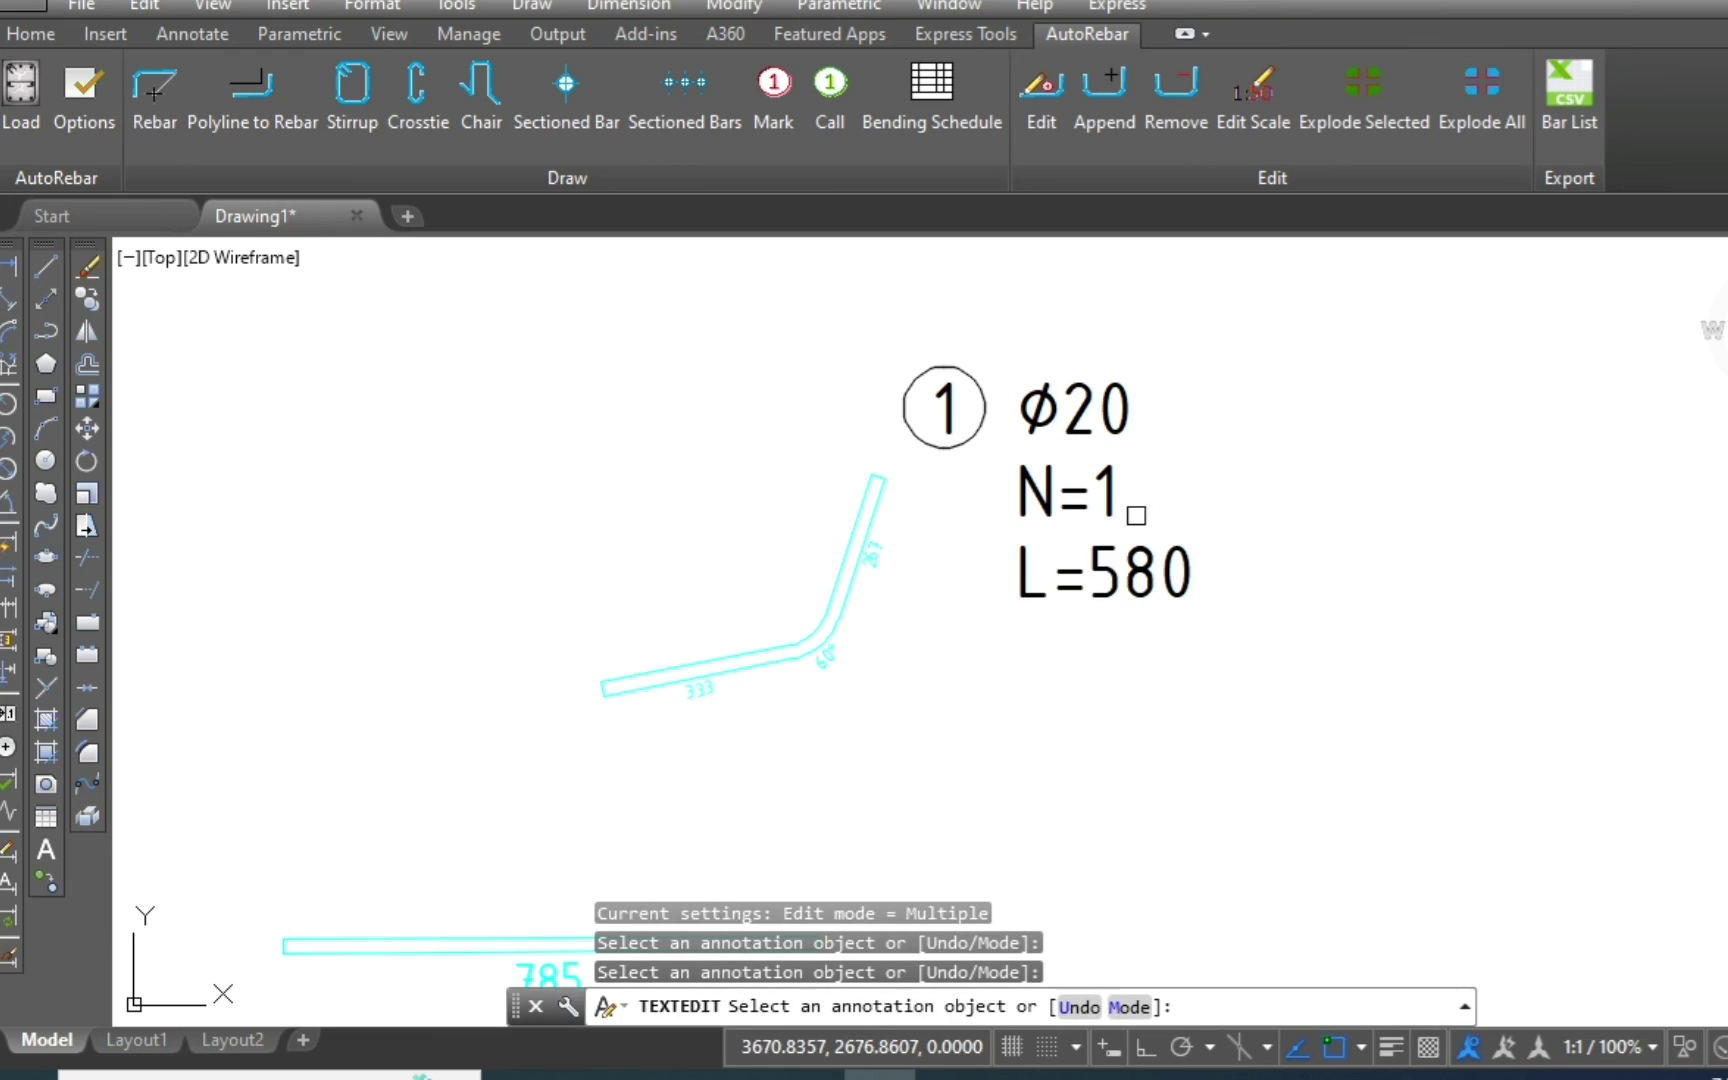